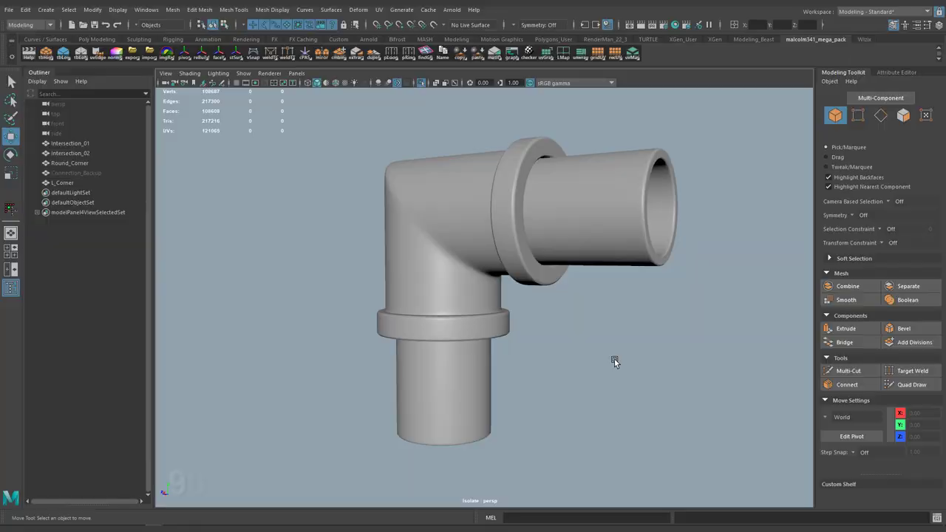
Display the wireframe on the 90° elbow and examine the topology of its corner, pipes and collars.
key(alt+5)
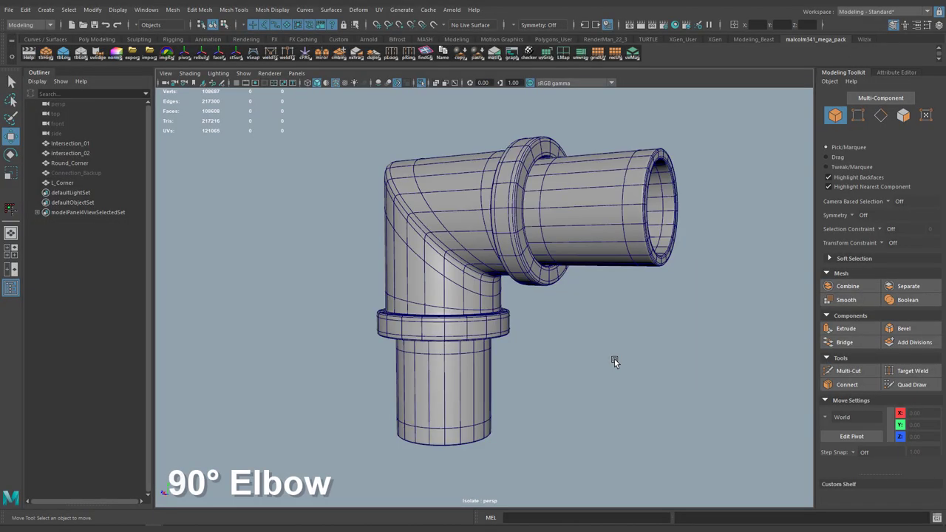
mouse_move(549, 314)
alt+mouse_down()
mouse_move(579, 318)
mouse_move(566, 318)
alt+mouse_up()
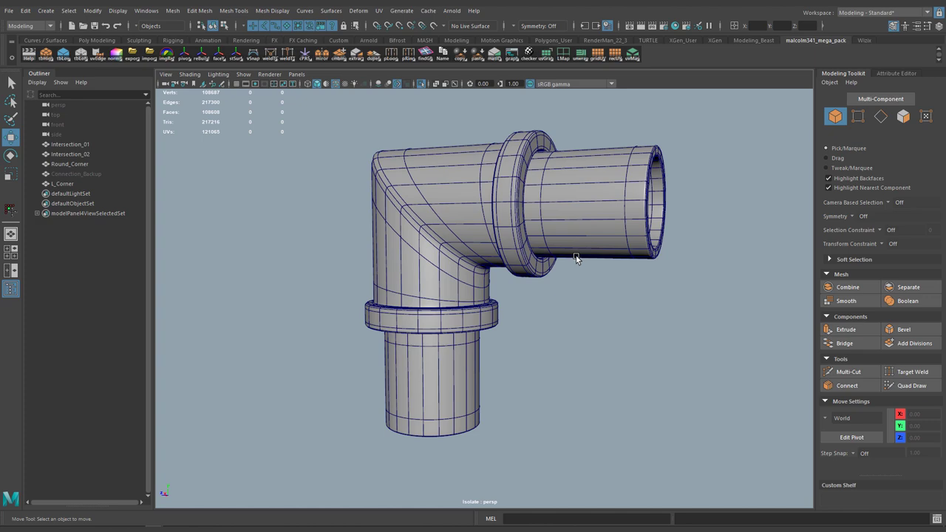
alt+drag(577, 259, 539, 331)
alt+right_drag(539, 332, 589, 342)
alt+drag(590, 342, 592, 334)
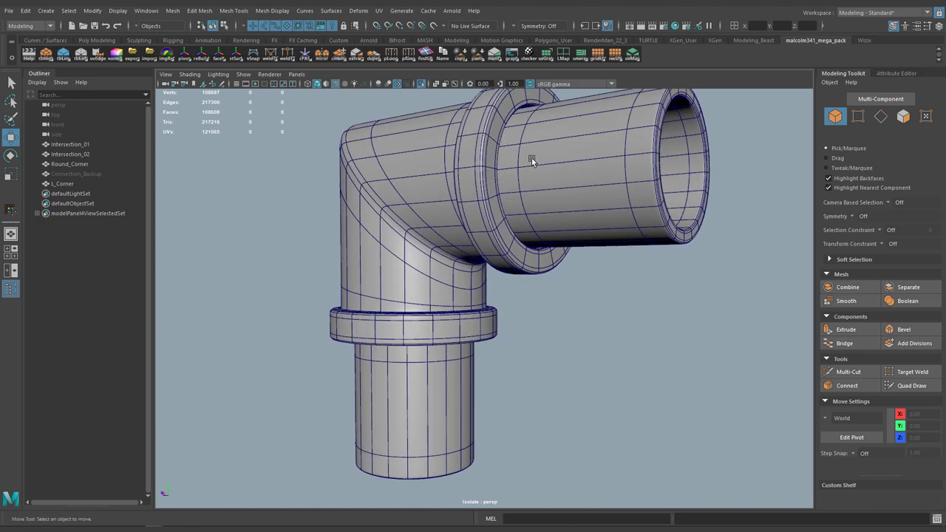
alt+drag(531, 160, 489, 189)
alt+right_drag(489, 190, 456, 189)
alt+middle_drag(456, 189, 416, 262)
alt+drag(416, 262, 490, 240)
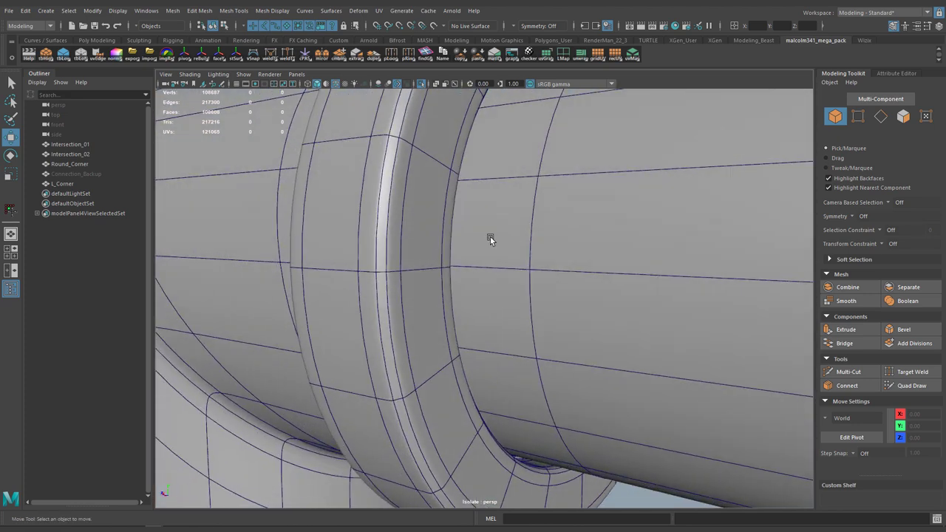
alt+right_drag(490, 237, 484, 130)
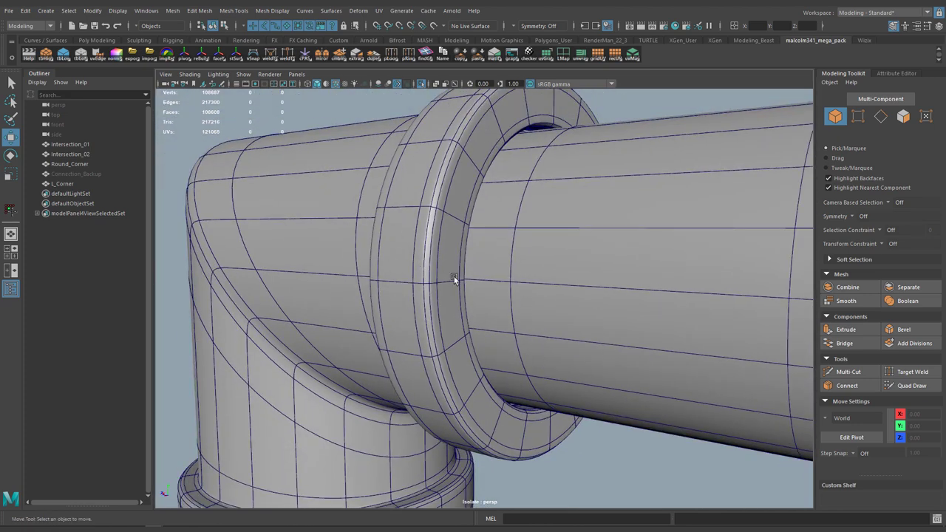
alt+drag(453, 276, 515, 269)
alt+right_drag(516, 269, 517, 269)
alt+drag(517, 269, 509, 270)
Examine the smooth-shaded elbow without wireframe, including its open pipe end, hollow interior and mitred corner.
key(alt+5)
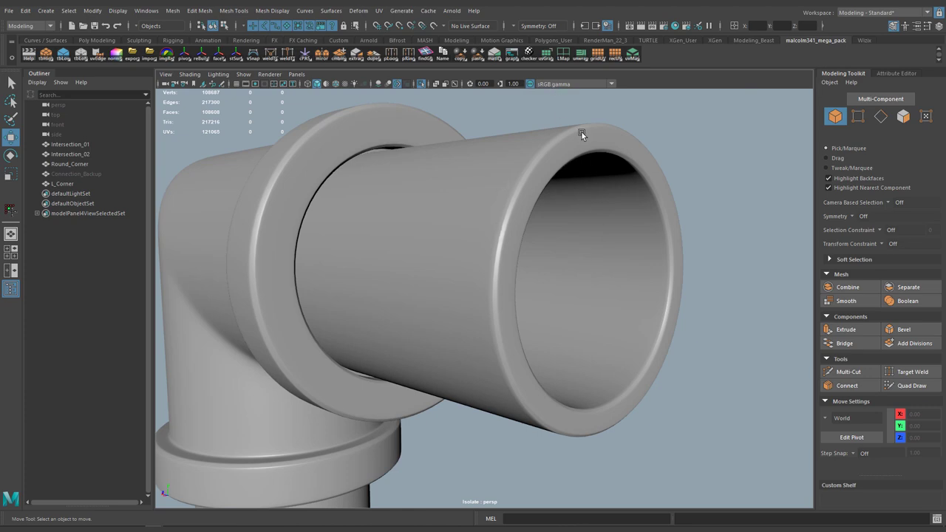
alt+drag(586, 279, 501, 279)
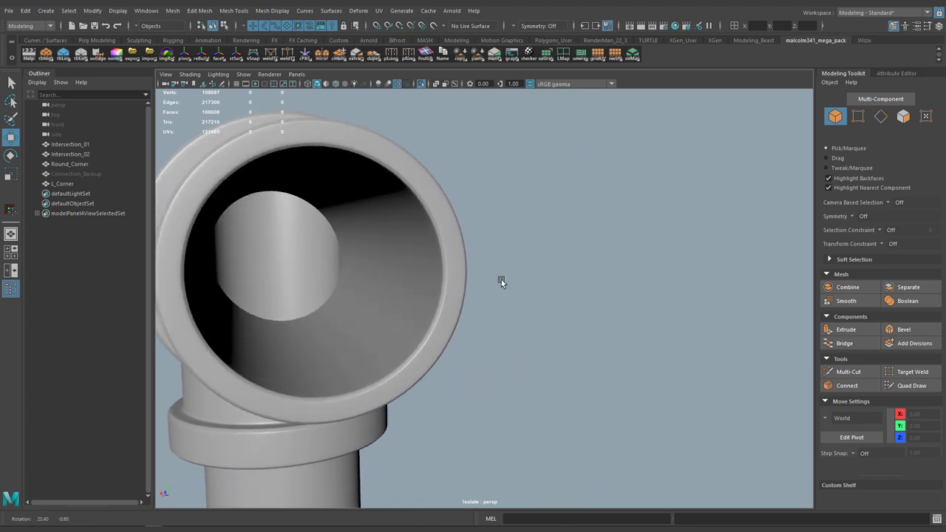
click(382, 280)
alt+drag(397, 271, 448, 266)
alt+right_drag(449, 266, 412, 292)
alt+middle_drag(412, 291, 442, 203)
alt+right_drag(442, 203, 407, 280)
click(524, 337)
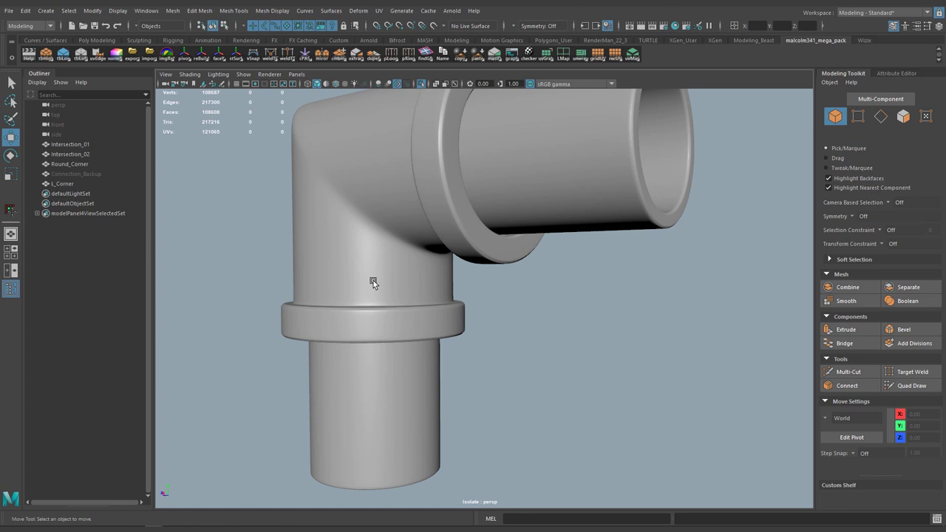
alt+right_drag(373, 281, 267, 348)
alt+drag(267, 348, 444, 346)
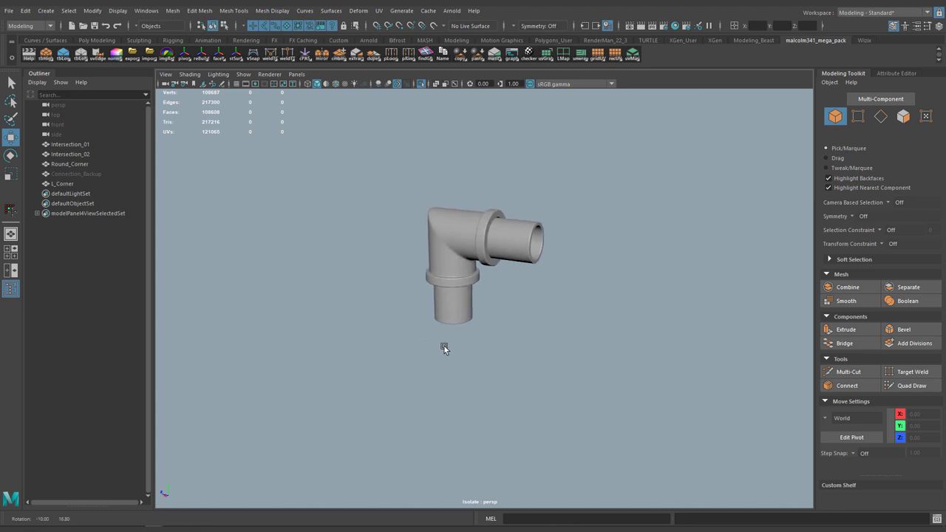
Hide the L_Corner elbow and turn on the viewport grid.
click(448, 239)
key(ctrl+h)
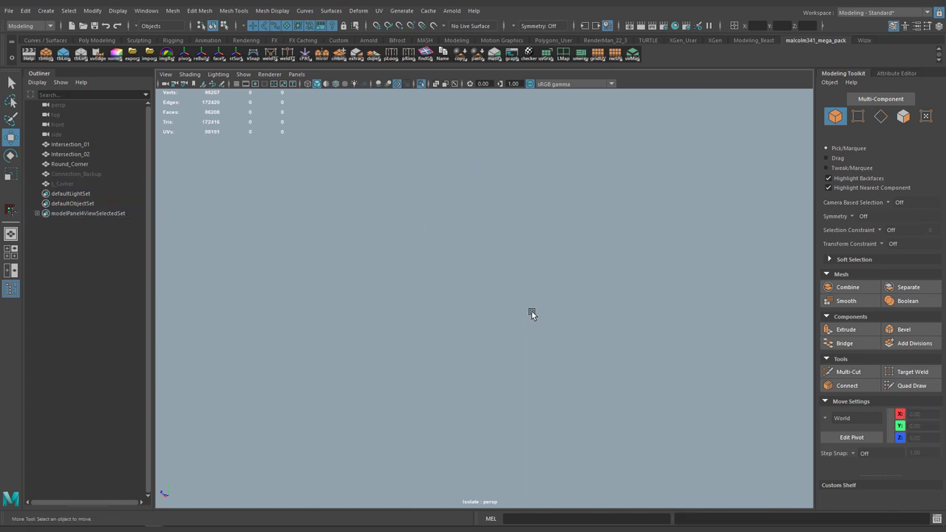
click(189, 74)
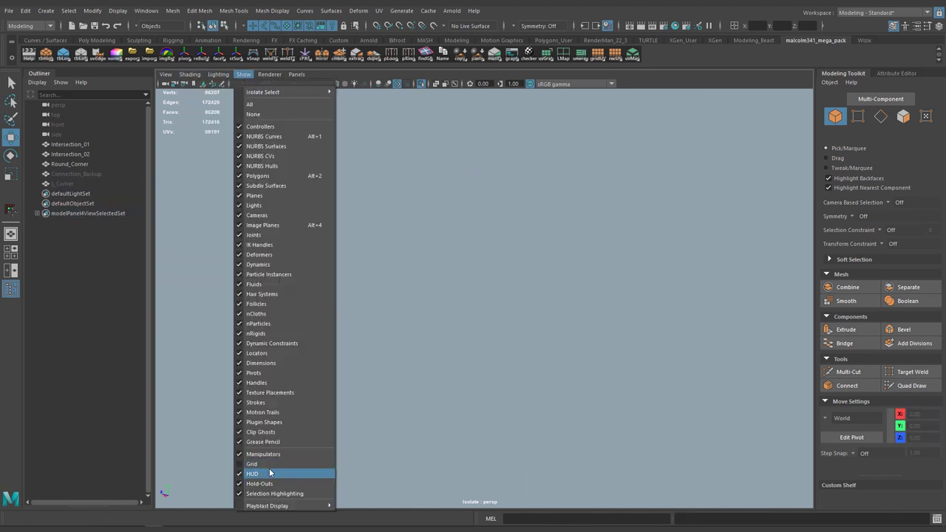
click(268, 465)
Create a polygon cylinder and snap its pivot to the centre of its base.
shift+right_drag(416, 331, 456, 350)
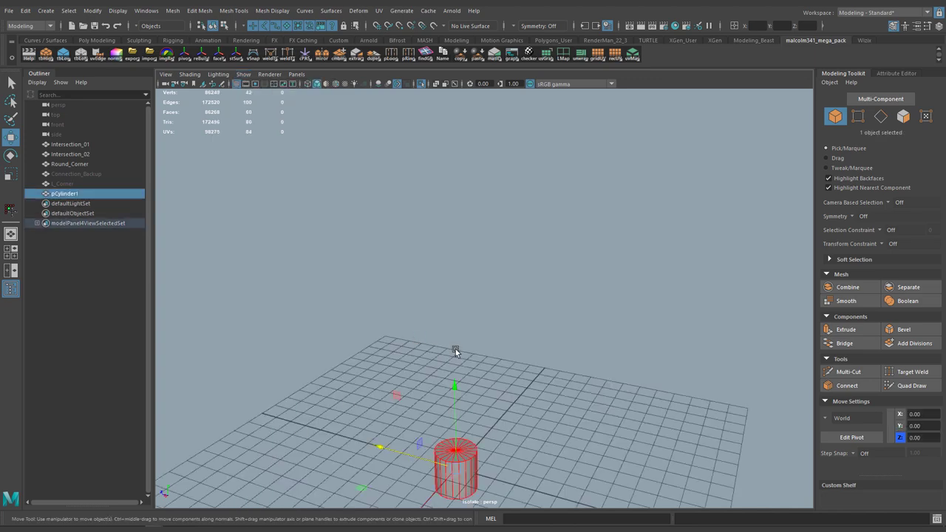
alt+middle_drag(480, 331, 459, 263)
alt+drag(449, 324, 481, 307)
key(d)
key(v)
key(d)
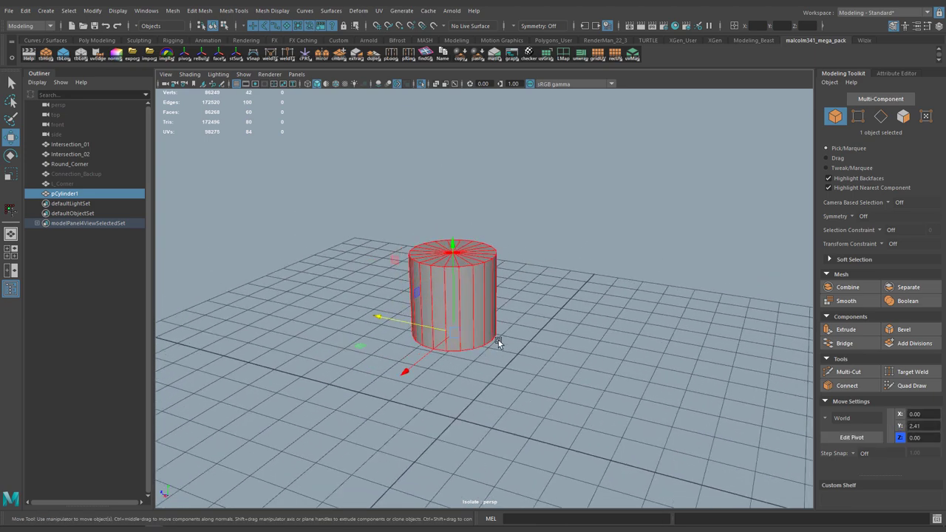
alt+drag(498, 337, 480, 329)
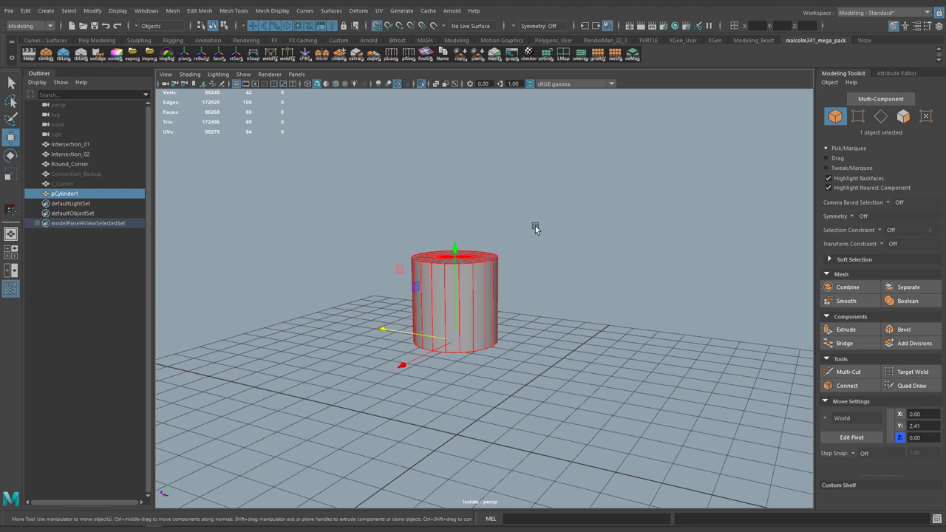
Snap the cylinder's base to the grid origin at 0, 0, 0.
click(377, 25)
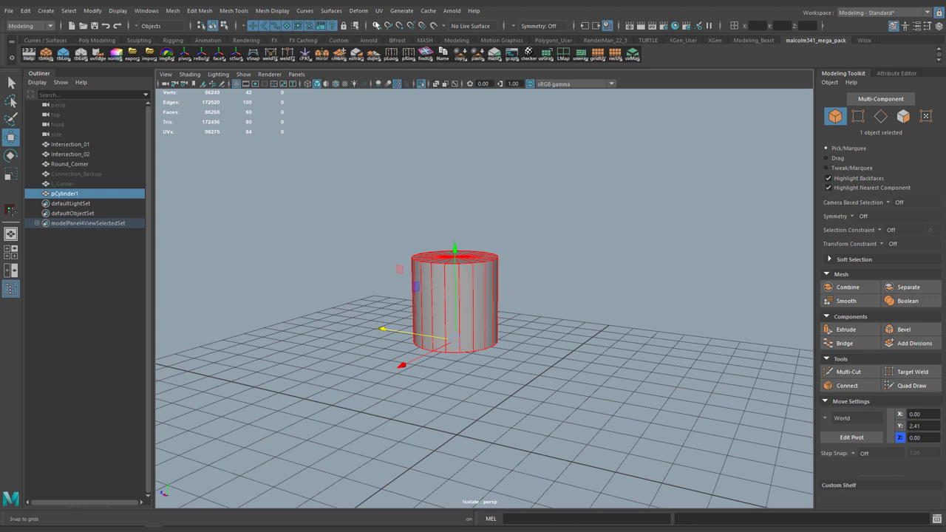
drag(456, 339, 454, 436)
alt+drag(542, 410, 625, 376)
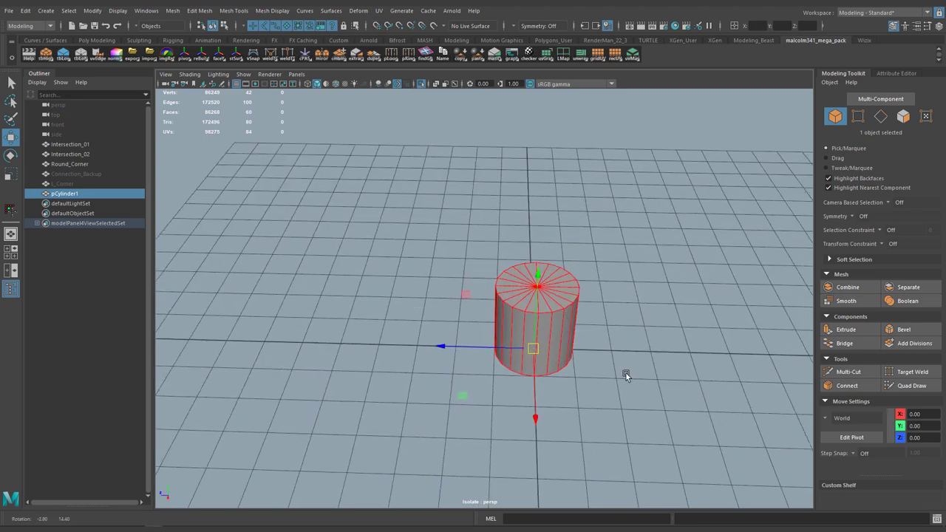
alt+drag(601, 303, 549, 312)
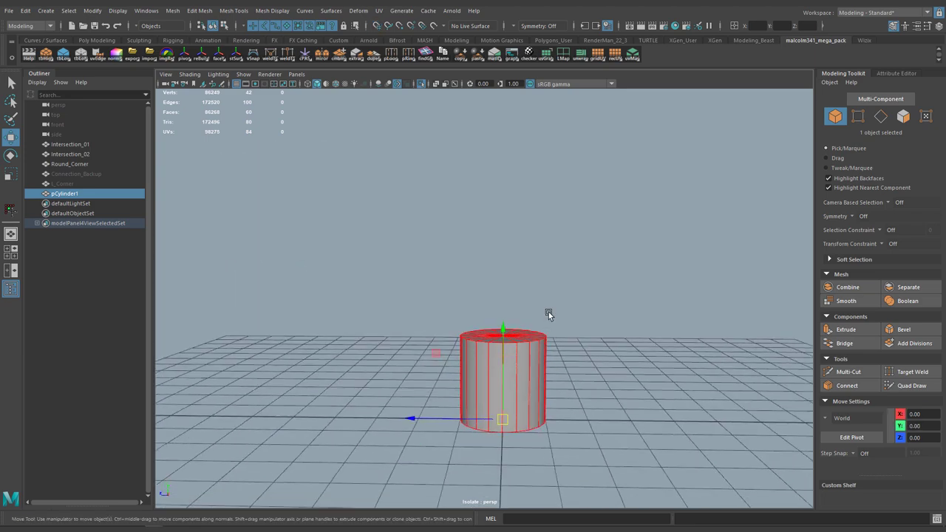
In the side view, raise the cylinder's top vertices to make it taller and return to object selection.
key(space)
key(space)
alt+middle_drag(570, 400, 648, 256)
scroll(624, 267, down, 3)
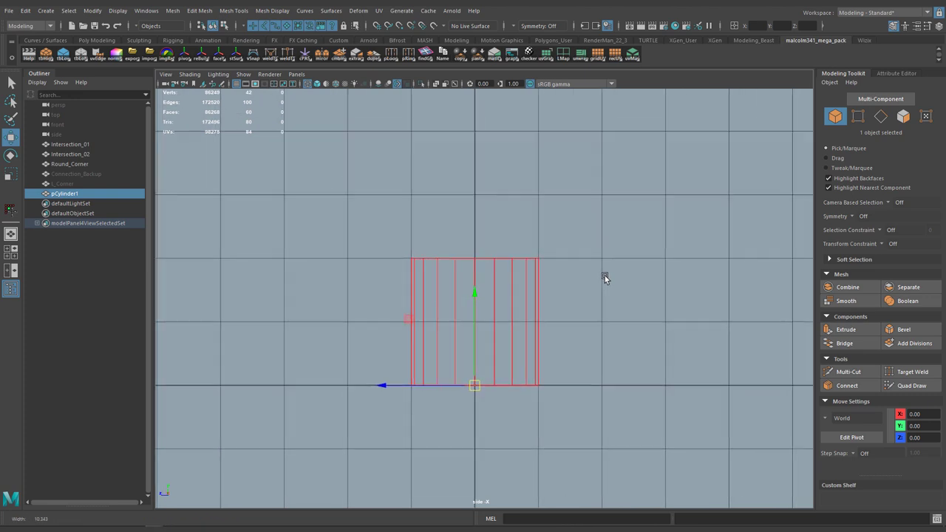
scroll(604, 278, down, 2)
key(q)
key(F9)
drag(655, 313, 278, 201)
key(w)
drag(502, 223, 499, 134)
right_drag(505, 205, 547, 190)
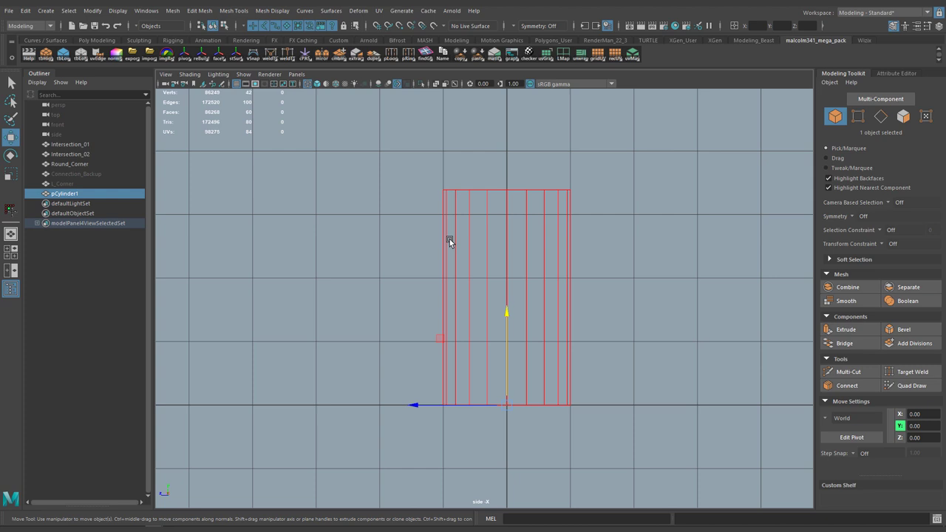
Slice the cylinder diagonally with Multi-Cut, snapping both cut points to grid intersections two units apart horizontally and vertically.
click(894, 29)
click(895, 29)
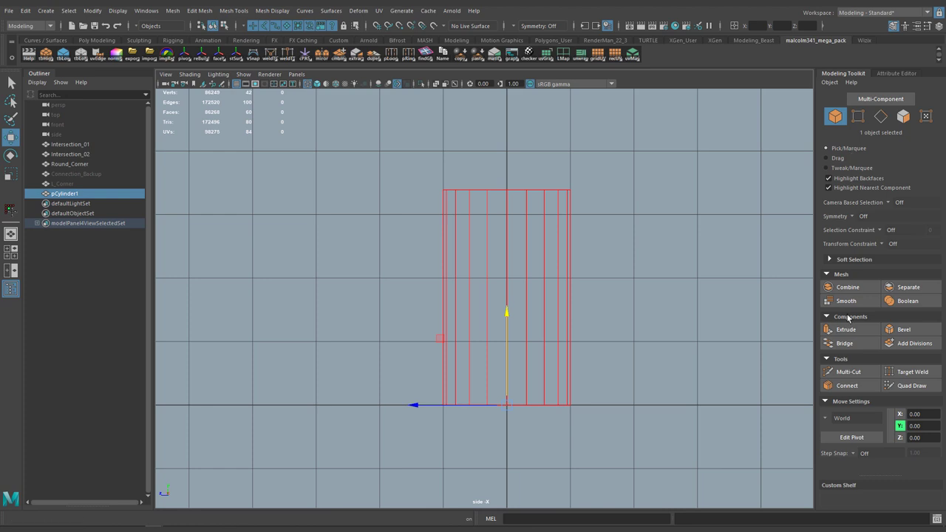
click(845, 373)
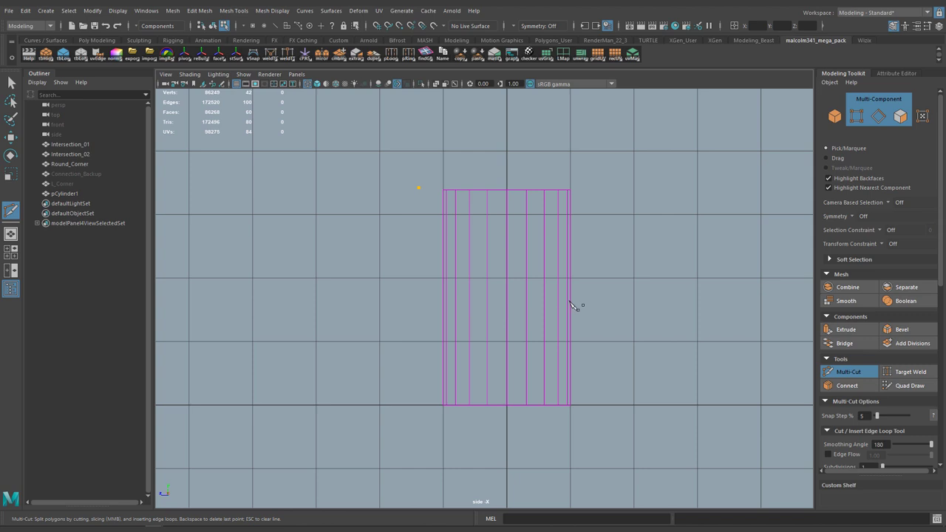
click(609, 261)
alt+middle_drag(640, 314, 634, 264)
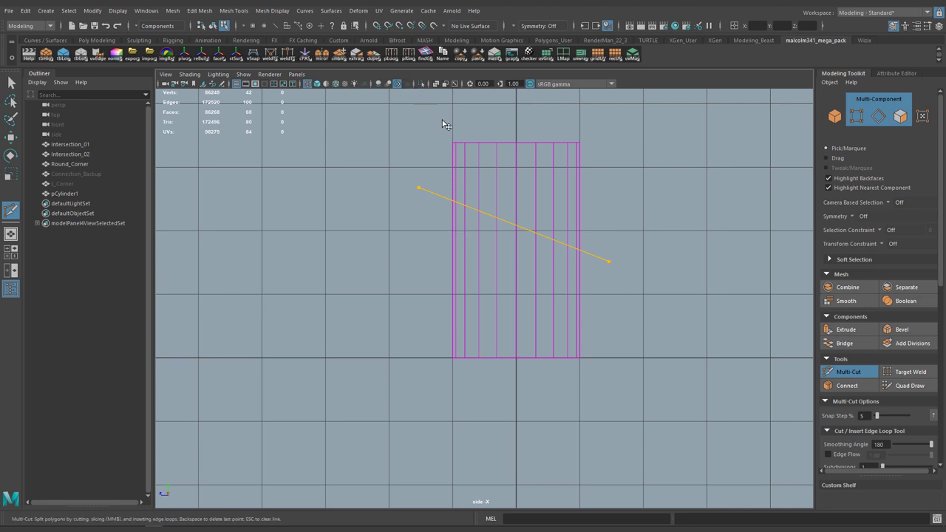
key(x)
drag(426, 189, 454, 170)
drag(610, 264, 581, 295)
key(Return)
Select the whole diagonal edge loop in the perspective view and detach the mesh along it.
key(q)
key(F10)
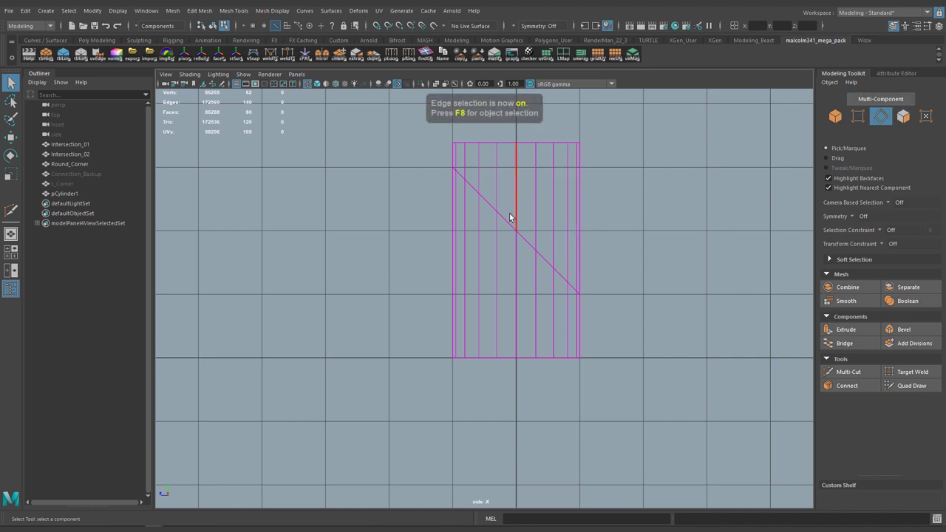
key(space)
key(space)
alt+middle_drag(469, 351, 490, 260)
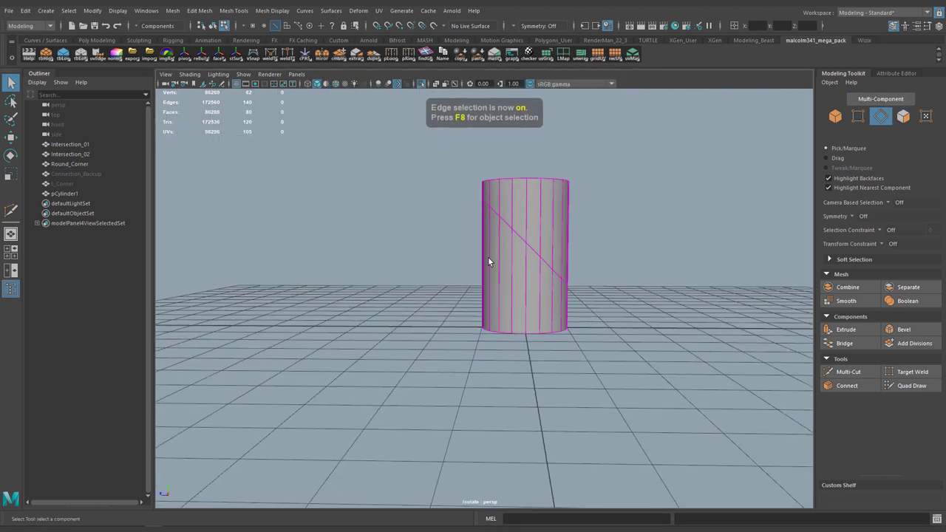
alt+right_drag(489, 260, 602, 240)
double_click(538, 201)
alt+drag(540, 204, 528, 229)
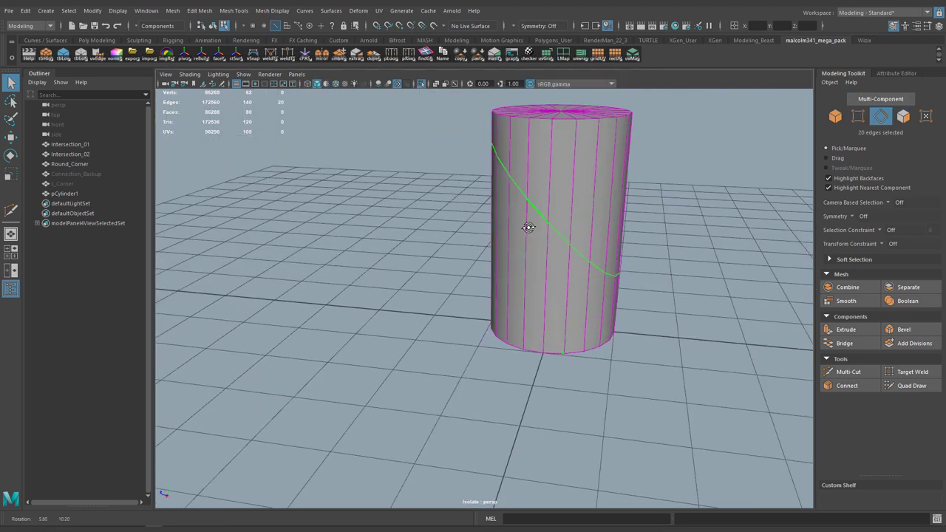
key(g)
Test the detached seam by moving a vertex beside the diagonal cut.
alt+drag(544, 174, 521, 210)
right_drag(511, 202, 464, 202)
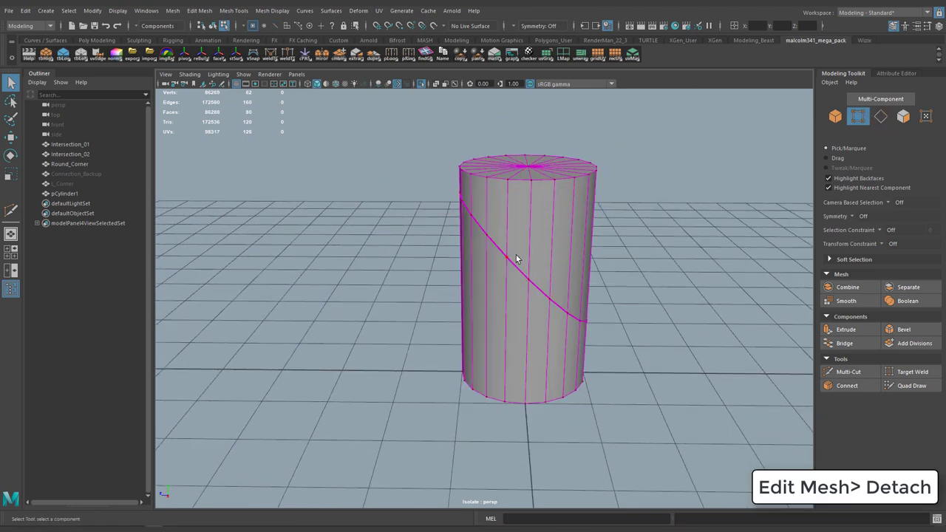
key(w)
mouse_move(508, 226)
mouse_down()
mouse_move(494, 194)
mouse_move(495, 222)
mouse_up()
Select the detached faces above the diagonal cut, lift them clear of the lower half and delete them.
right_drag(537, 173, 537, 198)
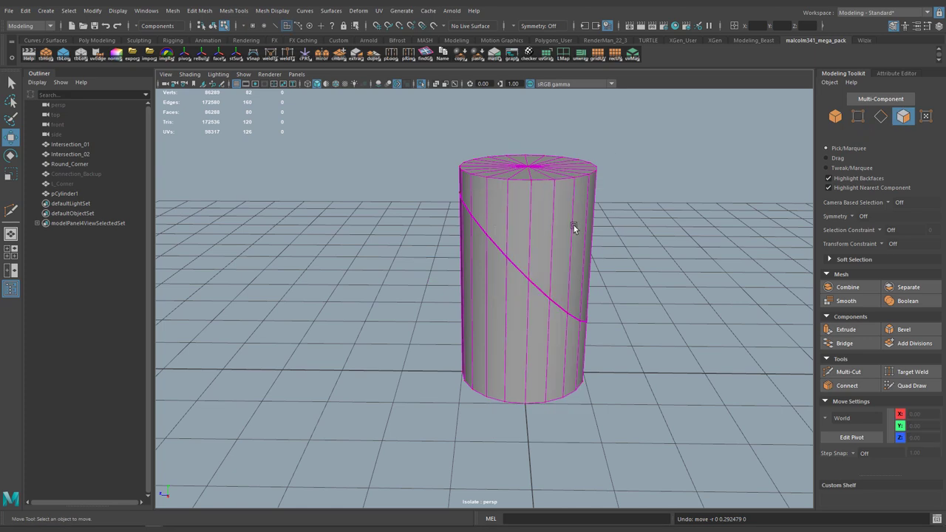
click(539, 199)
drag(536, 236, 553, 208)
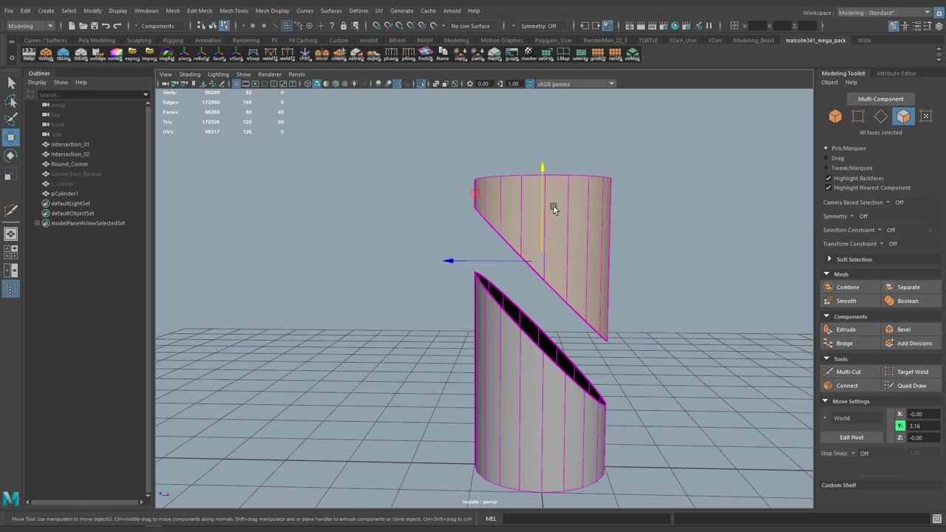
key(Delete)
key(f)
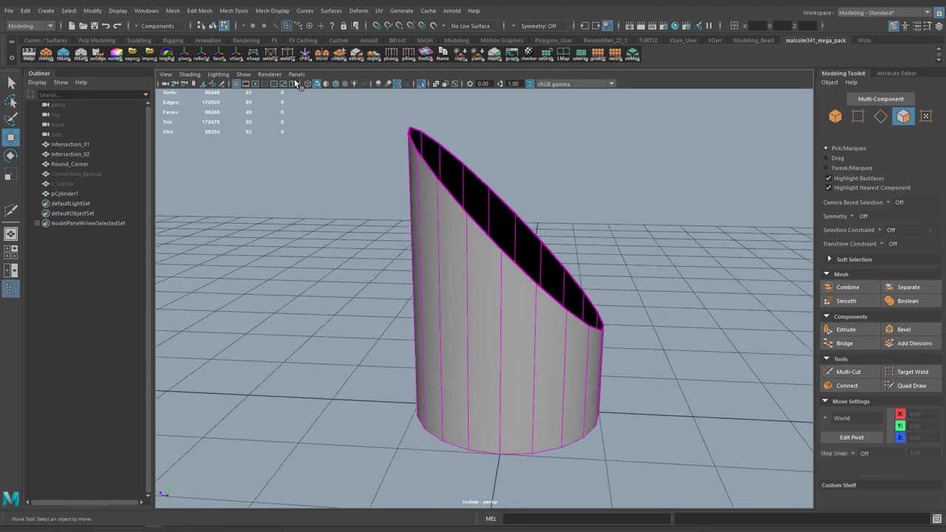
Try extruding the open diagonal border loop to about -1.43 along Z and flattening its end into a vertical opening.
right_drag(418, 144, 418, 115)
double_click(433, 175)
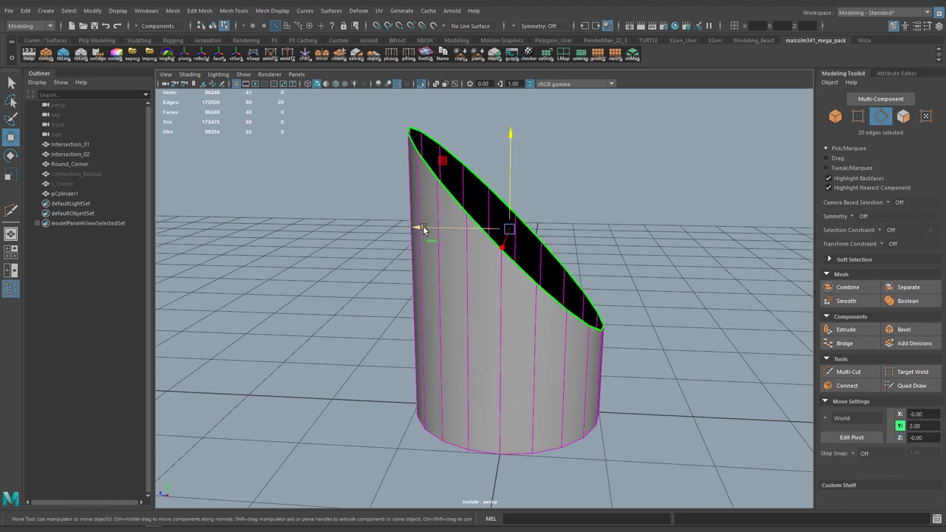
shift+drag(423, 226, 725, 237)
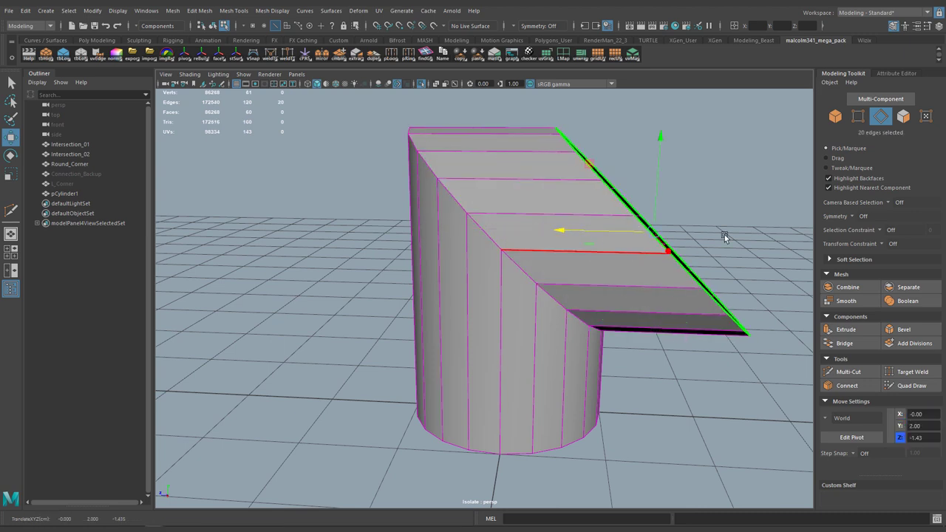
key(r)
drag(563, 230, 750, 232)
alt+drag(575, 195, 553, 175)
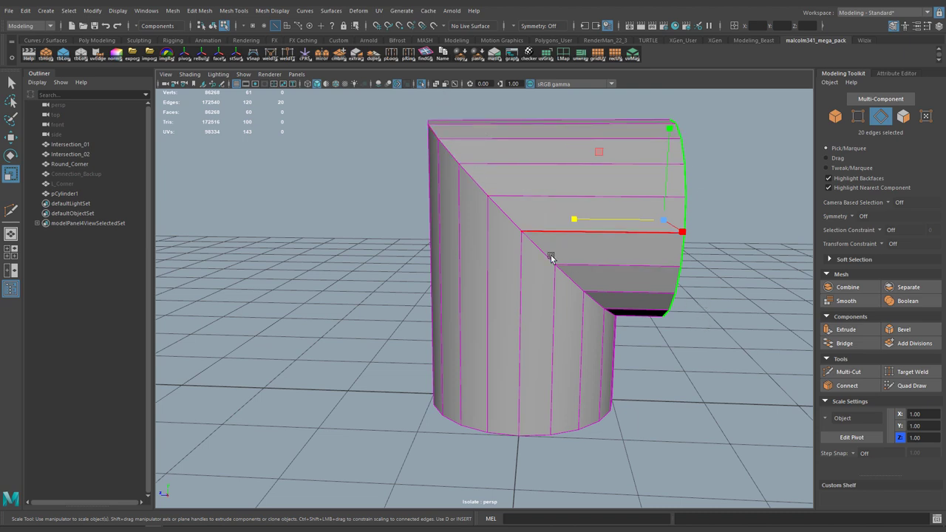
key(ctrl+z)
key(ctrl+z)
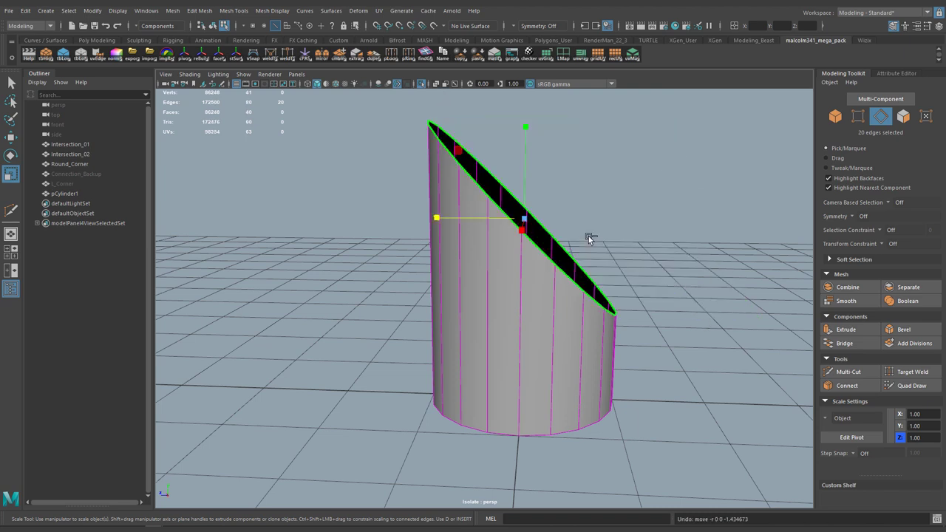
alt+drag(588, 236, 579, 300)
click(577, 273)
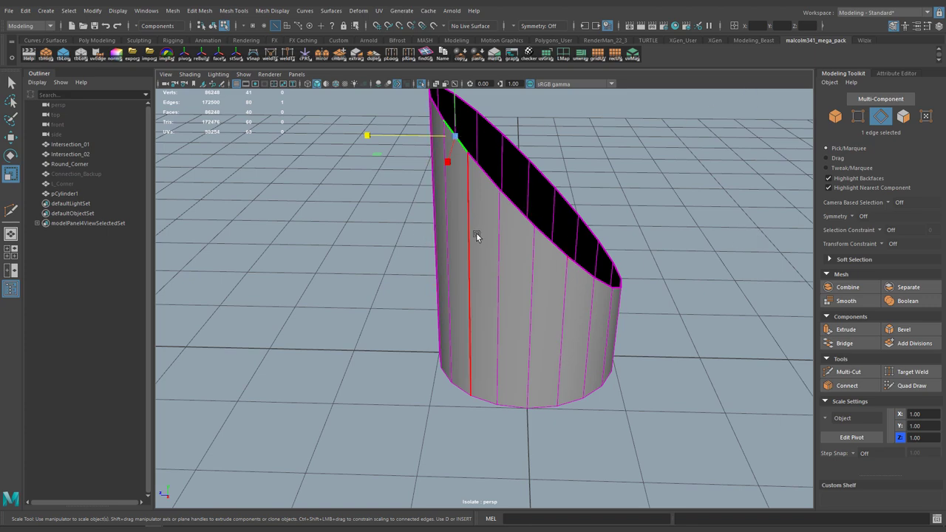
mouse_move(476, 232)
alt+mouse_down()
mouse_move(449, 265)
mouse_move(494, 367)
mouse_move(503, 249)
mouse_move(507, 261)
mouse_move(501, 317)
mouse_move(468, 237)
alt+mouse_up()
alt+drag(513, 278, 505, 235)
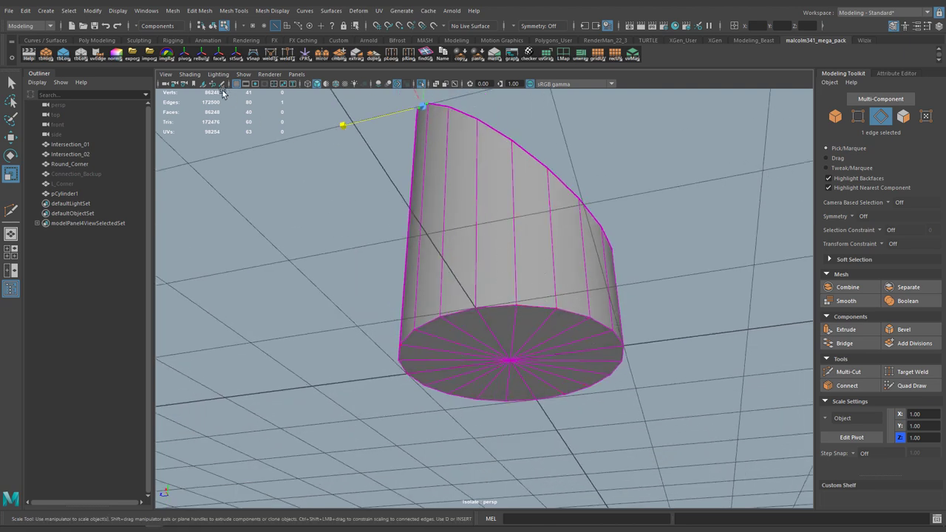
Hide the grid in the perspective view.
click(190, 74)
mouse_move(243, 74)
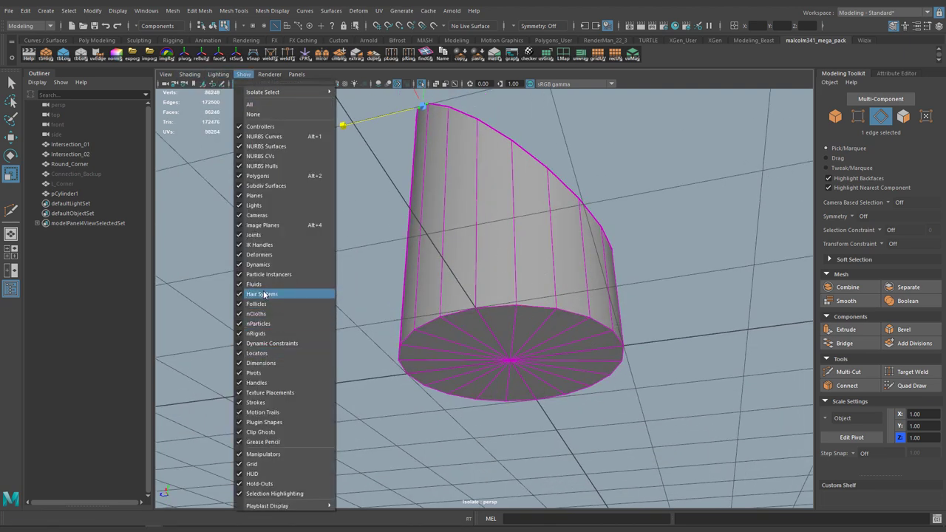
click(252, 466)
alt+drag(495, 202, 477, 244)
Insert an edge loop around the cylinder a short distance above its base.
key(F8)
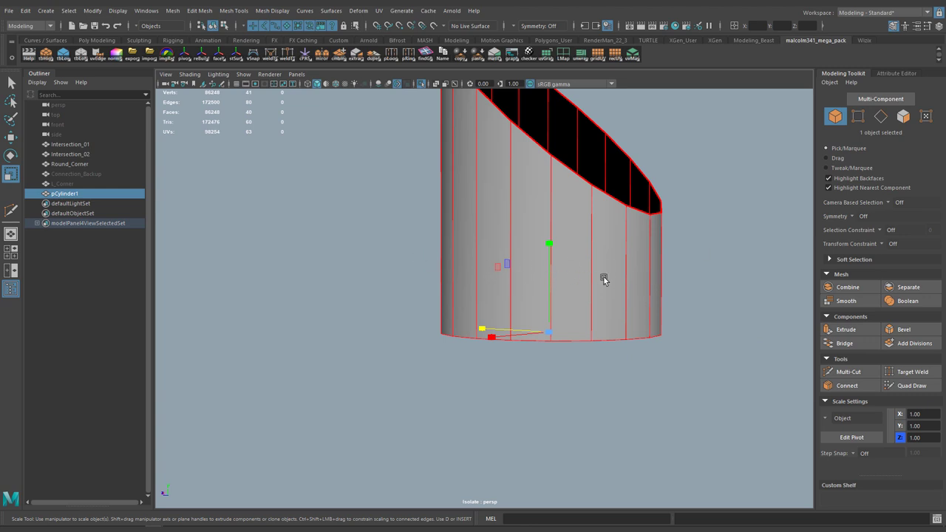
key(g)
alt+drag(555, 312, 599, 295)
alt+drag(598, 296, 548, 255)
Select all the faces of the base cap and extrude them inward with an offset of 0.15.
key(r)
key(F9)
click(566, 290)
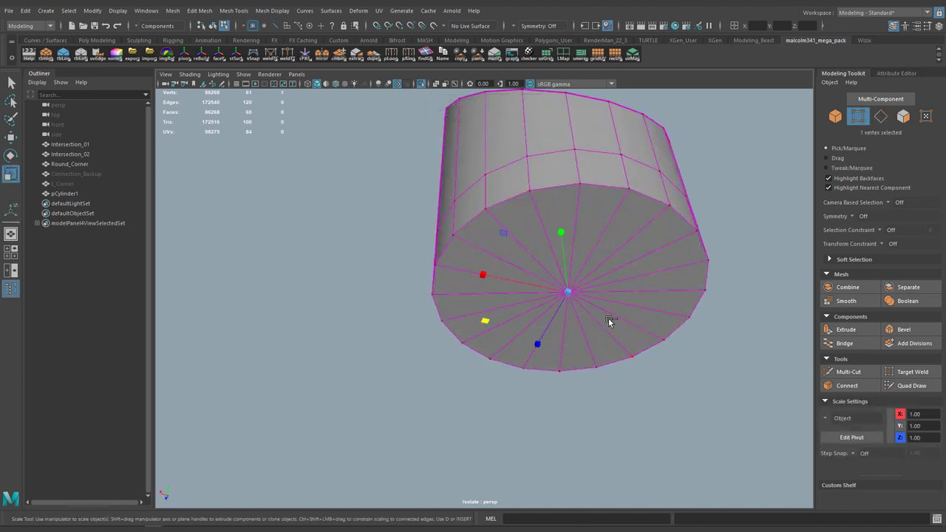
key(ctrl+F11)
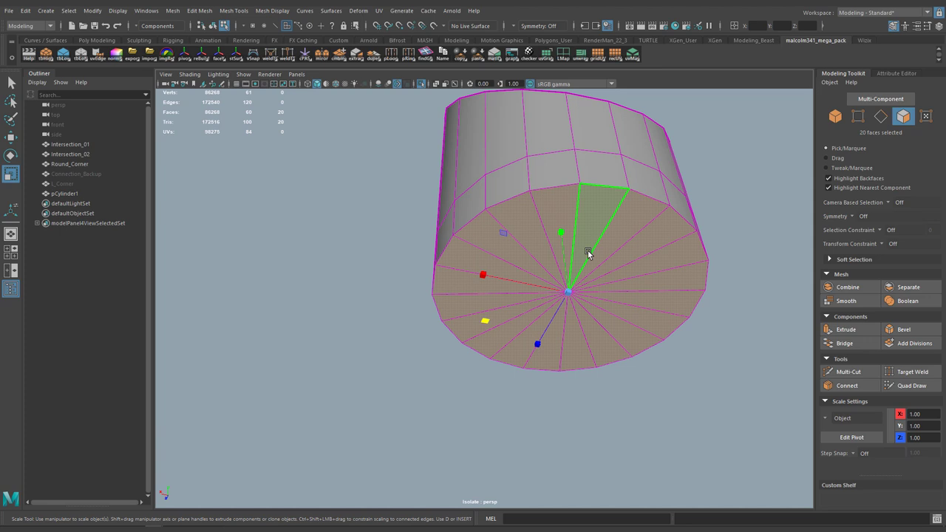
key(ctrl+e)
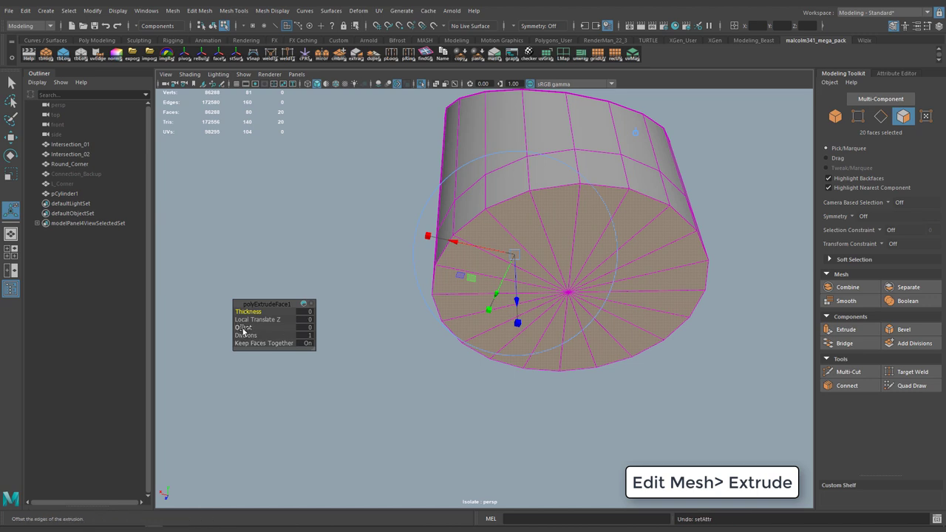
drag(243, 329, 318, 329)
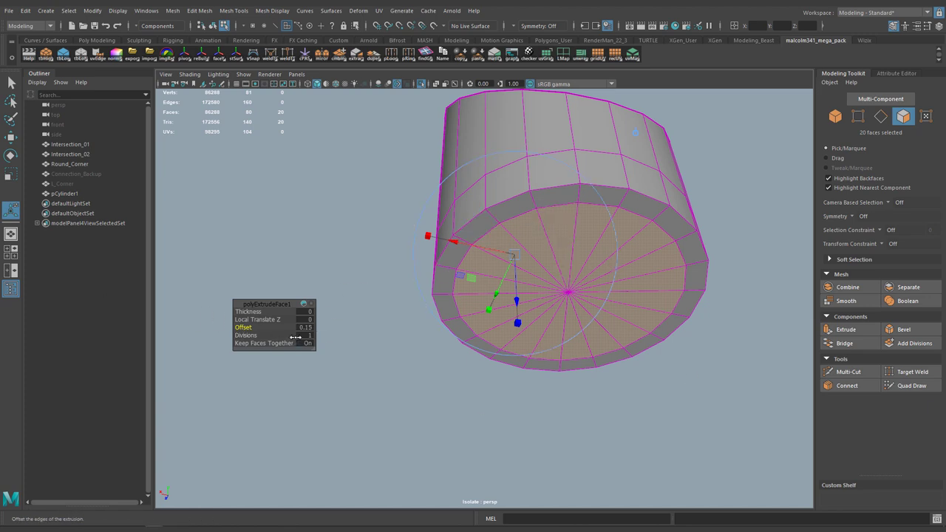
drag(244, 328, 241, 328)
mouse_move(243, 327)
mouse_down()
mouse_move(259, 332)
mouse_move(246, 333)
mouse_up()
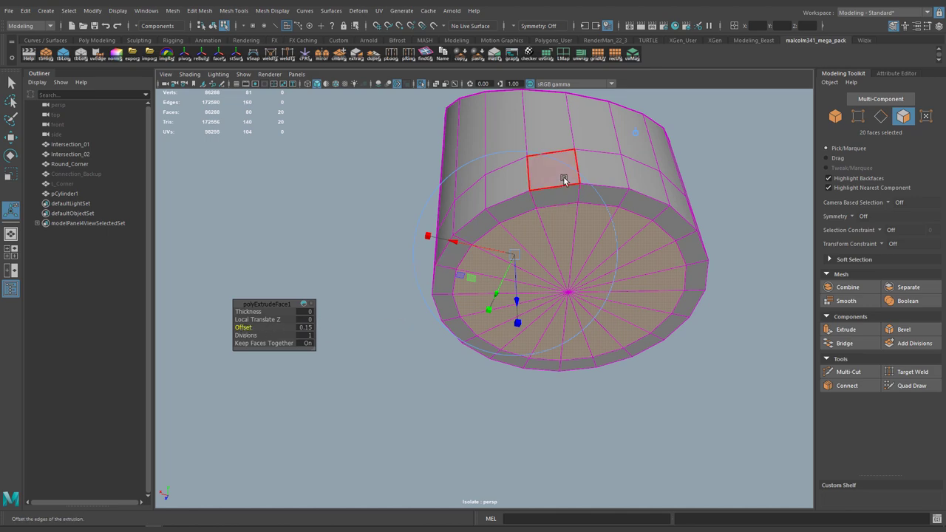
Select the ring of side faces below the new edge loop and extrude it outward into a collar with a thickness of 0.15.
alt+drag(498, 192, 537, 252)
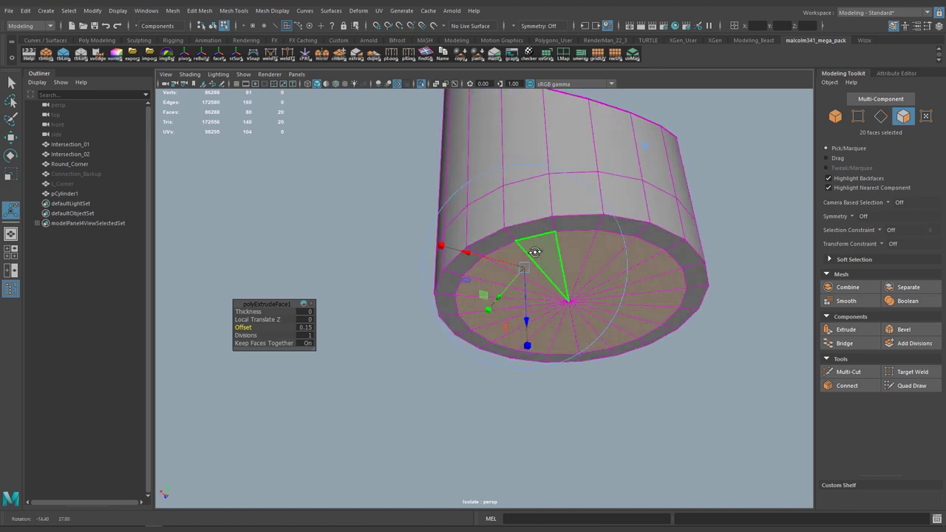
right_drag(507, 188, 509, 213)
click(519, 204)
click(572, 197)
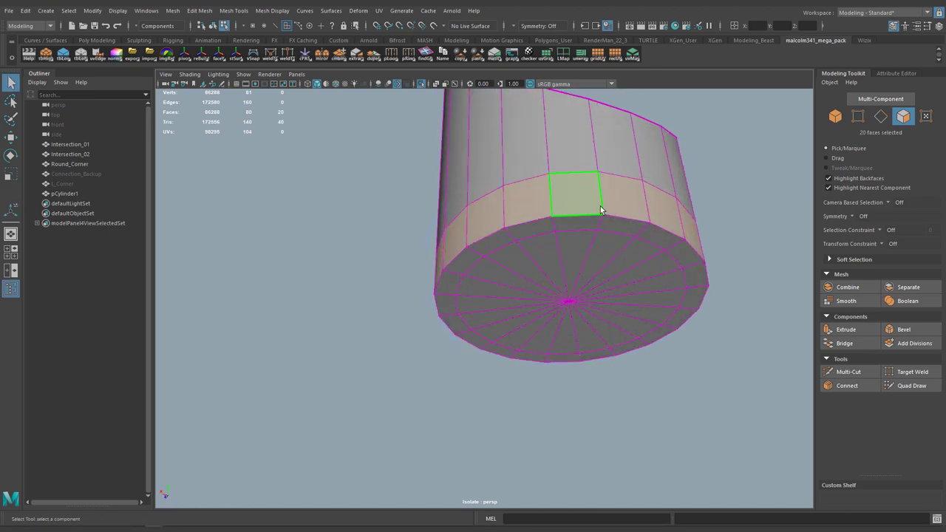
alt+drag(572, 197, 567, 242)
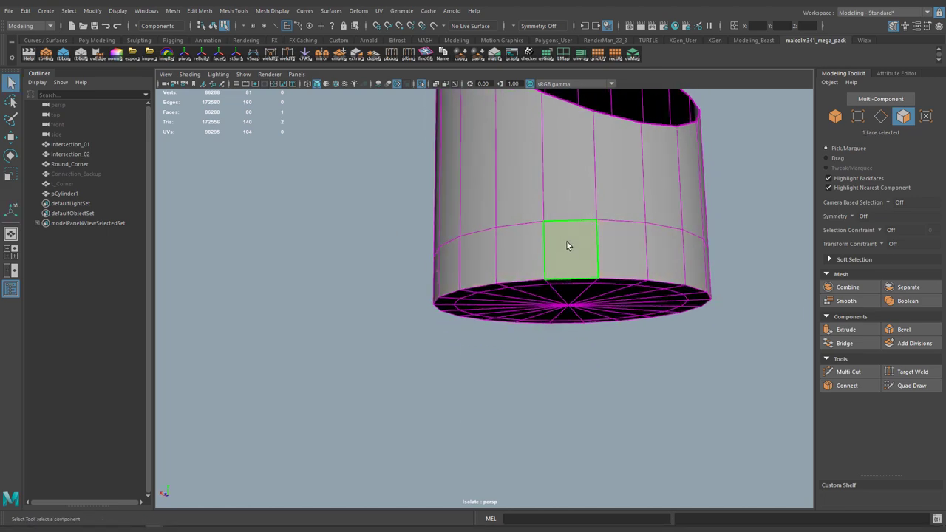
shift+double_click(527, 261)
alt+drag(509, 314, 518, 291)
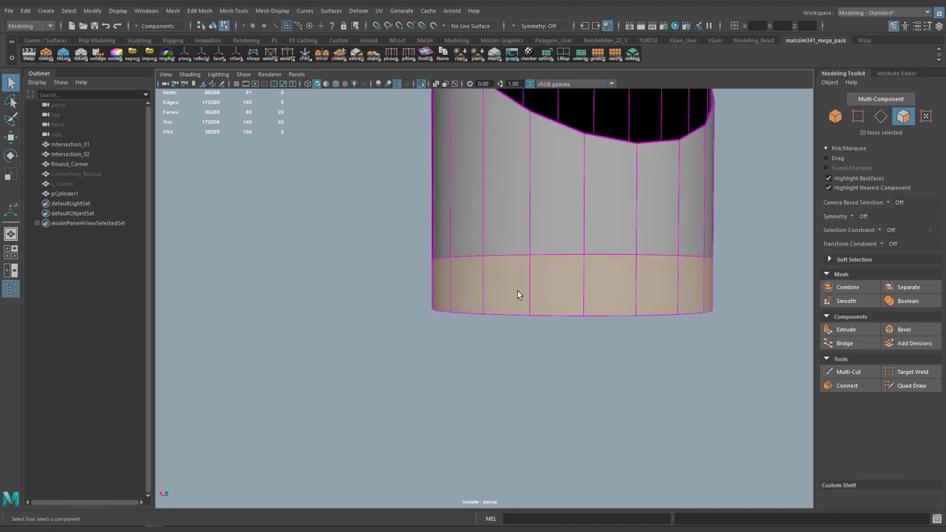
alt+right_drag(517, 292, 618, 288)
alt+middle_drag(618, 289, 558, 273)
alt+drag(559, 272, 558, 282)
key(ctrl+e)
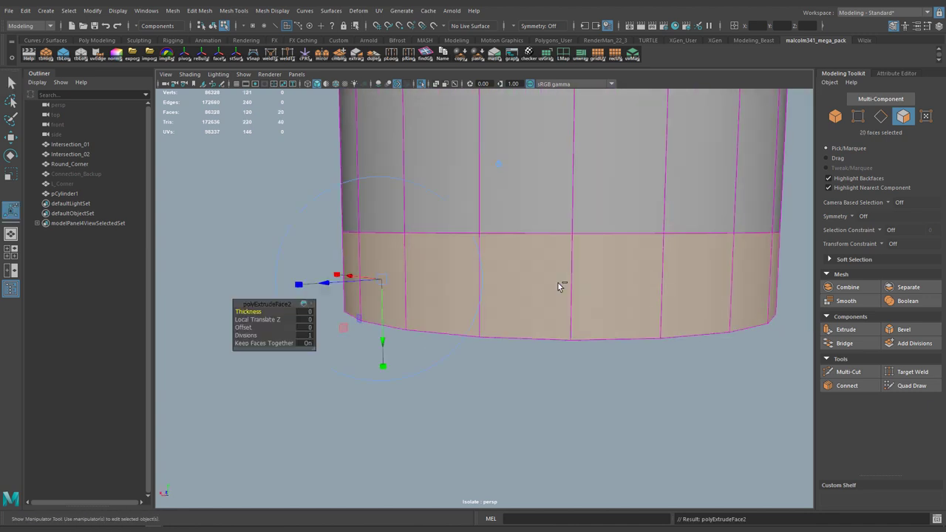
drag(240, 311, 251, 311)
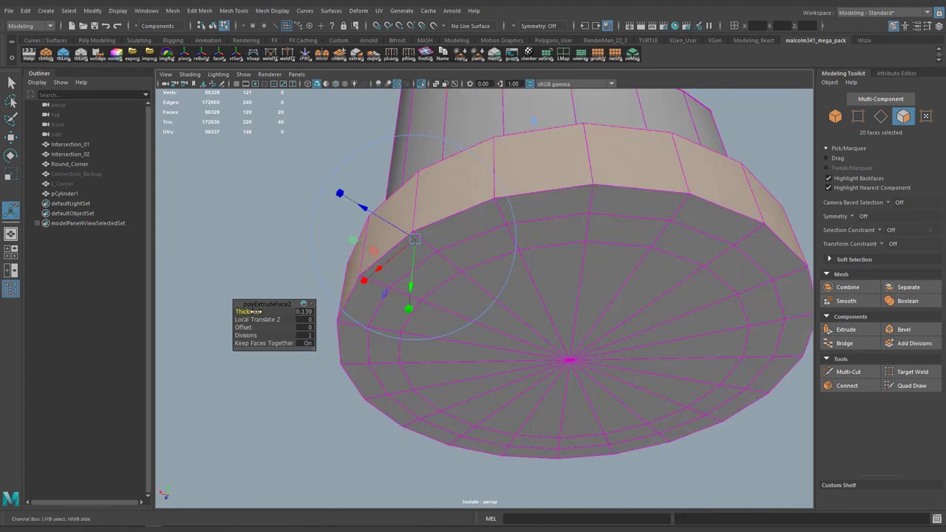
middle_drag(255, 311, 262, 311)
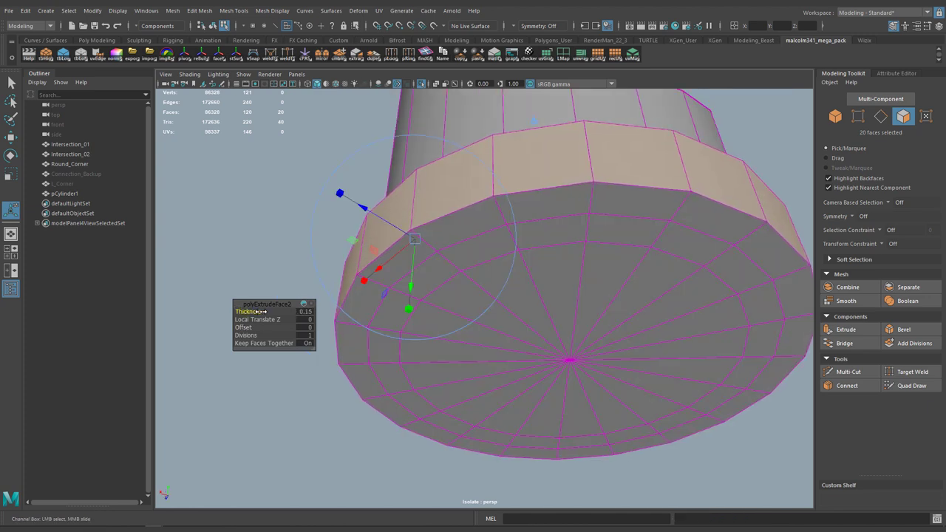
Delete the redundant edge loop on the collar's underside, between its outer rim and the inner cap circle.
alt+drag(623, 286, 551, 302)
key(F10)
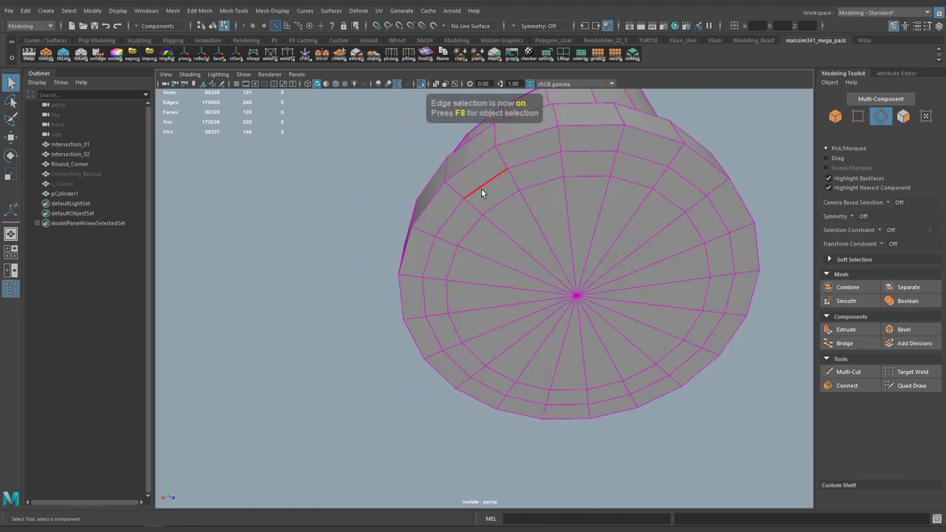
double_click(482, 189)
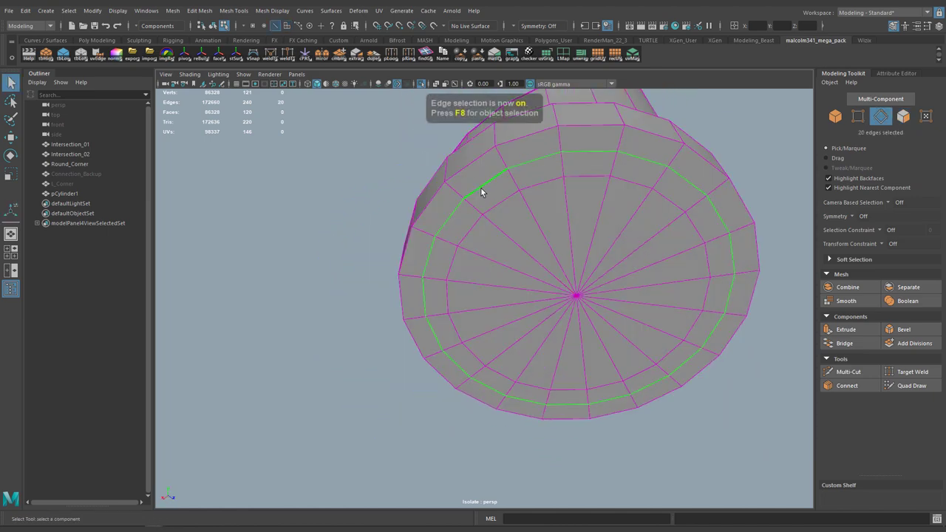
key(Delete)
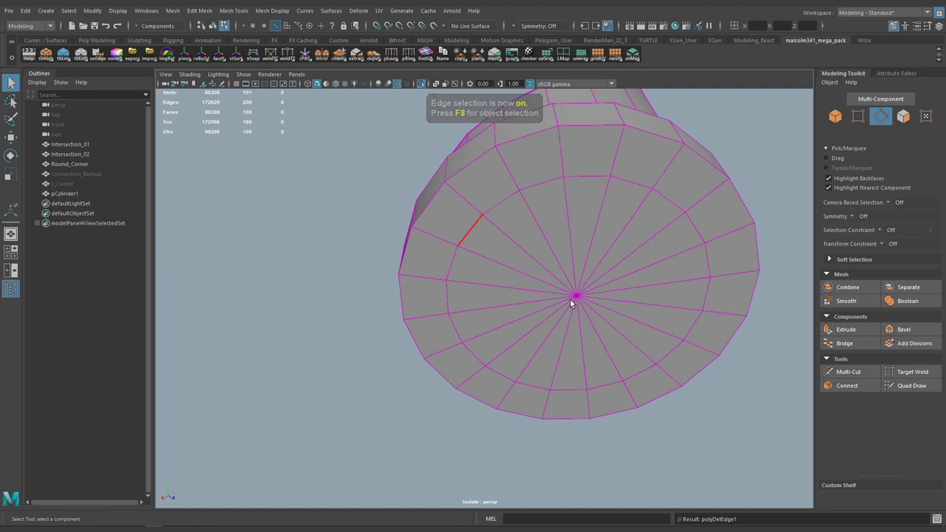
Select the inner cap faces under the collar and extrude them downward to about -1.53 along Y.
key(F9)
click(577, 295)
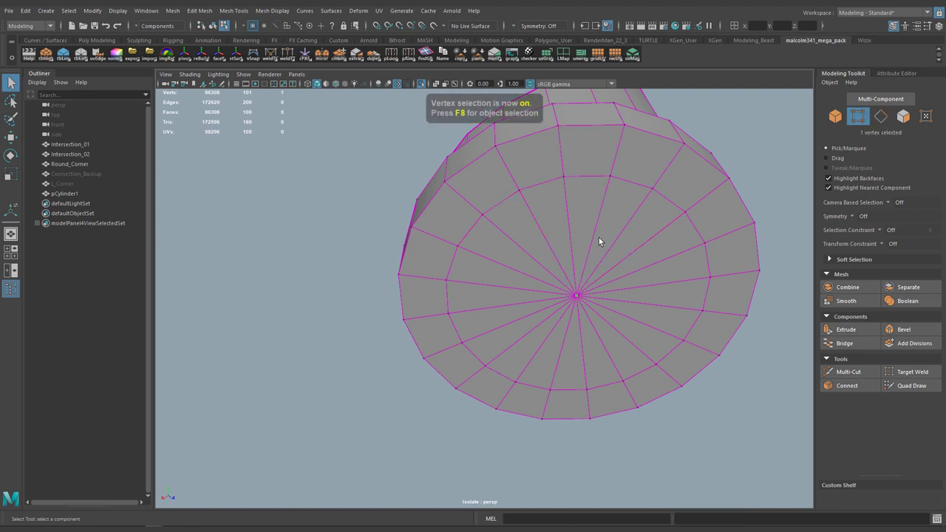
alt+drag(598, 237, 594, 237)
key(ctrl+F11)
key(w)
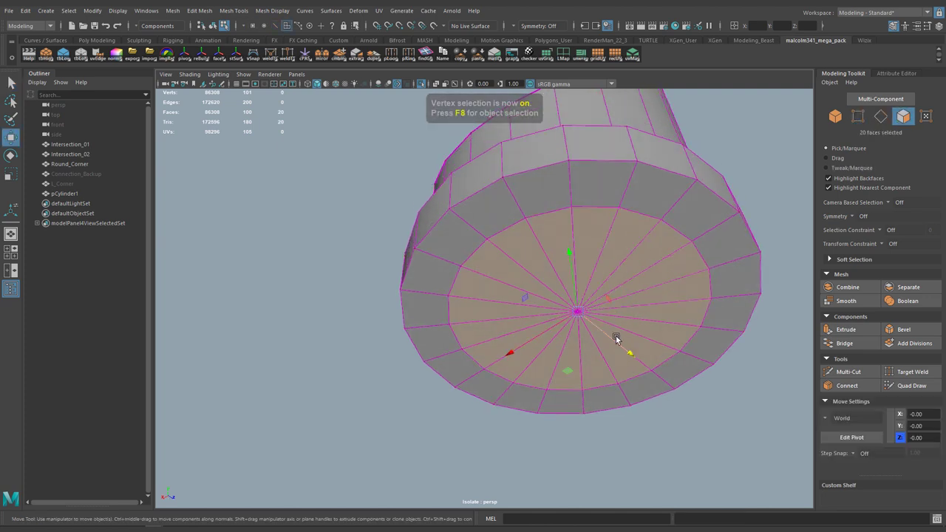
mouse_move(594, 316)
alt+mouse_down()
mouse_move(577, 321)
mouse_move(590, 360)
mouse_move(591, 330)
alt+mouse_up()
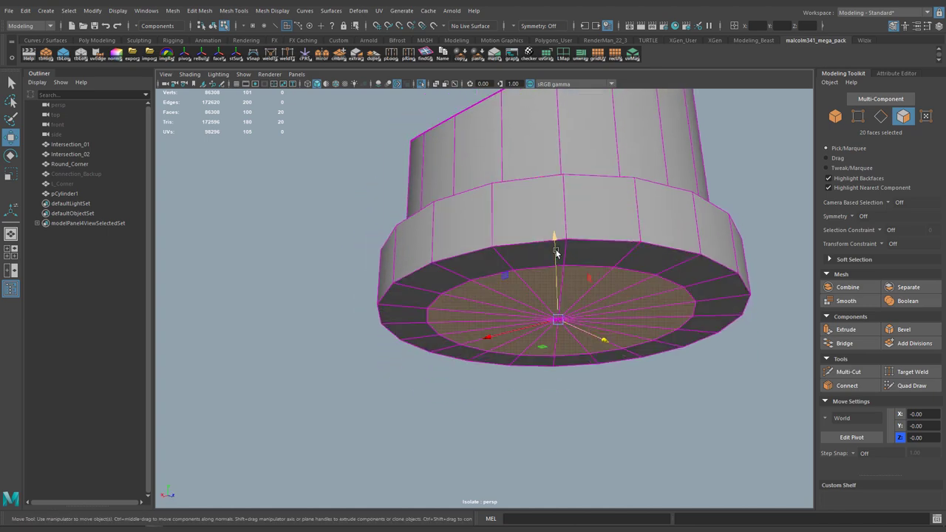
shift+drag(554, 240, 550, 366)
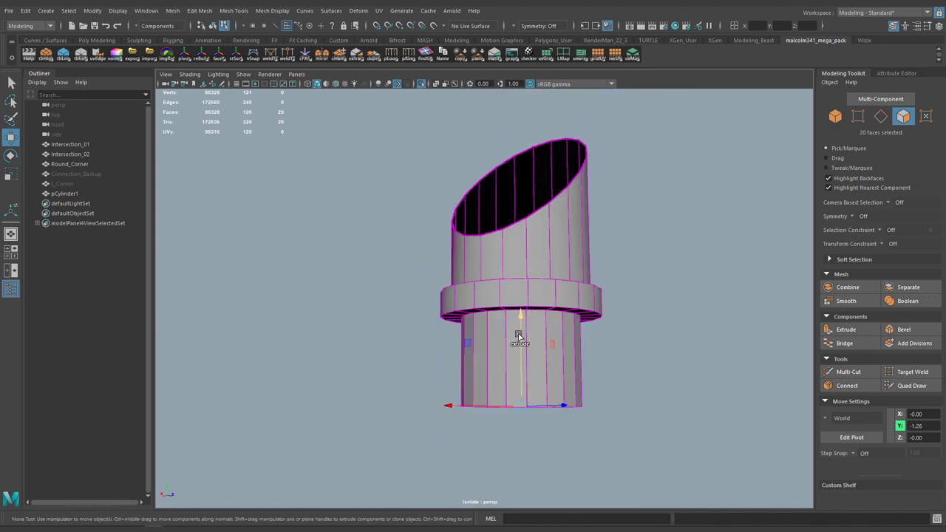
drag(517, 323, 519, 338)
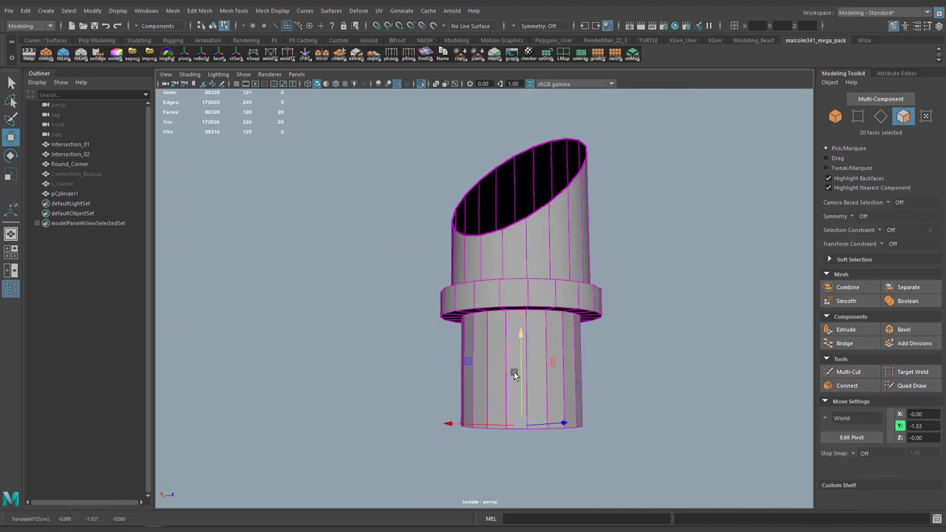
Try scaling the cap faces at the lower end of the pipe, and undo the scaling.
alt+drag(514, 372, 508, 351)
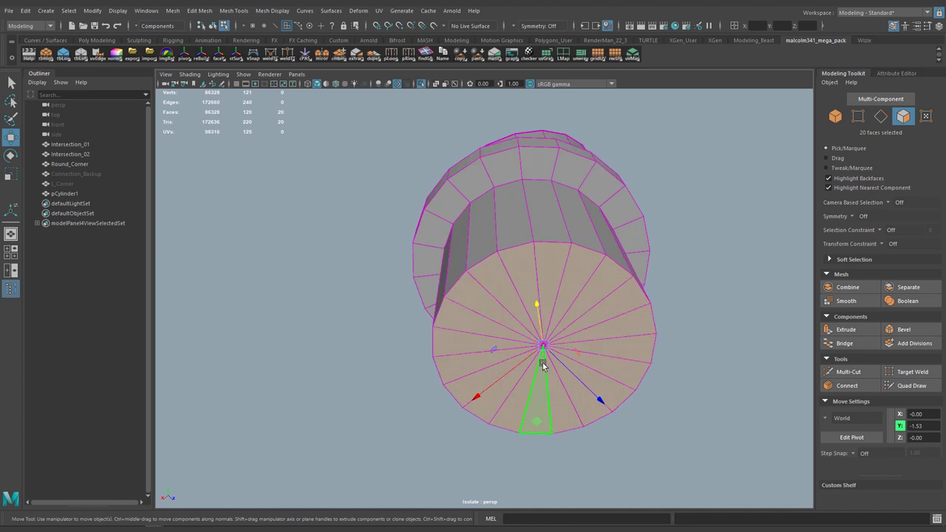
key(r)
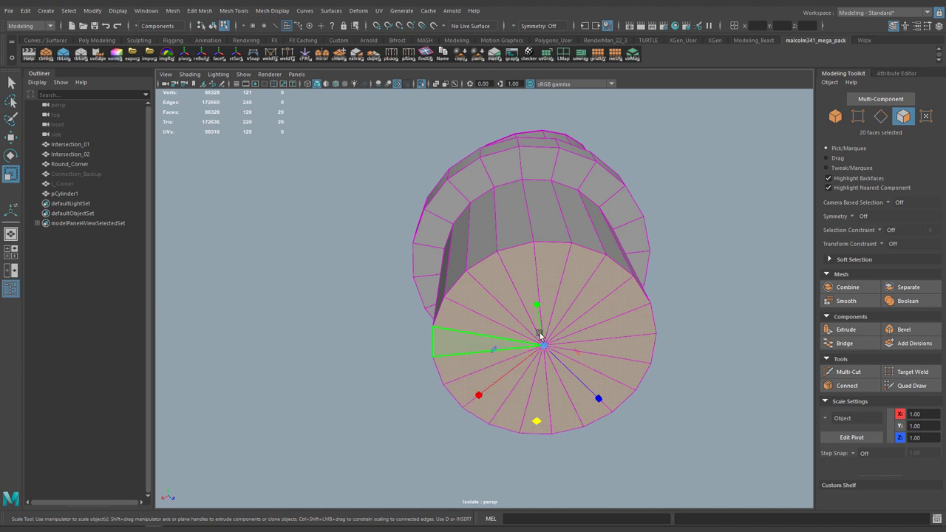
alt+drag(524, 353, 516, 256)
key(ctrl+z)
key(ctrl+z)
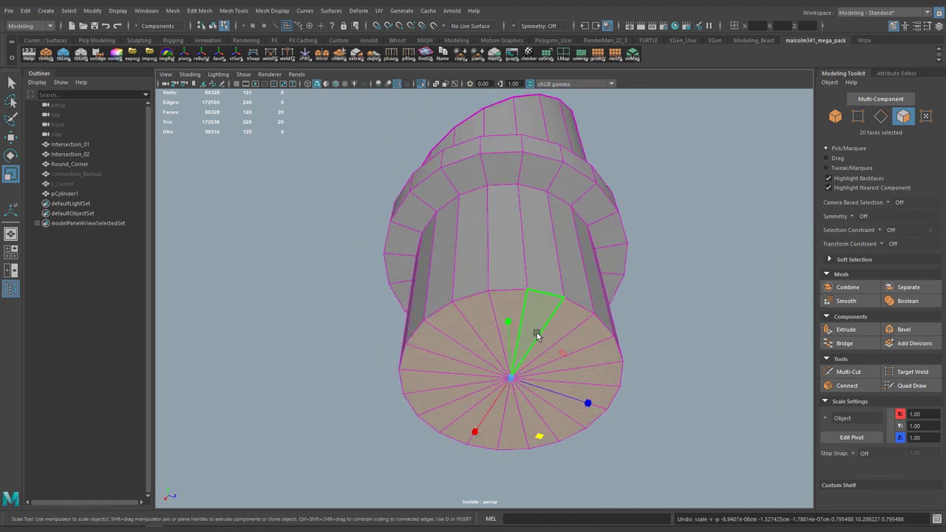
Extrude the cap faces at the pipe's lower end inward with an offset of 0.15.
key(ctrl+e)
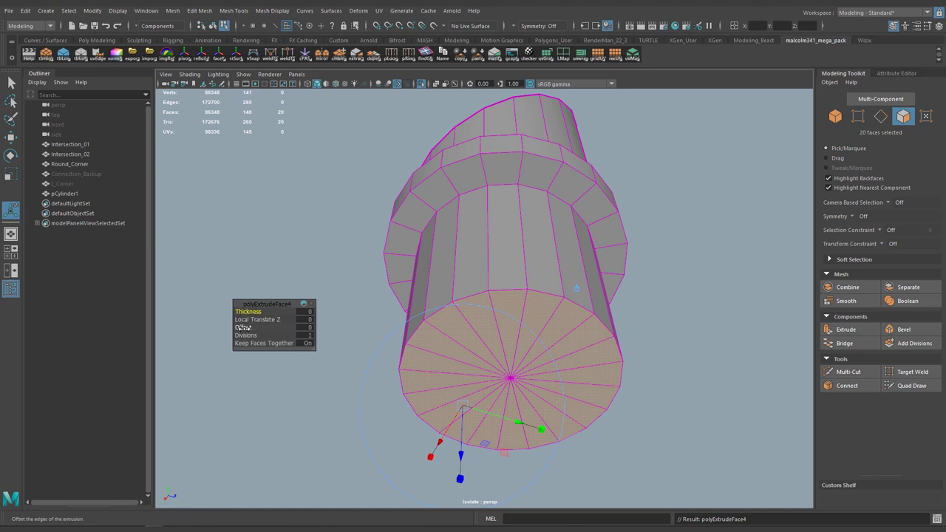
drag(243, 328, 320, 327)
alt+drag(575, 313, 585, 358)
alt+middle_drag(588, 333, 598, 291)
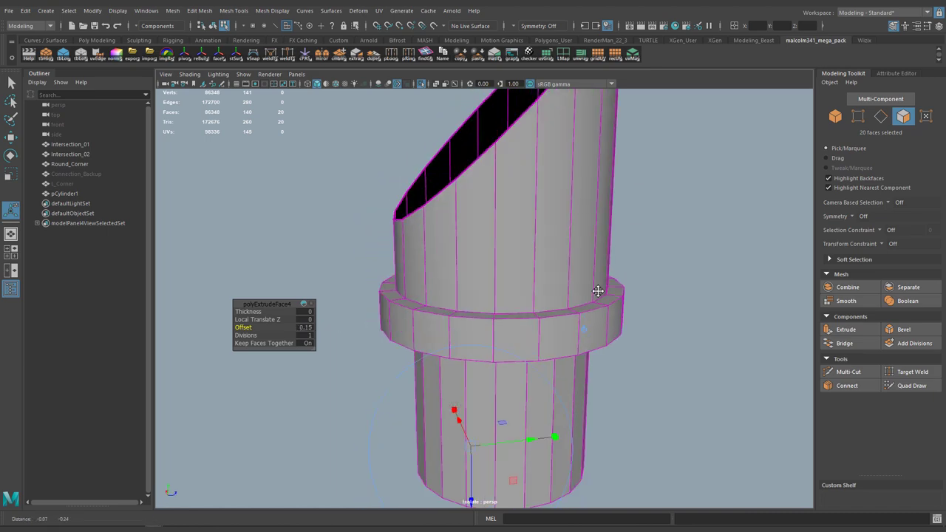
alt+drag(598, 291, 598, 258)
Extrude the inset cap faces up into the pipe to about 0.22 along Y to hollow it, and return to object selection.
key(w)
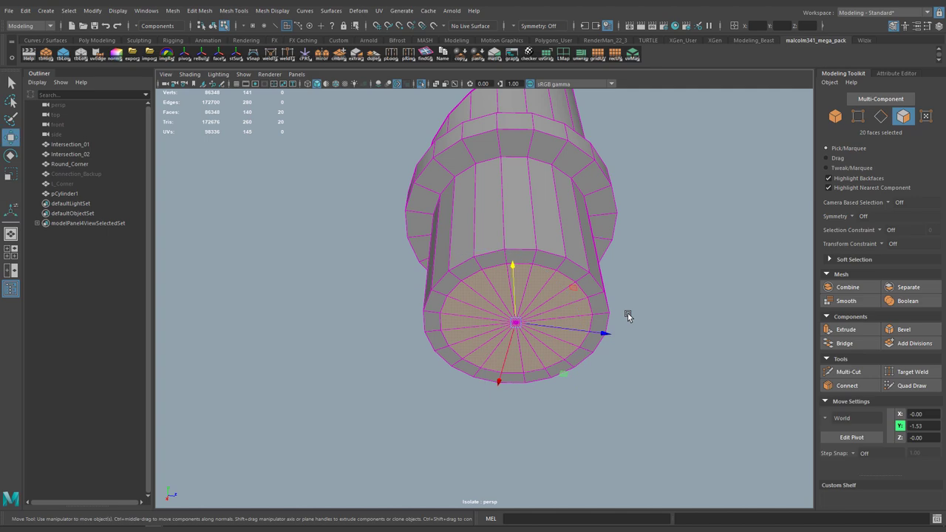
alt+drag(627, 316, 597, 318)
shift+drag(513, 290, 512, 210)
alt+drag(509, 169, 498, 276)
right_click(497, 238)
right_drag(497, 238, 562, 218)
alt+drag(564, 214, 543, 347)
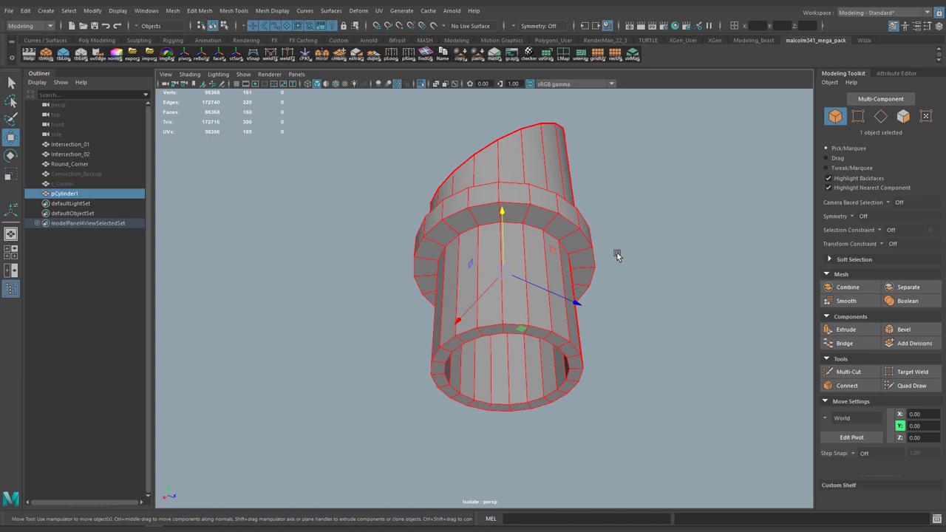
Select all the side faces between the collar and the diagonal opening and duplicate them.
alt+drag(617, 255, 503, 252)
alt+drag(660, 300, 346, 138)
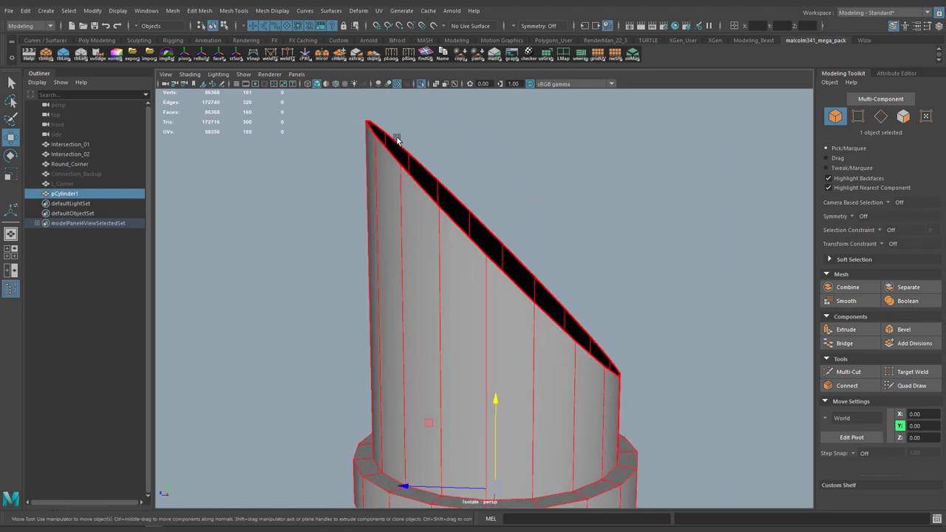
alt+drag(540, 320, 501, 313)
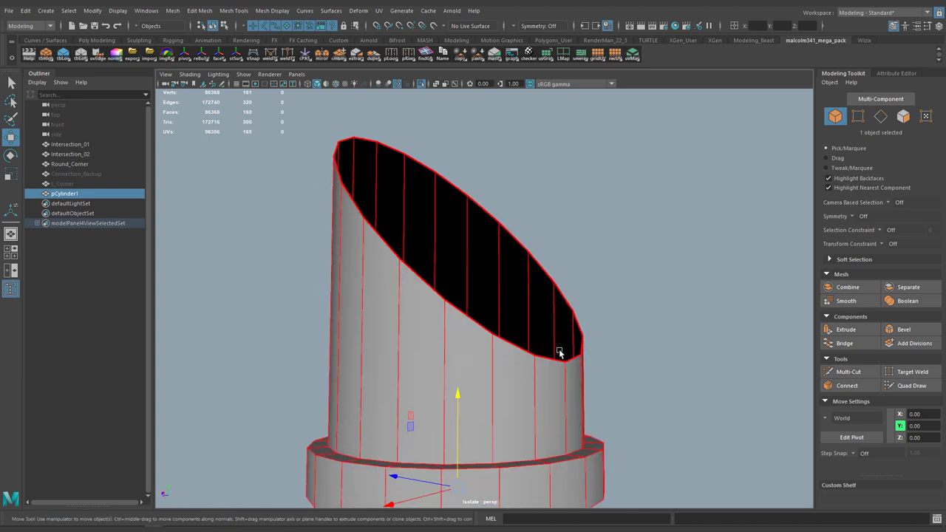
alt+drag(559, 352, 506, 425)
alt+drag(467, 264, 490, 338)
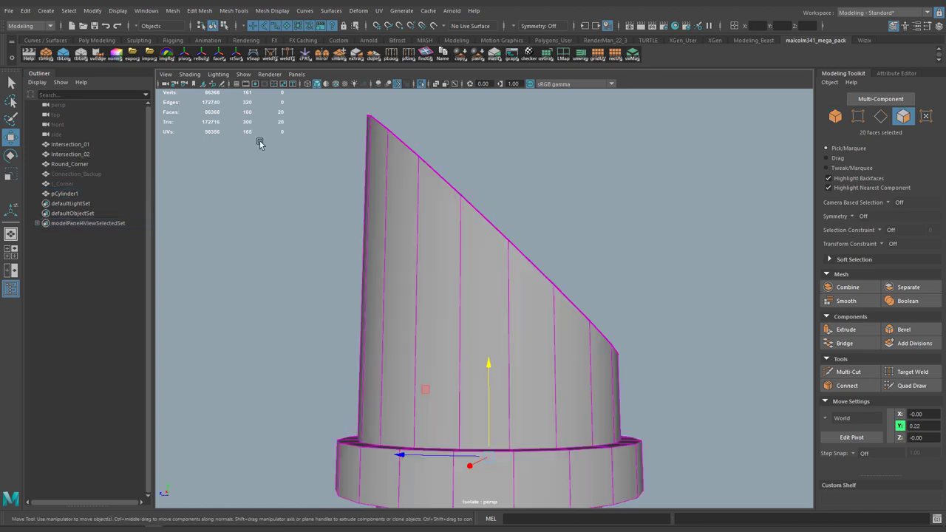
drag(260, 141, 695, 360)
alt+drag(650, 379, 669, 334)
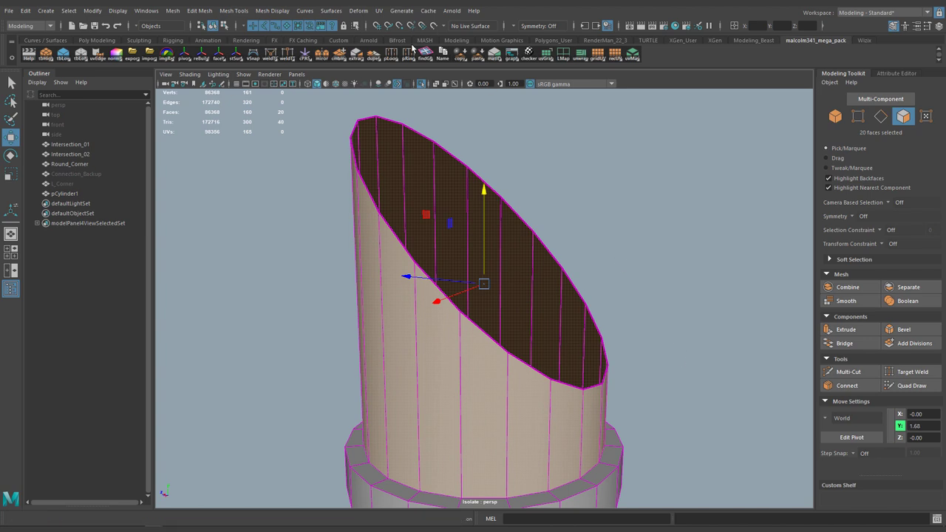
click(200, 11)
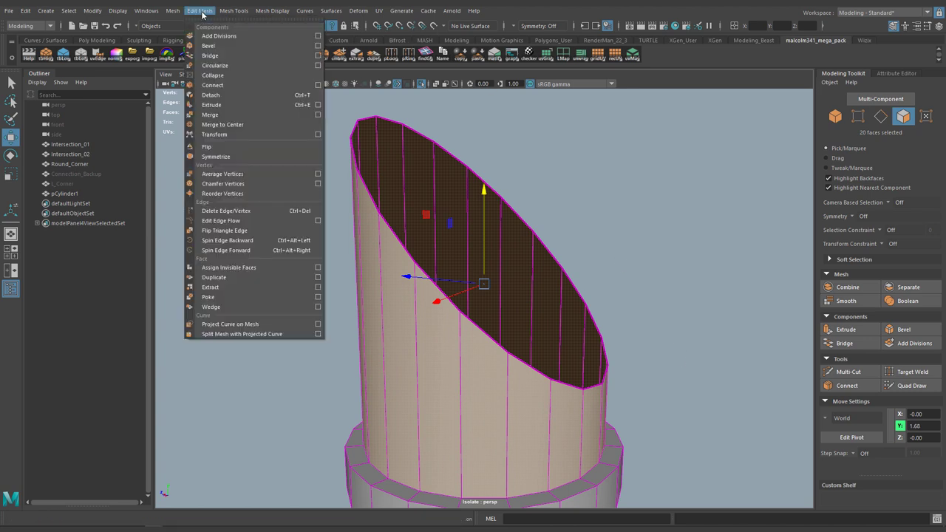
click(226, 282)
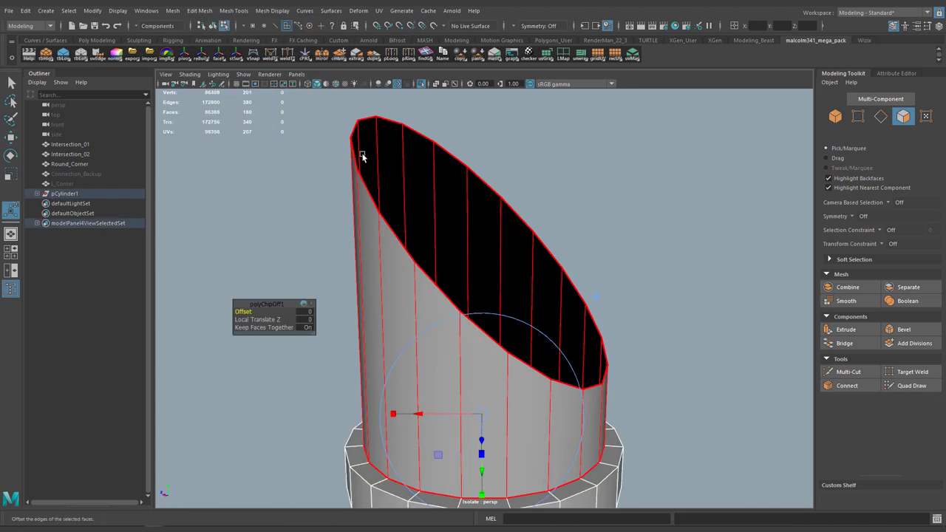
Expand the cylinder group in the scene hierarchy and select its parts in turn to examine the separated pieces.
click(37, 193)
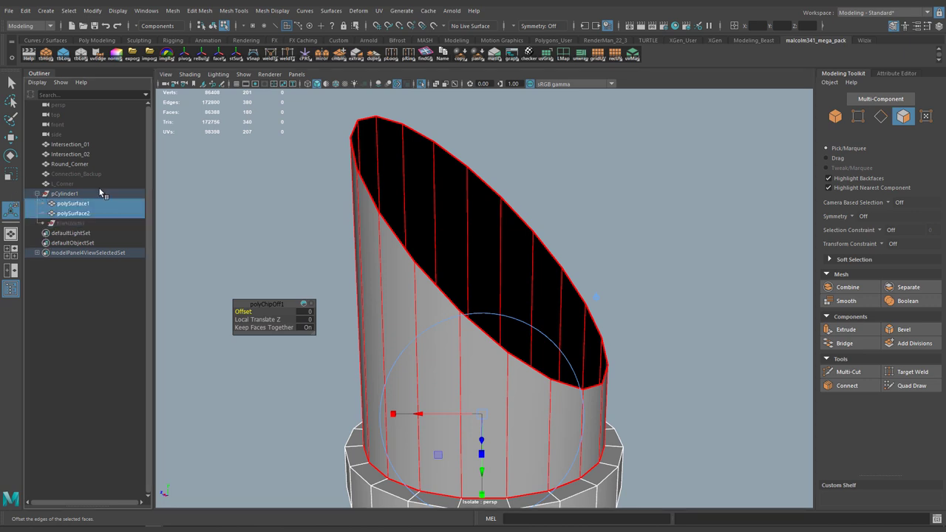
click(59, 196)
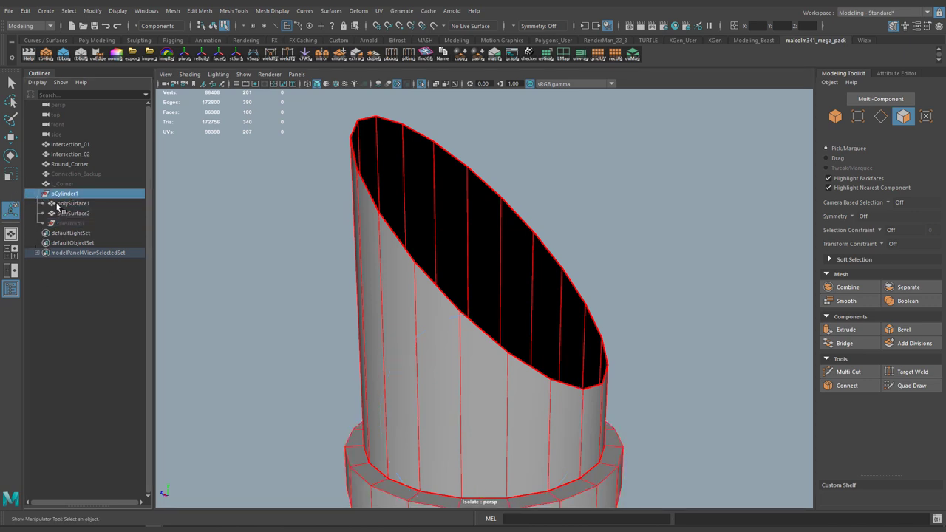
click(58, 204)
shift+click(60, 214)
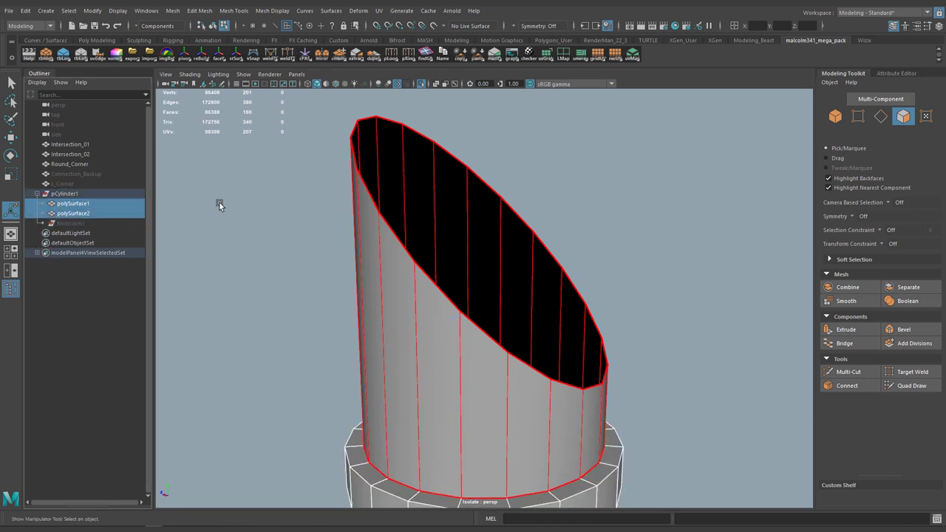
click(71, 212)
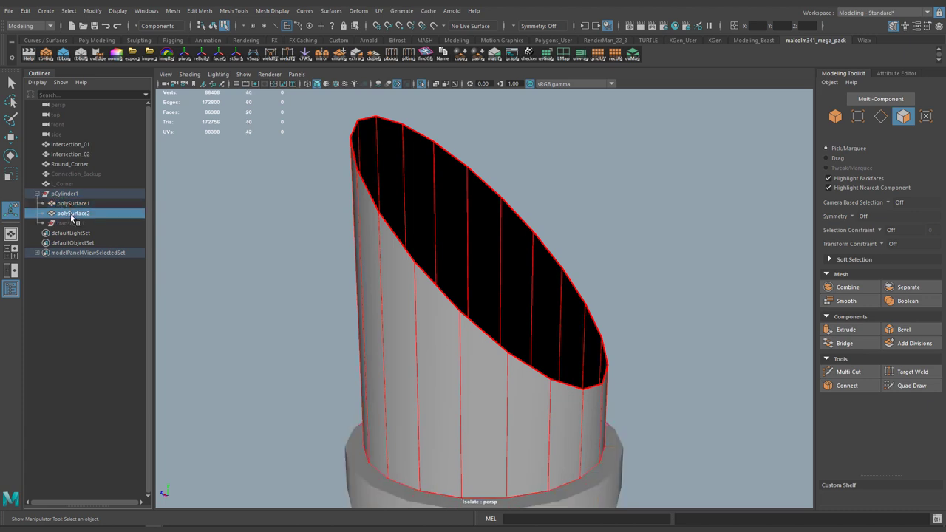
Undo the recent selections and the face duplication, back to the selected side faces on the single cylinder mesh.
key(ctrl+z)
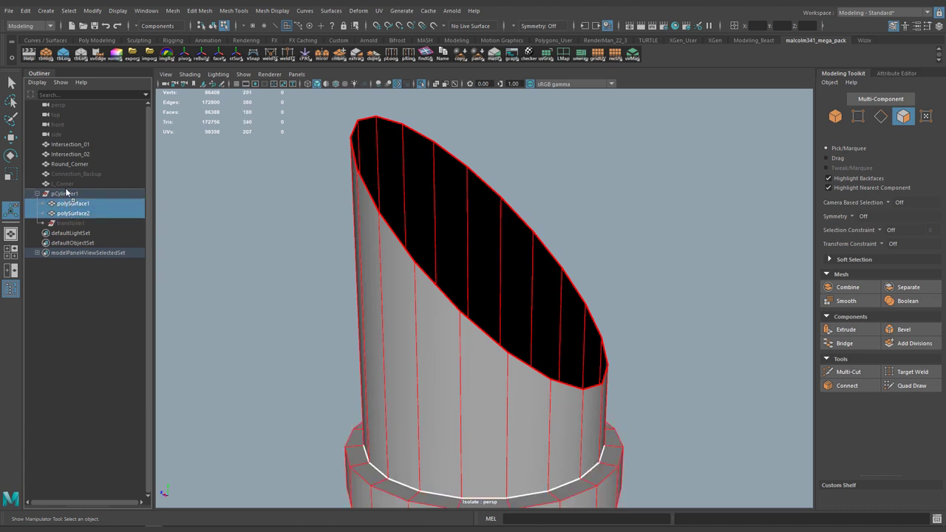
key(ctrl+z)
key(ctrl+z)
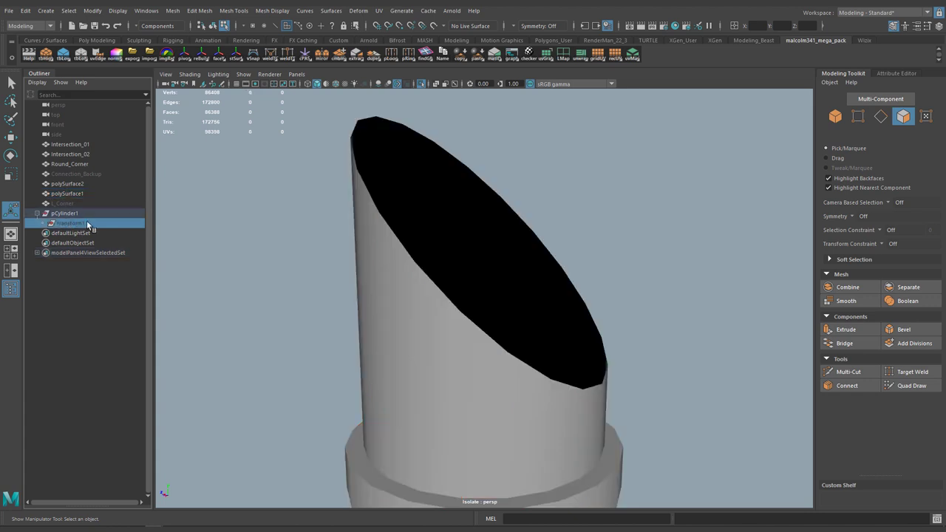
key(ctrl+z)
key(ctrl+z)
key(ctrl+z)
key(ctrl+z)
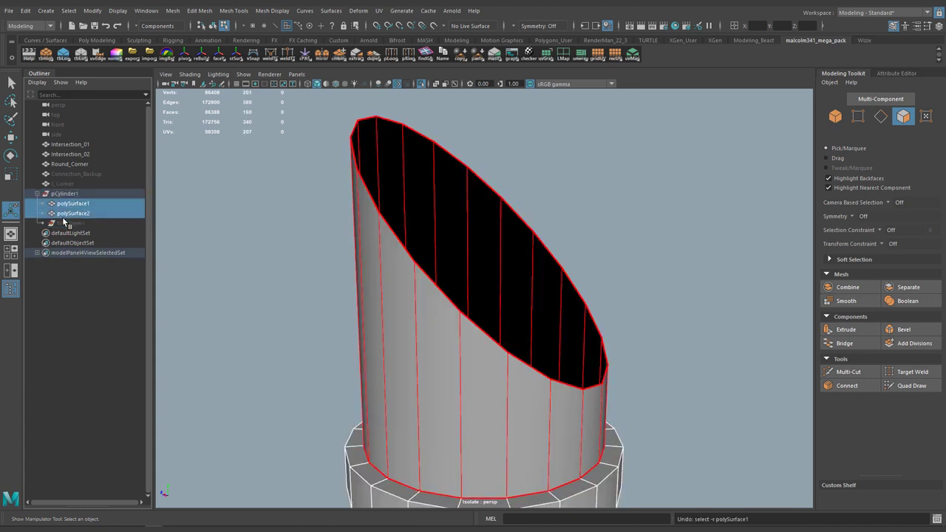
key(ctrl+z)
key(ctrl+z)
key(ctrl+z)
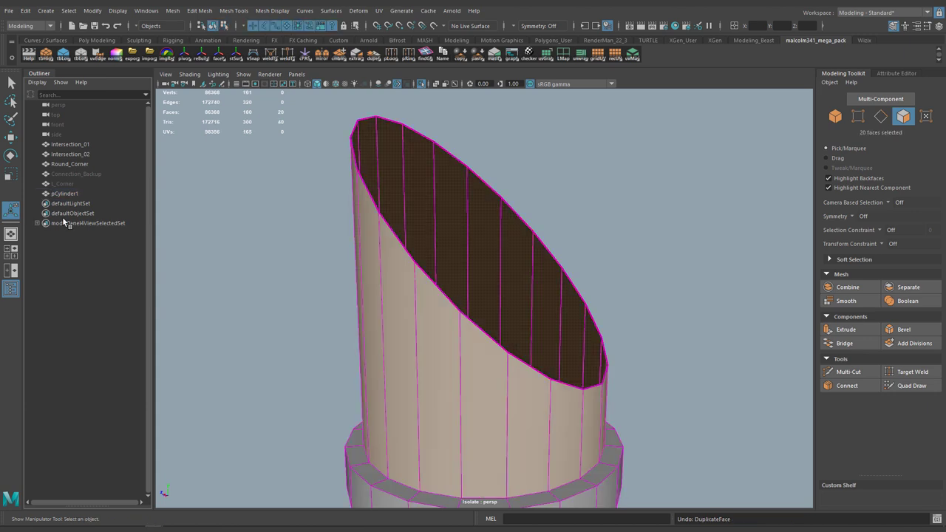
Duplicate the selected side faces as a separate object with the custom duplicate script, without grouping the original.
alt+drag(412, 275, 433, 276)
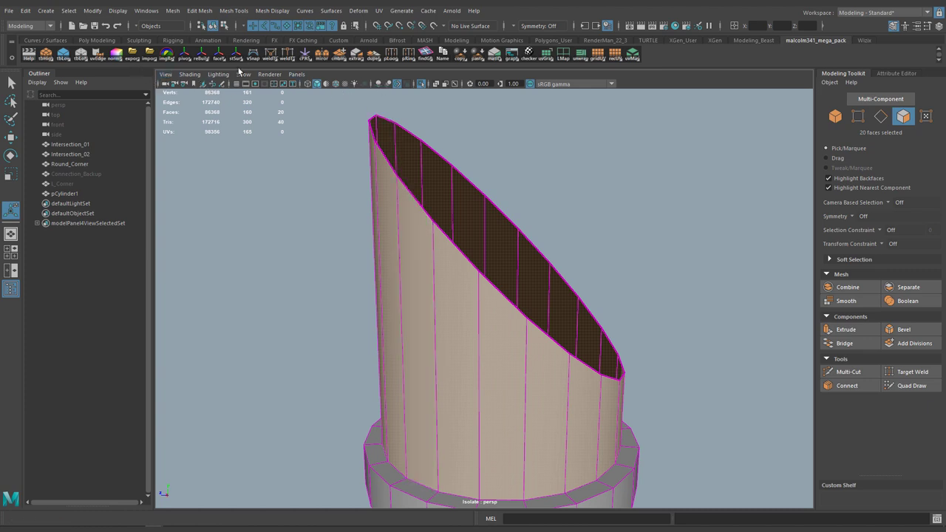
click(510, 62)
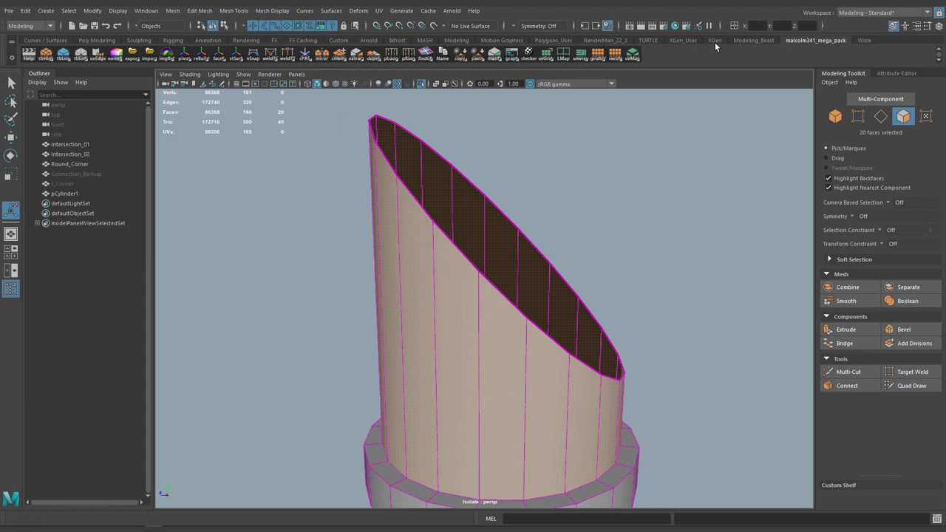
click(373, 55)
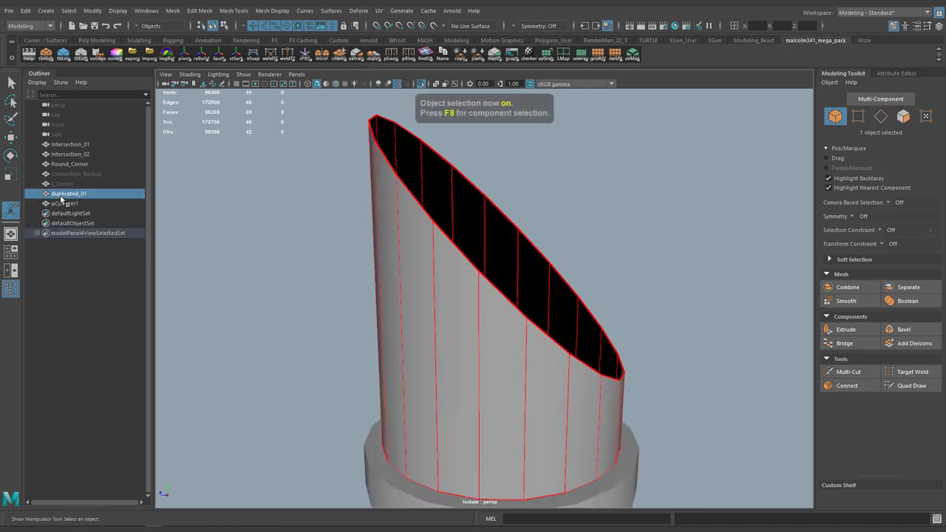
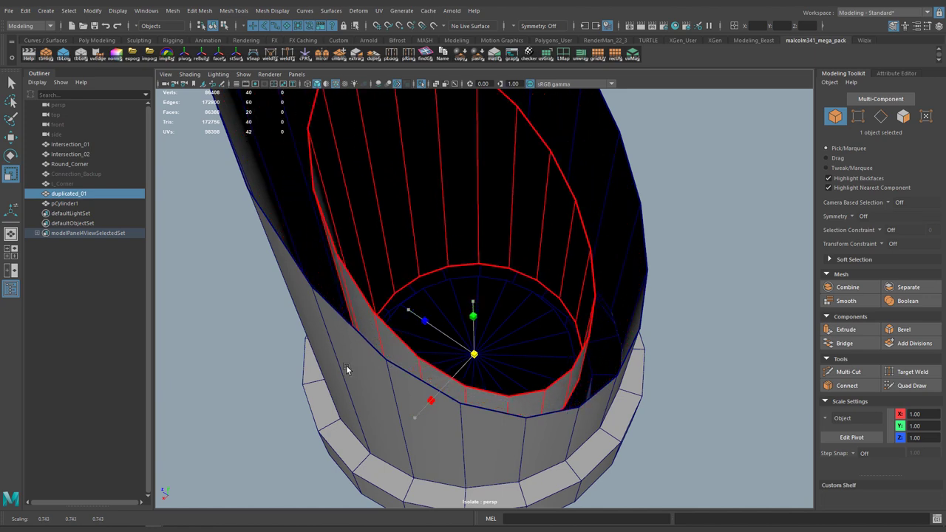
In the side view, lower the duplicated shell and scale it uniformly to about 0.70 to match the inner tube's width.
key(space)
key(space)
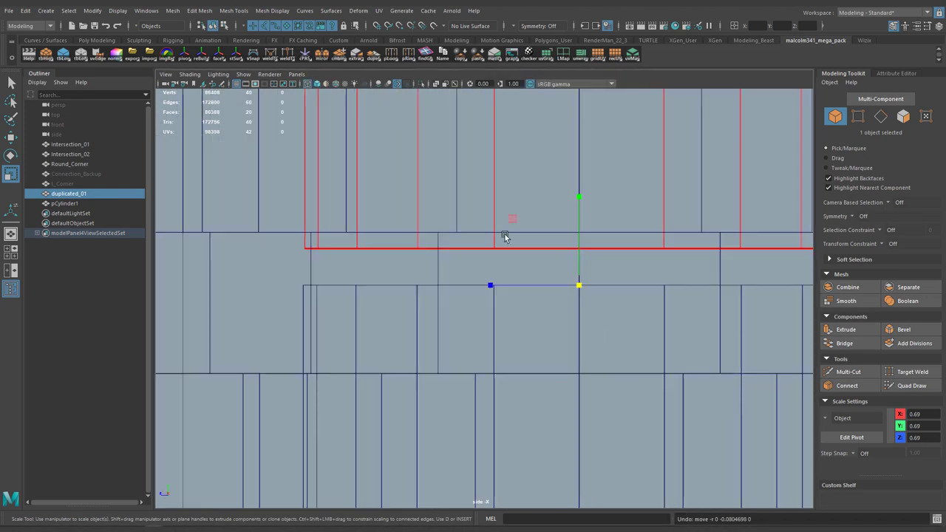
key(w)
drag(581, 193, 581, 224)
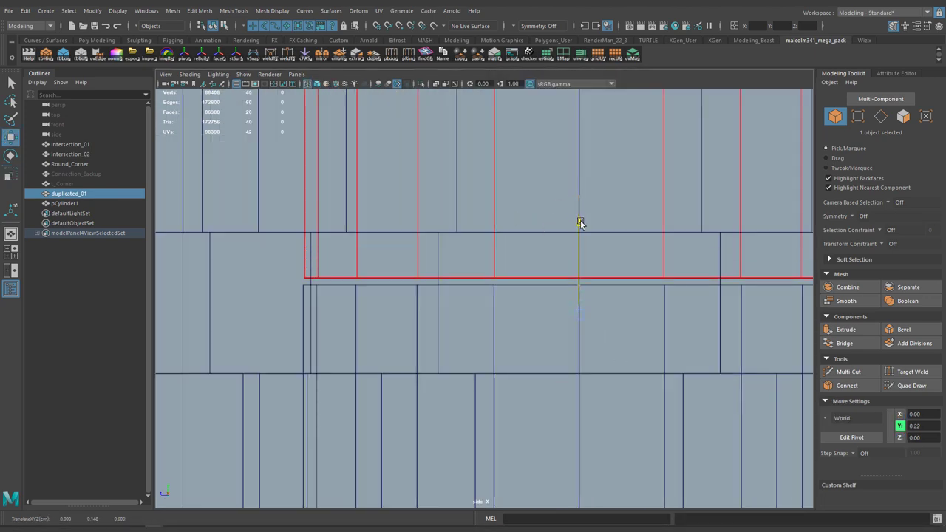
key(r)
drag(581, 313, 584, 316)
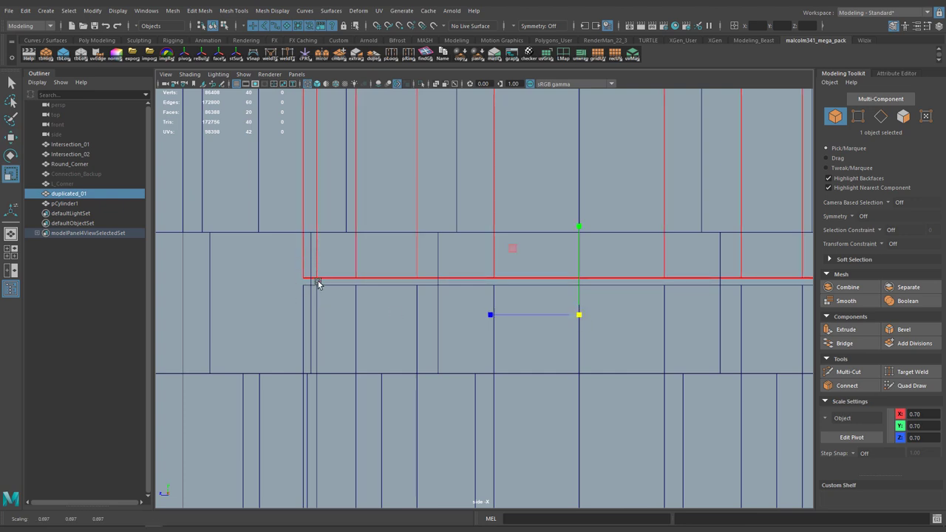
Fine-tune the duplicated shell's height to about 0.14 along Y, with its lower rim just above the inner tube's upper rim.
key(w)
drag(579, 223, 581, 225)
scroll(526, 294, up, 5)
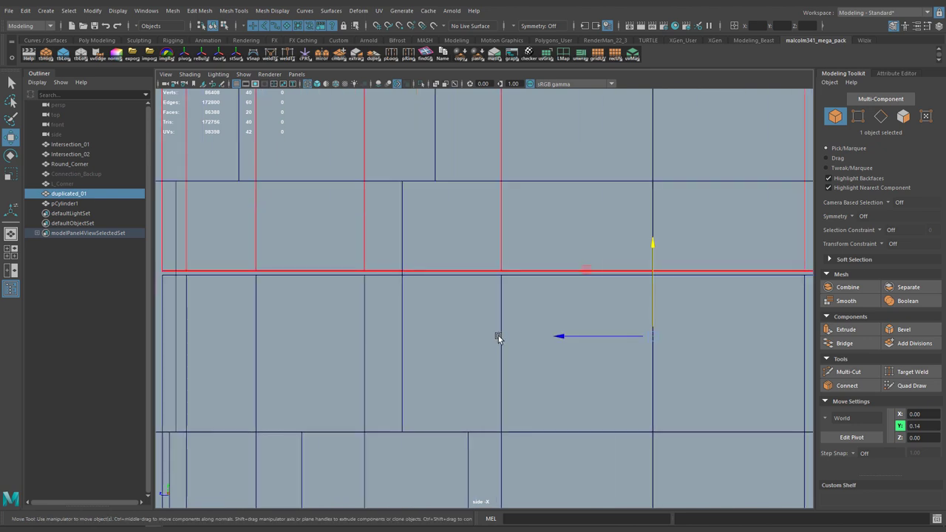
alt+middle_drag(479, 310, 651, 278)
mouse_move(515, 294)
alt+middle_down()
mouse_move(524, 296)
mouse_move(513, 309)
mouse_move(522, 304)
alt+middle_up()
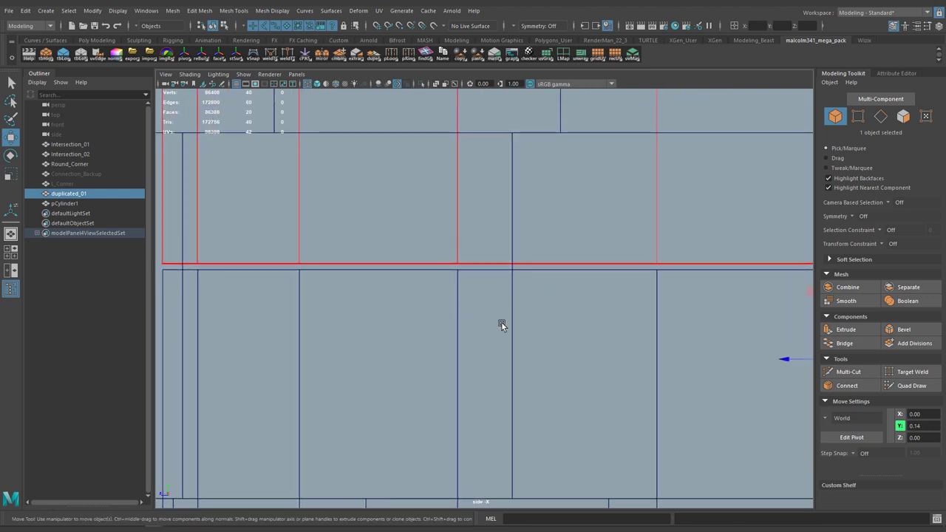
Select the duplicated shell together with the cylinder and combine them into one mesh.
shift+drag(476, 312, 475, 312)
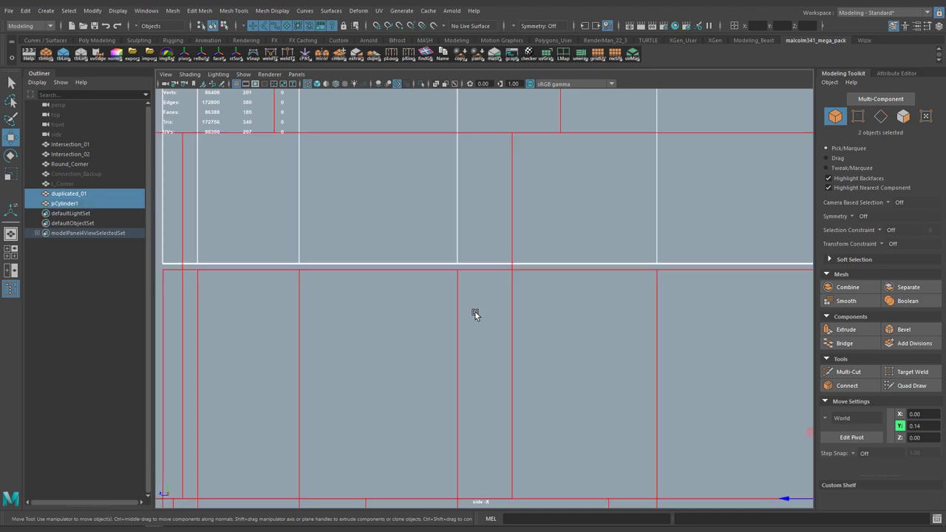
scroll(476, 314, down, 6)
scroll(475, 320, up, 6)
scroll(475, 323, up, 1)
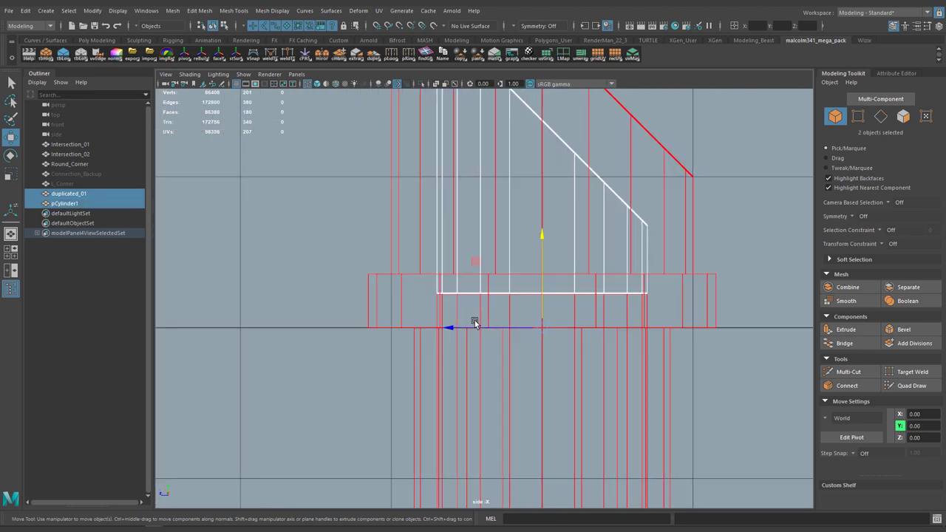
key(ctrl+shift+c)
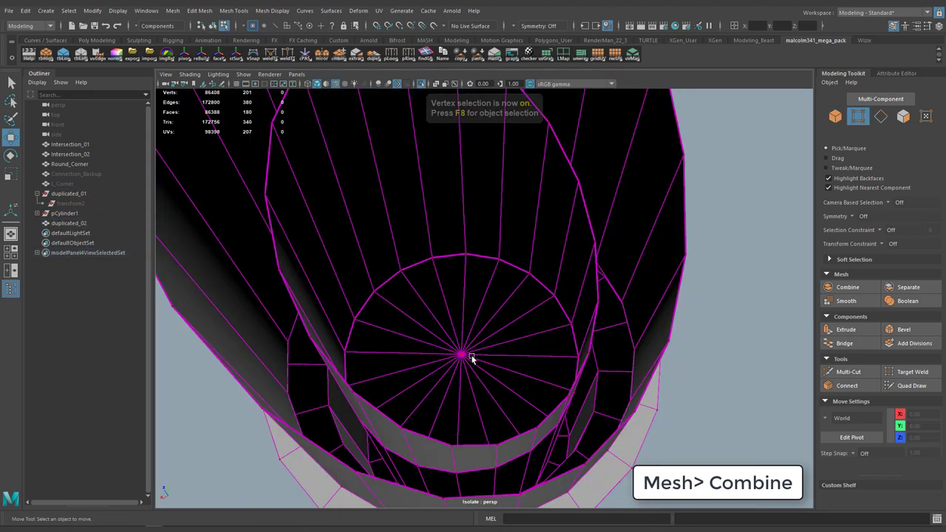
Delete the cap faces that close off the upper end of the inner tube, including their centre vertex.
click(464, 356)
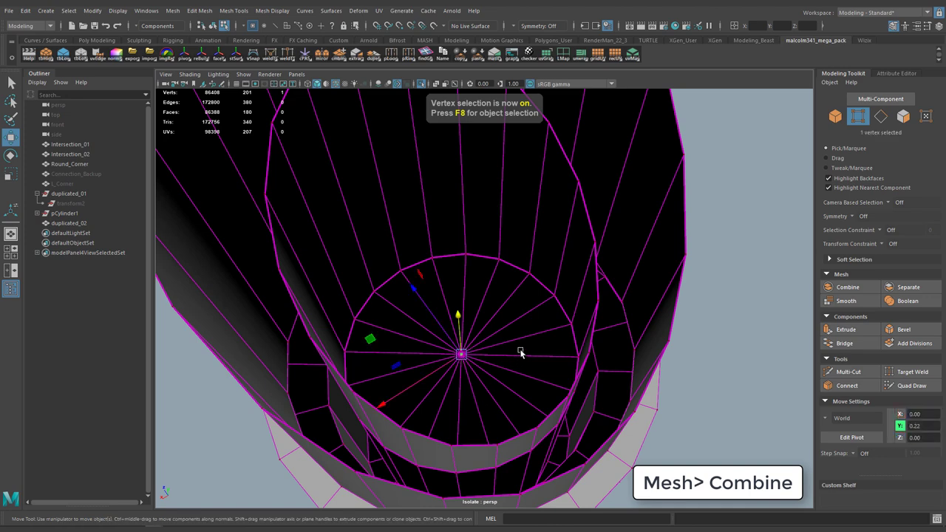
key(Delete)
key(Delete)
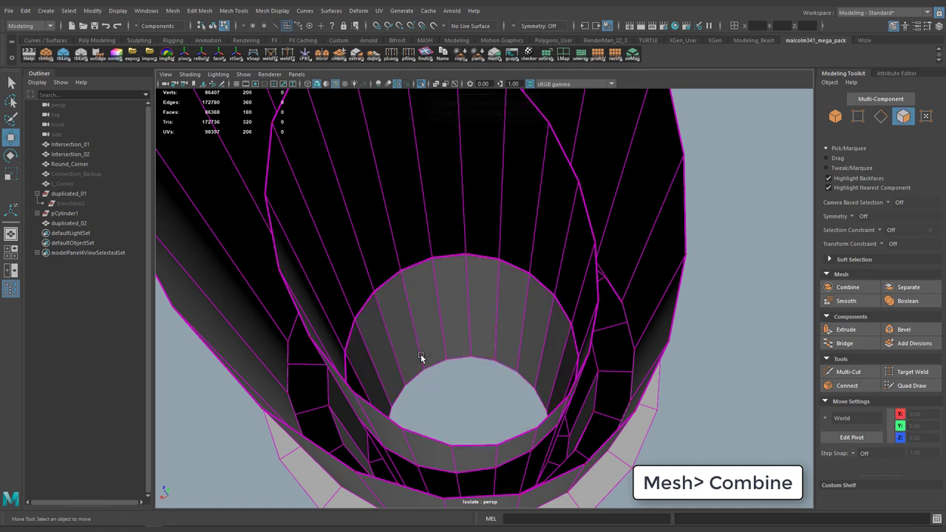
Select all the faces of the inner shell, reverse their normals, and clear the selection.
alt+drag(435, 354, 465, 201)
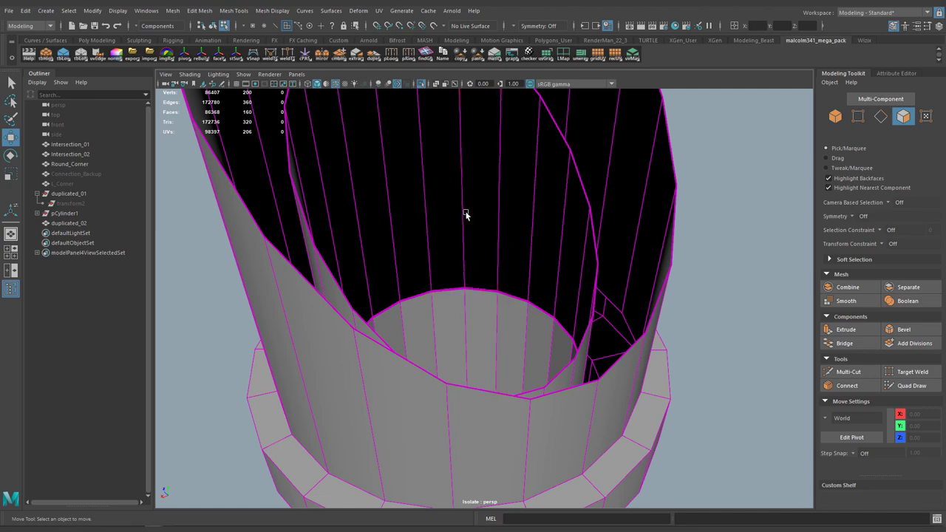
double_click(467, 205)
alt+drag(503, 248, 558, 278)
mouse_move(458, 163)
alt+mouse_down()
mouse_move(478, 185)
mouse_move(529, 193)
mouse_move(509, 197)
mouse_move(448, 152)
alt+mouse_up()
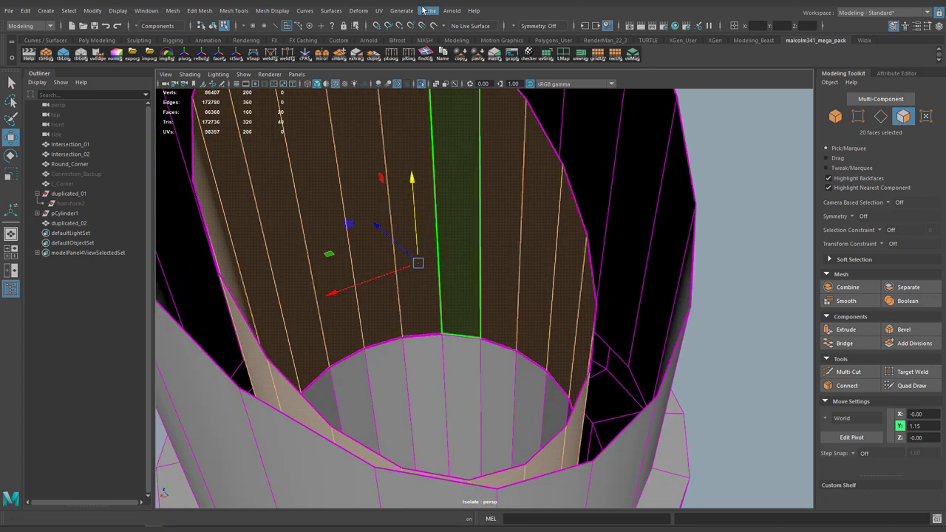
click(272, 11)
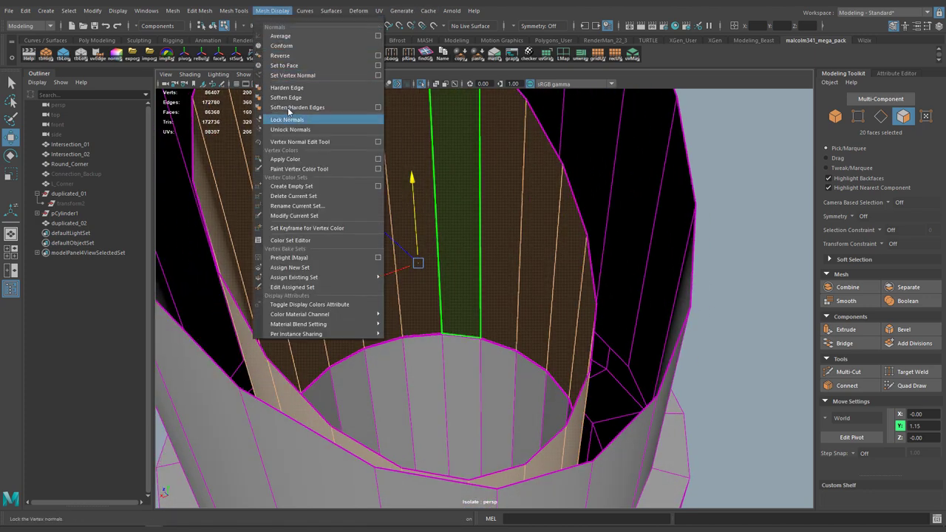
click(284, 57)
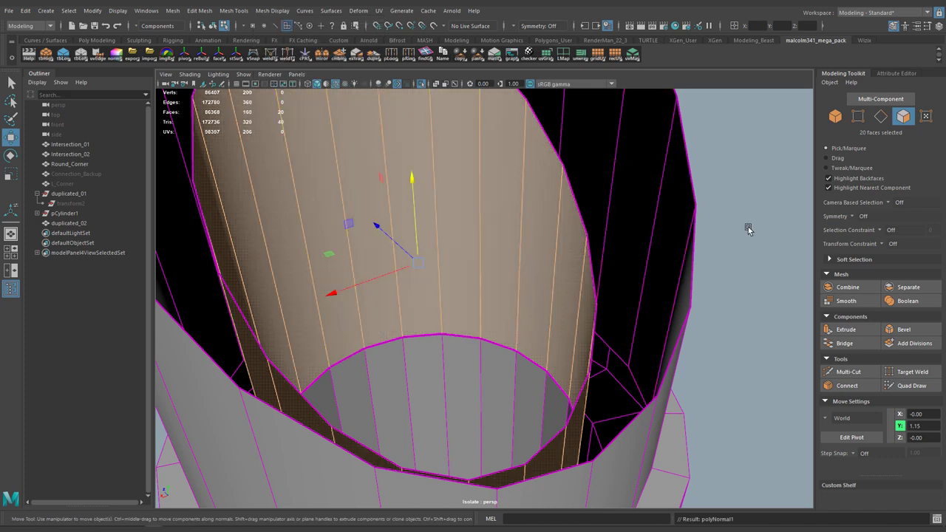
click(739, 194)
Select both border edge loops where the inner shell meets the inner tube.
alt+drag(576, 306, 525, 335)
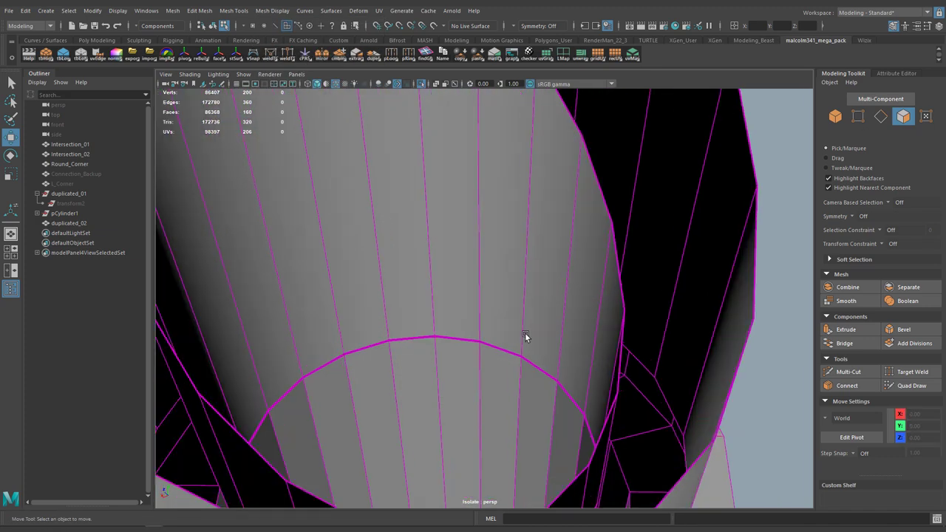
scroll(526, 335, up, 1)
right_drag(418, 290, 416, 229)
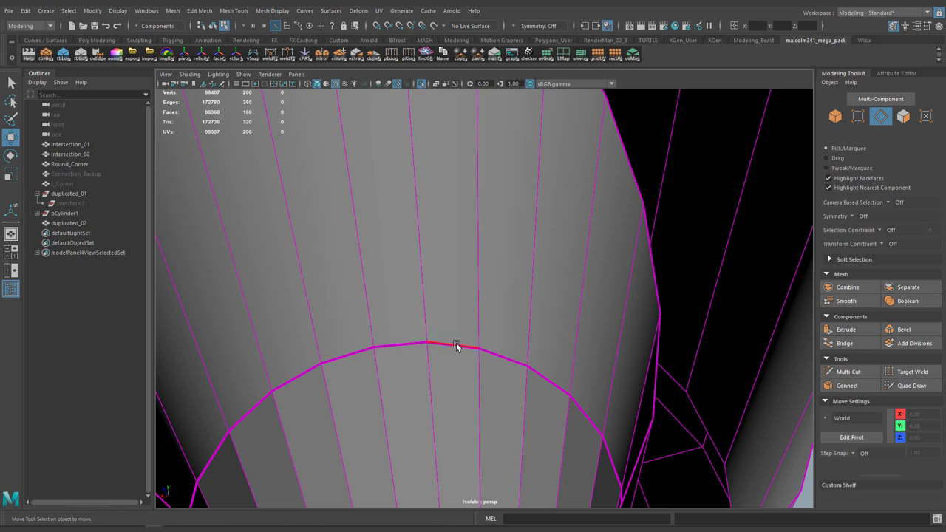
double_click(456, 346)
scroll(466, 366, up, 2)
shift+double_click(444, 366)
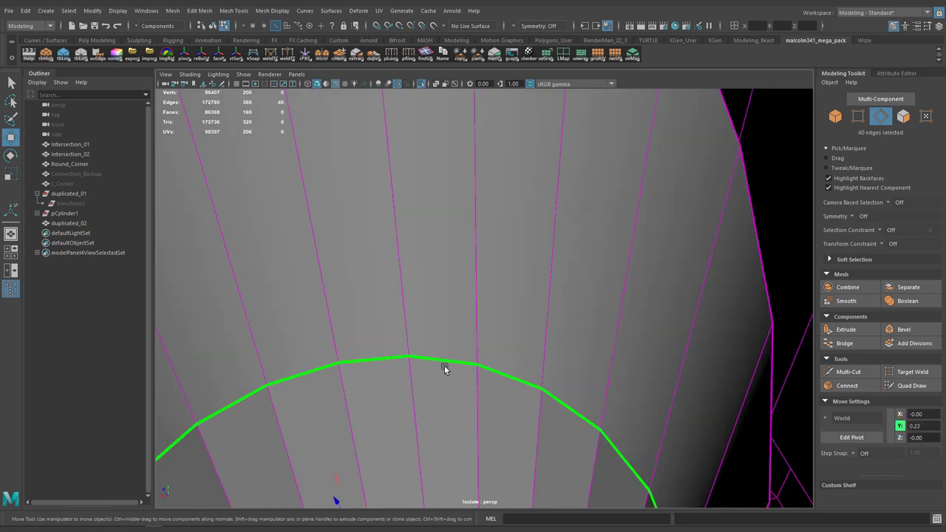
Flatten the two selected edge loops onto the same level by scaling them along Y in the side view.
key(r)
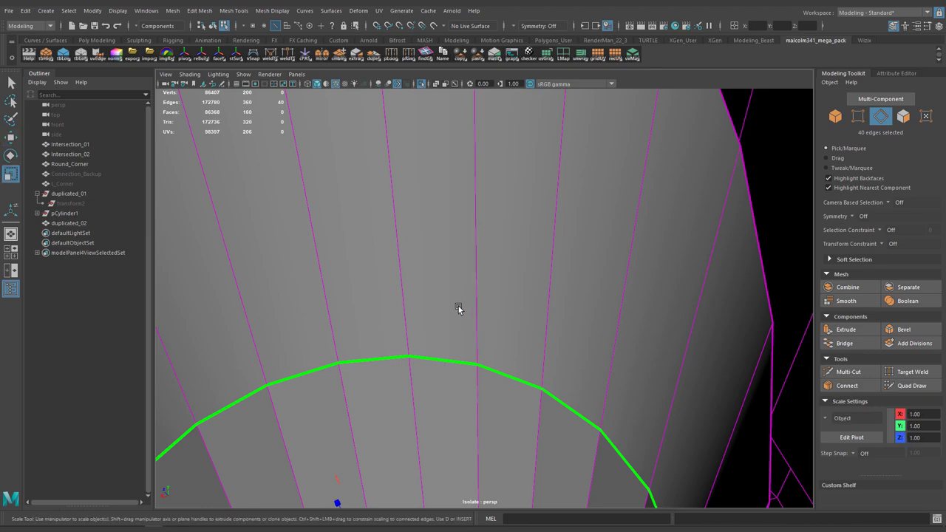
scroll(445, 356, down, 4)
mouse_move(439, 361)
alt+mouse_down()
mouse_move(411, 350)
mouse_move(437, 365)
alt+mouse_up()
scroll(437, 362, up, 3)
alt+middle_drag(438, 355, 478, 251)
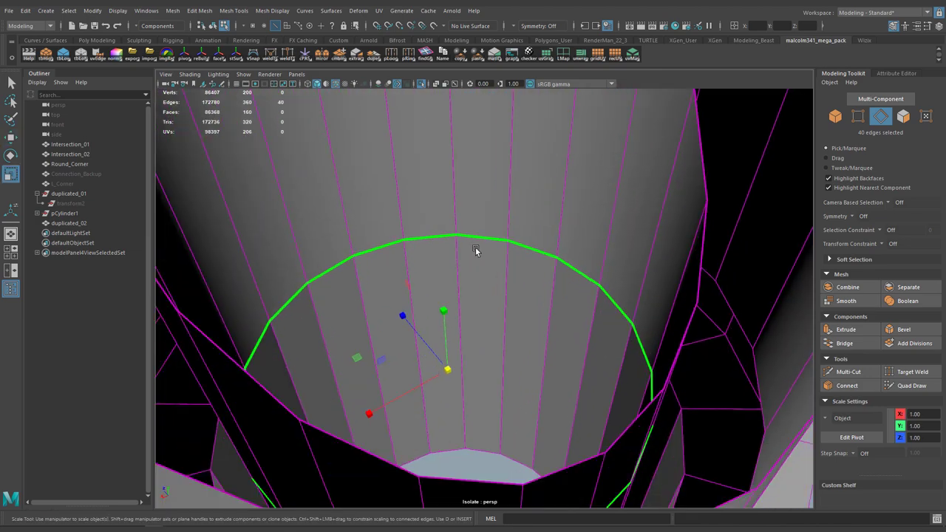
alt+drag(477, 251, 477, 247)
key(space)
key(space)
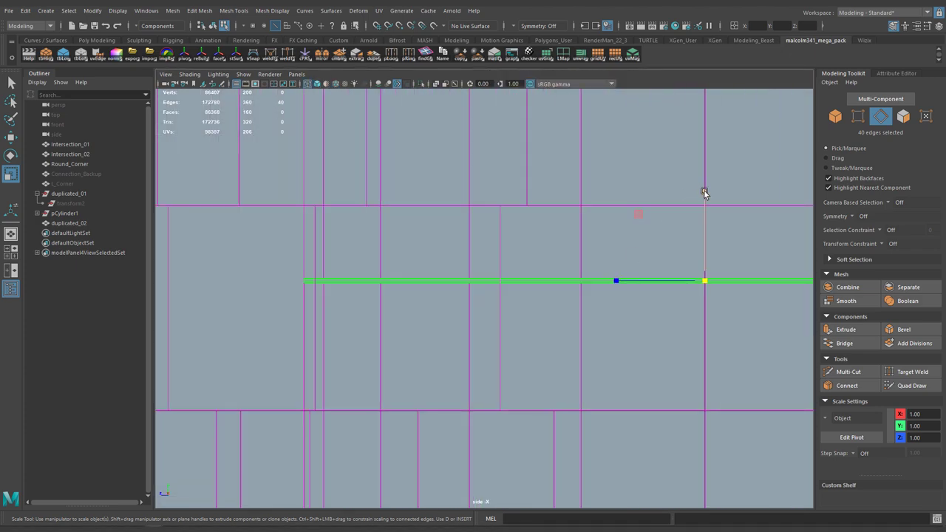
drag(704, 191, 691, 341)
Merge the vertices of the two aligned edge loops with a distance threshold of 0.01.
alt+middle_drag(690, 315, 607, 344)
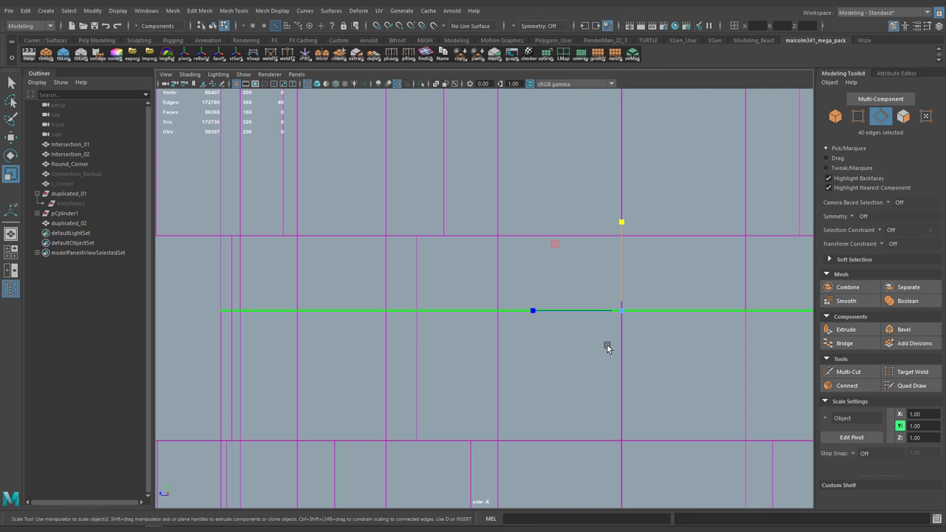
key(g)
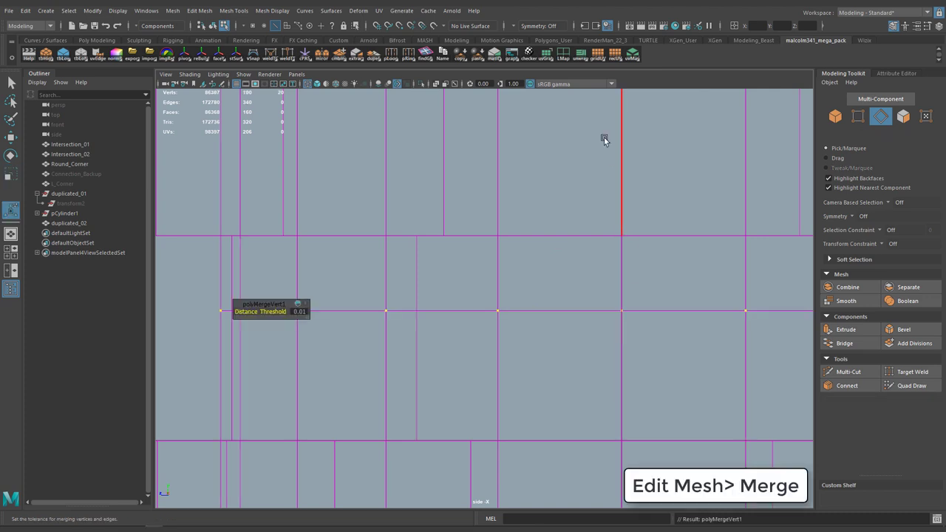
key(space)
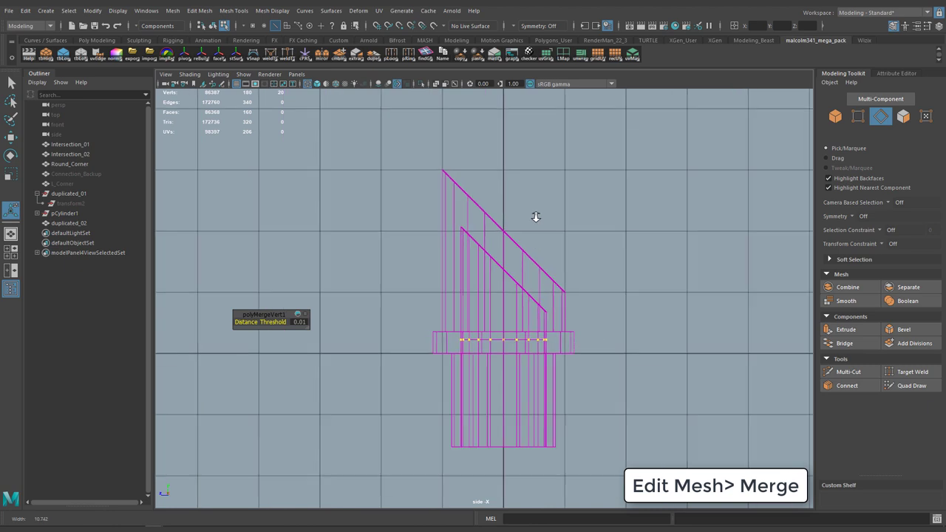
Move the inner shell's slanted edge loop up to Y 2.00, level with the outer wall's diagonal cut.
alt+right_drag(535, 215, 589, 229)
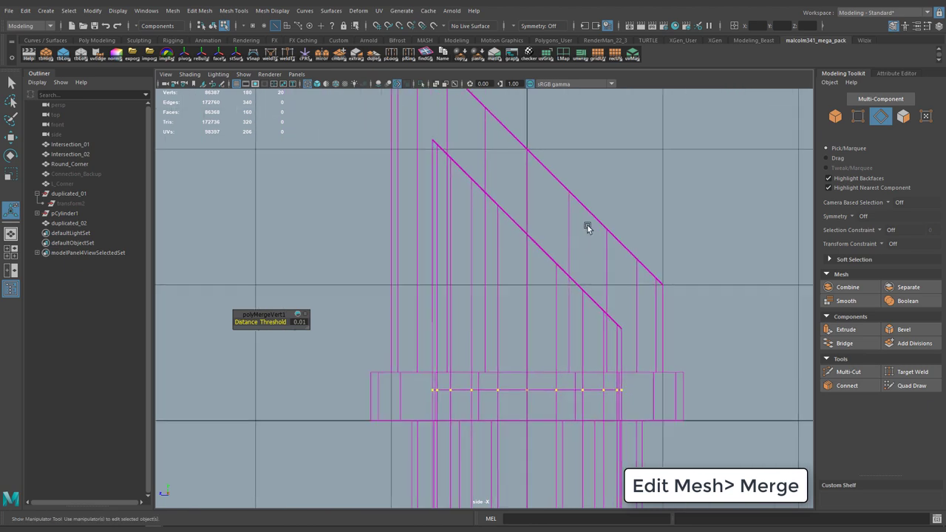
right_drag(452, 206, 459, 147)
double_click(494, 205)
key(w)
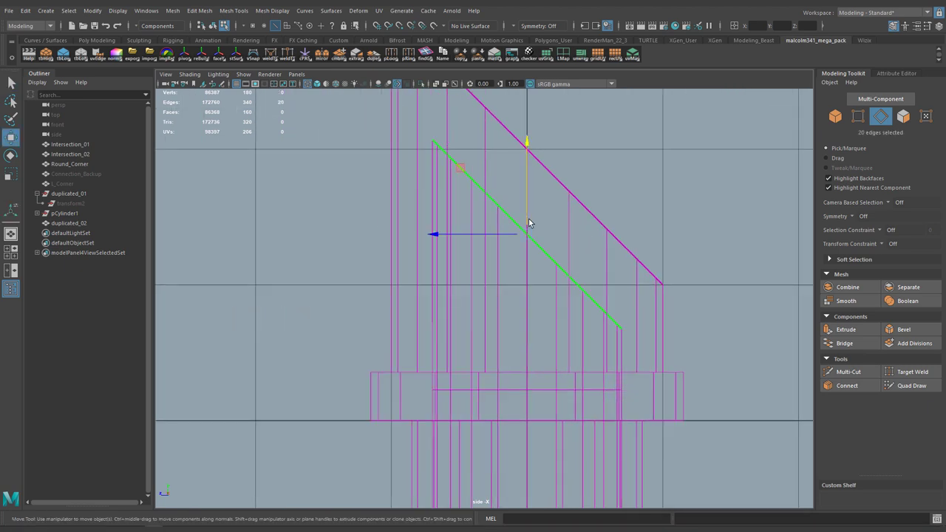
drag(528, 221, 529, 108)
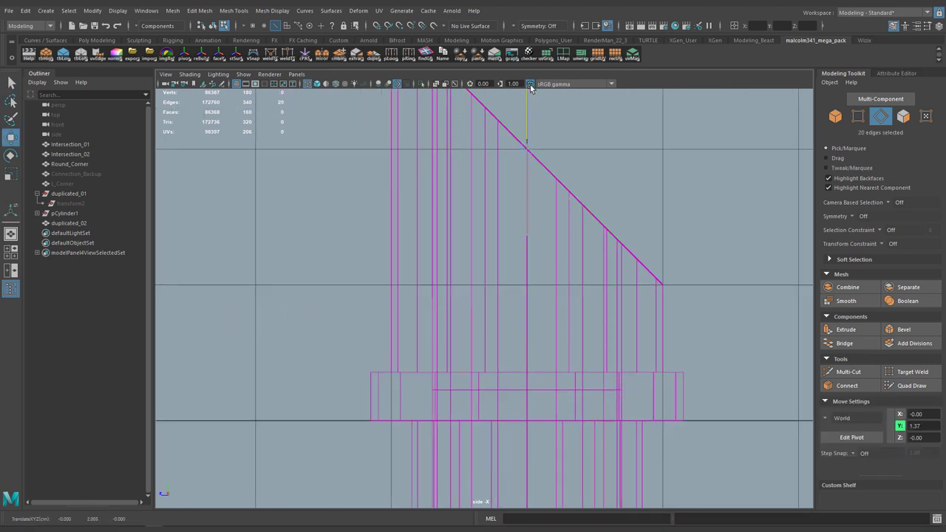
drag(529, 86, 530, 86)
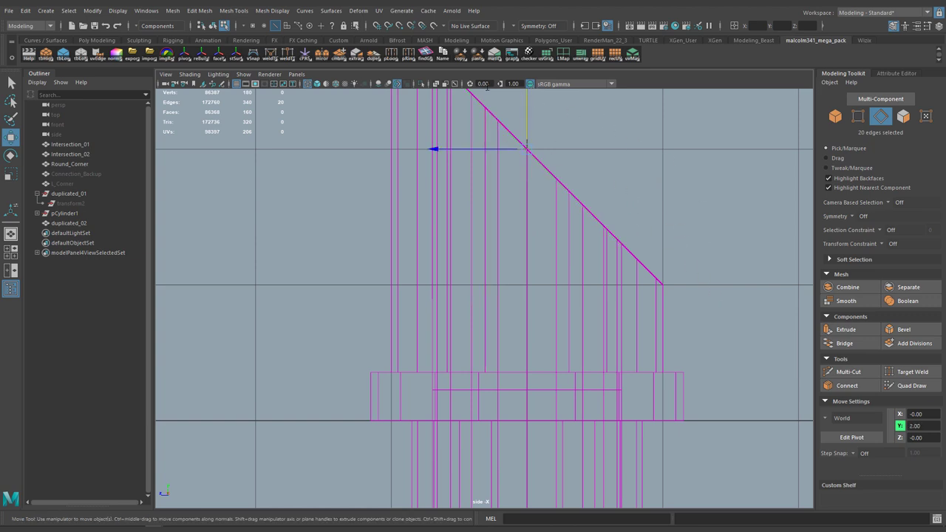
Bevel the collar's upper and lower outer edge loops with 1 segment and an offset of 0.2.
key(space)
key(space)
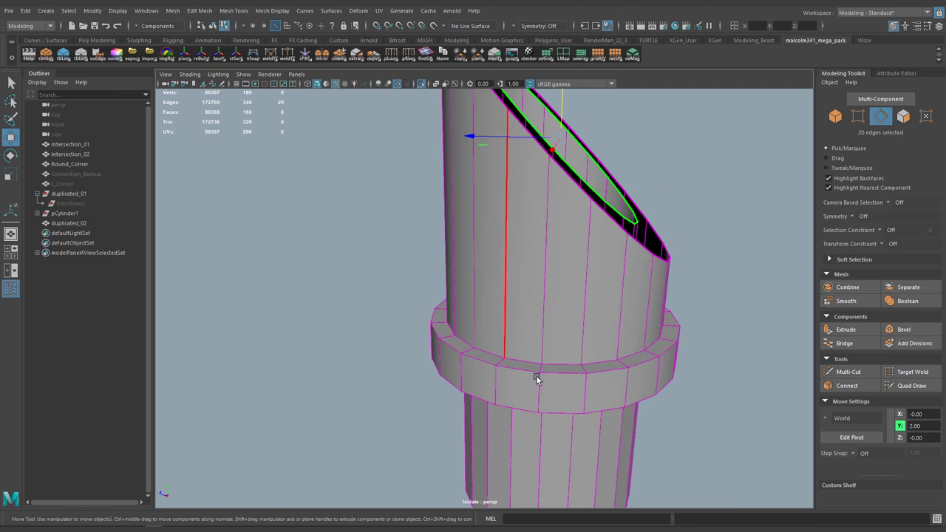
alt+drag(537, 256, 545, 320)
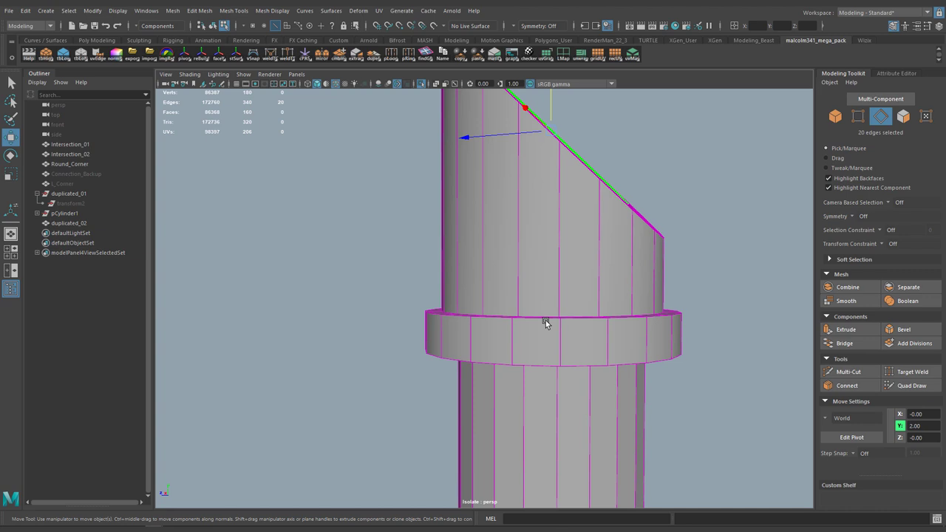
alt+drag(529, 299, 526, 330)
scroll(526, 330, up, 5)
alt+middle_drag(526, 330, 512, 267)
alt+drag(512, 268, 509, 215)
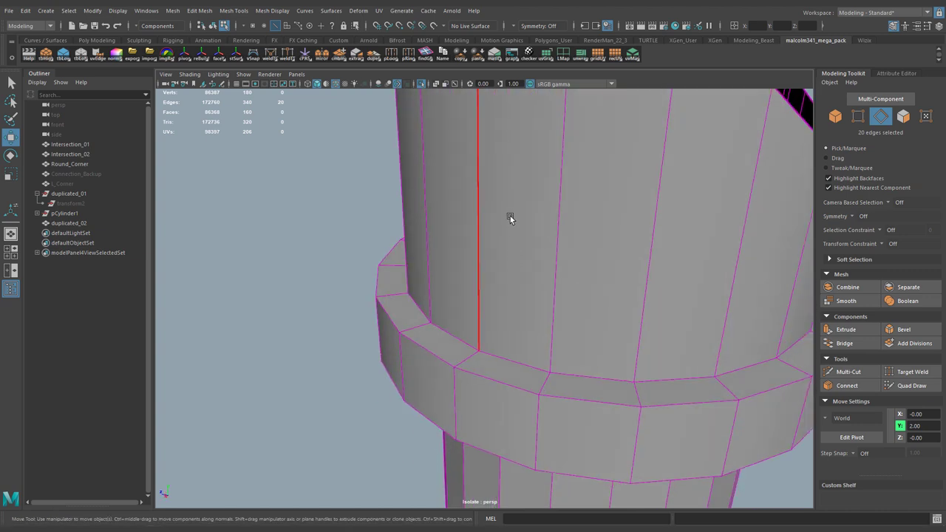
double_click(501, 376)
alt+drag(501, 376, 507, 190)
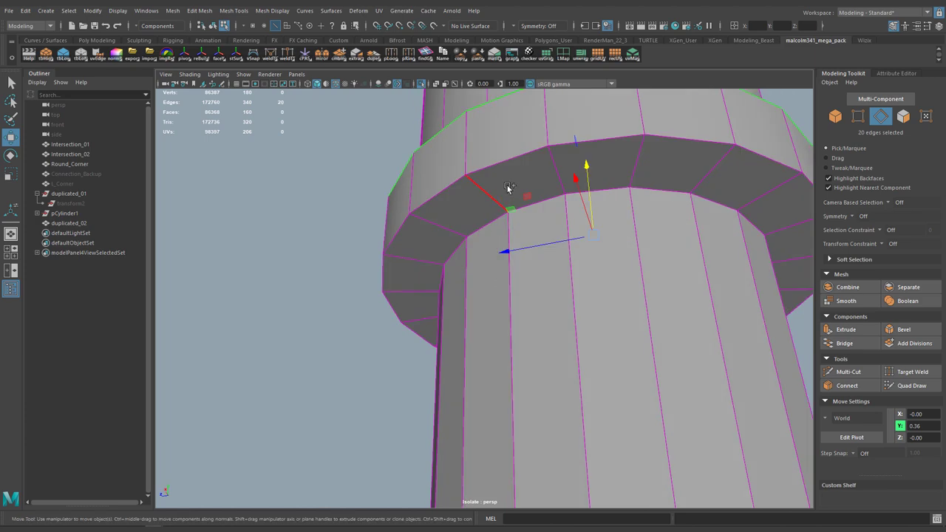
shift+double_click(509, 156)
alt+drag(543, 226, 507, 262)
key(ctrl+b)
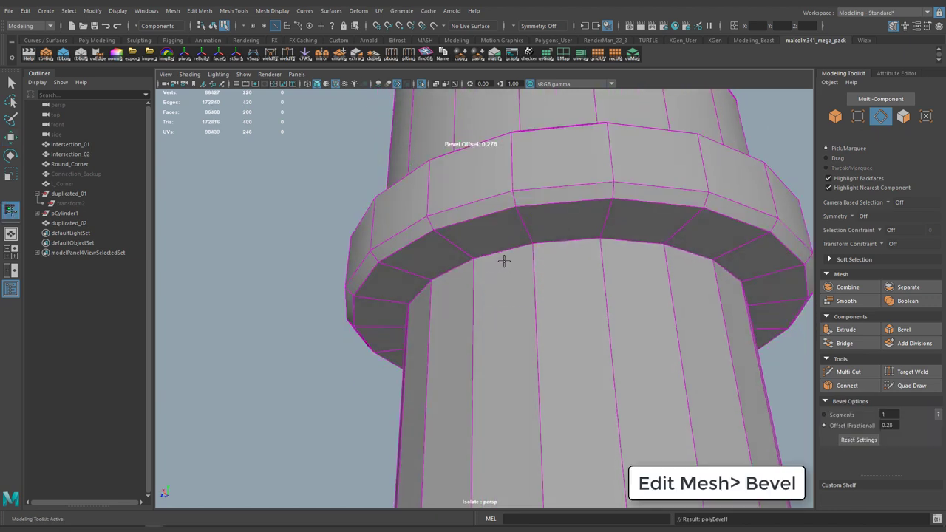
drag(516, 191, 507, 190)
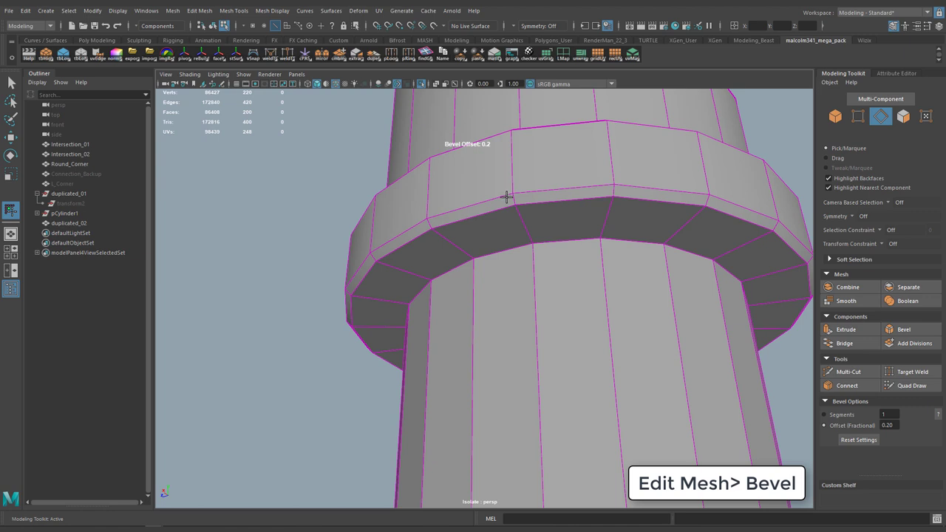
Select the two narrow bevelled face rings around the collar's upper and lower rims.
key(F11)
click(553, 195)
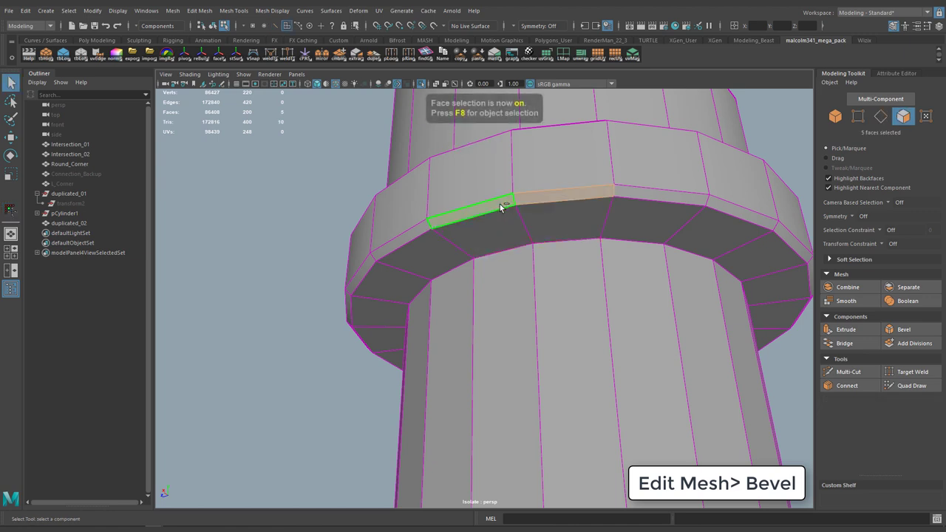
shift+double_click(500, 208)
click(501, 206)
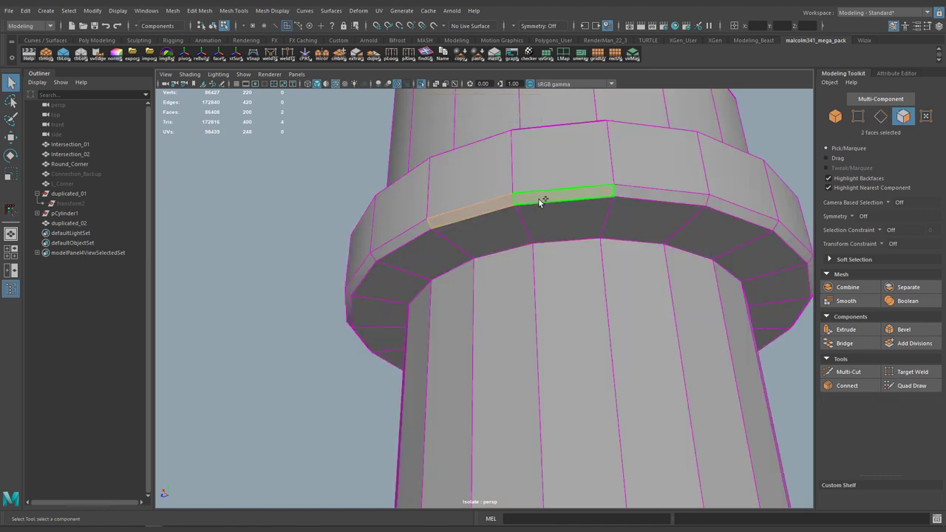
shift+double_click(541, 200)
alt+drag(535, 208, 547, 265)
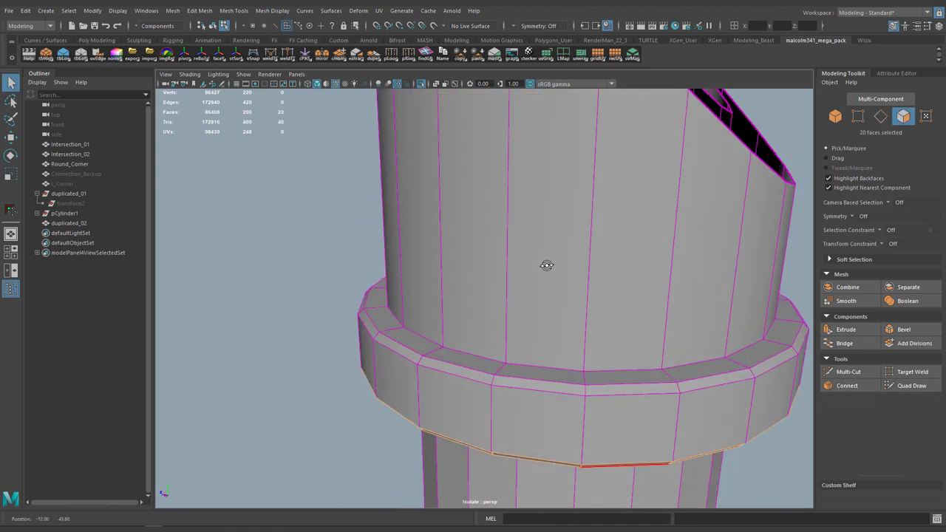
shift+double_click(633, 390)
Convert the selected face rings to their edge perimeter and bevel those edges with 1 segment and a 0.2 offset.
shift+right_click(634, 390)
shift+right_drag(633, 392, 632, 354)
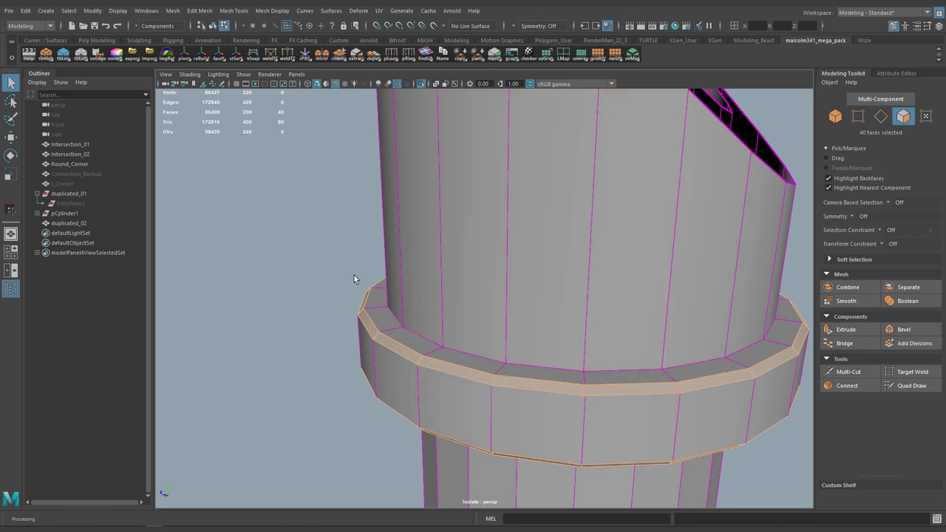
shift+right_click(633, 389)
click(633, 362)
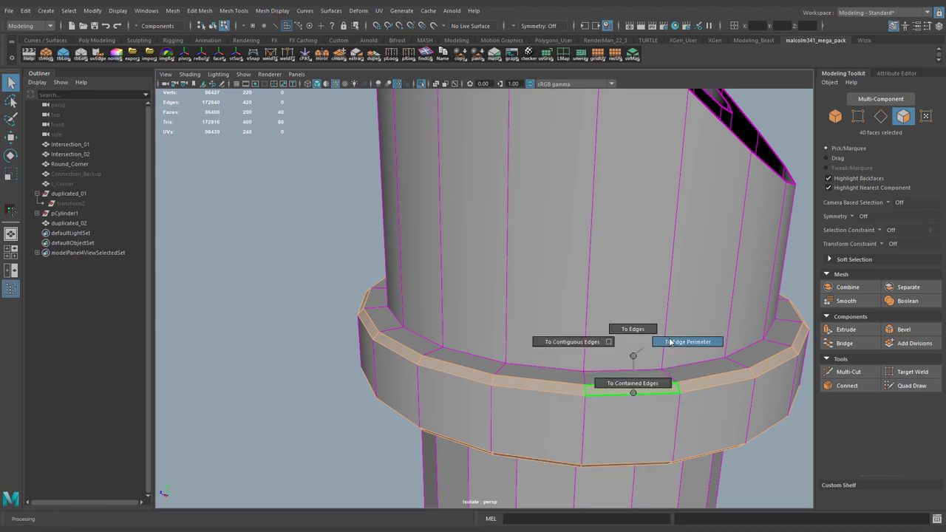
key(ctrl+b)
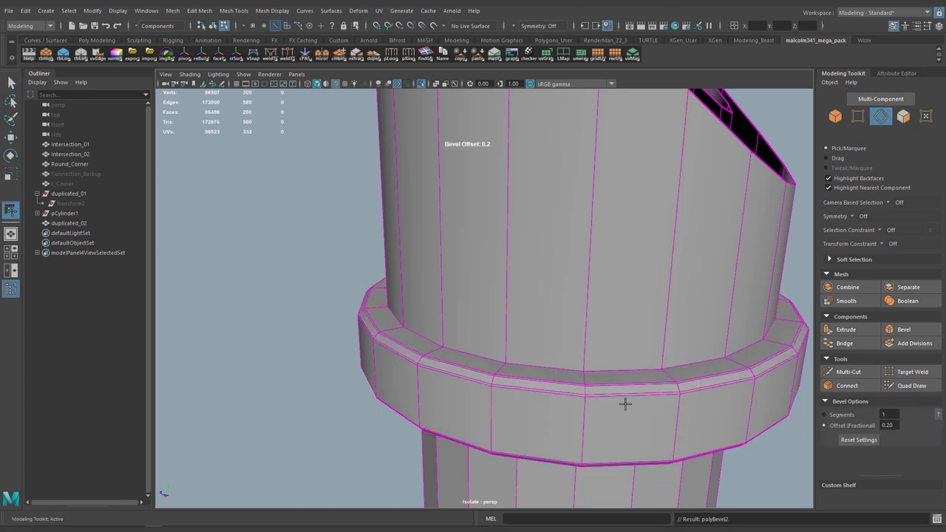
Bevel the edge loop where the collar's upper face meets the pipe with 2 segments and an offset of 0.18.
scroll(606, 396, up, 4)
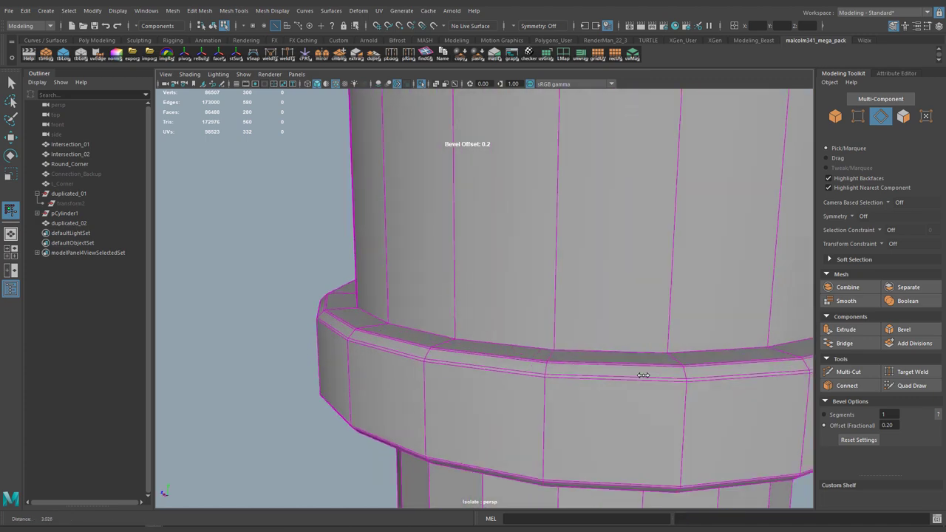
alt+drag(643, 375, 624, 350)
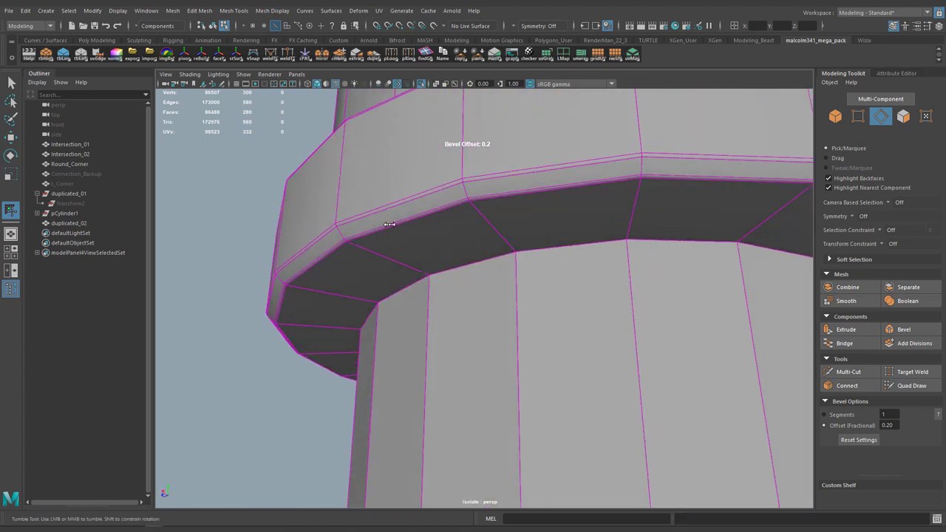
alt+drag(390, 223, 405, 237)
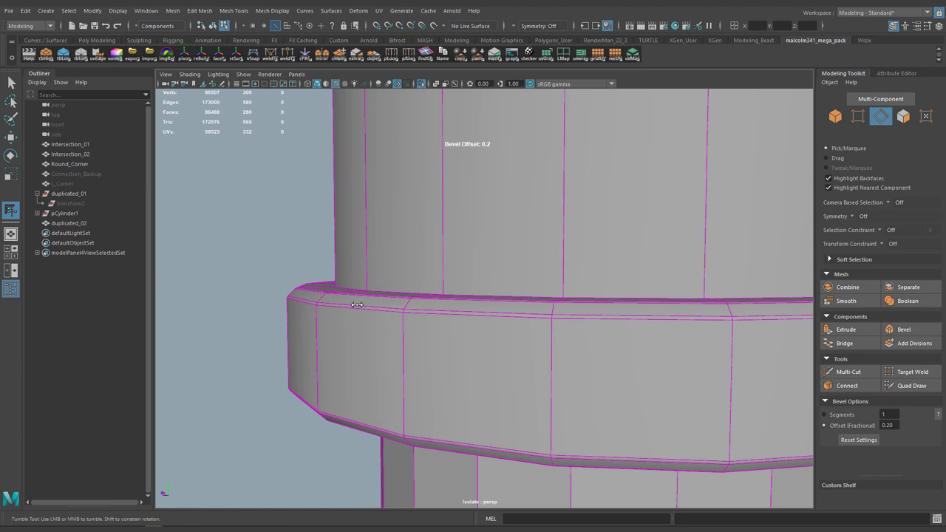
alt+drag(377, 307, 387, 314)
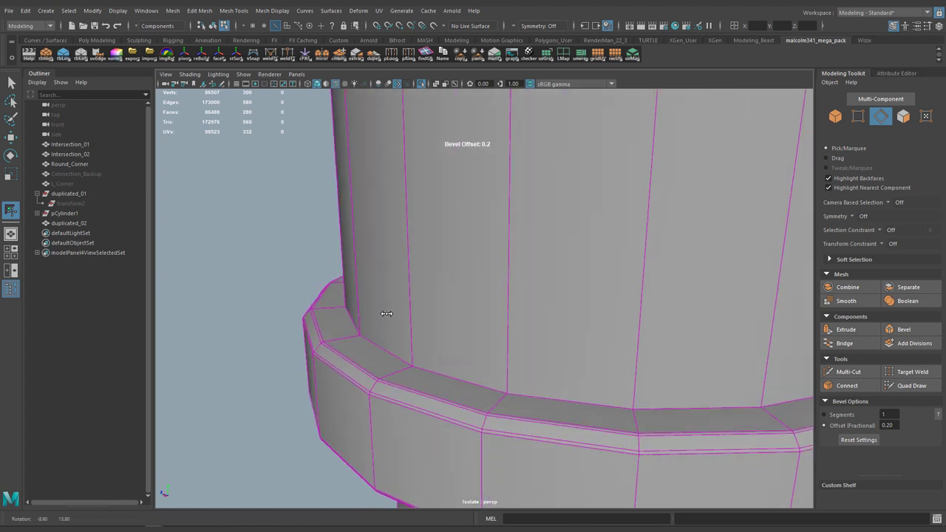
key(F10)
double_click(380, 349)
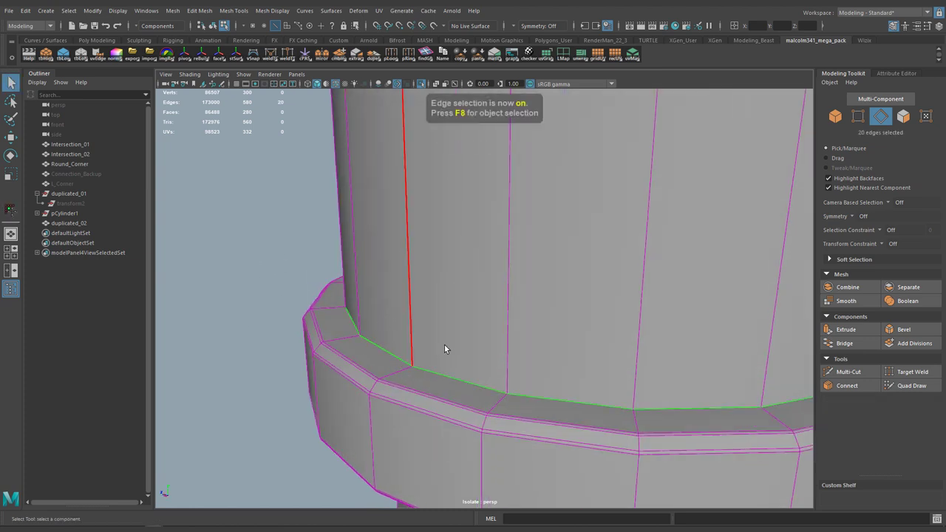
alt+drag(444, 344, 419, 313)
key(ctrl+b)
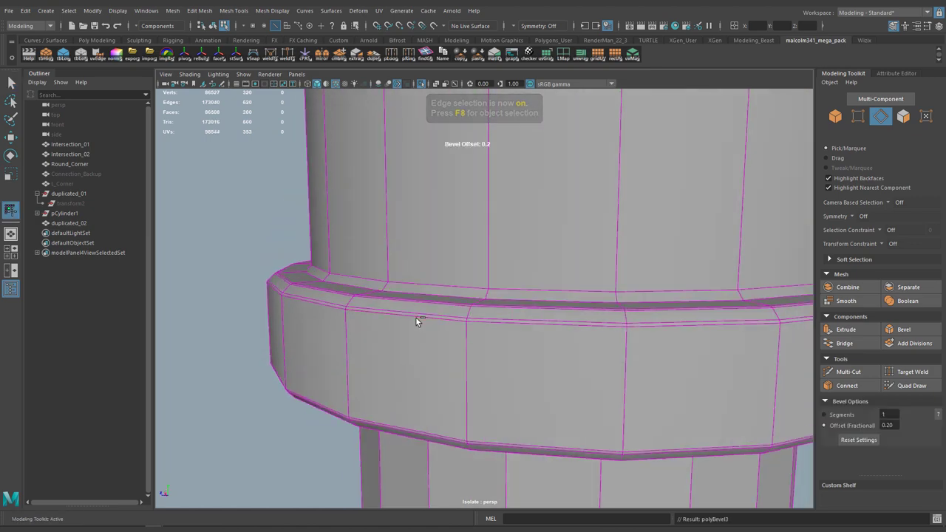
shift+middle_drag(368, 260, 377, 259)
alt+drag(378, 260, 436, 298)
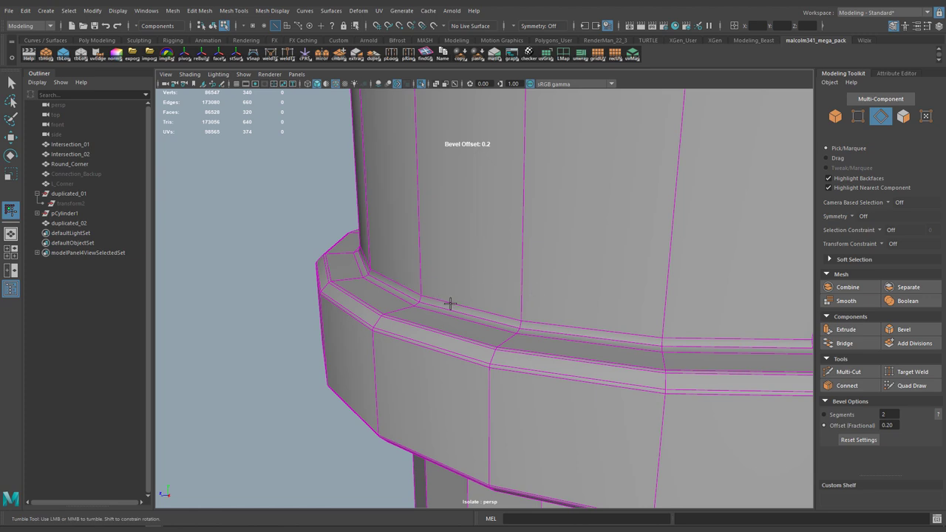
middle_drag(509, 261, 507, 260)
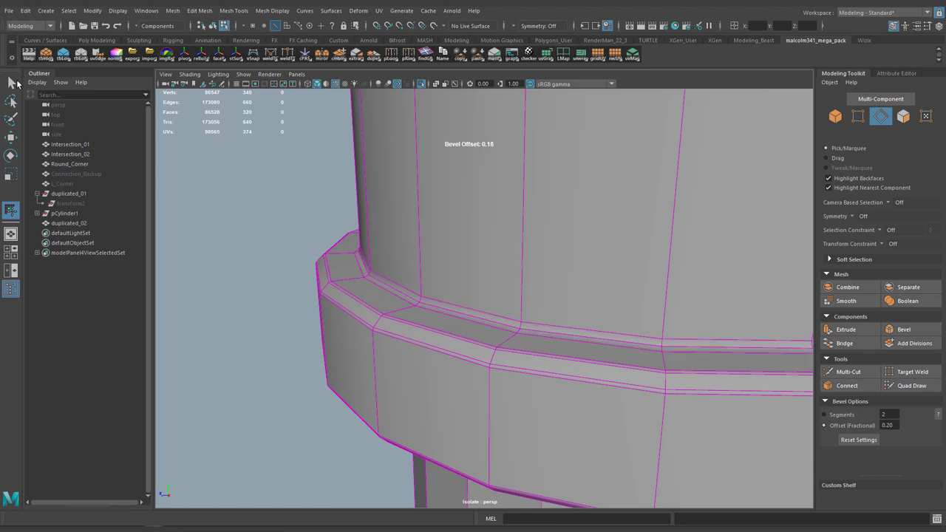
click(15, 83)
Insert an edge loop on the collar's underside, close to where it meets the lower tube.
alt+drag(458, 201, 495, 236)
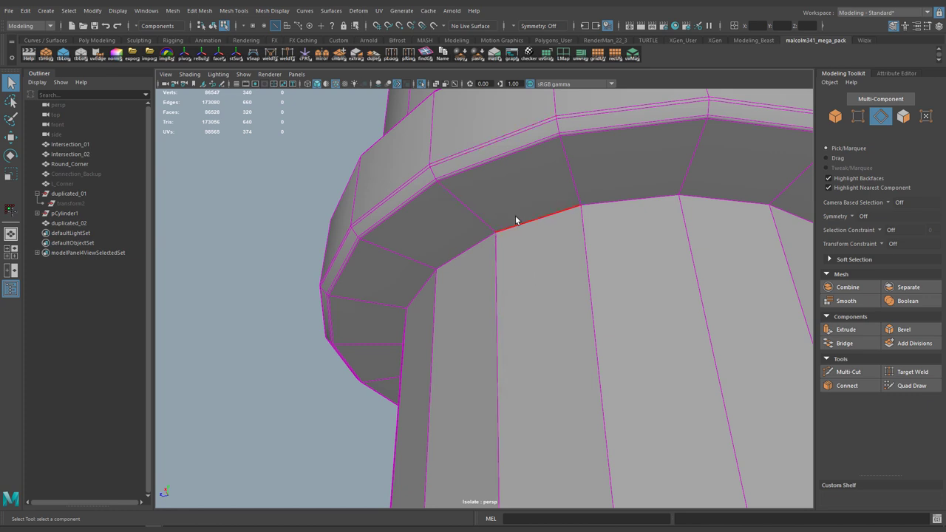
key(y)
drag(488, 227, 493, 228)
scroll(483, 252, up, 4)
key(q)
Select the narrow face ring around the tube on the collar's underside and extrude it upward about 0.075.
key(F11)
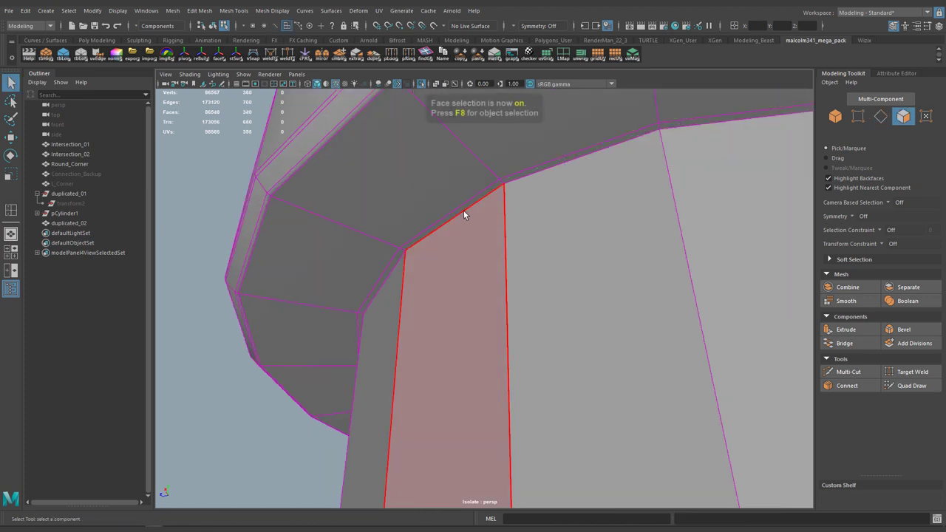
click(463, 210)
shift+double_click(534, 170)
scroll(473, 220, down, 4)
alt+drag(414, 221, 539, 260)
key(ctrl+e)
scroll(526, 295, up, 3)
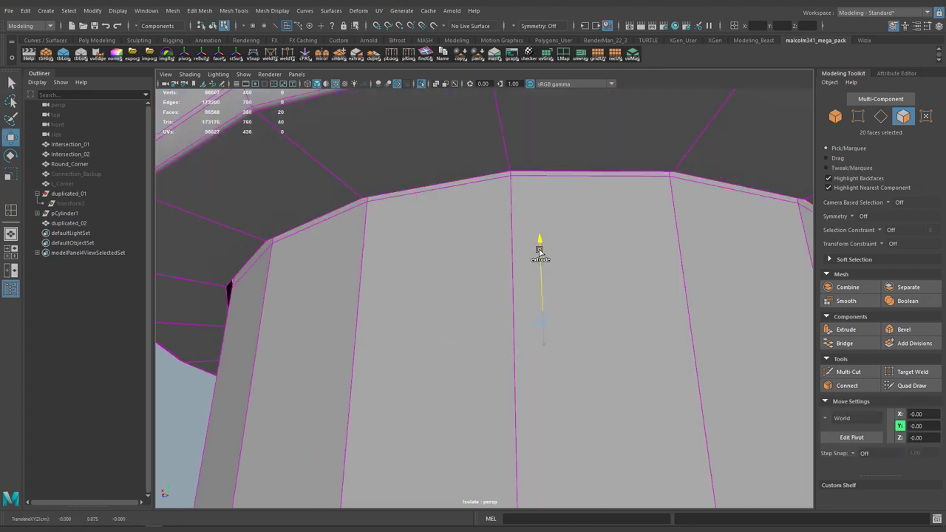
Convert the extruded face ring to its edge perimeter and bevel those edges with 2 segments and an offset of 0.18.
key(5)
key(4)
alt+drag(501, 164, 513, 245)
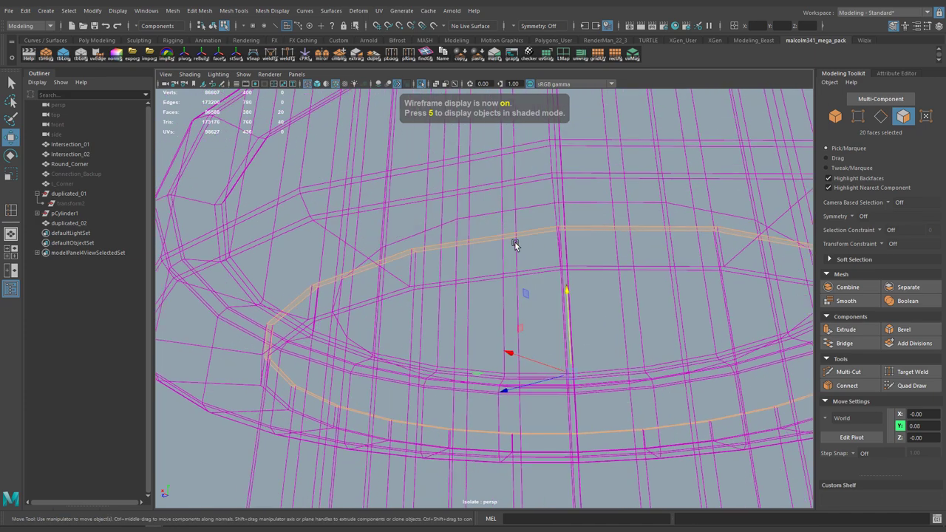
scroll(512, 244, up, 3)
shift+right_drag(387, 176, 424, 148)
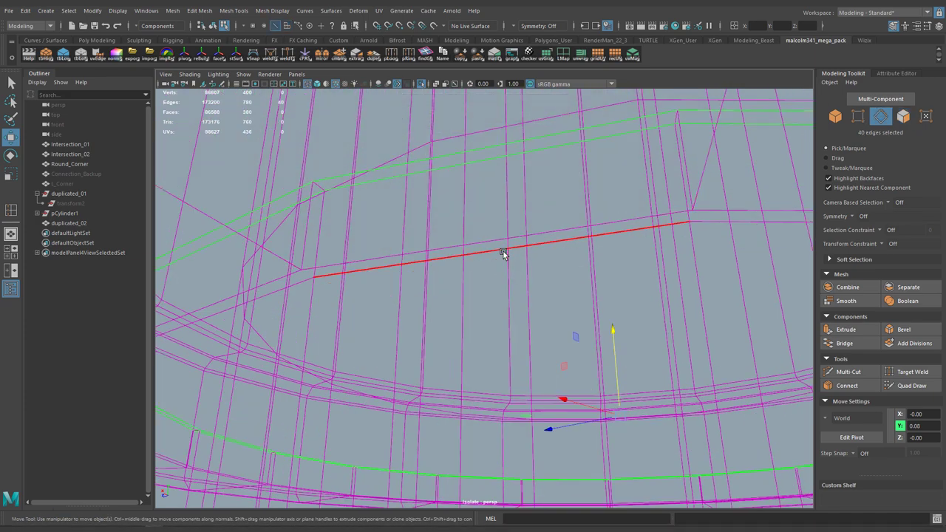
key(ctrl+b)
alt+right_drag(429, 219, 492, 255)
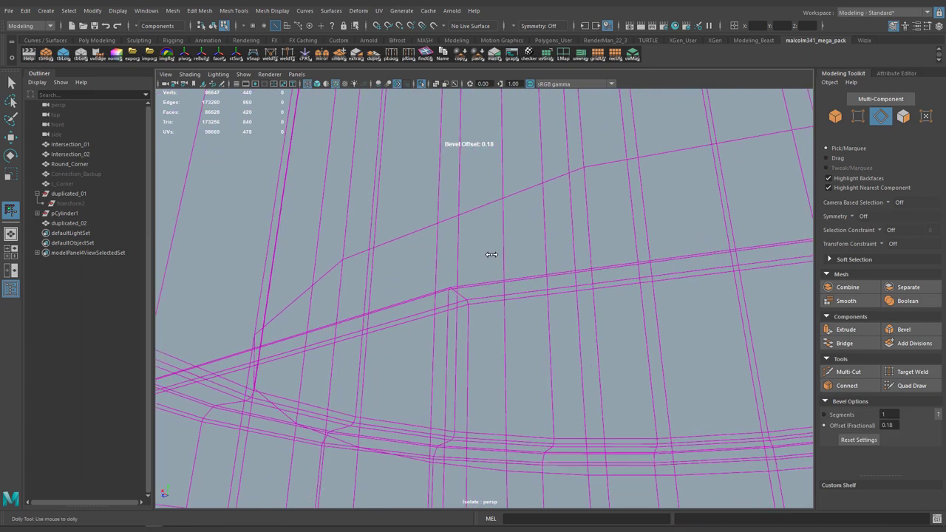
alt+drag(492, 254, 441, 249)
key(plus)
scroll(420, 259, down, 3)
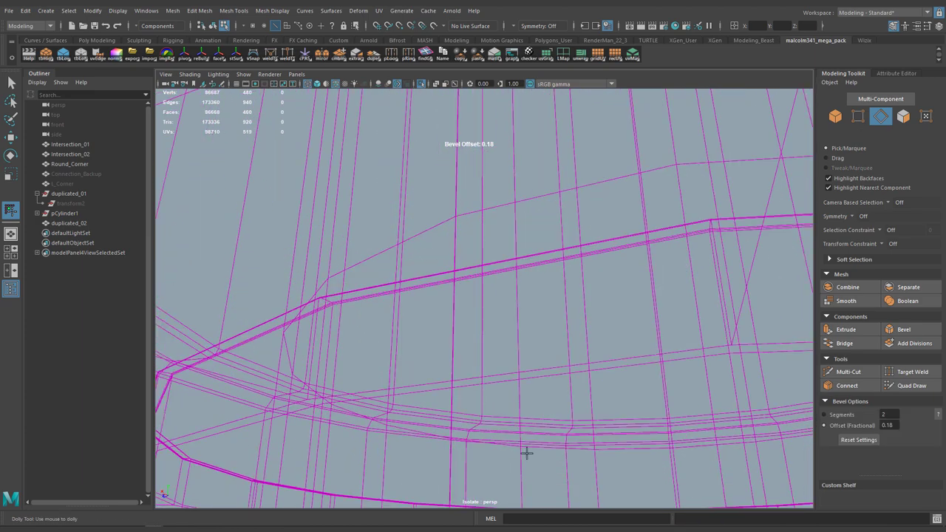
click(11, 82)
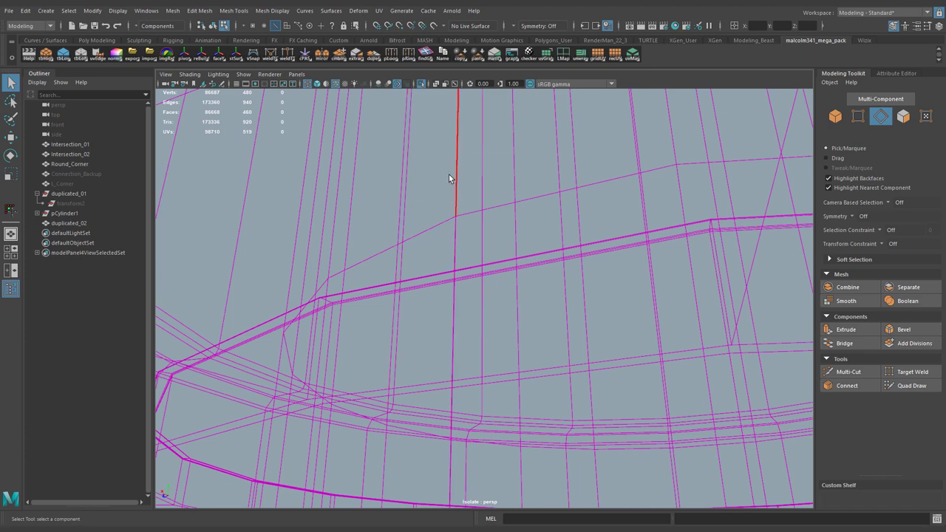
Bevel the outer and inner edge loops of the pipe's lower end rim with 1 segment and an offset of 0.2.
key(F8)
key(5)
mouse_move(448, 232)
alt+mouse_down()
mouse_move(550, 296)
mouse_move(547, 259)
alt+mouse_up()
right_drag(547, 257, 547, 231)
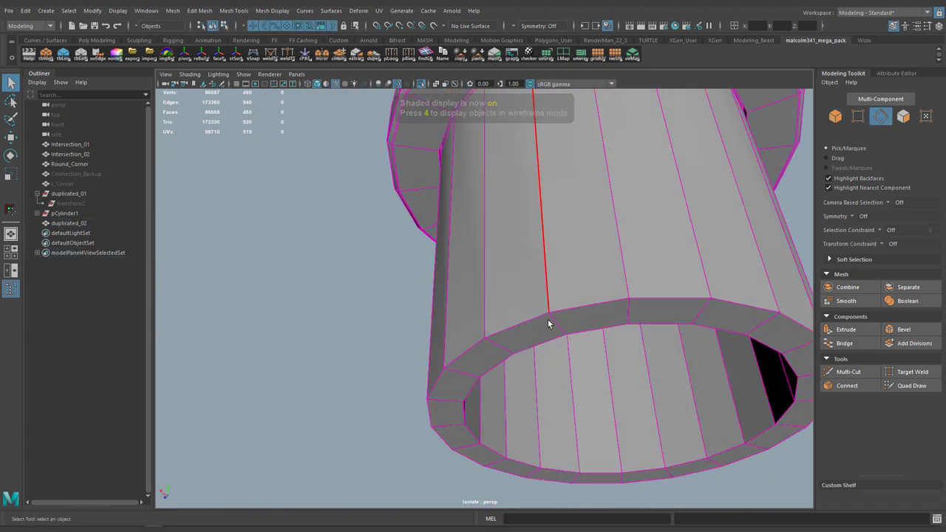
double_click(534, 319)
alt+drag(533, 320, 442, 223)
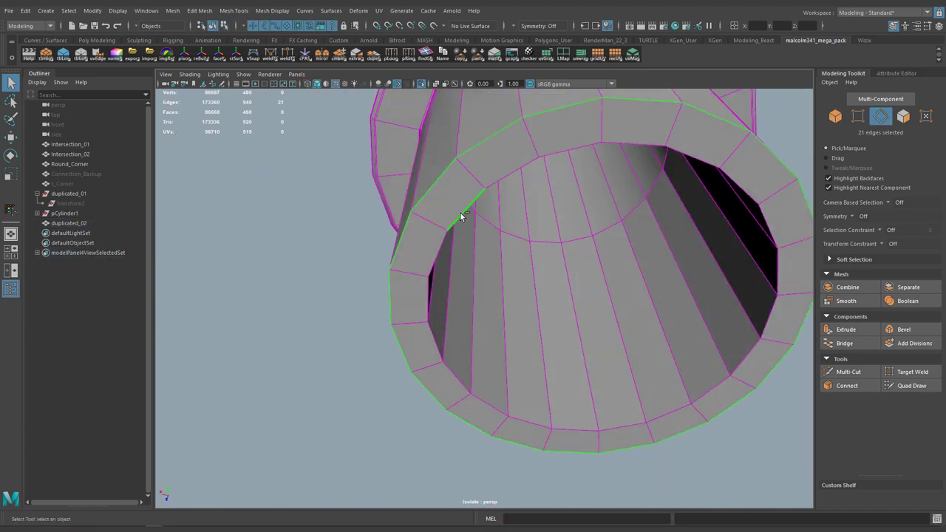
shift+double_click(460, 215)
key(ctrl+b)
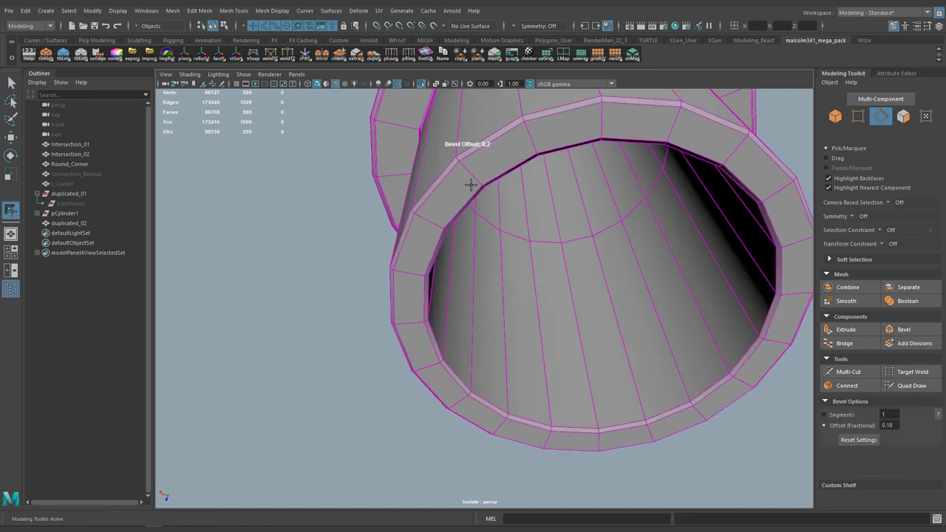
drag(468, 184, 473, 183)
key(F11)
scroll(458, 181, up, 5)
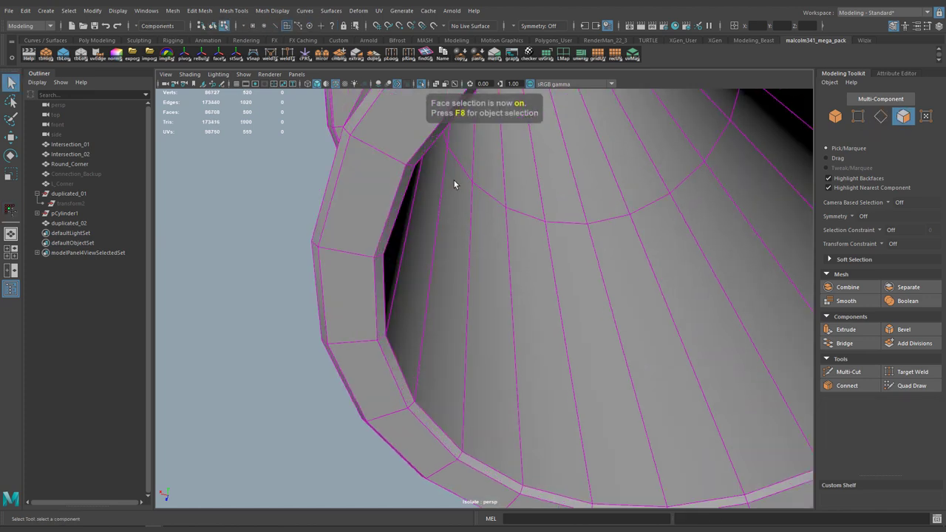
click(414, 194)
shift+double_click(381, 240)
alt+drag(393, 258, 358, 264)
shift+click(269, 313)
alt+drag(265, 272, 310, 270)
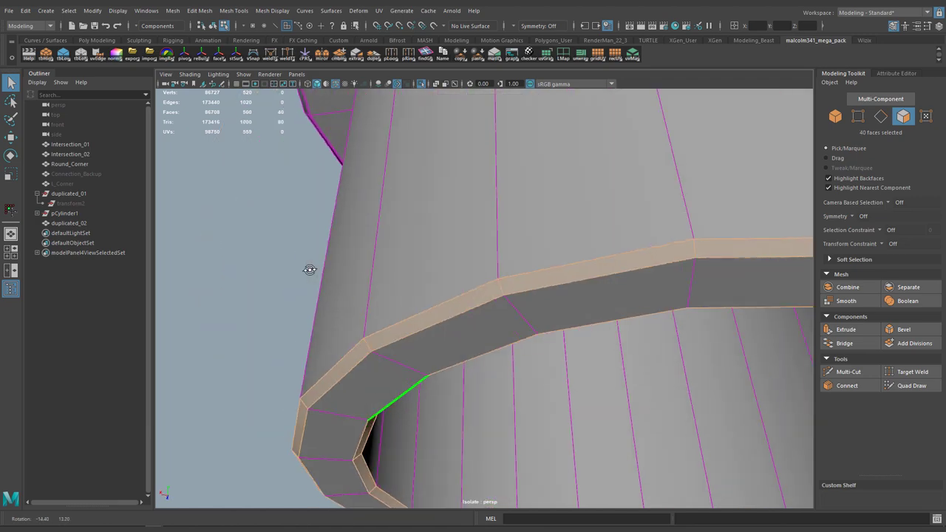
right_drag(249, 244, 249, 217)
click(389, 317)
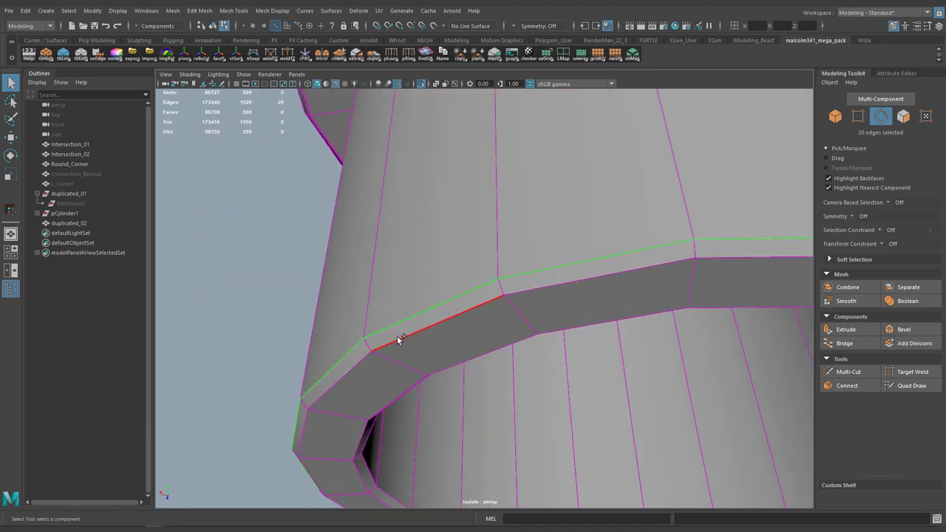
double_click(395, 334)
alt+drag(380, 327, 374, 260)
key(ctrl+z)
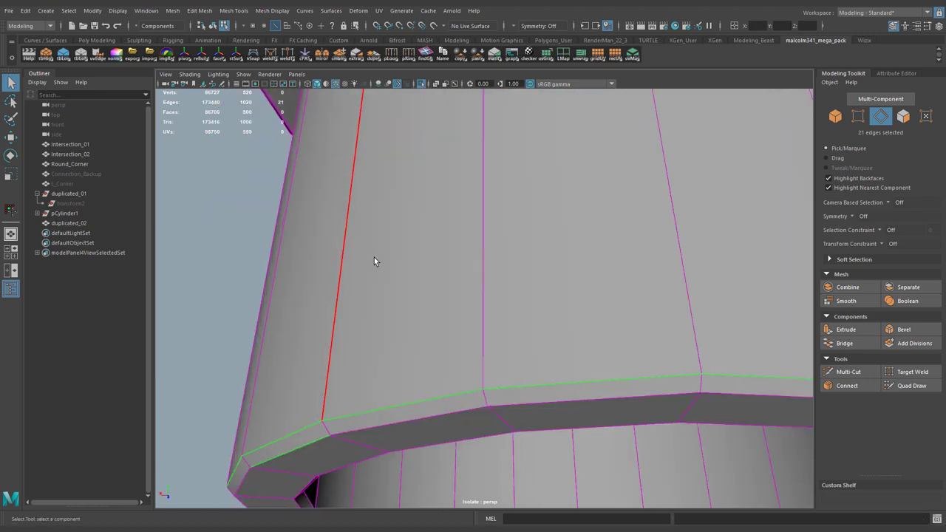
Select the narrow chamfer face rings along the outer and inner edges of the pipe's lower end rim.
right_drag(375, 263, 379, 299)
alt+drag(379, 299, 396, 295)
click(392, 295)
click(380, 285)
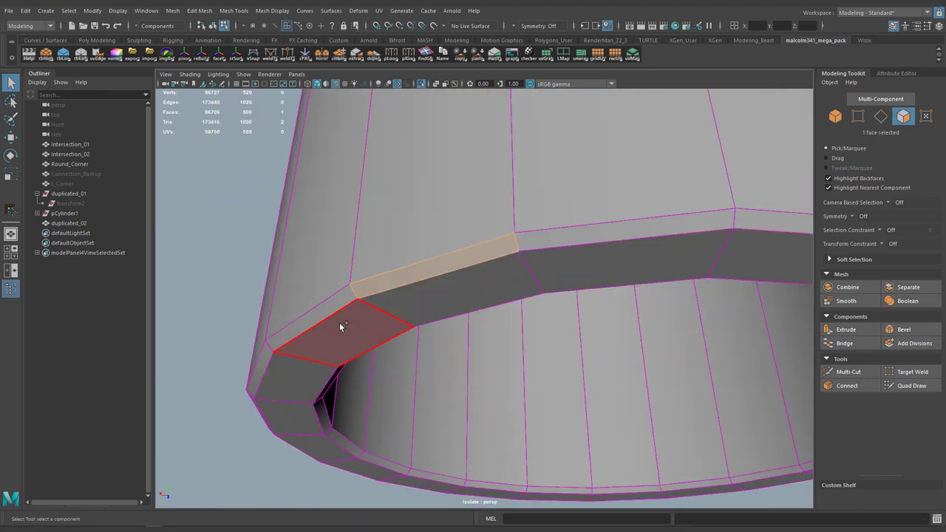
shift+double_click(337, 309)
mouse_move(337, 309)
alt+mouse_down()
mouse_move(270, 308)
mouse_move(332, 325)
alt+mouse_up()
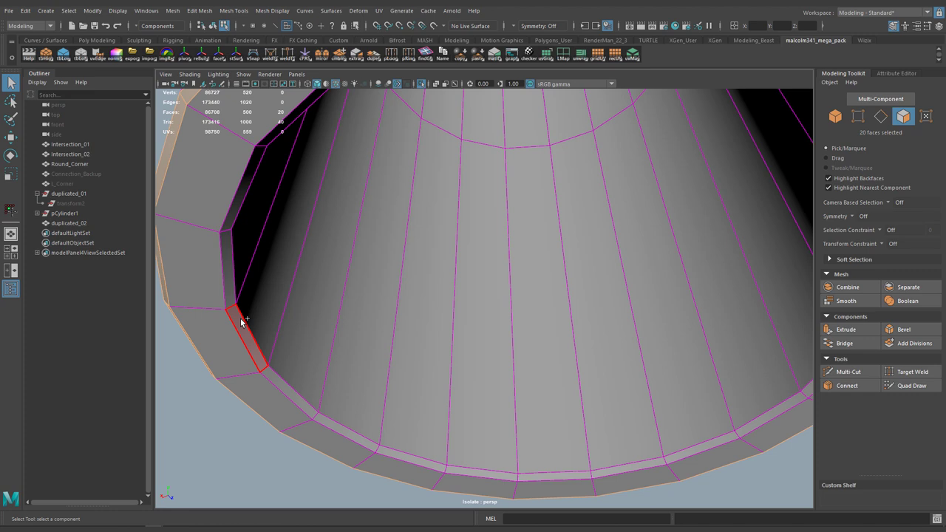
shift+double_click(223, 275)
alt+drag(223, 275, 348, 264)
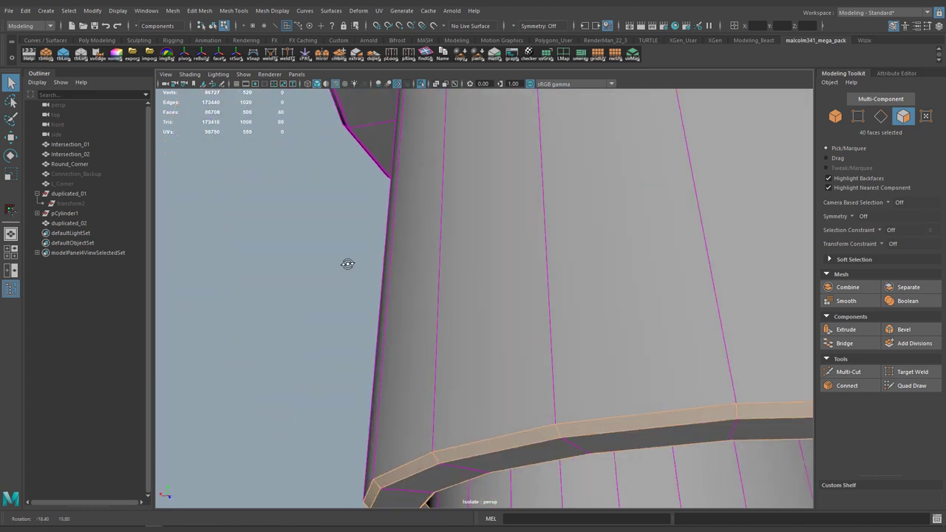
Convert the selected rim face rings to their edge perimeters and bevel those edges with 1 segment and an offset of 0.23.
ctrl+right_drag(528, 406, 555, 374)
alt+drag(554, 373, 539, 355)
key(ctrl+b)
alt+right_drag(538, 355, 557, 264)
alt+drag(556, 264, 534, 320)
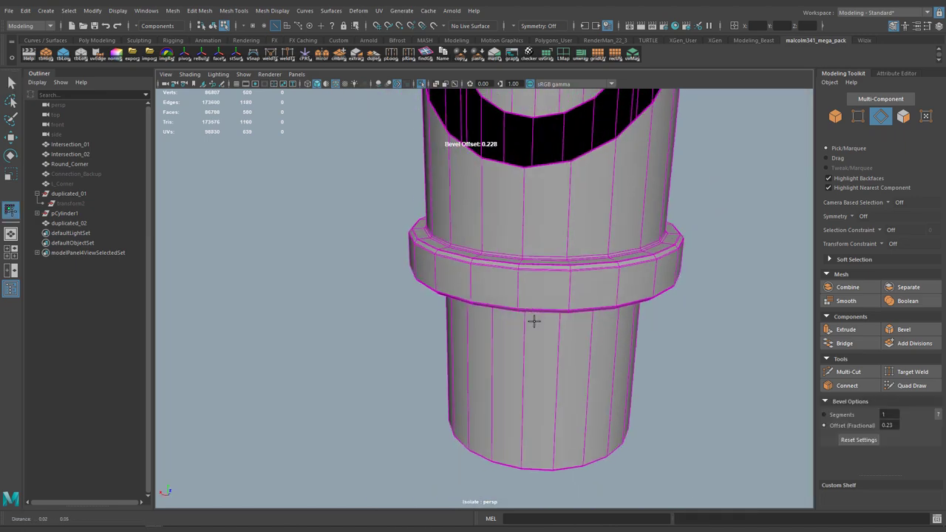
alt+drag(563, 277, 530, 253)
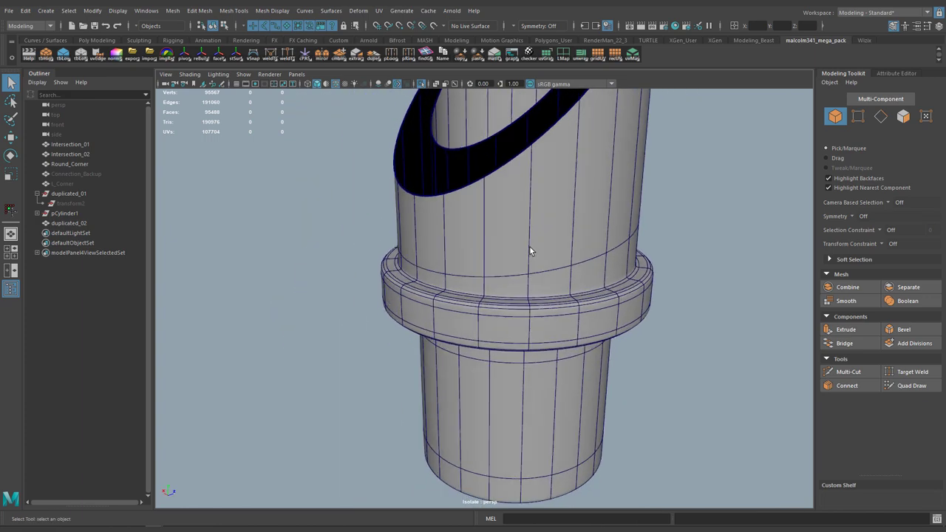
Assign the existing blinn1 material to the pipe and deselect it.
click(529, 251)
right_click(530, 250)
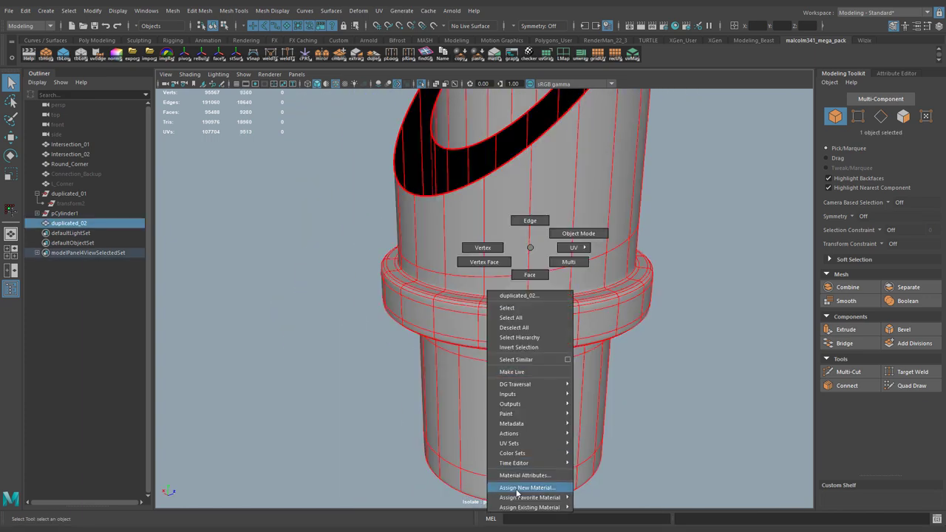
mouse_move(527, 508)
click(598, 485)
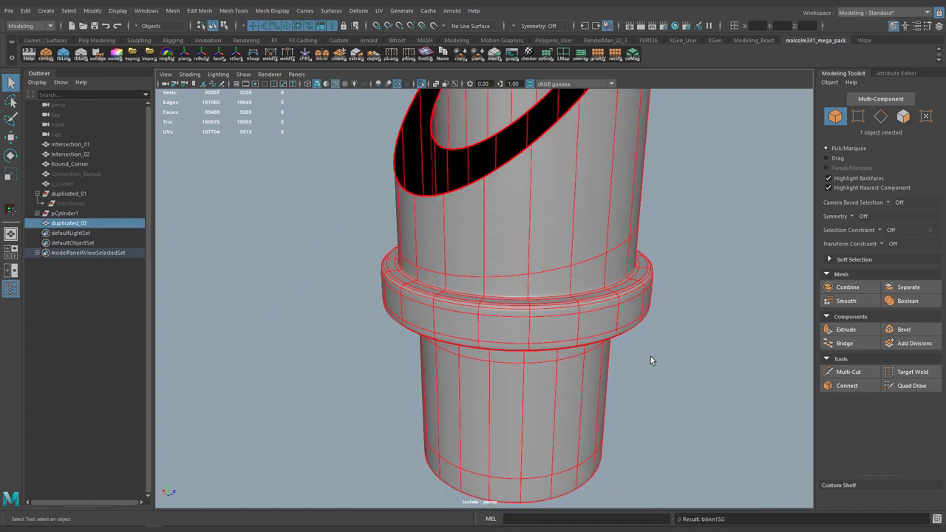
click(650, 356)
Examine the smoothed pipe's collar and tube shading with the wireframe hidden, and turn off its smooth preview.
alt+drag(650, 356, 596, 354)
alt+middle_drag(595, 353, 610, 367)
mouse_move(611, 367)
alt+mouse_down()
mouse_move(614, 336)
mouse_move(625, 353)
alt+mouse_up()
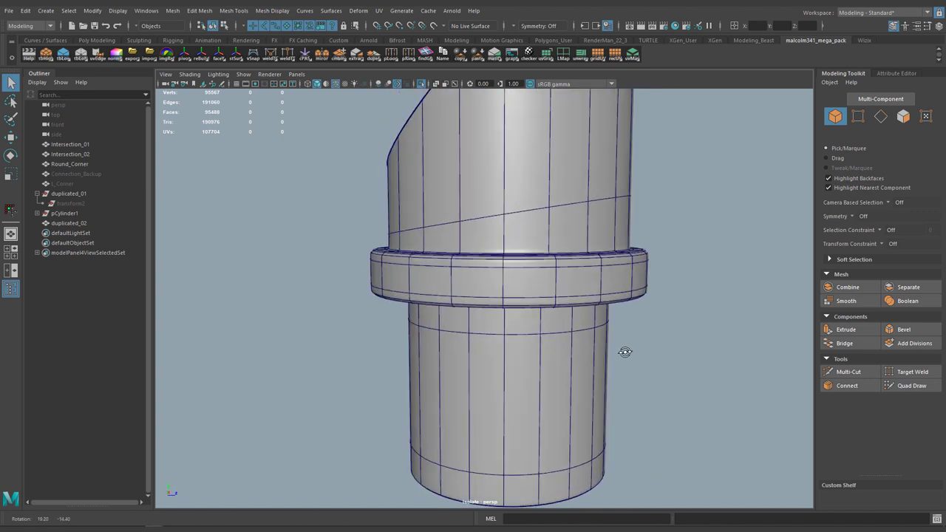
key(alt+5)
alt+drag(623, 339, 562, 280)
scroll(559, 289, up, 5)
click(552, 226)
key(1)
Bevel the edge loop where the collar's underside meets the lower tube with 1 segment and an offset of about 0.3.
alt+drag(552, 226, 606, 230)
alt+right_drag(606, 230, 779, 234)
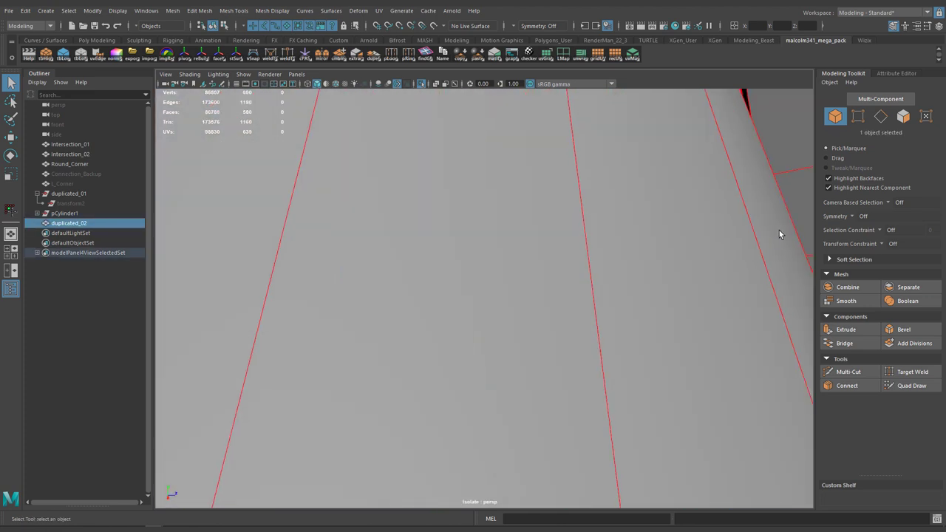
alt+middle_drag(779, 234, 716, 285)
alt+drag(716, 286, 699, 183)
right_drag(699, 181, 707, 205)
double_click(707, 205)
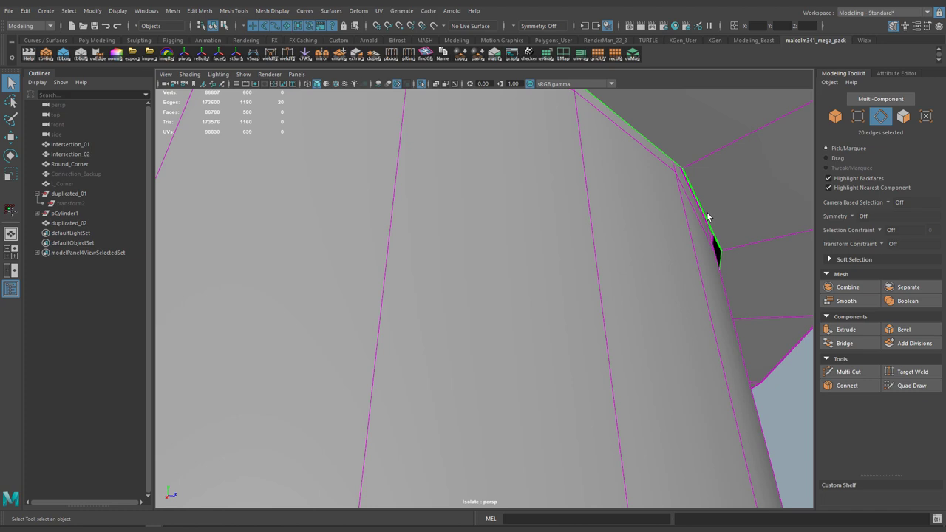
key(ctrl+b)
alt+drag(707, 216, 699, 215)
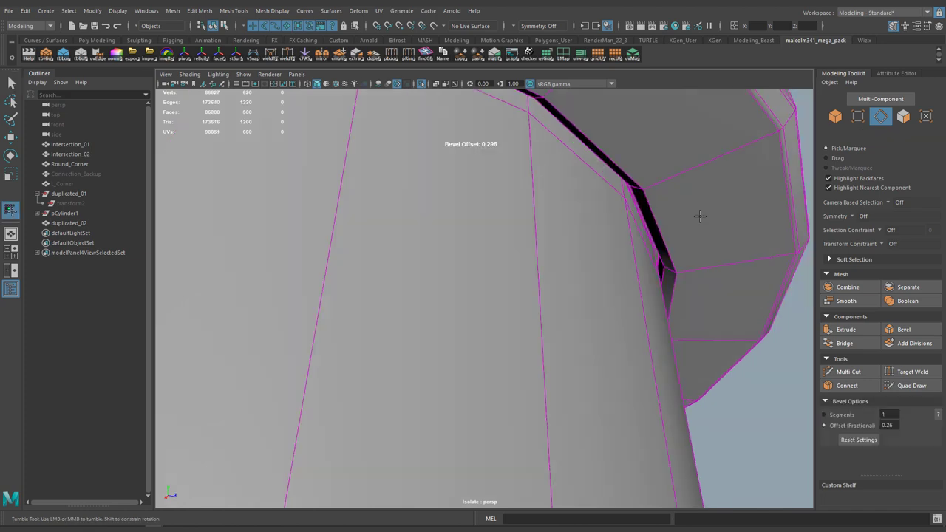
Select both edge loops of the new bevel under the collar and bevel them with 1 segment and an offset of 0.3.
key(q)
key(F11)
click(663, 247)
right_drag(667, 243, 669, 177)
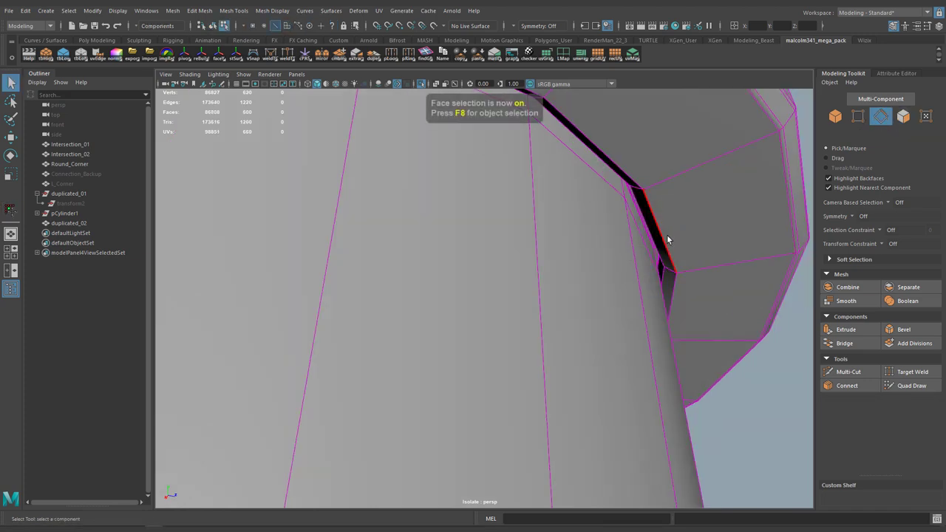
double_click(665, 239)
shift+double_click(653, 240)
alt+drag(655, 247, 718, 227)
key(ctrl+b)
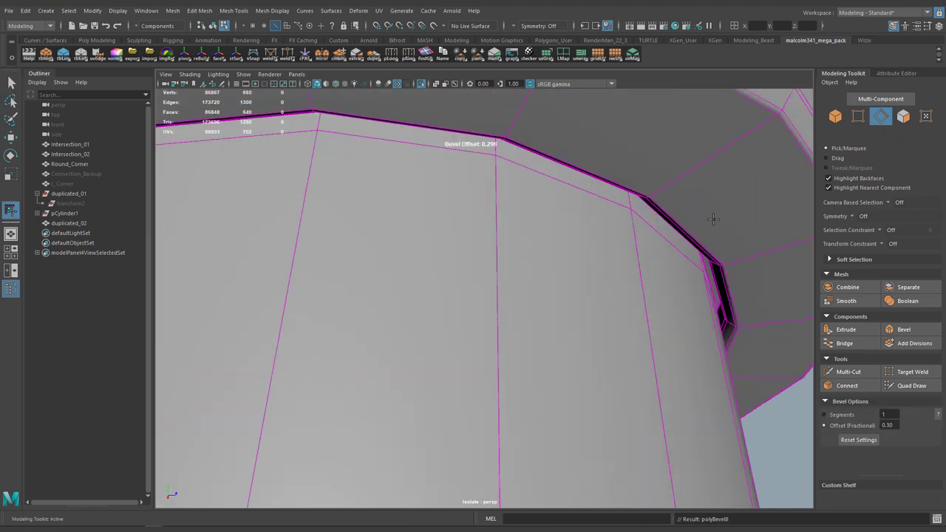
alt+right_drag(695, 223, 627, 226)
click(11, 84)
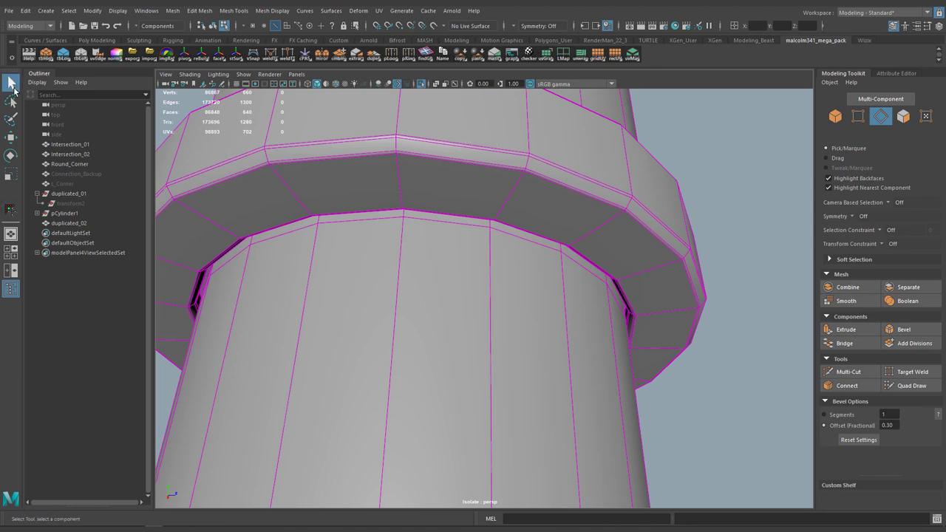
Insert a slanted edge loop around the upper tube, between the collar and the diagonal cut.
right_click(544, 190)
right_drag(544, 190, 526, 297)
alt+drag(525, 298, 562, 333)
key(ctrl+shift+x)
click(594, 289)
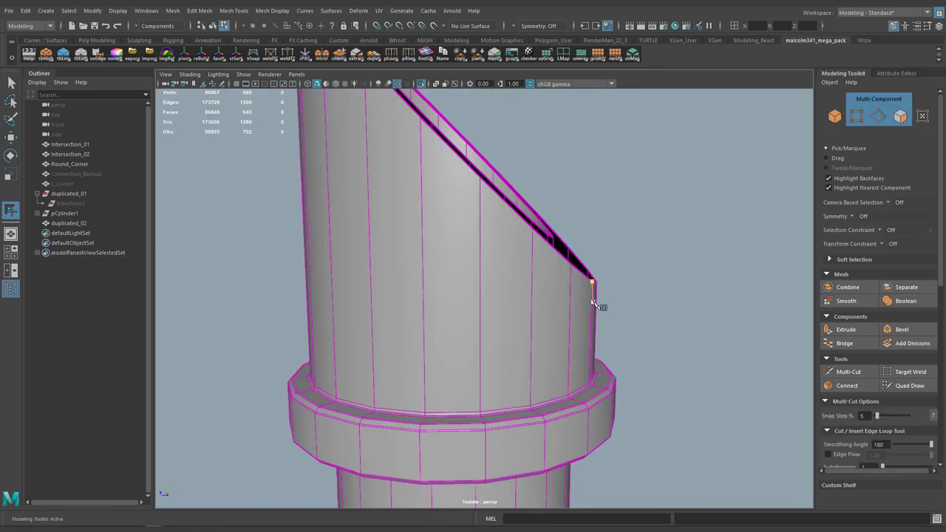
key(ctrl+z)
click(420, 118)
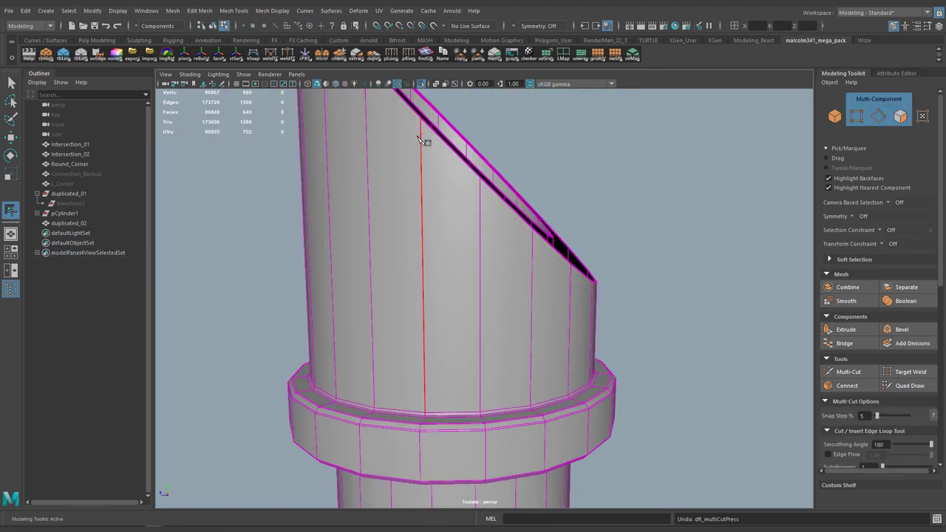
scroll(419, 170, down, 3)
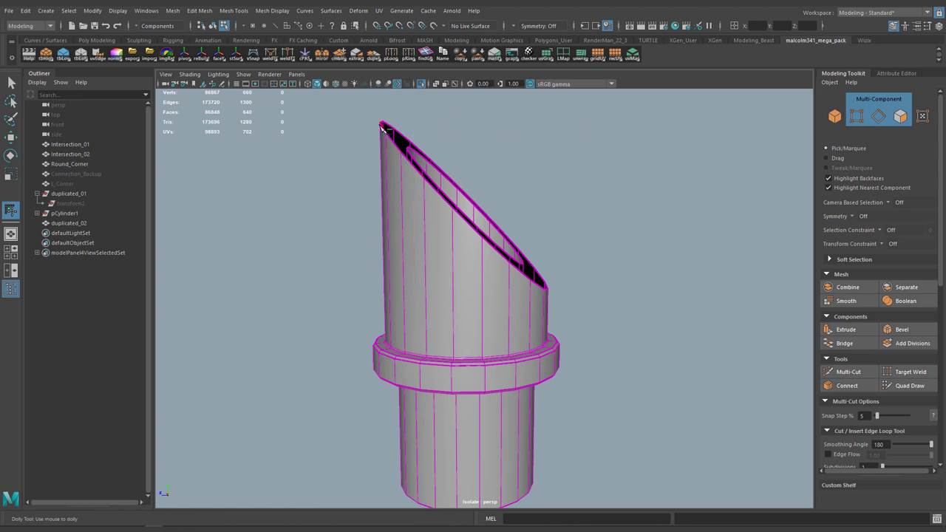
scroll(464, 270, up, 3)
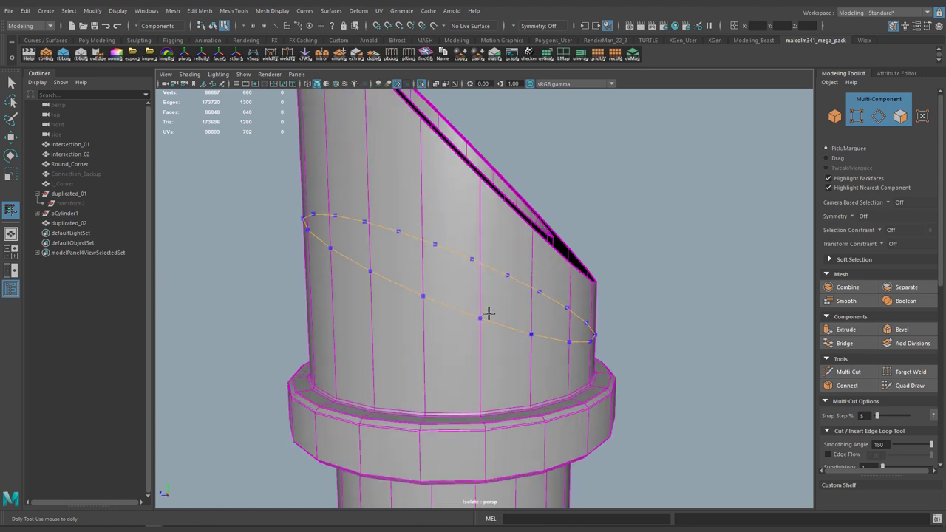
ctrl+click(488, 283)
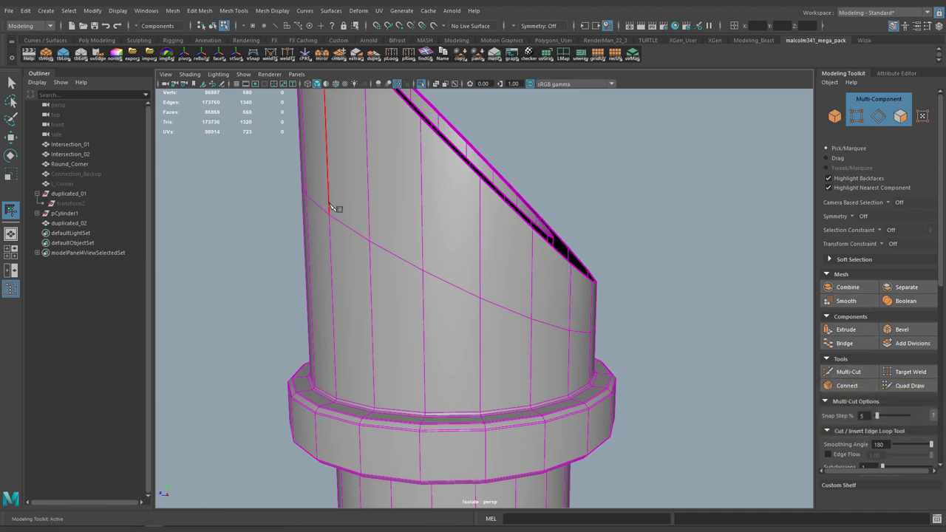
alt+drag(554, 227, 523, 222)
Select the whole pipe for rotating and set the rotation step snap to Relative with 90° steps.
key(q)
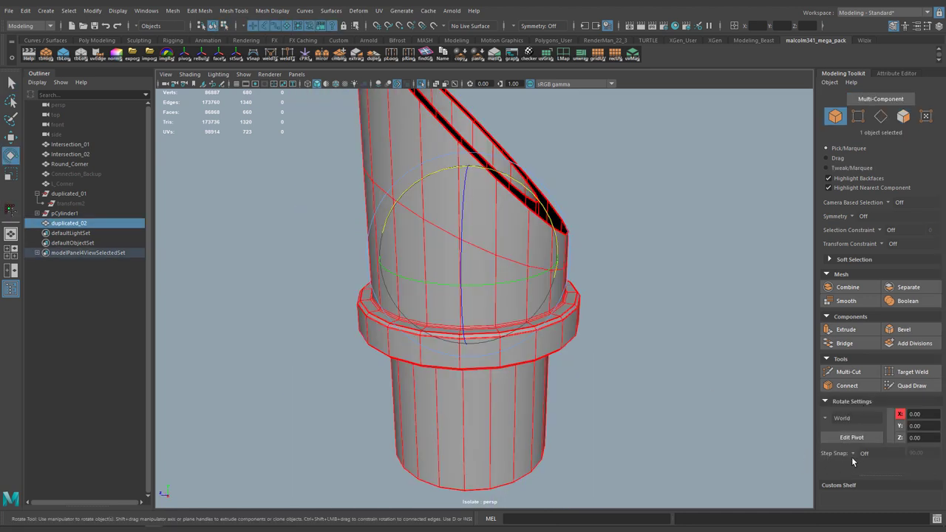
click(853, 453)
click(877, 471)
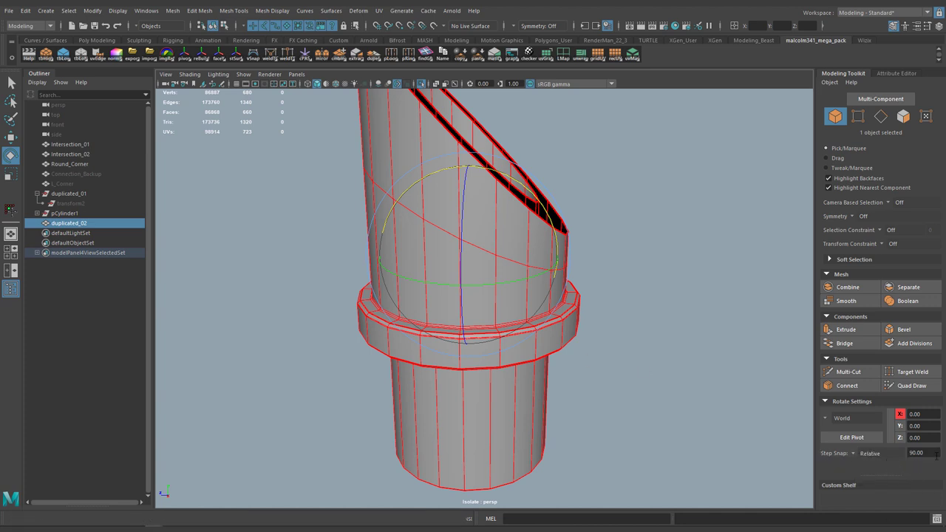
key(Return)
alt+drag(648, 201, 619, 208)
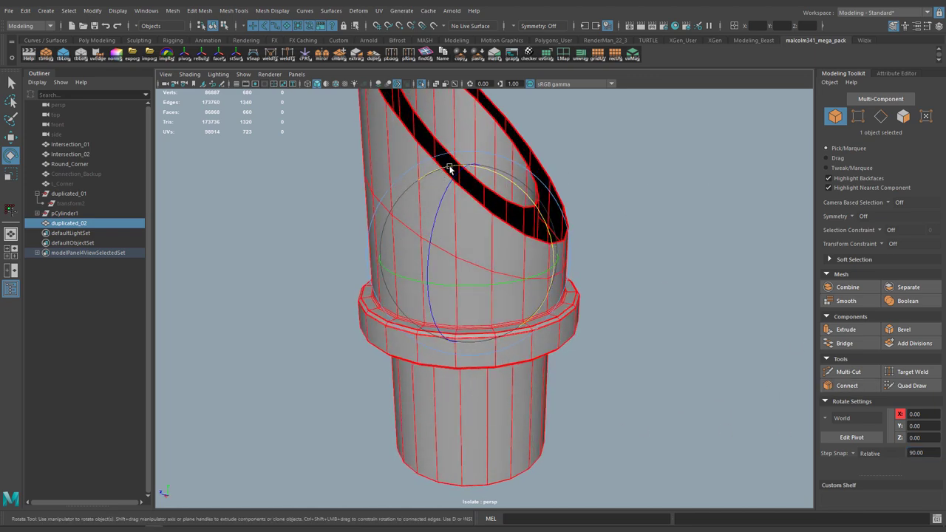
Clone the pipe by rotating a copy 90° about the X axis.
alt+drag(526, 208, 541, 247)
alt+drag(574, 251, 633, 293)
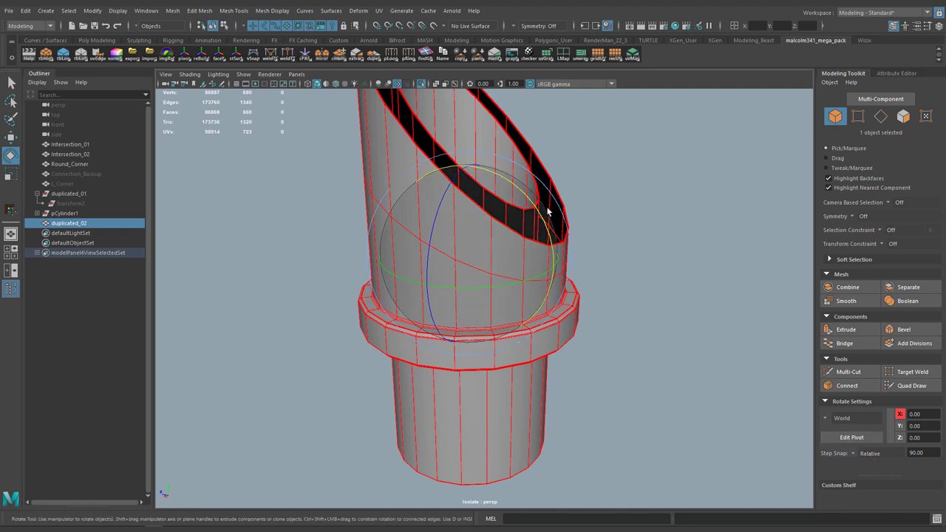
shift+drag(532, 205, 532, 205)
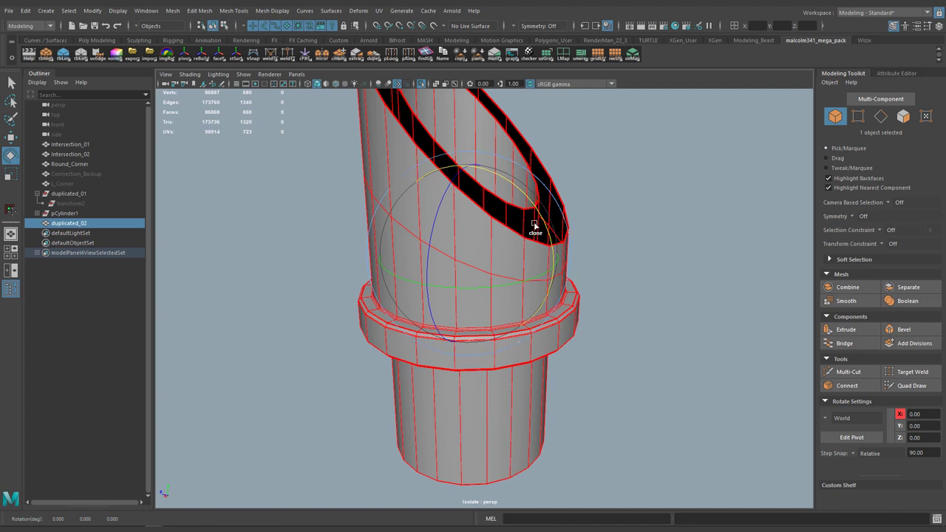
drag(534, 223, 509, 191)
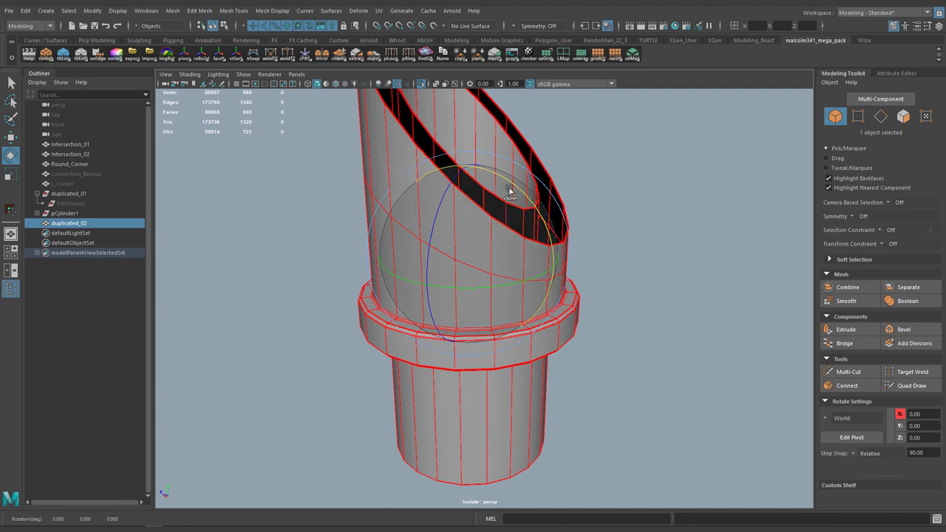
drag(510, 191, 528, 229)
scroll(473, 249, down, 5)
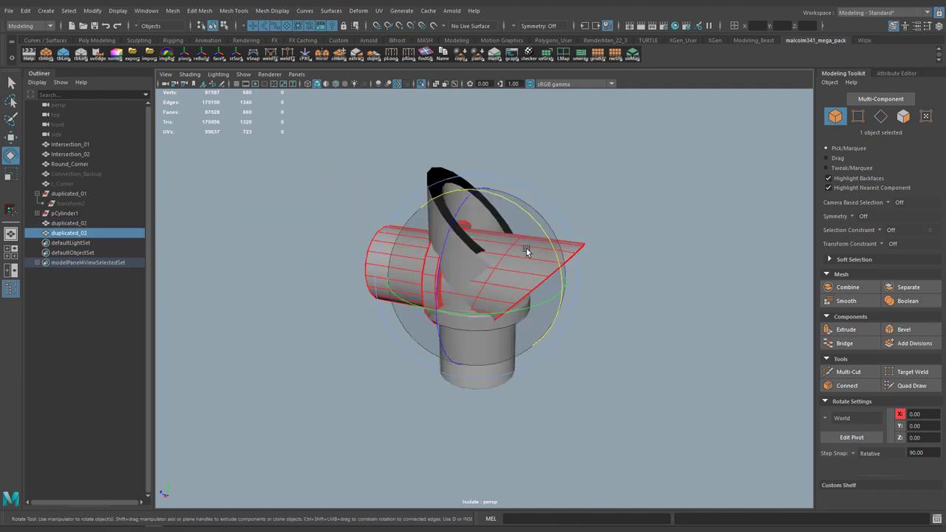
Show the wireframe on the shaded models and rotate the cloned pipe 180° about the Y axis.
key(alt+5)
alt+right_drag(534, 244, 616, 244)
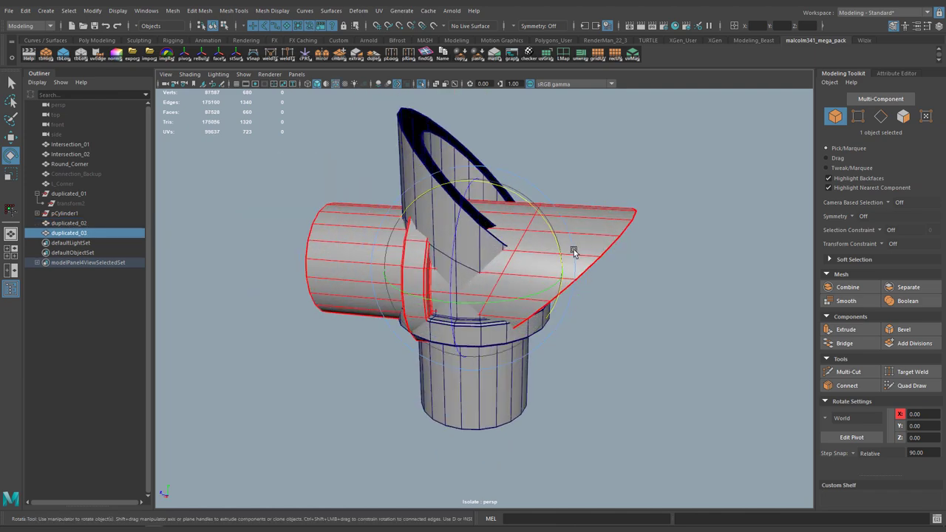
alt+middle_drag(574, 252, 643, 254)
mouse_move(639, 253)
alt+mouse_down()
mouse_move(599, 249)
mouse_move(641, 249)
alt+mouse_up()
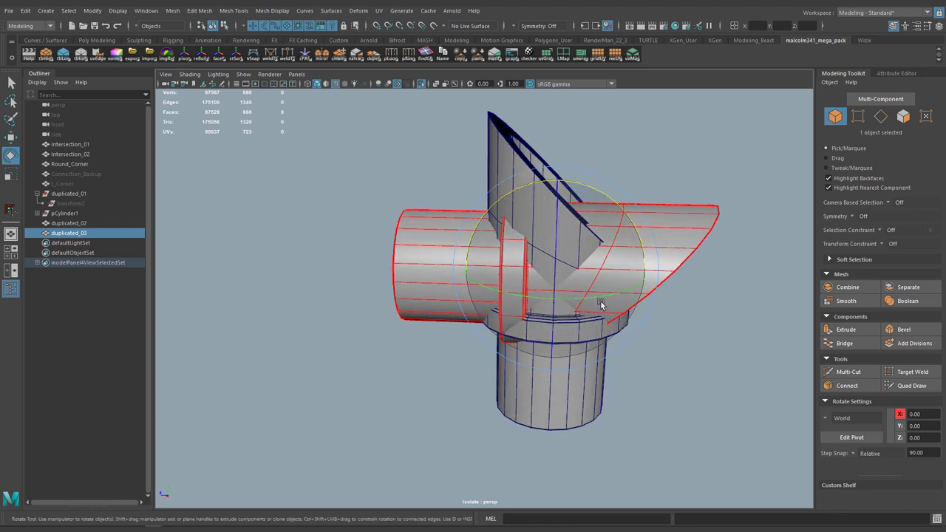
drag(598, 295, 480, 295)
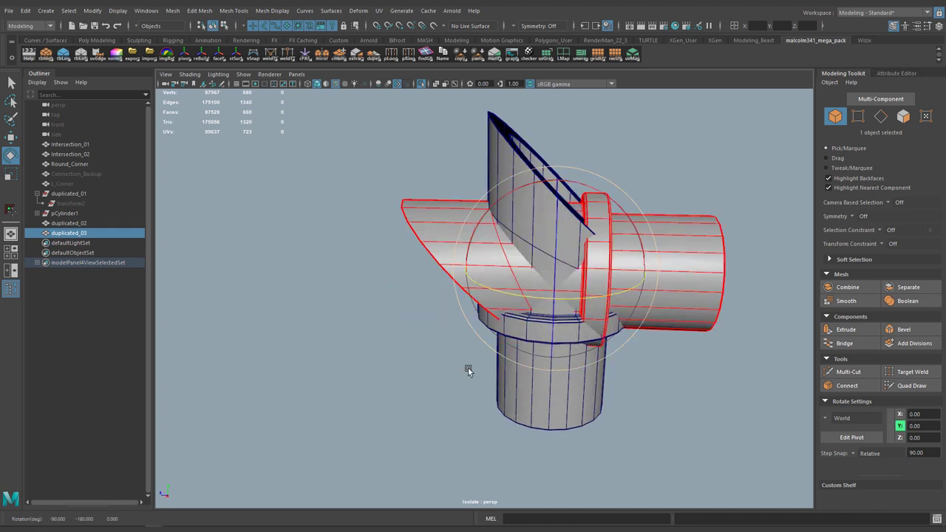
Move the cloned pipe's pivot to a vertex at the tip of its diagonally cut end.
scroll(600, 327, up, 3)
key(d)
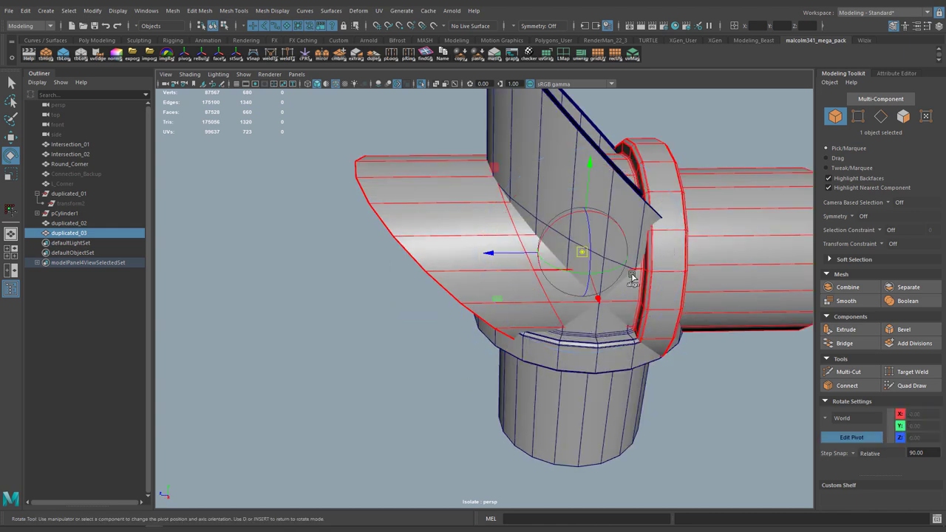
drag(583, 254, 361, 180)
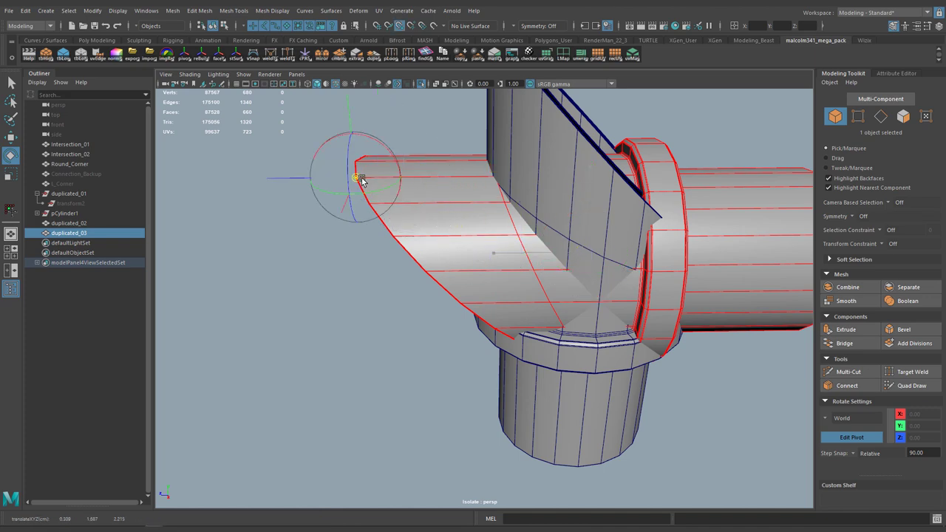
Snap the cloned pipe's pivot to the tip vertex of its diagonal end and snap the clone onto the matching tip of the upright pipe.
alt+drag(422, 258, 507, 368)
drag(477, 402, 443, 407)
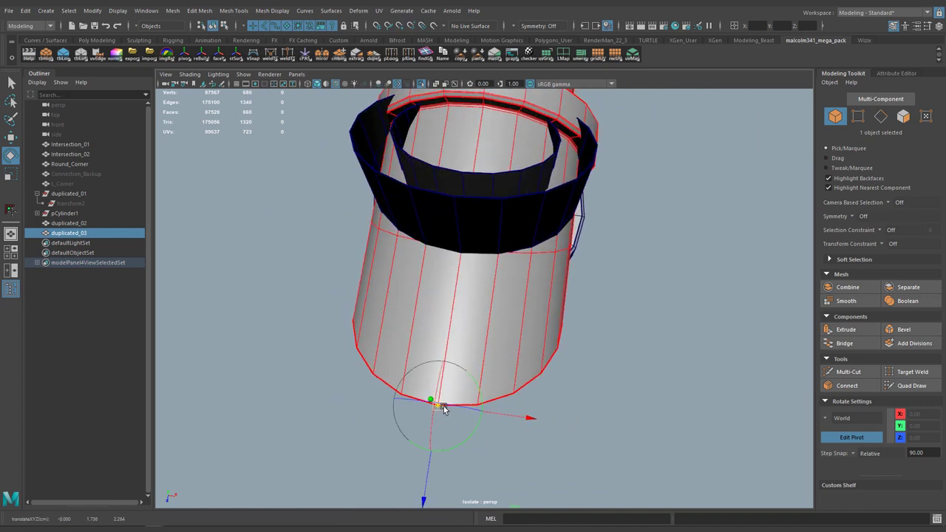
key(d)
key(w)
alt+drag(496, 344, 482, 389)
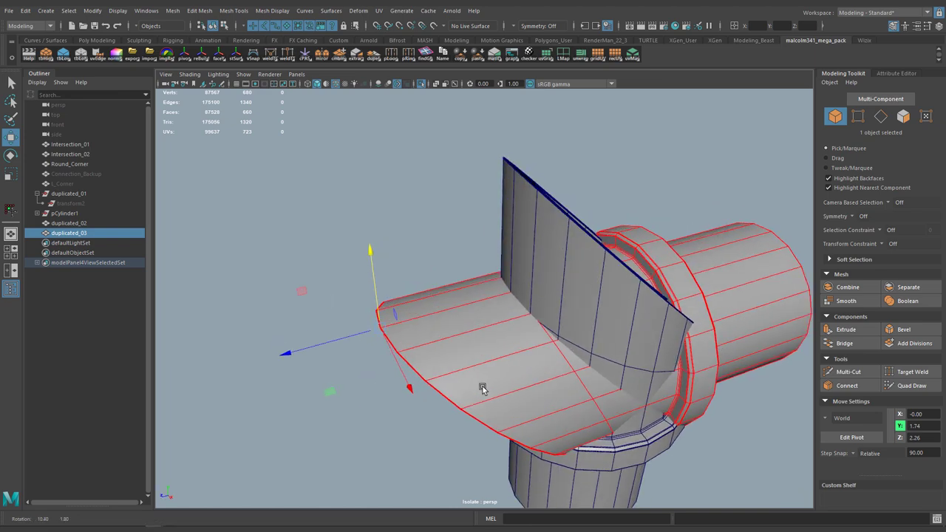
drag(382, 331, 607, 318)
scroll(608, 327, up, 4)
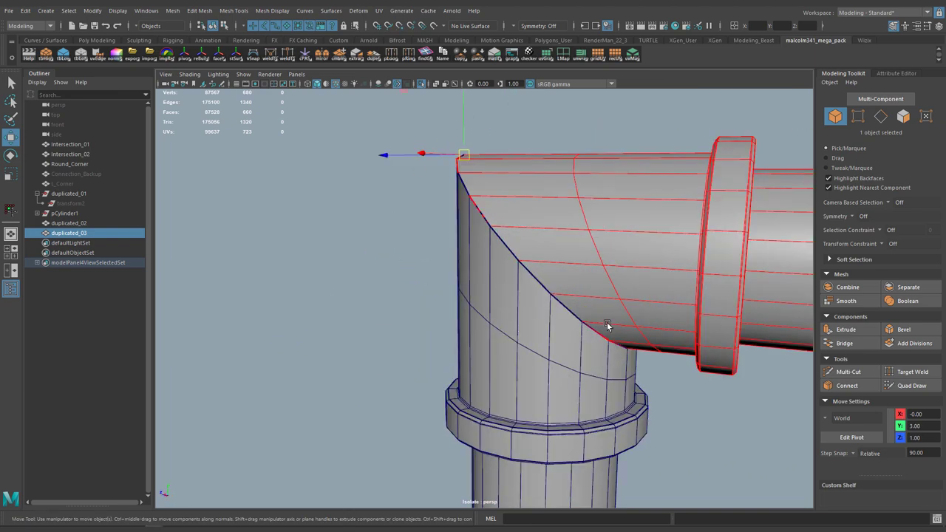
Combine the two pipes into one mesh and pull one seam vertex along Z to test the mitre joint.
alt+middle_drag(608, 328, 545, 280)
alt+drag(545, 281, 582, 284)
alt+drag(682, 394, 510, 316)
shift+click(483, 269)
alt+drag(483, 268, 514, 330)
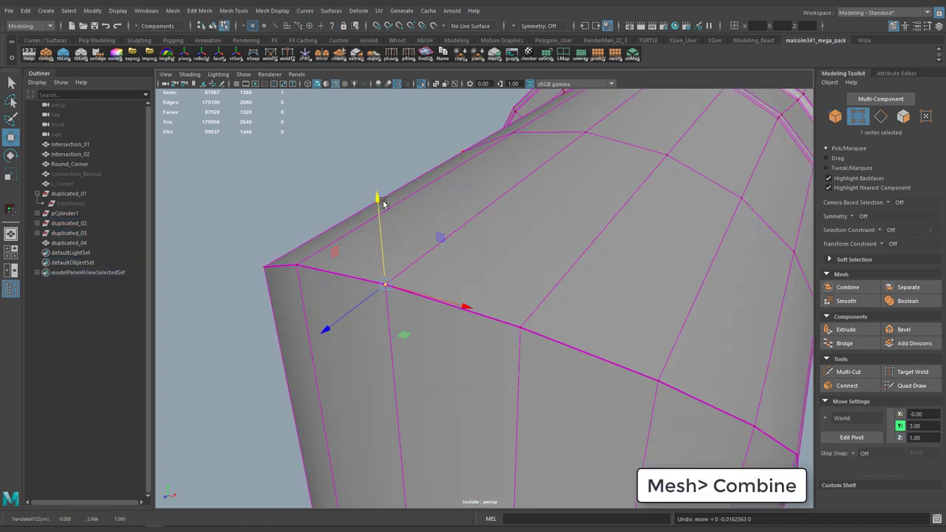
drag(325, 330, 332, 324)
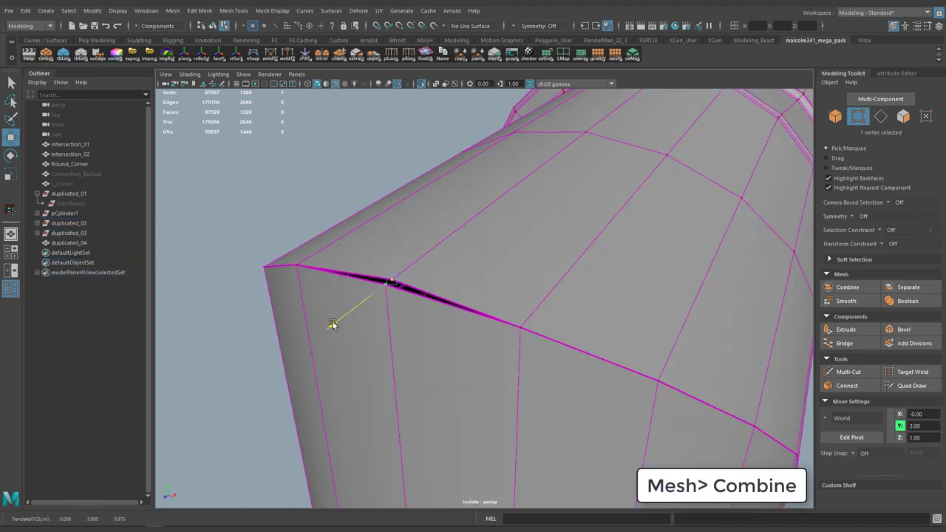
Select both border edge loops along the mitre, excluding the edges at the displaced vertex, and merge them.
right_drag(343, 249, 342, 198)
alt+drag(397, 343, 537, 241)
double_click(493, 328)
shift+double_click(400, 321)
ctrl+drag(499, 183, 469, 169)
mouse_move(469, 169)
alt+mouse_down()
mouse_move(457, 213)
mouse_move(521, 298)
mouse_move(480, 256)
mouse_move(439, 274)
mouse_move(503, 258)
alt+mouse_up()
key(4)
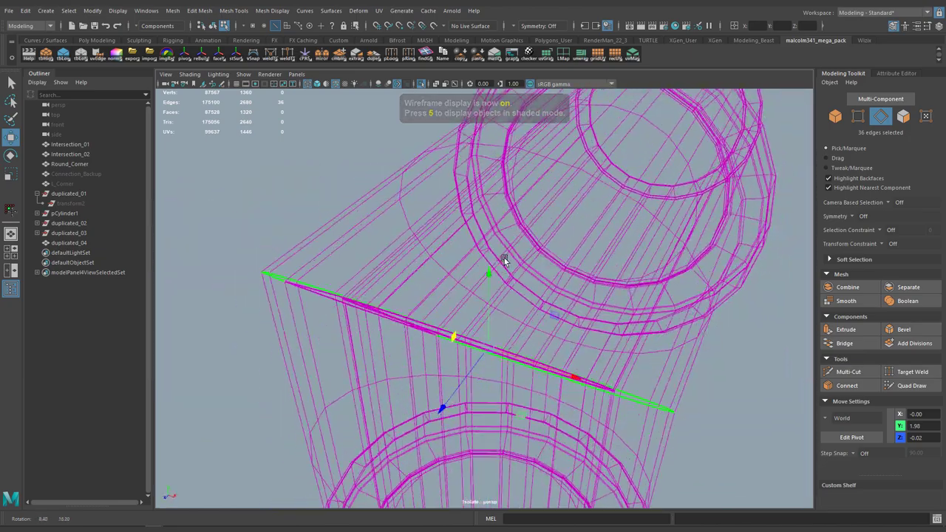
key(5)
alt+drag(623, 184, 628, 182)
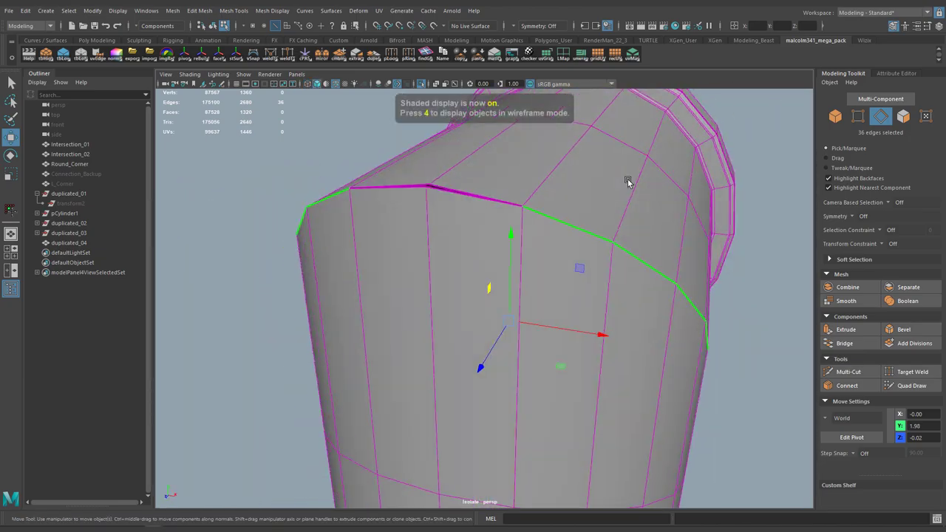
key(g)
Close the remaining gap in the mitre seam by target welding the displaced vertex to its counterpart on the upright pipe.
scroll(513, 194, up, 5)
alt+drag(513, 195, 501, 227)
alt+middle_drag(500, 226, 539, 183)
key(F9)
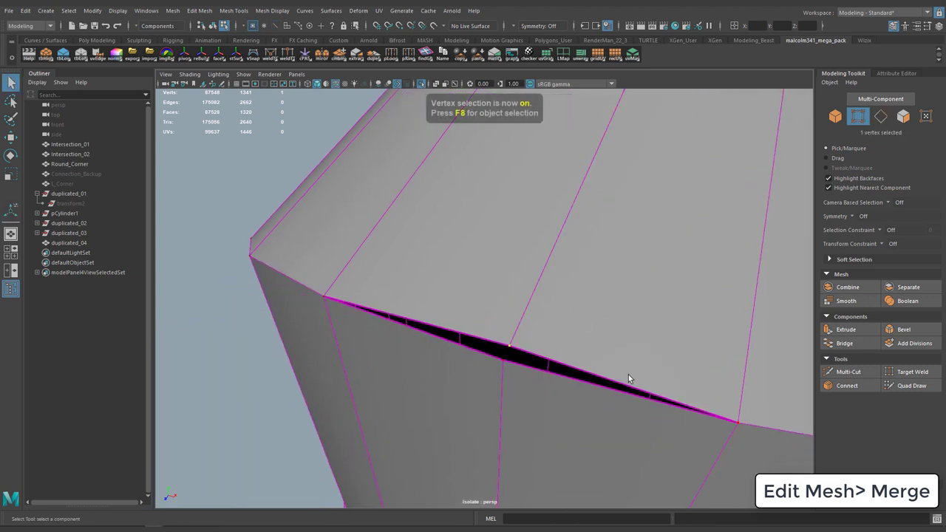
key(y)
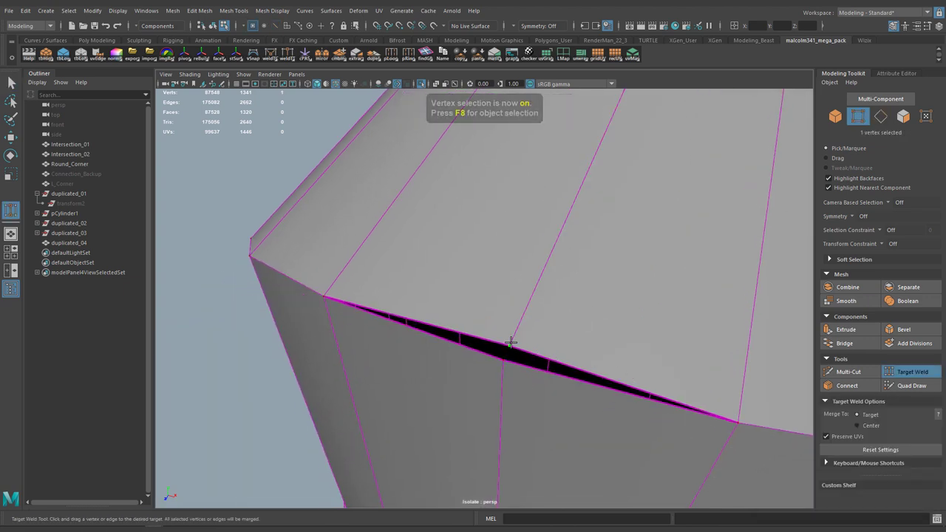
drag(510, 344, 509, 361)
alt+drag(488, 469, 513, 355)
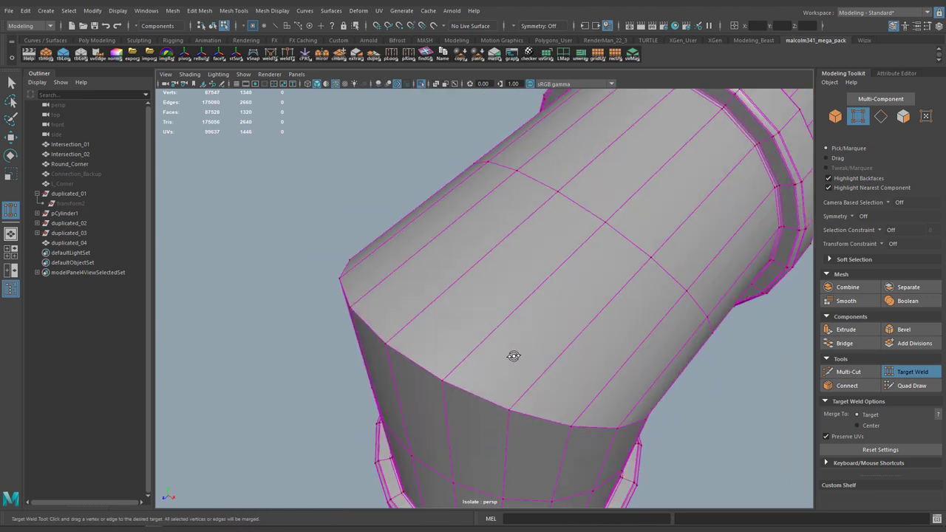
Preview the joined elbow in smooth mode and examine the rounding at the mitre corner.
key(q)
key(F10)
right_drag(492, 257, 518, 262)
alt+drag(518, 263, 471, 202)
right_drag(471, 202, 522, 184)
key(3)
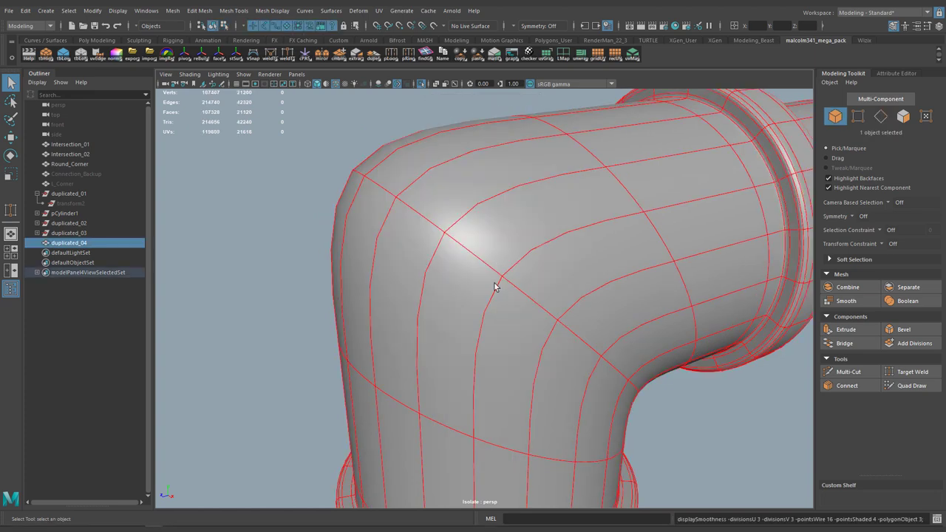
scroll(496, 286, down, 5)
mouse_move(495, 287)
alt+mouse_down()
mouse_move(454, 272)
mouse_move(496, 292)
alt+mouse_up()
alt+drag(569, 293, 498, 317)
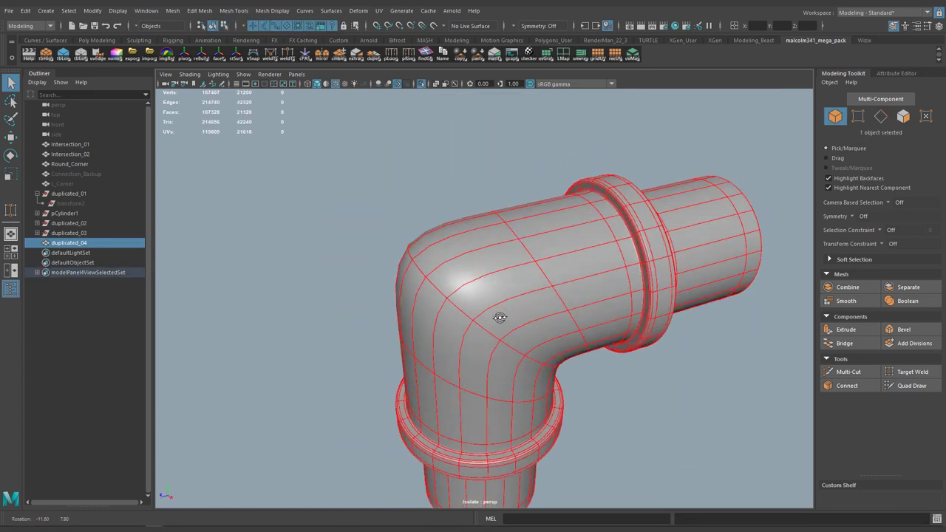
Return the elbow to unsmoothed display and bevel the mitre seam's edge loop with two segments and a fractional offset of about 0.30.
alt+right_drag(498, 317, 645, 288)
key(1)
right_drag(429, 255, 431, 235)
double_click(419, 273)
alt+drag(419, 272, 526, 267)
key(ctrl+b)
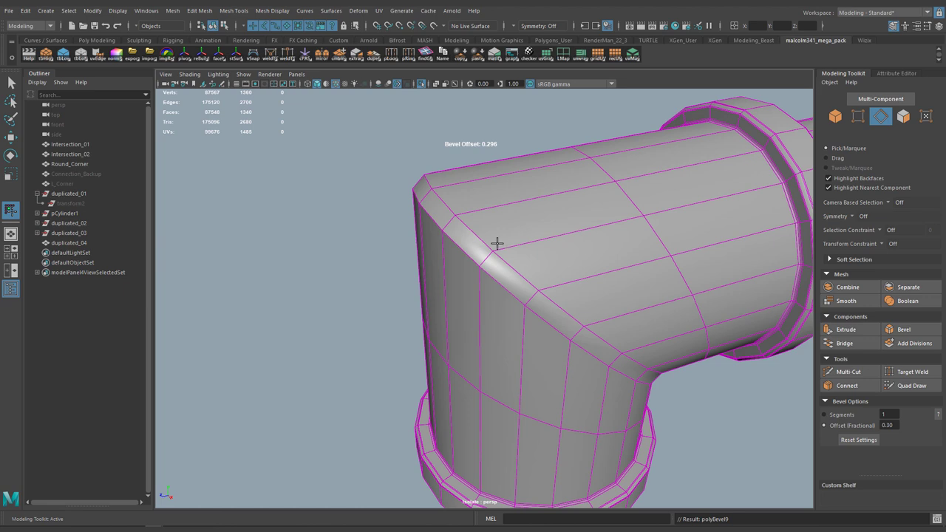
alt+drag(513, 220, 517, 238)
key(q)
Preview the bevelled elbow in smooth mode with the shaded wireframe hidden and examine its overall shape.
right_drag(532, 255, 584, 241)
alt+drag(584, 241, 550, 266)
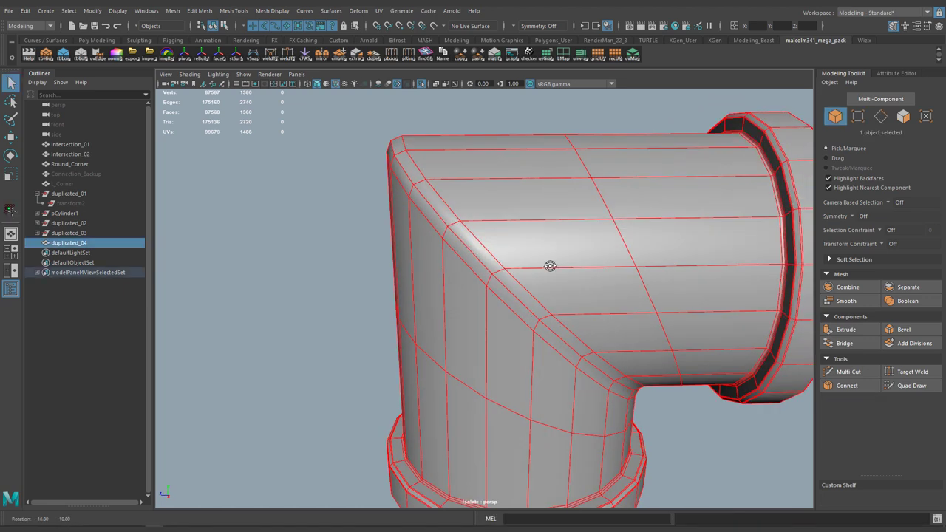
key(3)
scroll(549, 287, down, 5)
click(591, 375)
key(alt+5)
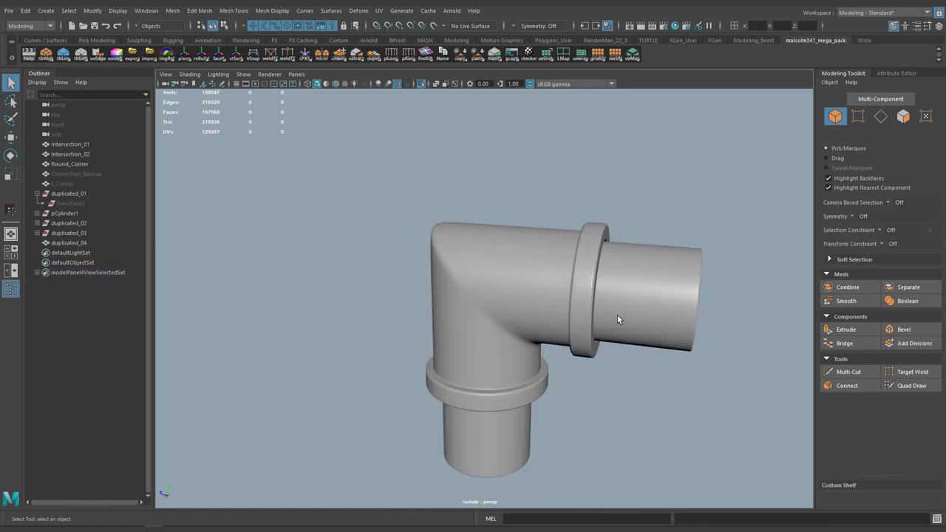
mouse_move(618, 318)
alt+mouse_down()
mouse_move(539, 306)
mouse_move(451, 319)
mouse_move(605, 321)
alt+mouse_up()
alt+right_drag(595, 371, 627, 364)
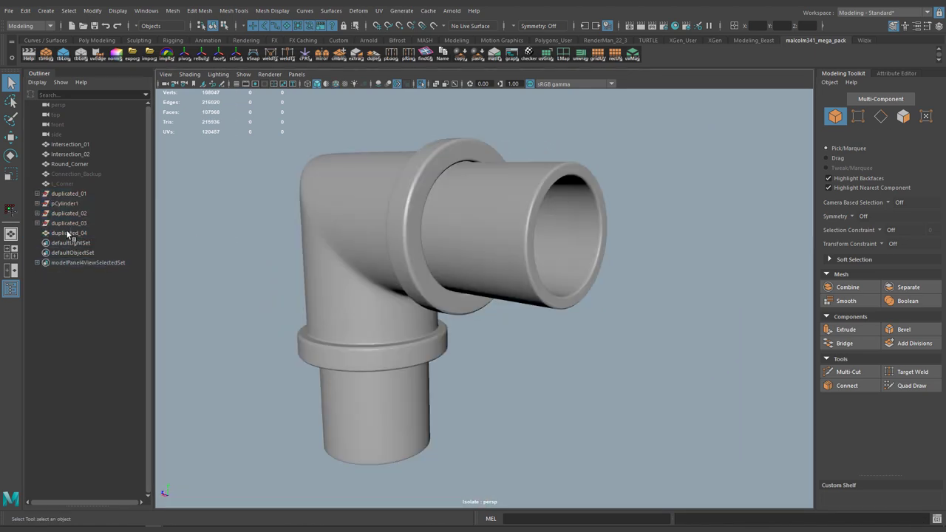
Select the objects from duplicated_01 through duplicated_04 and delete their construction history.
click(68, 234)
shift+click(59, 194)
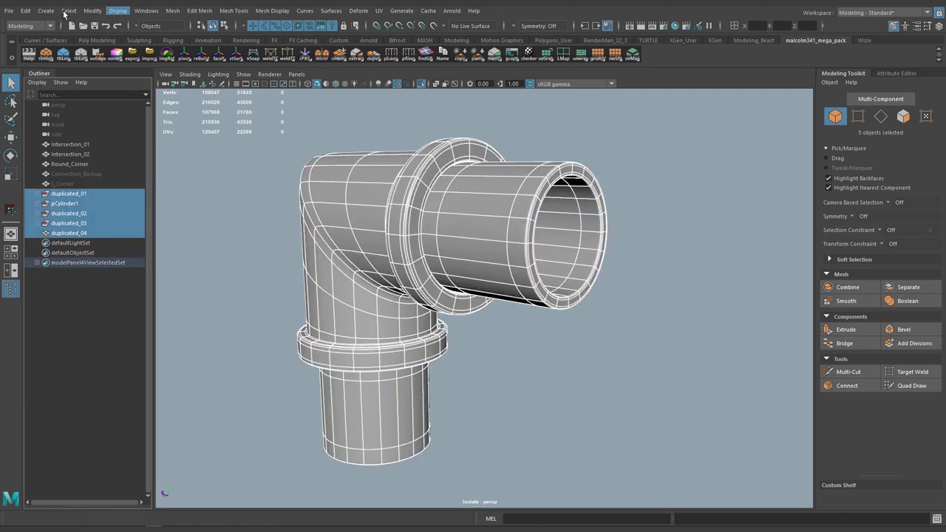
click(25, 11)
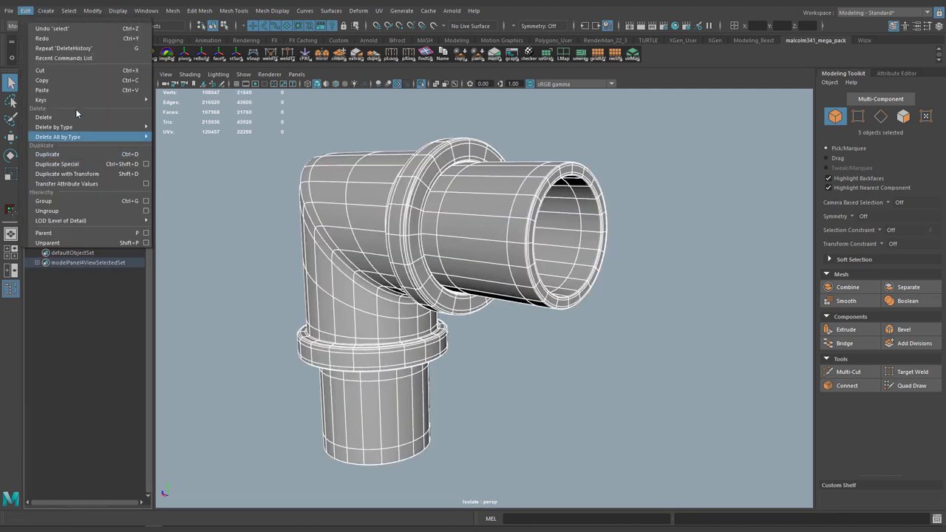
mouse_move(75, 128)
click(194, 126)
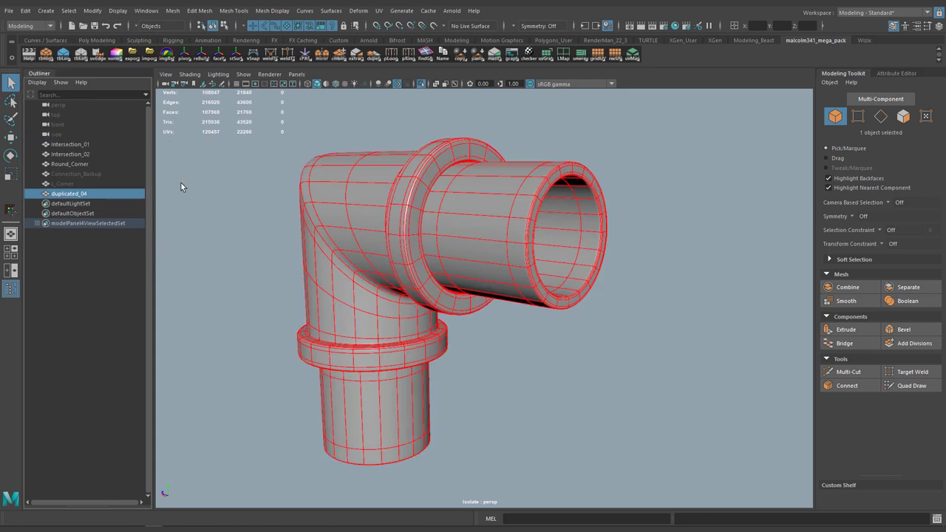
Rename the elbow mesh L_Corner1 and delete the old hidden L_Corner object.
double_click(74, 194)
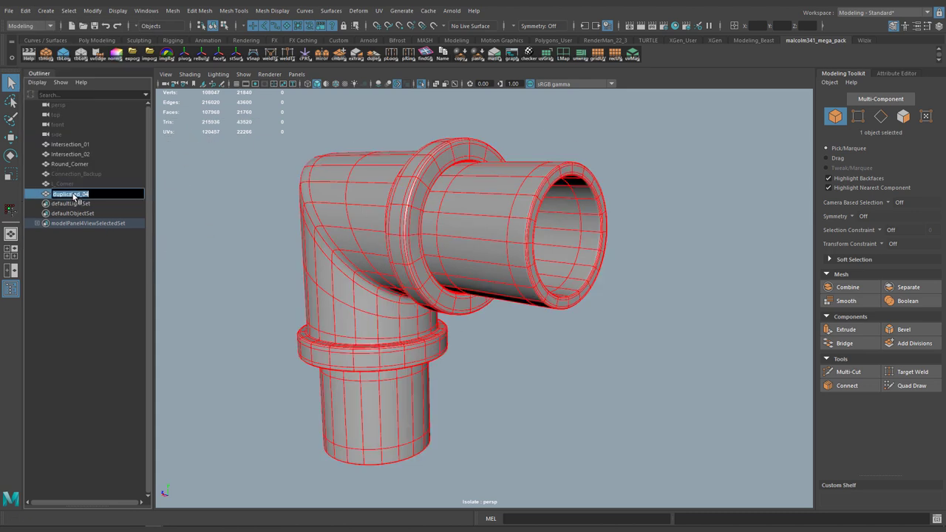
text(L_Corner1)
key(Return)
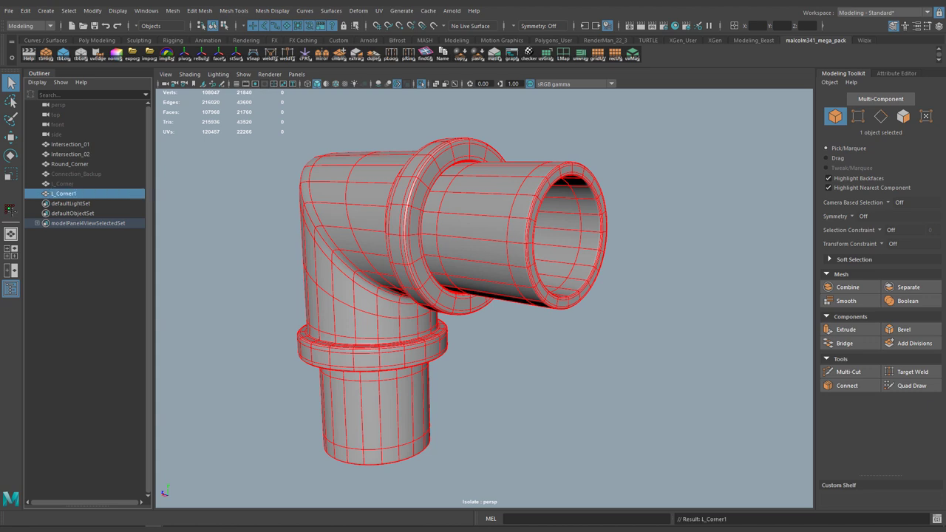
click(69, 182)
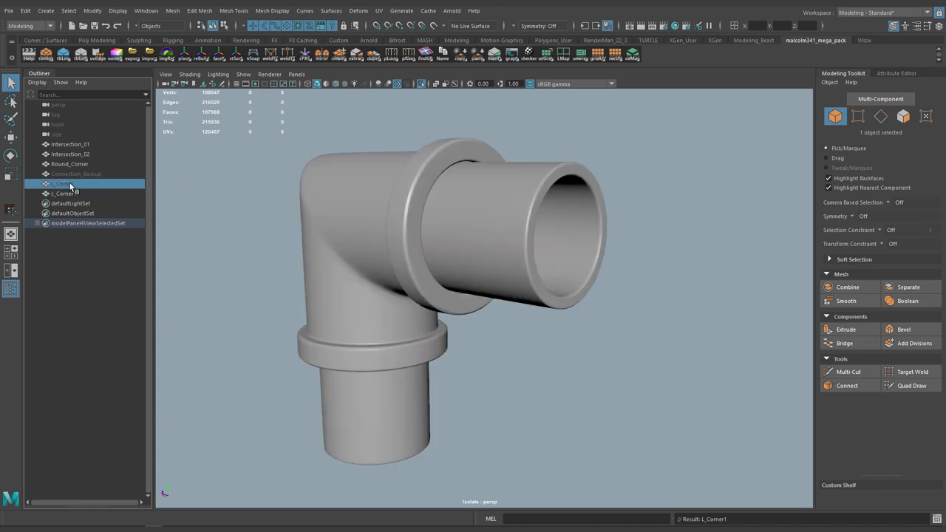
key(Delete)
Show the elbow unsmoothed with its wireframe and examine the topology of the lower pipe end, collar and rim.
click(321, 296)
key(1)
key(alt+5)
alt+middle_drag(331, 352, 367, 316)
alt+right_drag(367, 317, 440, 337)
mouse_move(439, 336)
alt+mouse_down()
mouse_move(481, 319)
mouse_move(530, 317)
alt+mouse_up()
alt+drag(446, 329, 519, 327)
alt+middle_drag(459, 350, 509, 311)
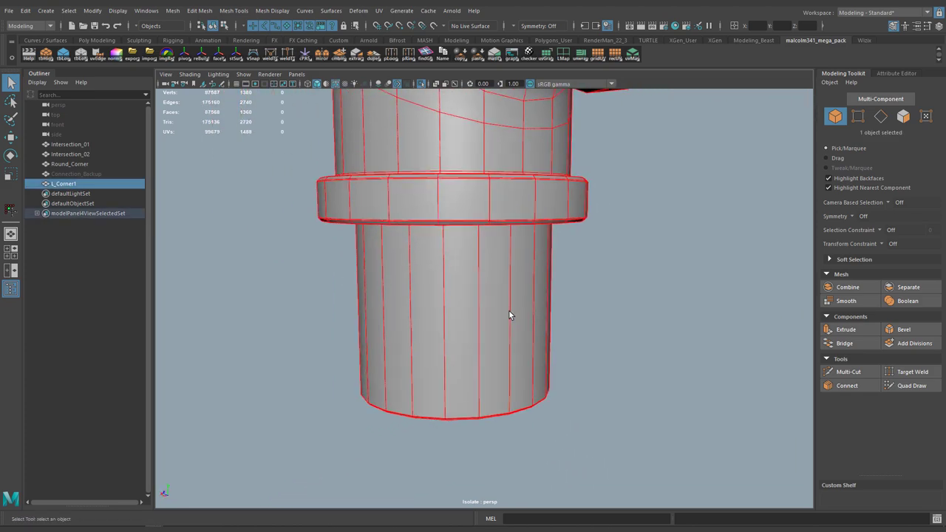
alt+right_drag(509, 311, 556, 322)
alt+drag(512, 321, 486, 302)
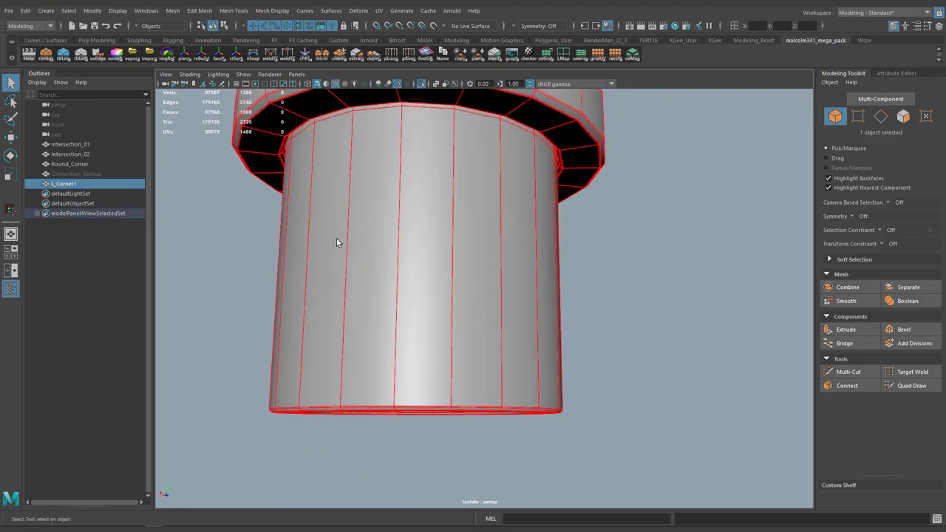
alt+drag(403, 307, 550, 282)
alt+right_drag(595, 258, 491, 255)
alt+middle_drag(491, 256, 466, 307)
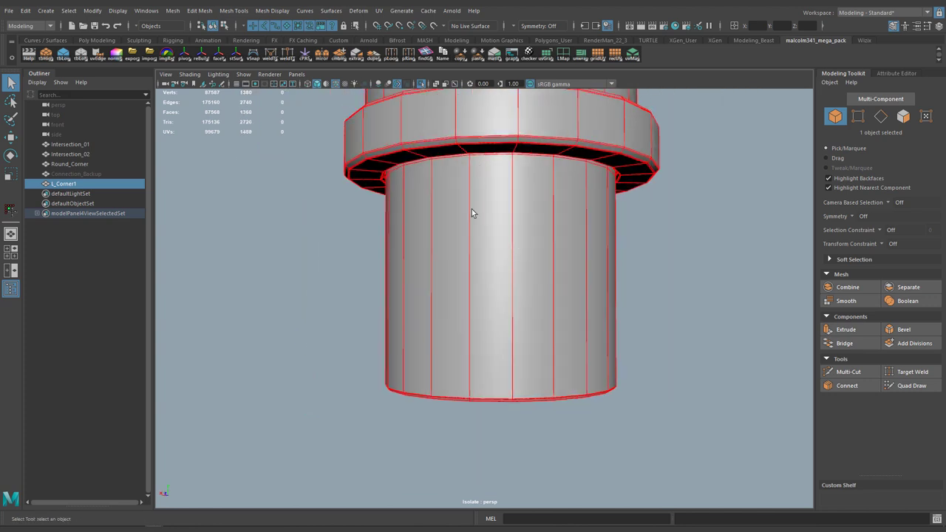
alt+drag(439, 323, 453, 267)
alt+right_drag(453, 267, 511, 250)
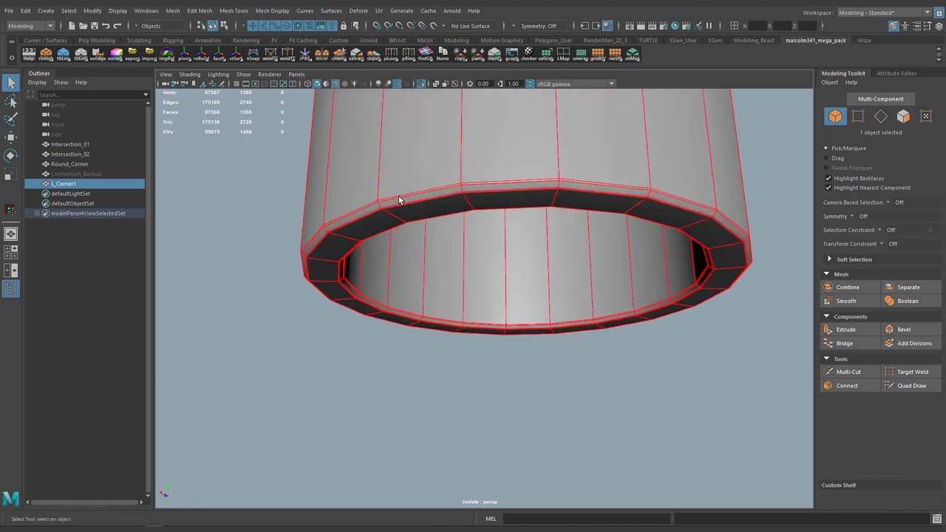
alt+drag(421, 139, 515, 217)
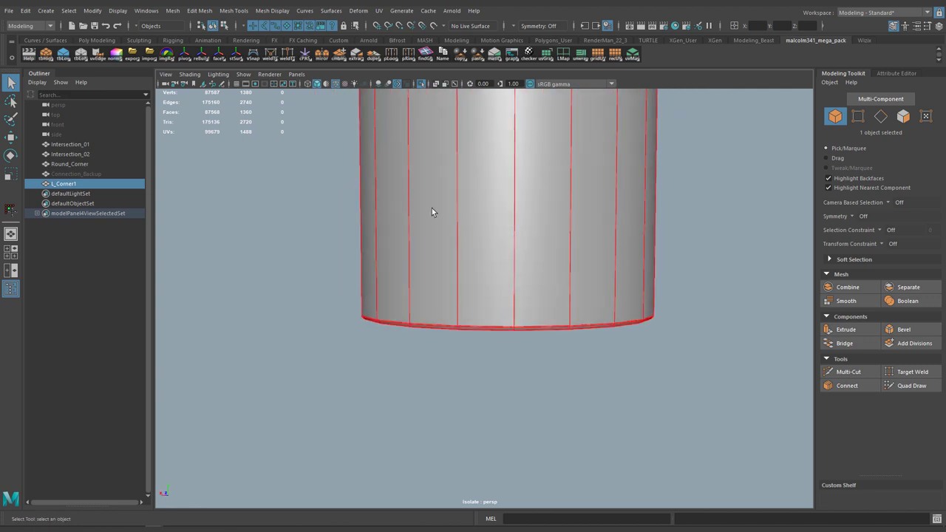
Preview the elbow in smooth mode and examine the lower pipe's end in the perspective and side views.
key(3)
alt+drag(429, 234, 412, 240)
alt+middle_drag(484, 226, 478, 250)
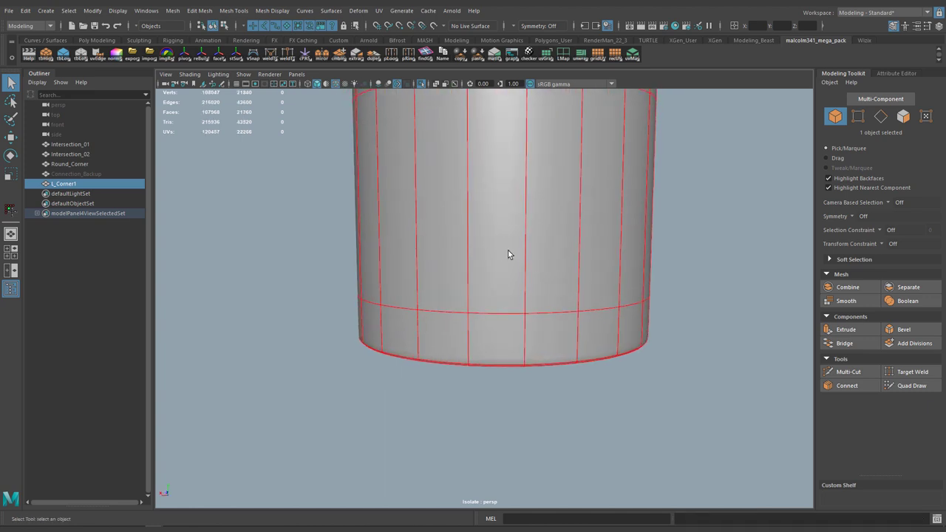
key(space)
key(space)
alt+right_drag(437, 279, 655, 275)
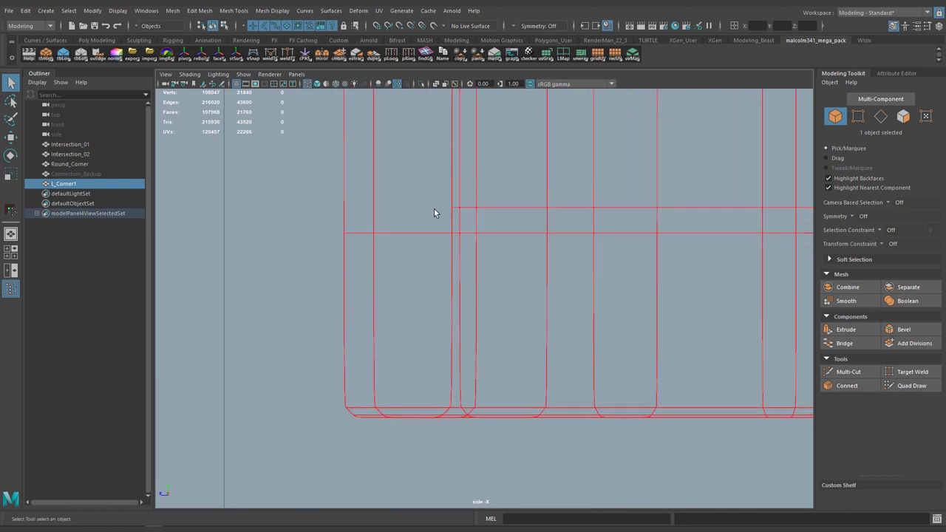
key(space)
key(space)
scroll(539, 231, down, 5)
scroll(484, 226, up, 4)
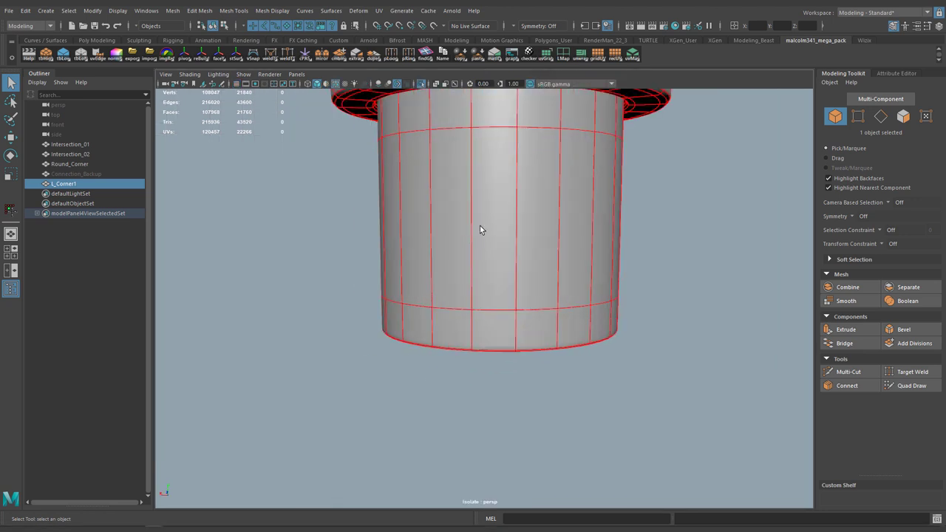
Insert an edge loop around the middle of the lower pipe section with Multi-Cut and check the rim's smoothed shape.
key(F7)
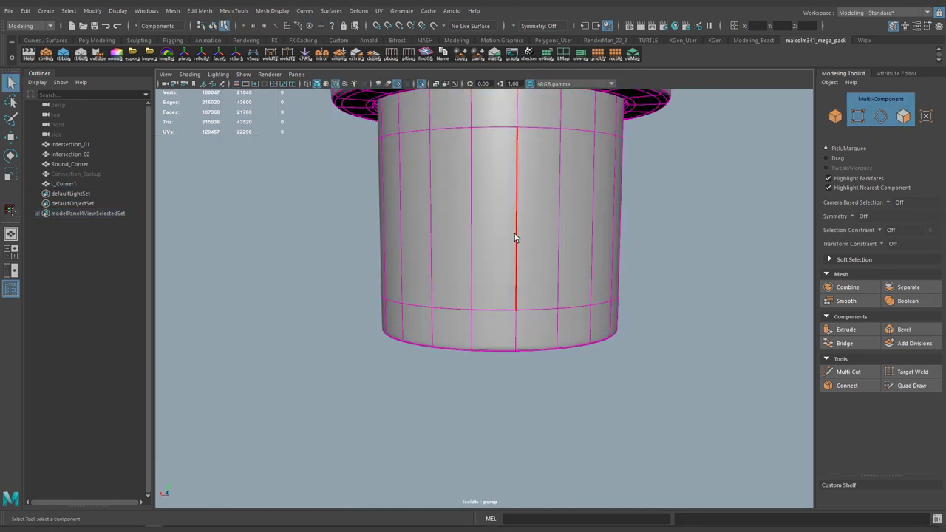
key(ctrl+shift+x)
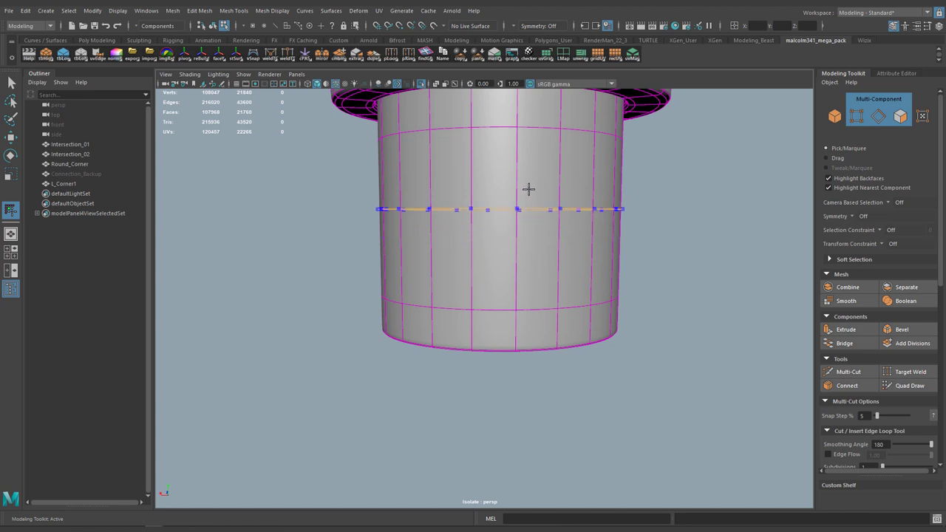
ctrl+click(518, 220)
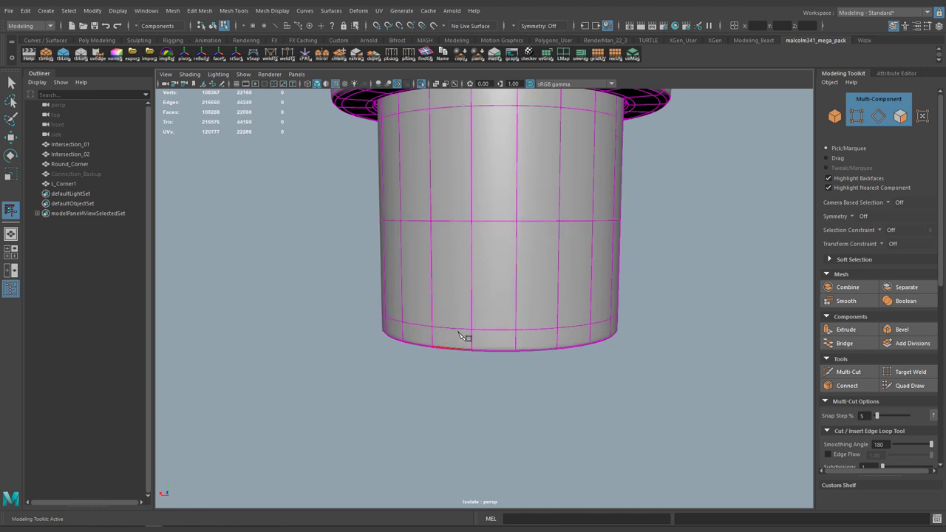
alt+drag(402, 332, 270, 201)
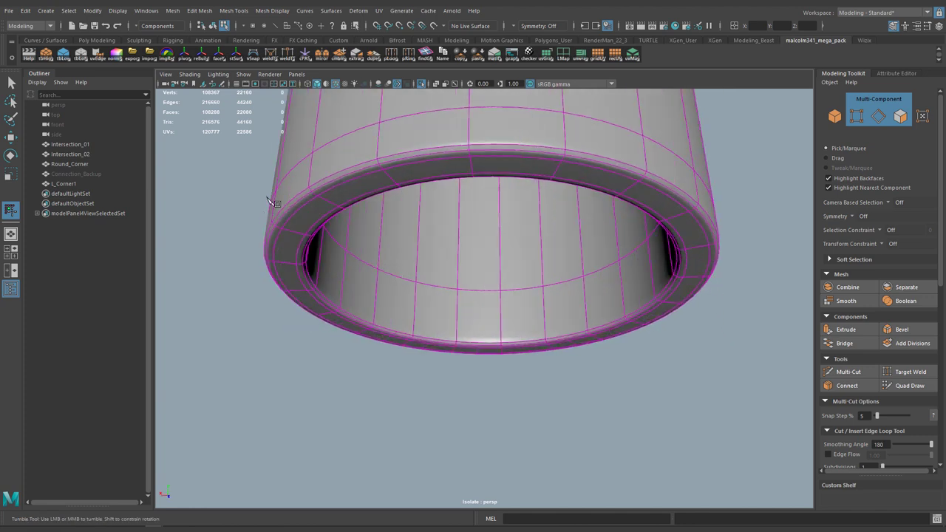
alt+drag(425, 244, 558, 248)
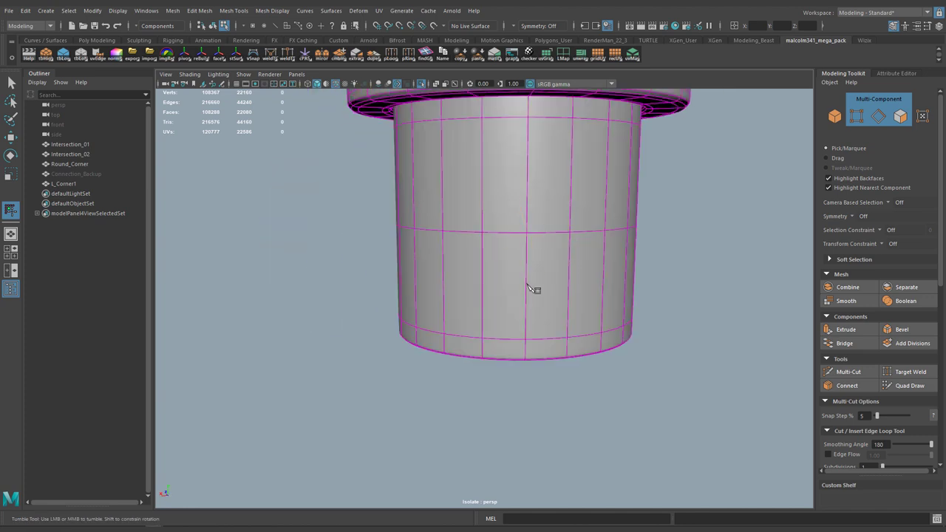
Insert an edge loop with Multi-Cut around the middle of the elbow's horizontal end section, beyond its collar.
click(481, 233)
scroll(555, 255, down, 4)
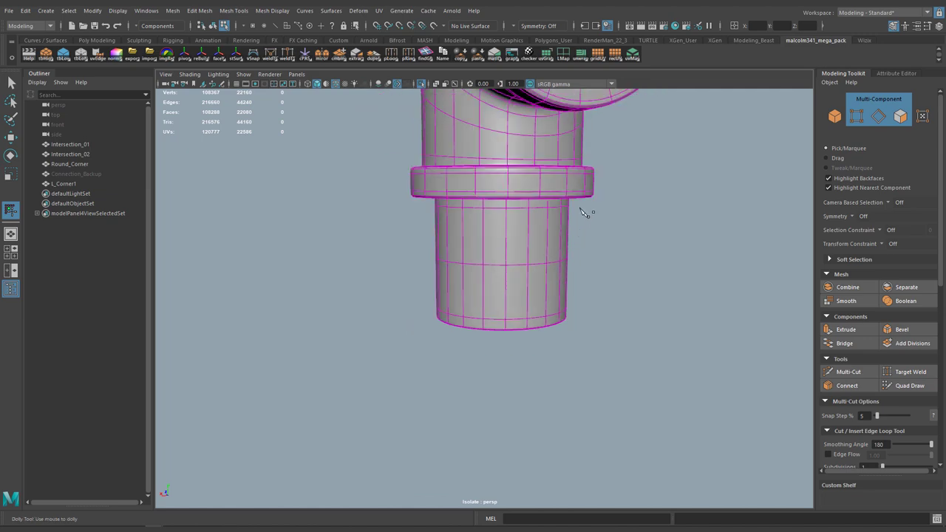
alt+drag(581, 206, 631, 294)
scroll(534, 351, down, 4)
scroll(631, 294, up, 3)
alt+middle_drag(632, 297, 542, 298)
alt+drag(542, 297, 578, 300)
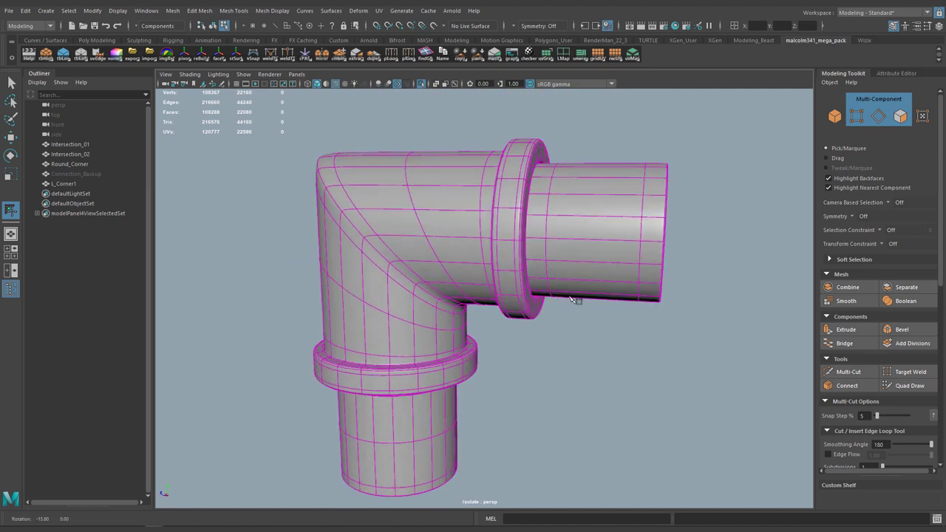
ctrl+middle_click(583, 231)
Examine the smoothed lower collar up close, leave Multi-Cut and return the elbow to object mode.
alt+drag(619, 367, 568, 372)
alt+middle_drag(491, 405, 579, 321)
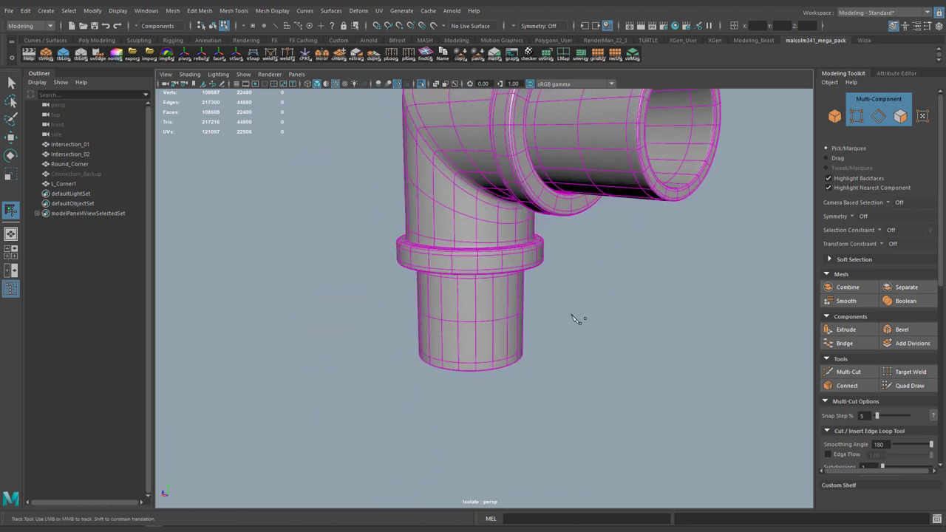
scroll(578, 321, up, 4)
alt+drag(575, 323, 527, 337)
scroll(473, 313, up, 4)
alt+middle_drag(448, 292, 532, 319)
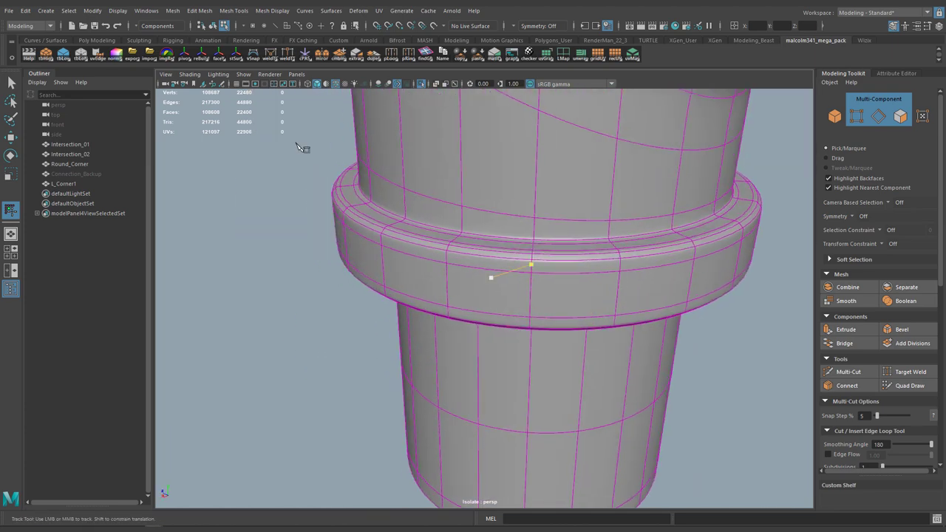
click(11, 82)
right_drag(473, 150, 518, 138)
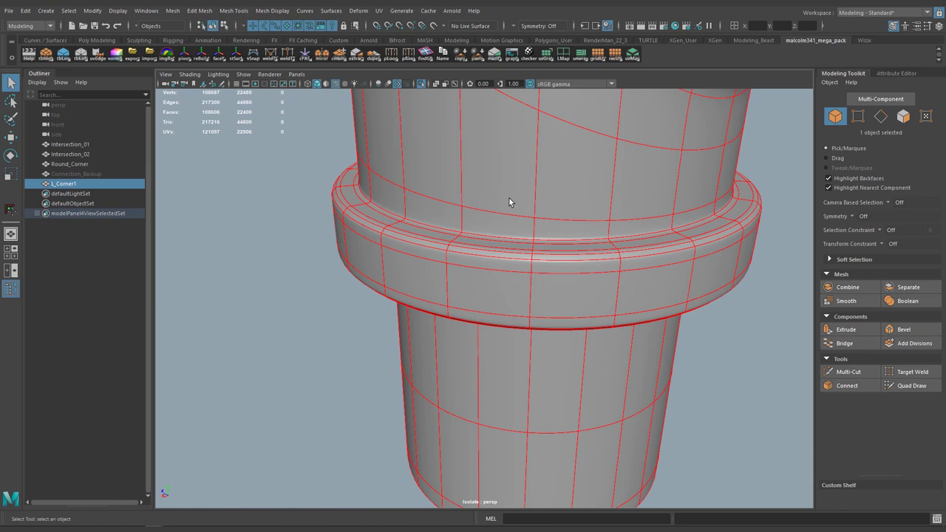
Show the elbow unsmoothed and examine the supporting edge loops and open faces around the lower collar.
key(1)
scroll(500, 241, down, 4)
alt+drag(501, 241, 460, 230)
alt+drag(434, 290, 507, 255)
mouse_move(484, 203)
alt+mouse_down()
mouse_move(469, 186)
mouse_move(422, 190)
mouse_move(456, 152)
mouse_move(467, 206)
alt+mouse_up()
scroll(467, 207, up, 3)
alt+middle_drag(480, 246, 487, 256)
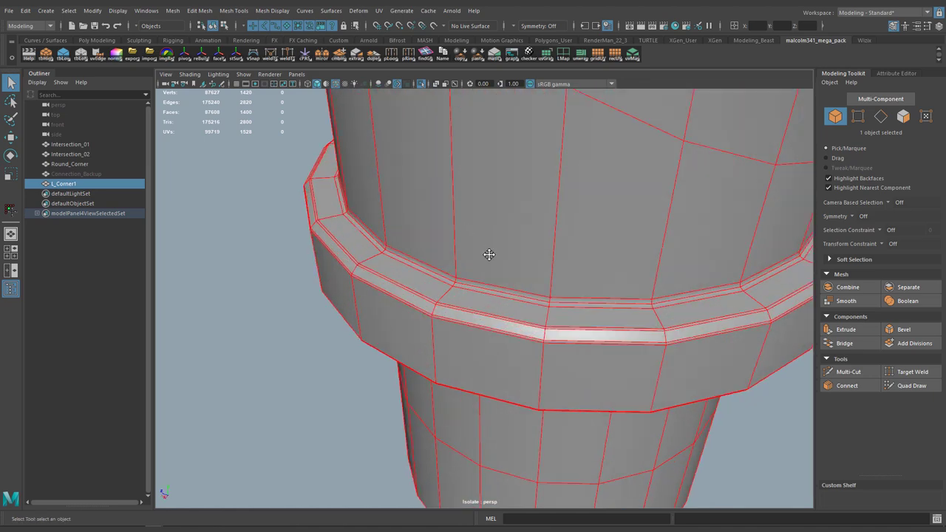
mouse_move(488, 256)
alt+mouse_down()
mouse_move(511, 251)
mouse_move(503, 255)
alt+mouse_up()
alt+middle_drag(503, 255, 501, 273)
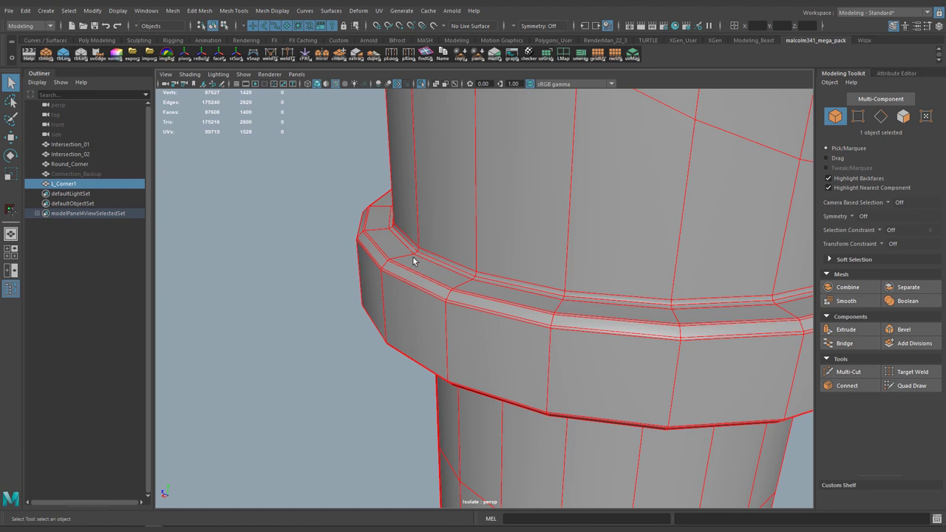
alt+drag(479, 261, 493, 283)
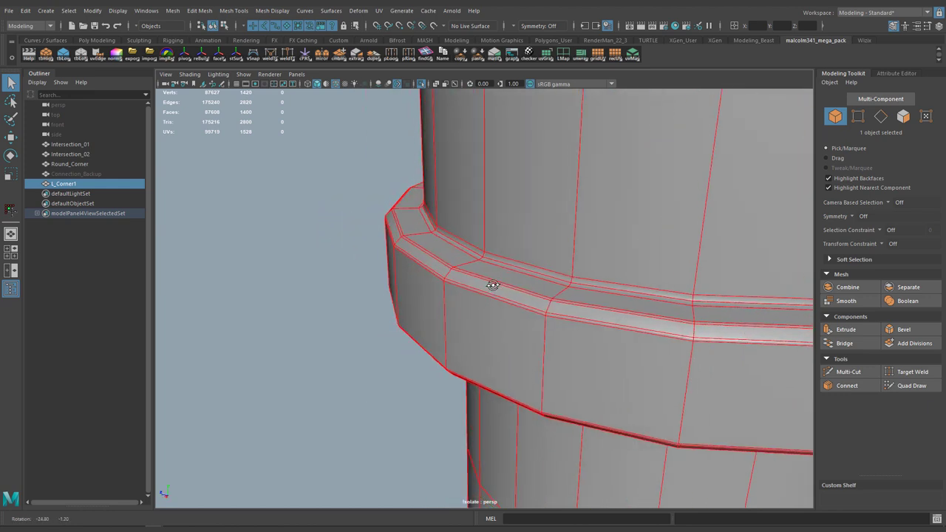
Duplicate the faces of the lower collar and pipe end as a mesh named Connection_Backup, and hide the L_Corner elbow.
right_click(611, 288)
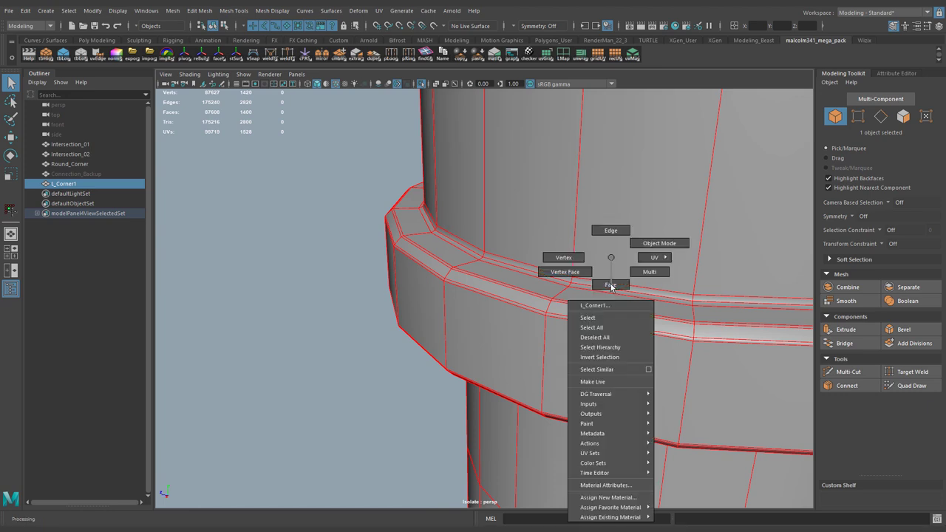
right_drag(611, 257, 611, 287)
scroll(573, 363, down, 8)
alt+drag(574, 366, 592, 344)
drag(645, 405, 373, 157)
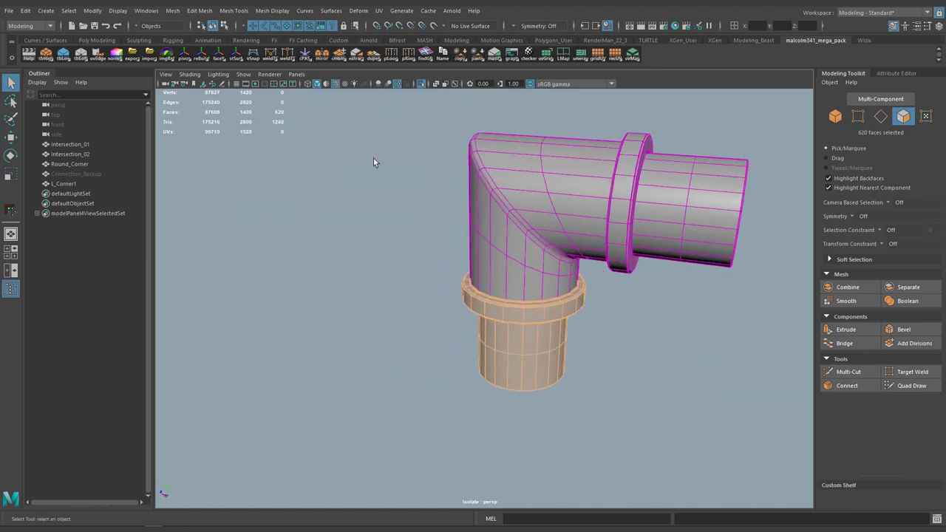
click(375, 58)
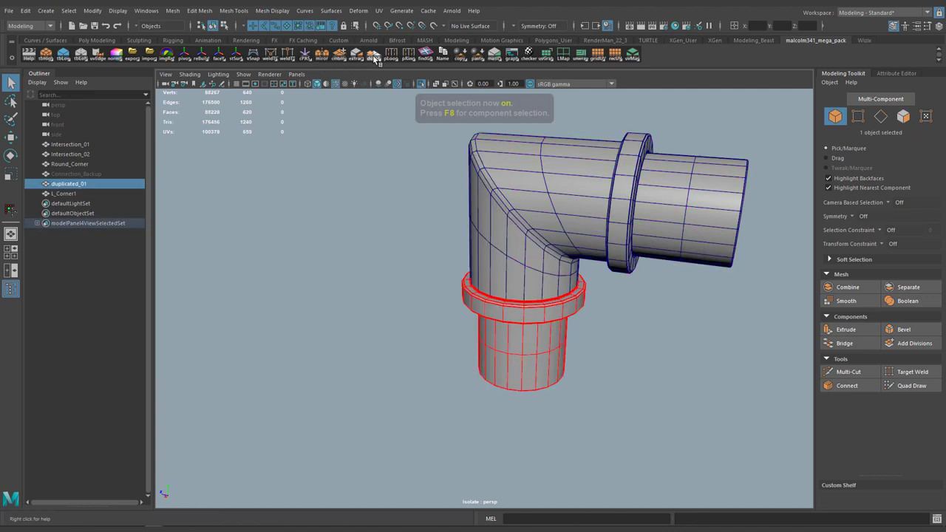
double_click(58, 184)
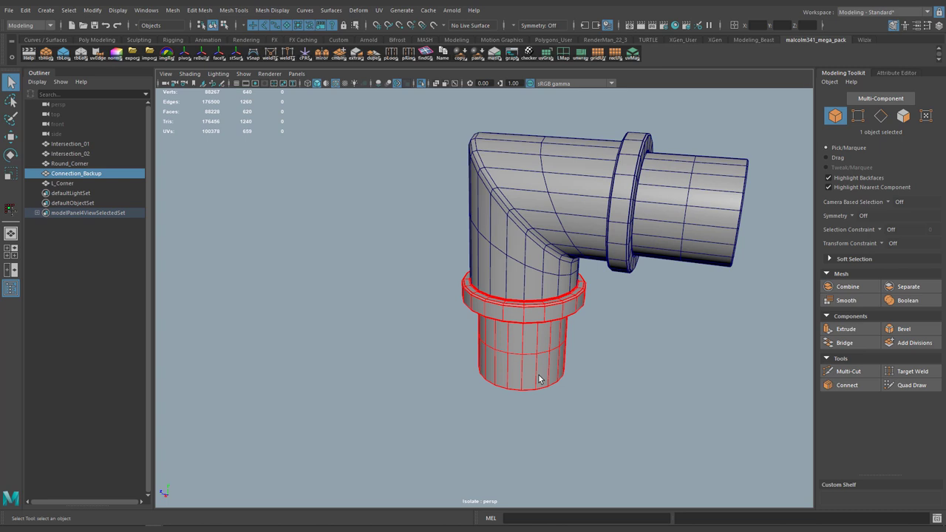
key(h)
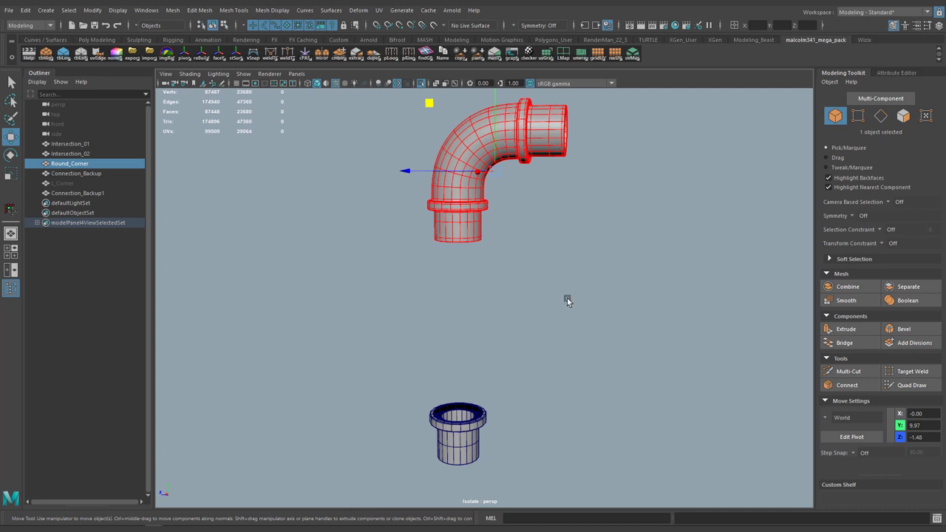
Create a polygon torus at the origin and rotate it 90° so that it stands upright.
click(619, 304)
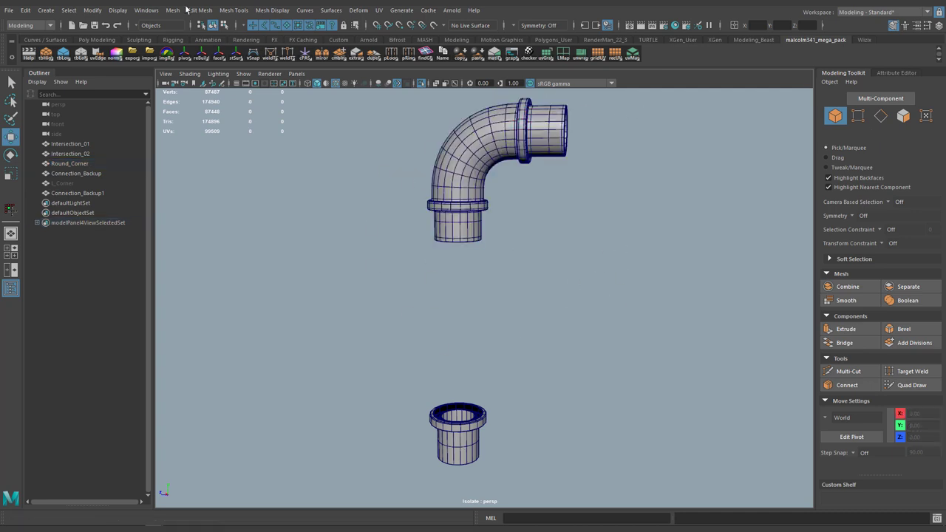
click(46, 11)
mouse_move(81, 45)
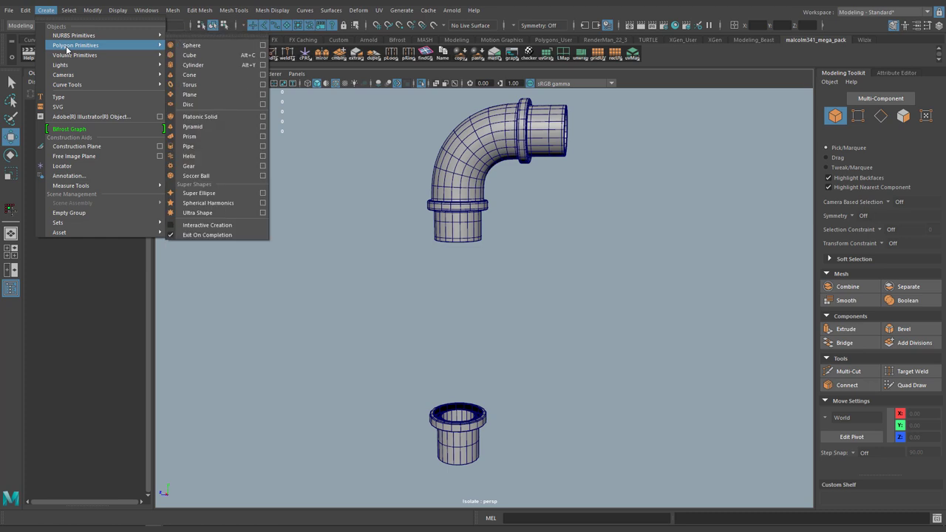
click(206, 84)
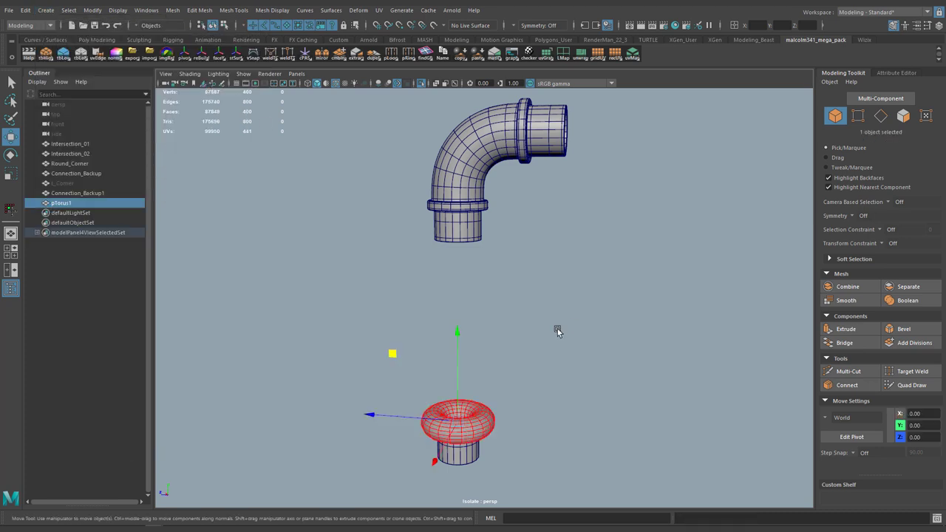
key(e)
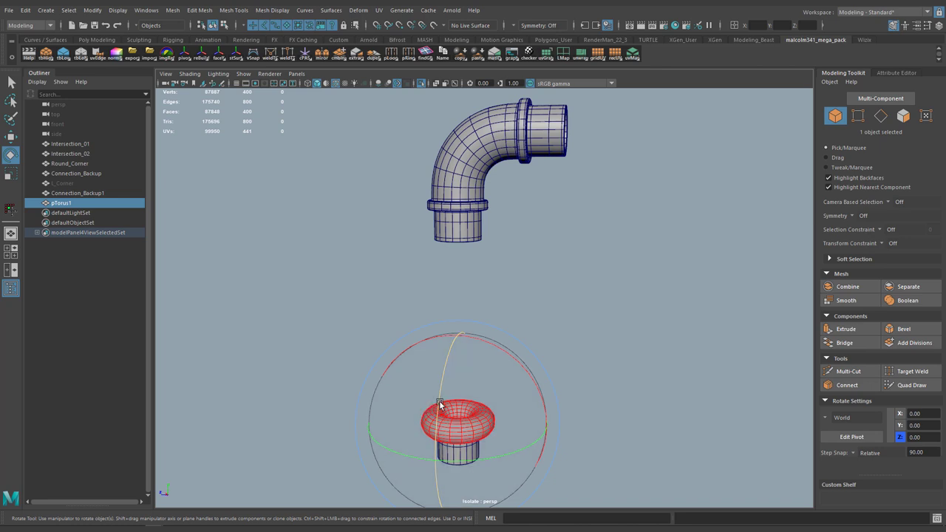
alt+drag(449, 347, 633, 337)
key(f)
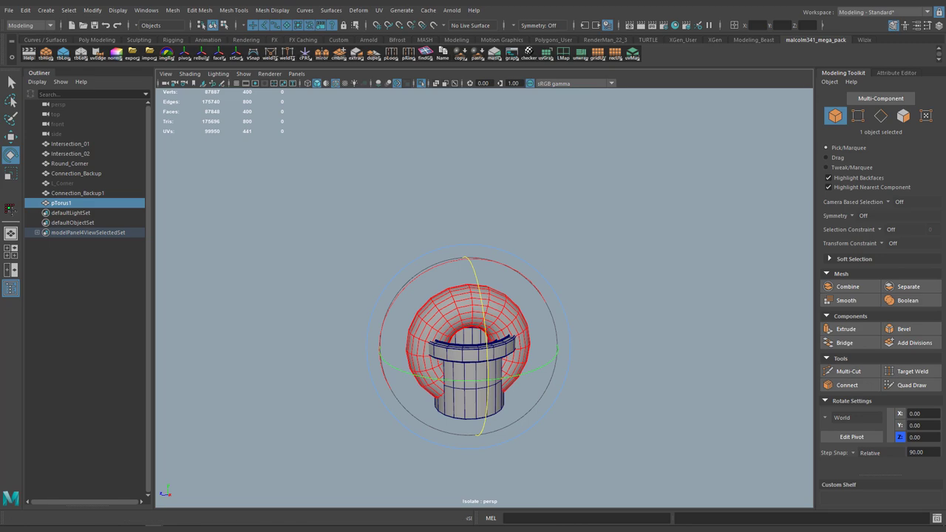
drag(500, 317, 476, 281)
Scale the torus to about 1.84 and offset it to about Y 0.72, Z -1.50, with one side over the connection.
key(space)
key(space)
alt+middle_drag(494, 317, 583, 220)
key(r)
mouse_move(498, 351)
mouse_down()
mouse_move(513, 360)
mouse_move(605, 303)
mouse_move(654, 303)
mouse_move(624, 297)
mouse_move(628, 303)
mouse_up()
key(w)
key(r)
key(w)
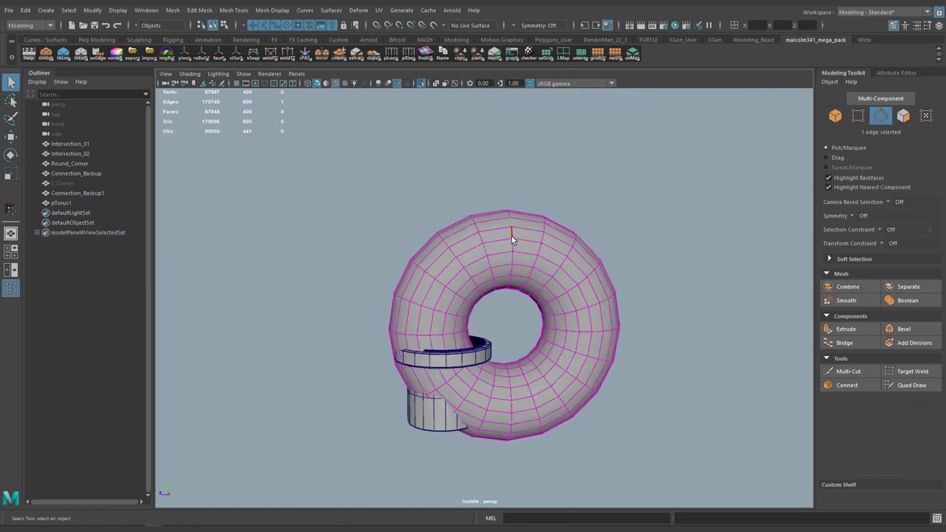
Select two cross-section edge loops a quarter turn apart on the torus and detach the mesh along them.
double_click(511, 242)
scroll(503, 327, up, 4)
alt+middle_drag(511, 319, 560, 279)
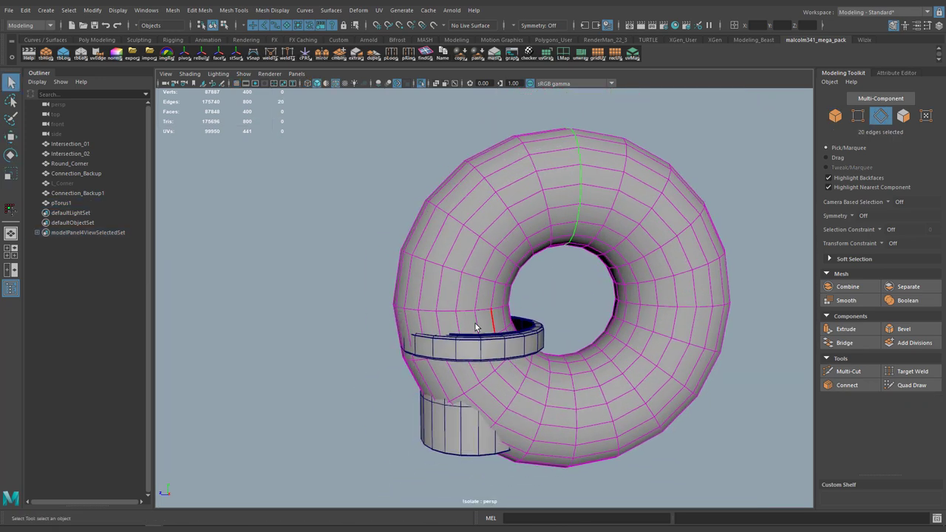
shift+double_click(463, 314)
alt+drag(463, 314, 522, 318)
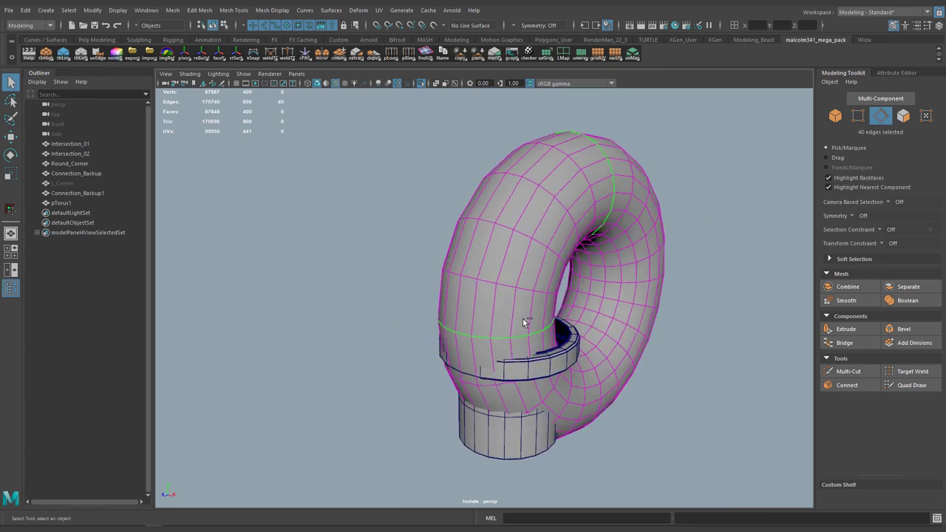
key(g)
Delete the unwanted three quarters of the torus, keeping only the 90° bend above the connection.
alt+drag(557, 222, 503, 231)
right_drag(504, 231, 506, 252)
alt+drag(506, 253, 495, 255)
mouse_move(495, 255)
alt+middle_down()
mouse_move(513, 258)
mouse_move(488, 248)
alt+middle_up()
alt+drag(488, 248, 481, 246)
double_click(591, 226)
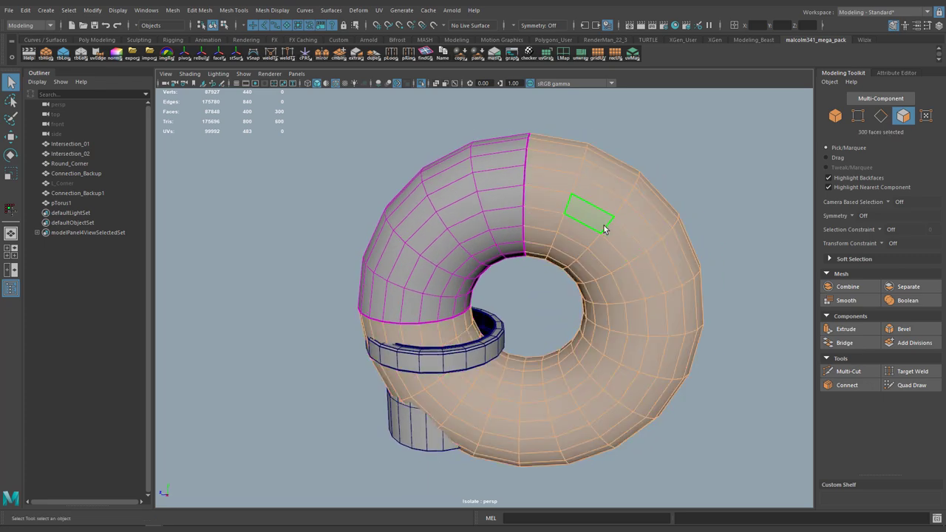
key(Delete)
right_drag(355, 175, 421, 160)
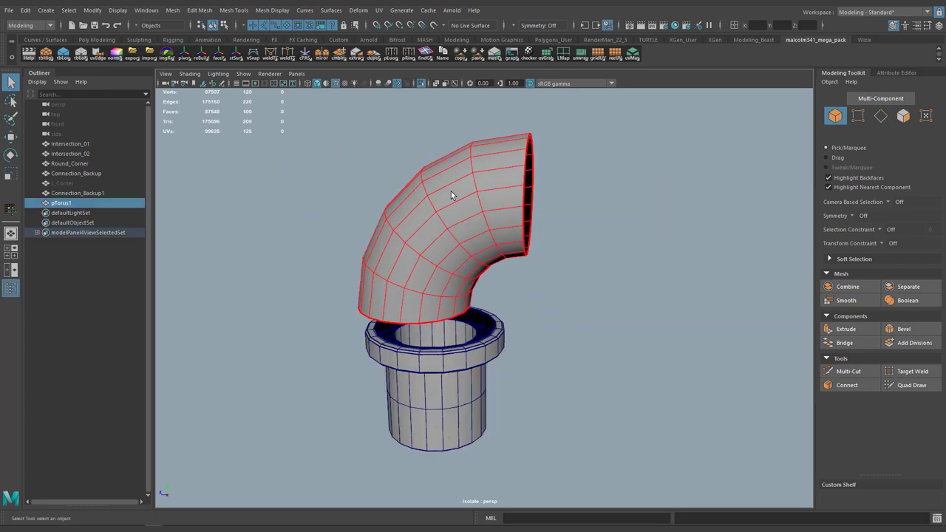
Snap the torus bend's pivot to a vertex where its lower opening meets the collar's inner rim.
key(w)
alt+right_drag(452, 193, 518, 307)
alt+drag(518, 308, 553, 312)
alt+middle_drag(628, 318, 585, 295)
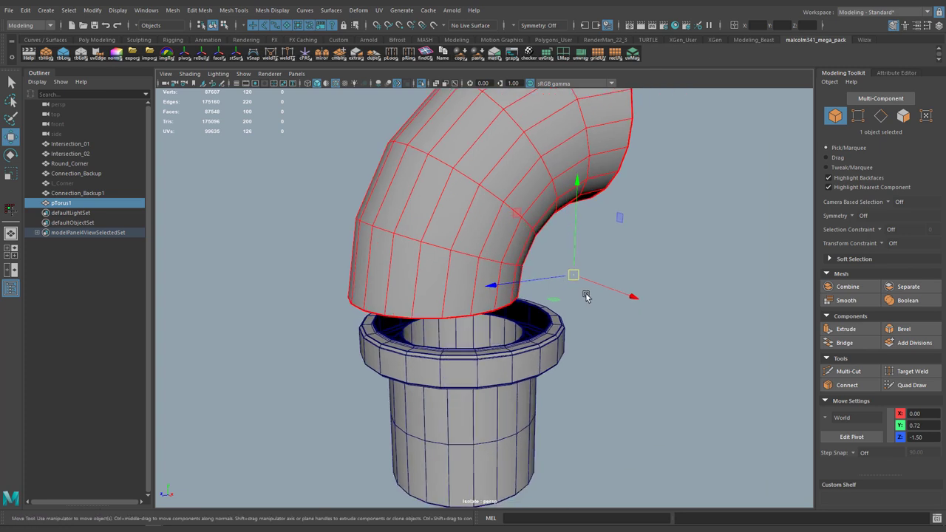
key(d)
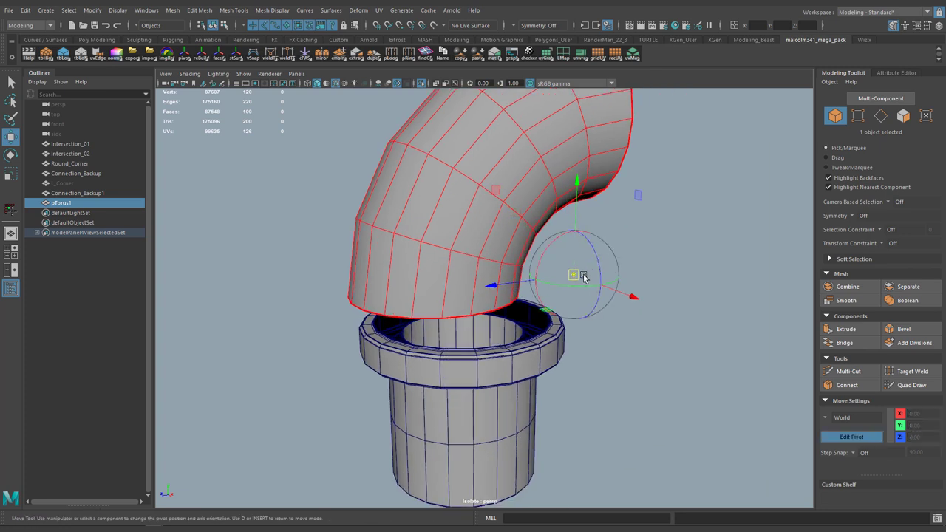
key(v)
drag(576, 276, 493, 350)
key(v)
scroll(511, 349, up, 5)
alt+middle_drag(493, 350, 537, 330)
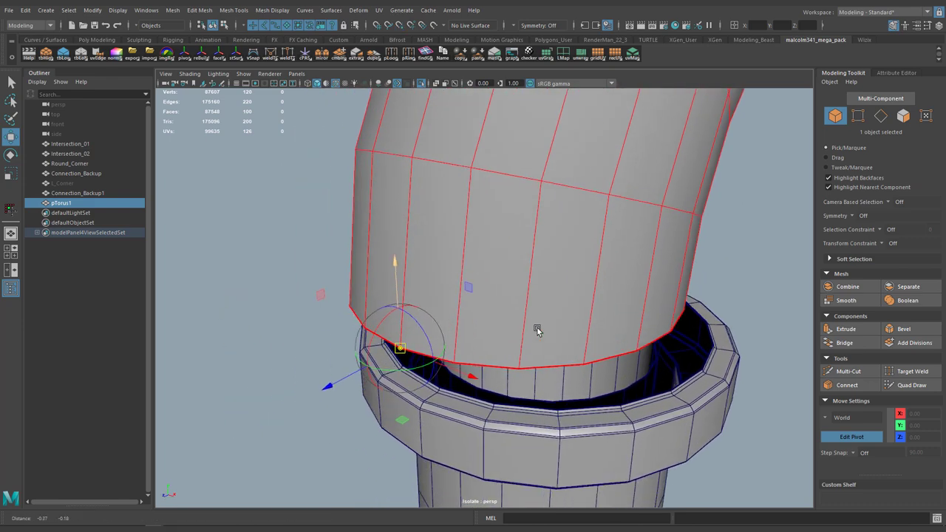
alt+drag(537, 330, 507, 372)
key(d)
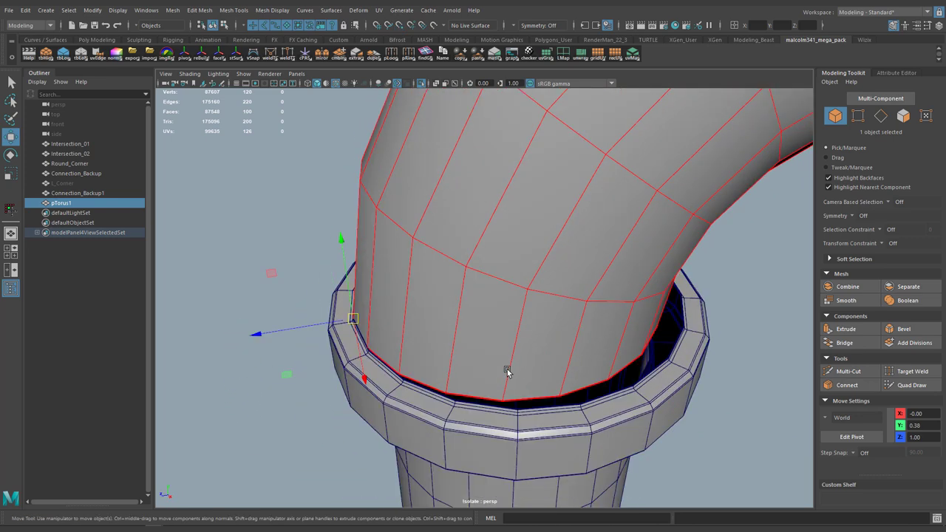
Scale the torus bend uniformly to about 2.00 from its new pivot to fit the collar opening.
key(r)
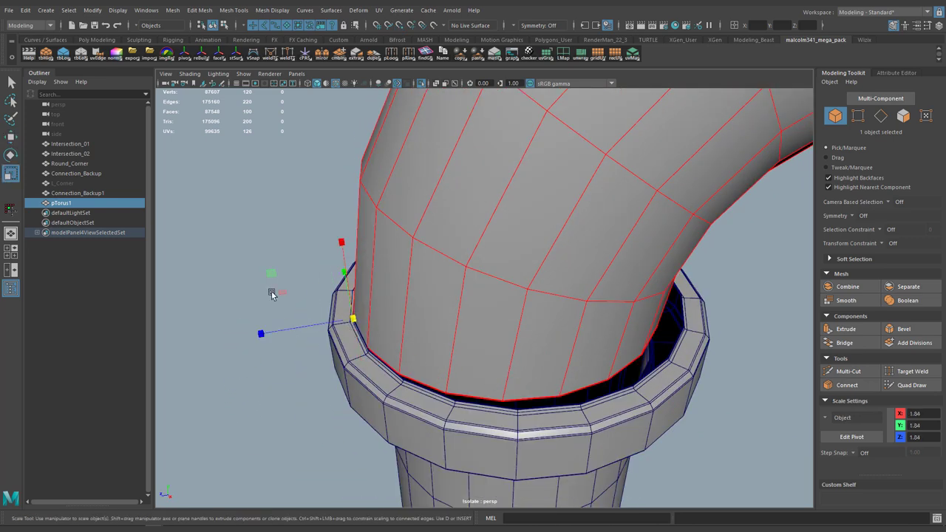
drag(355, 321, 595, 315)
scroll(532, 370, up, 4)
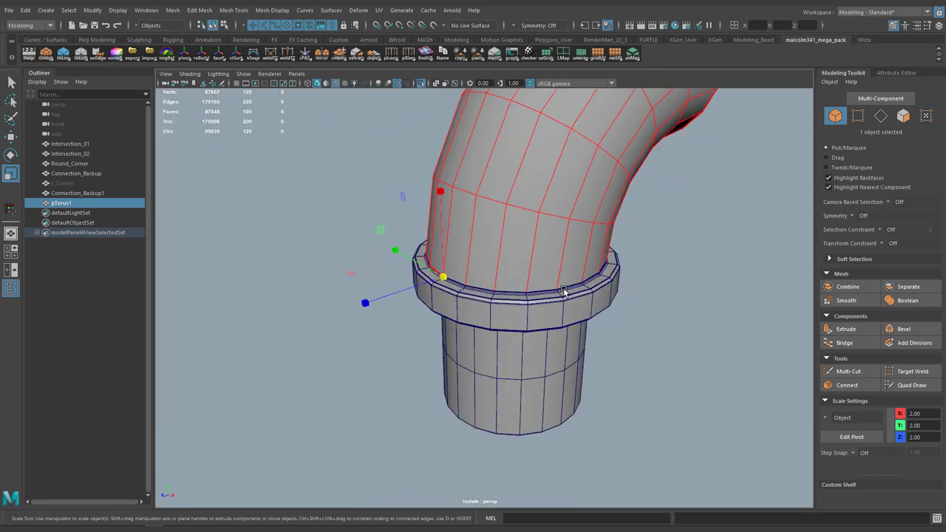
alt+drag(564, 292, 488, 310)
scroll(539, 311, down, 2)
Select the connection together with the torus bend and compare how their edges line up around the collar.
shift+click(520, 359)
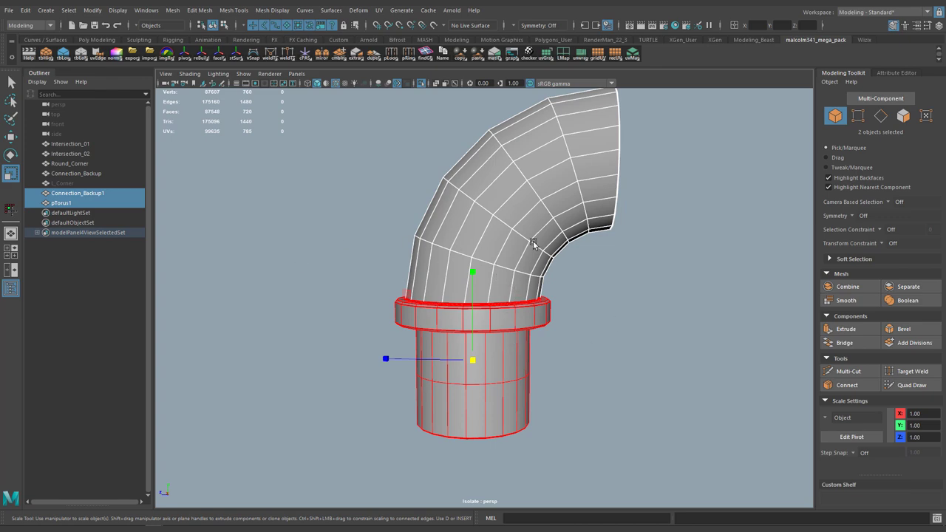
alt+drag(499, 276, 476, 245)
scroll(613, 238, up, 2)
mouse_move(614, 238)
alt+mouse_down()
mouse_move(502, 247)
mouse_move(609, 225)
alt+mouse_up()
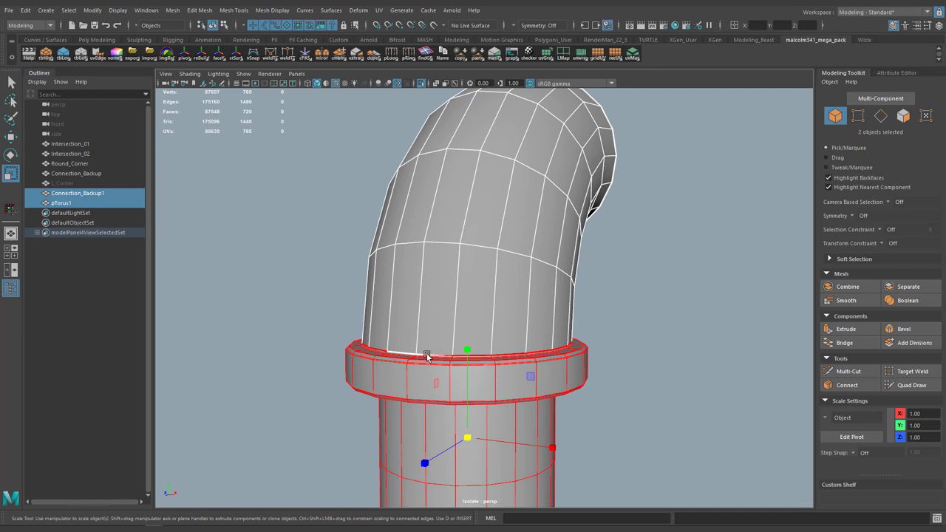
alt+drag(454, 345, 472, 164)
alt+drag(476, 267, 503, 269)
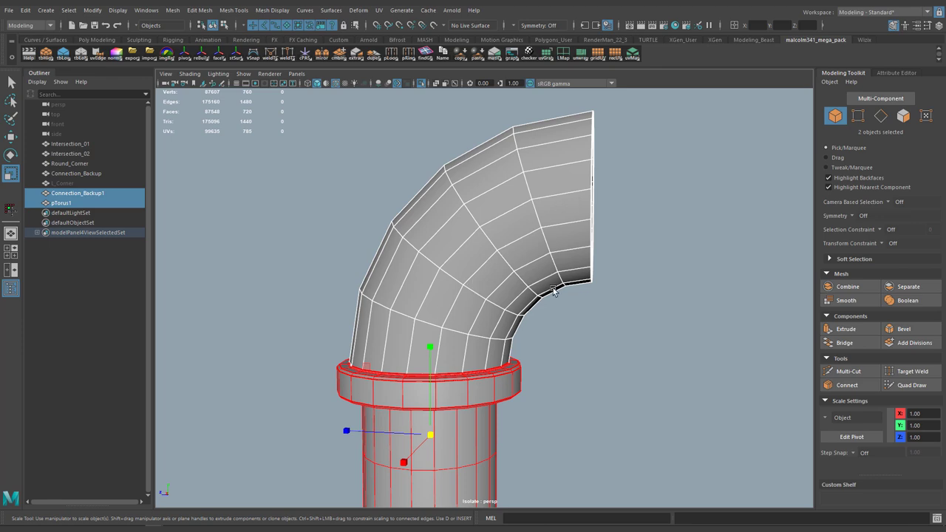
alt+drag(554, 290, 544, 212)
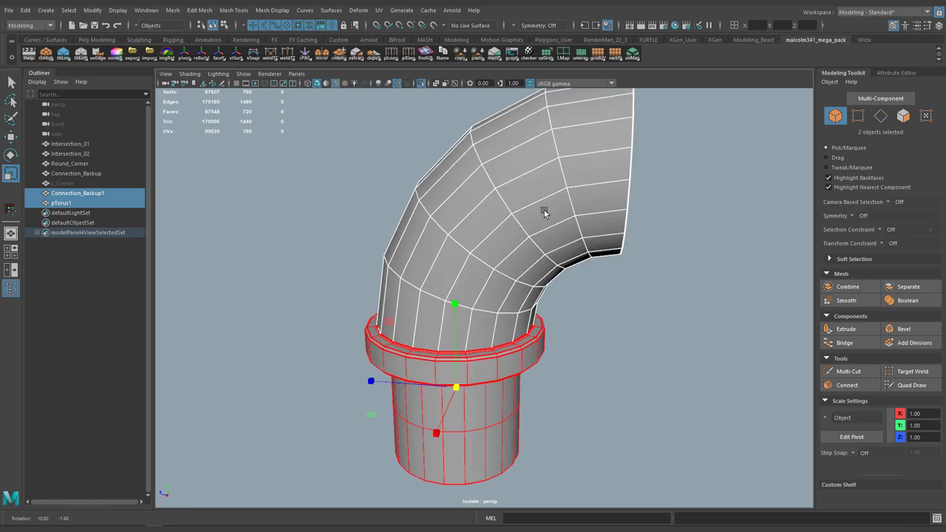
Delete the trial torus bend and keep the connection piece.
right_drag(539, 154, 587, 141)
click(513, 209)
key(Delete)
Extrude the 20-edge inner rim loop of the connection piece's collar straight up to a height of about 0.69.
click(522, 341)
key(q)
key(f)
alt+drag(563, 308, 565, 271)
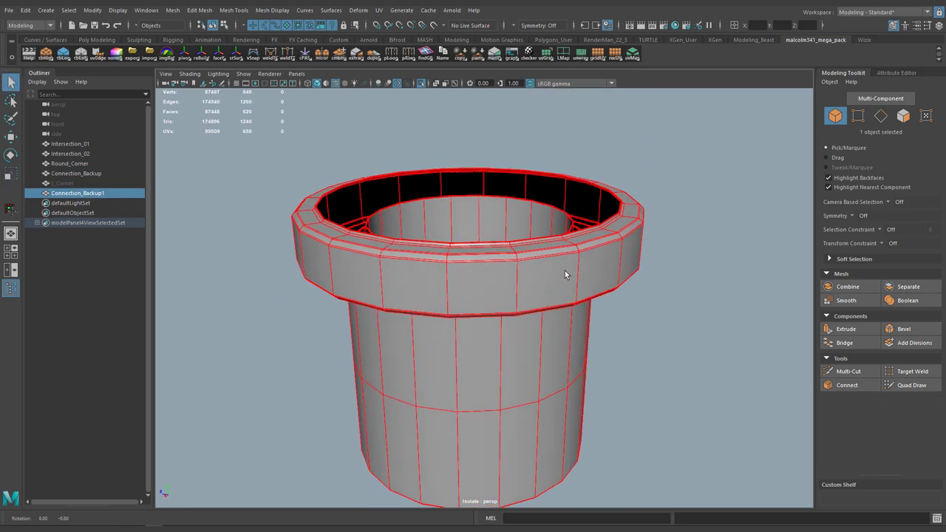
scroll(565, 274, up, 5)
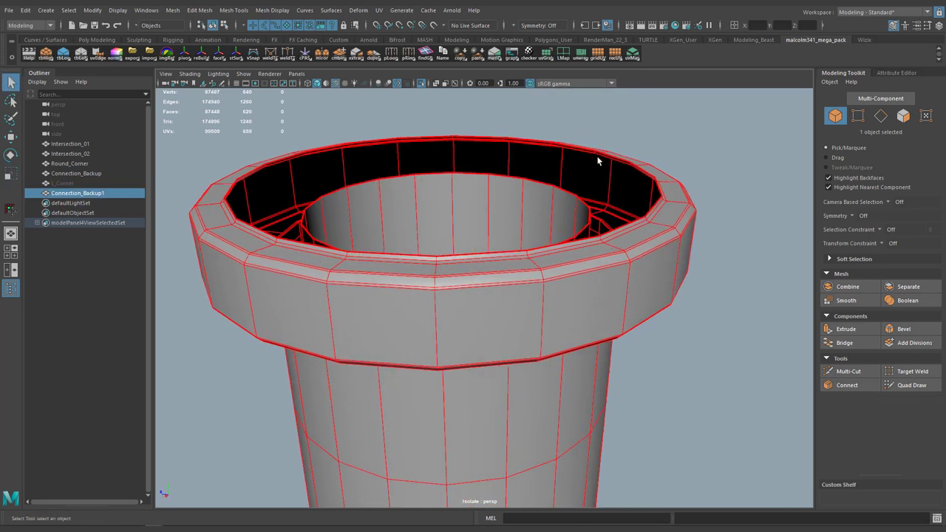
right_drag(538, 260, 536, 229)
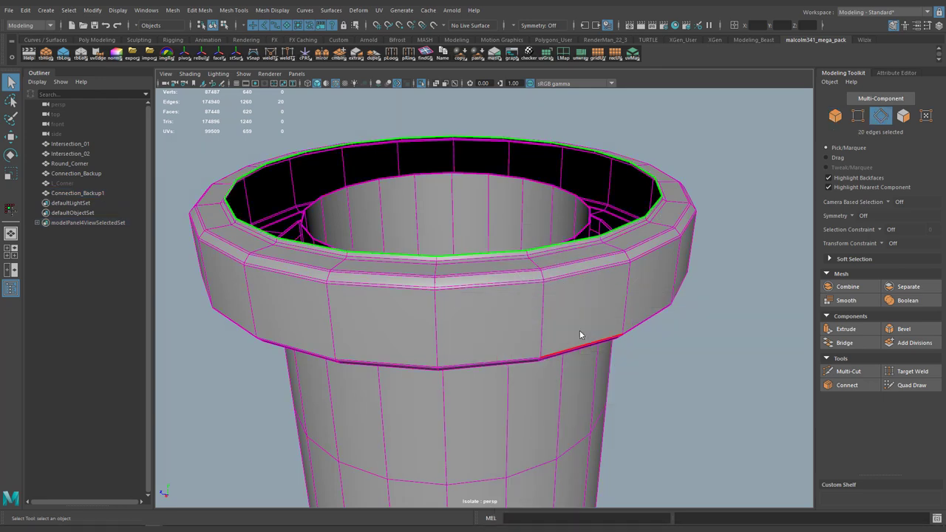
key(space)
key(space)
scroll(629, 418, up, 3)
alt+middle_drag(486, 323, 597, 336)
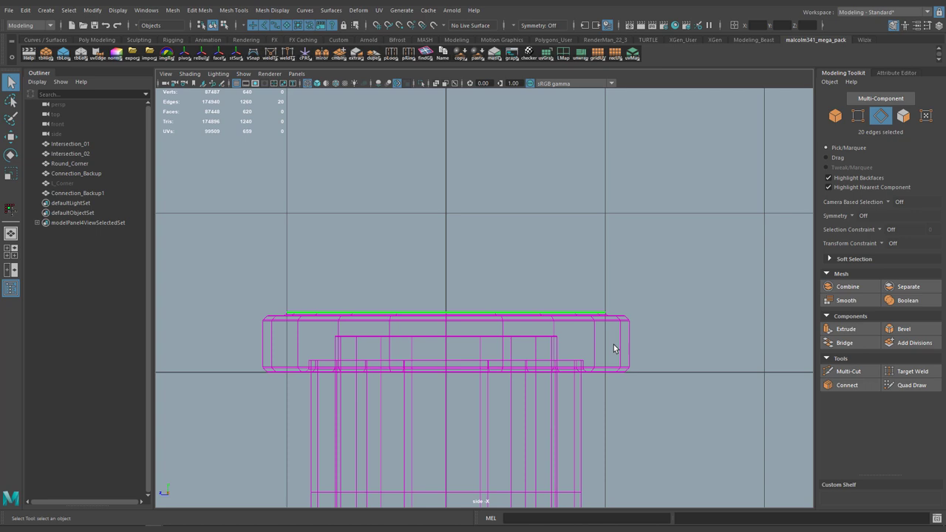
key(w)
shift+drag(604, 274, 604, 236)
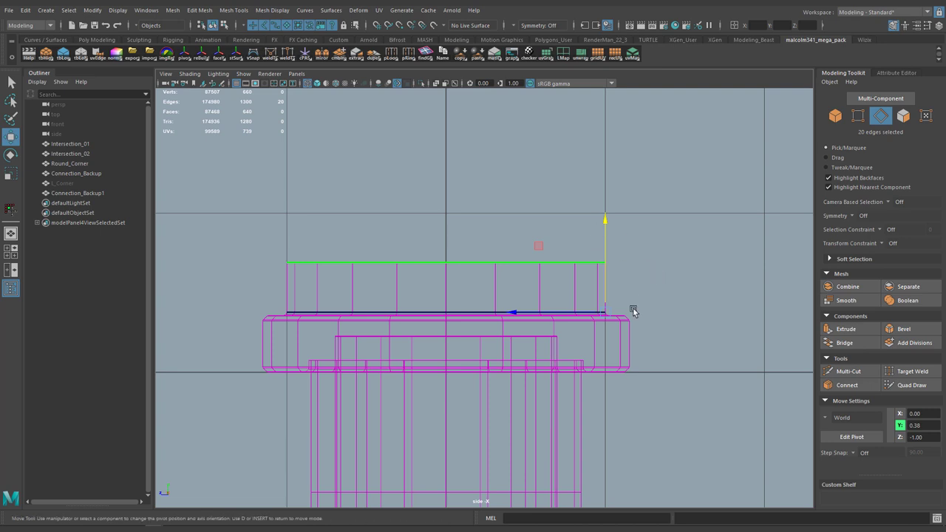
Move the extruded loop's pivot to the height of its edge and slightly outside the rim, to about Z -1.07.
key(d)
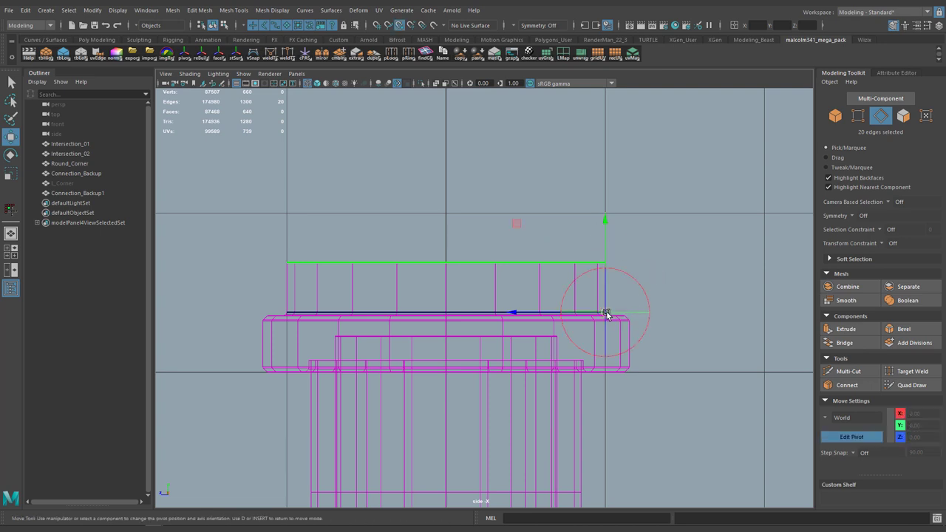
drag(606, 314, 606, 264)
scroll(661, 308, up, 3)
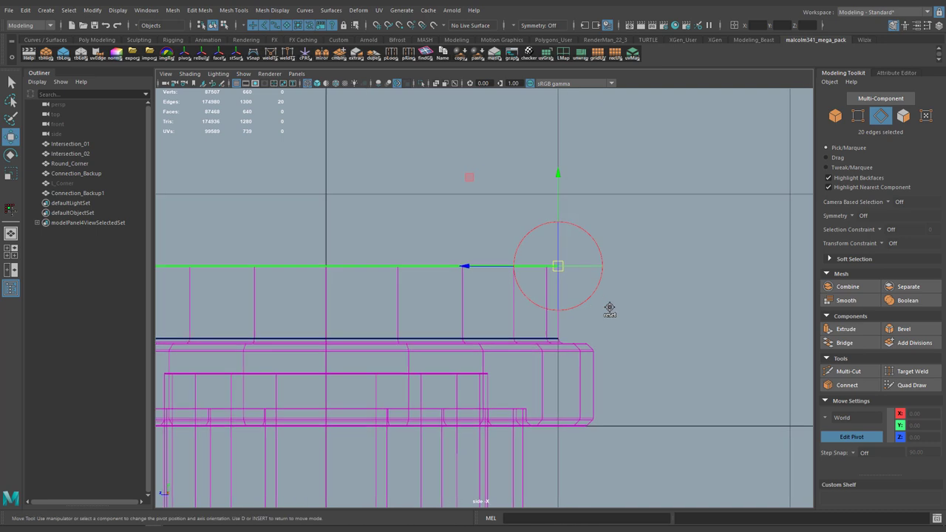
scroll(610, 308, up, 2)
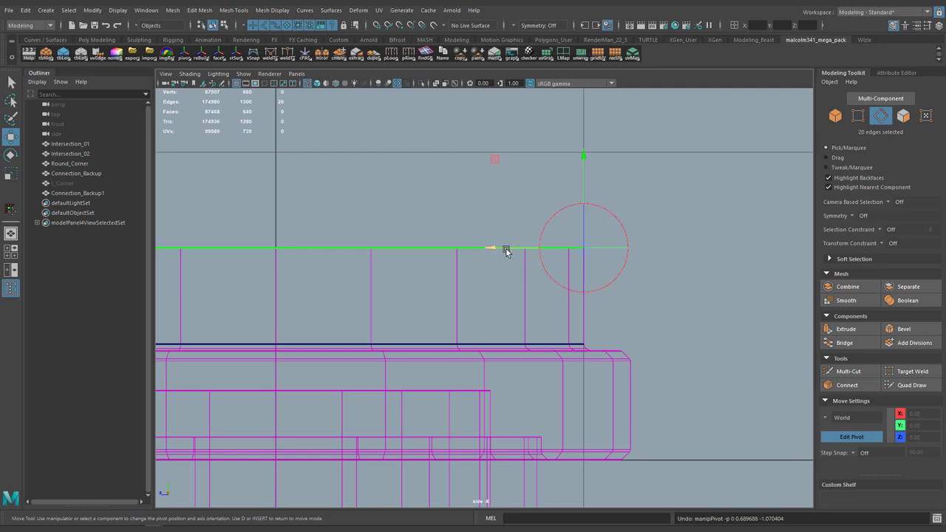
drag(496, 249, 517, 250)
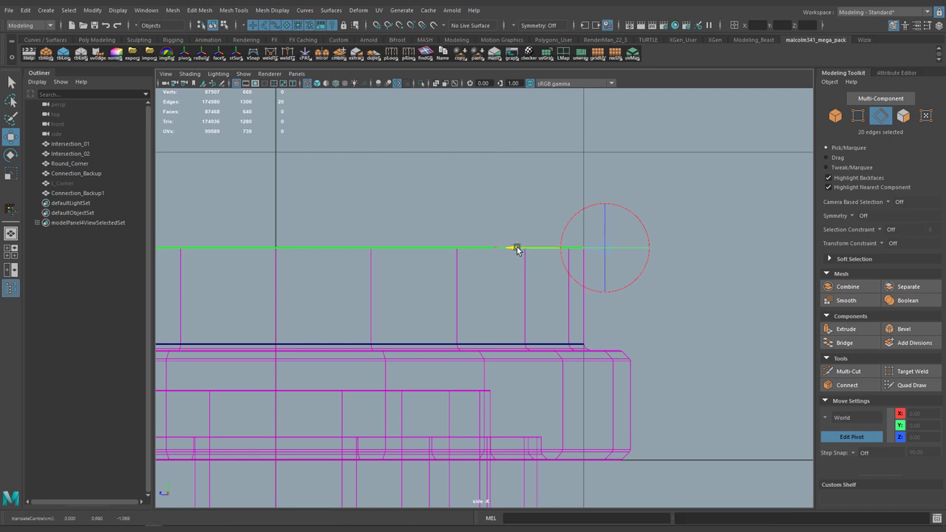
Extrude the open loop around the offset pivot in six 15° rotation steps to form a 90° bend.
key(e)
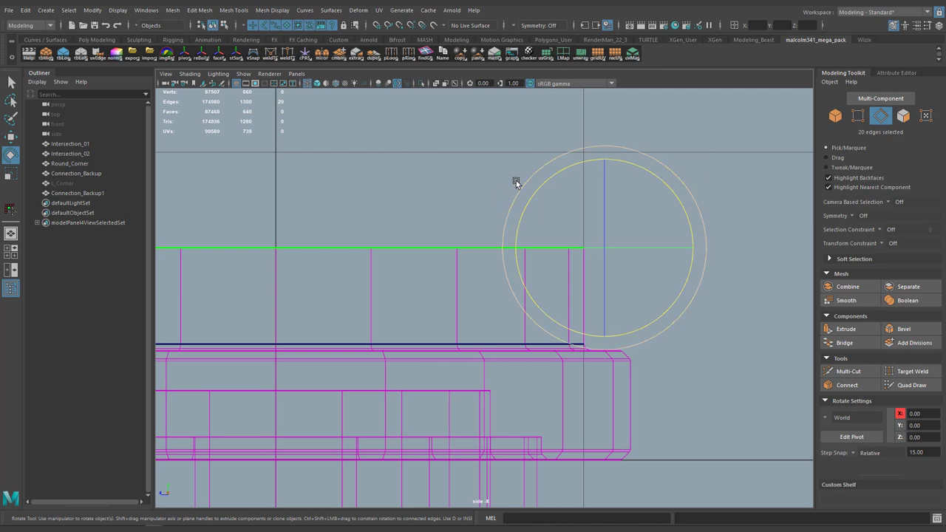
drag(671, 169, 688, 191)
key(ctrl+z)
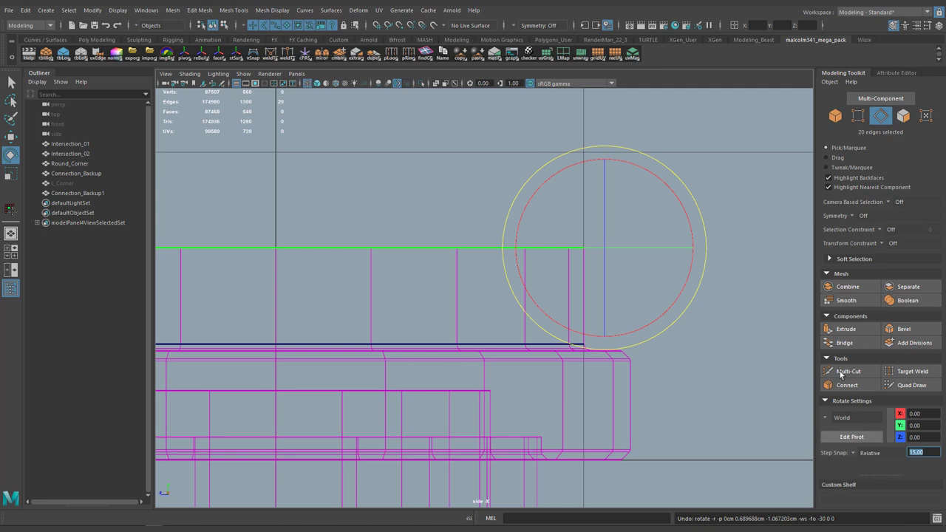
scroll(675, 236, down, 5)
scroll(661, 241, up, 3)
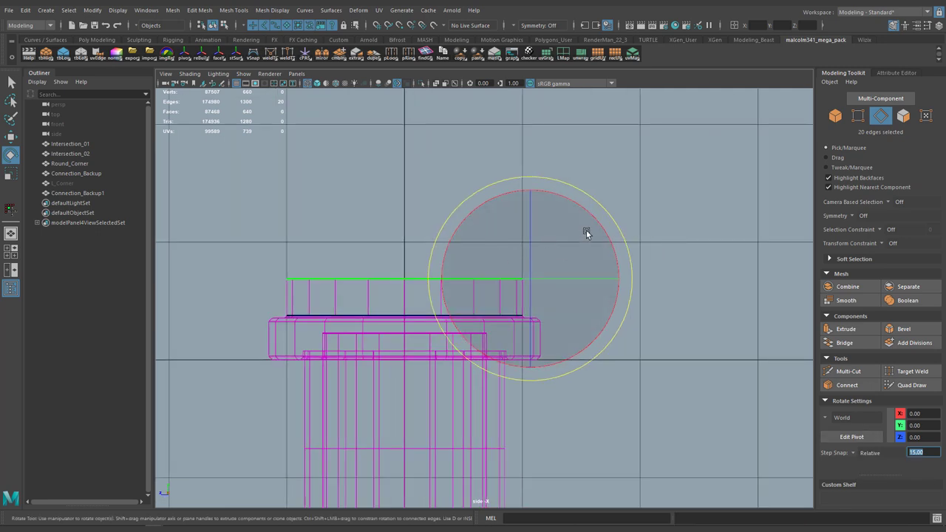
drag(593, 196, 604, 205)
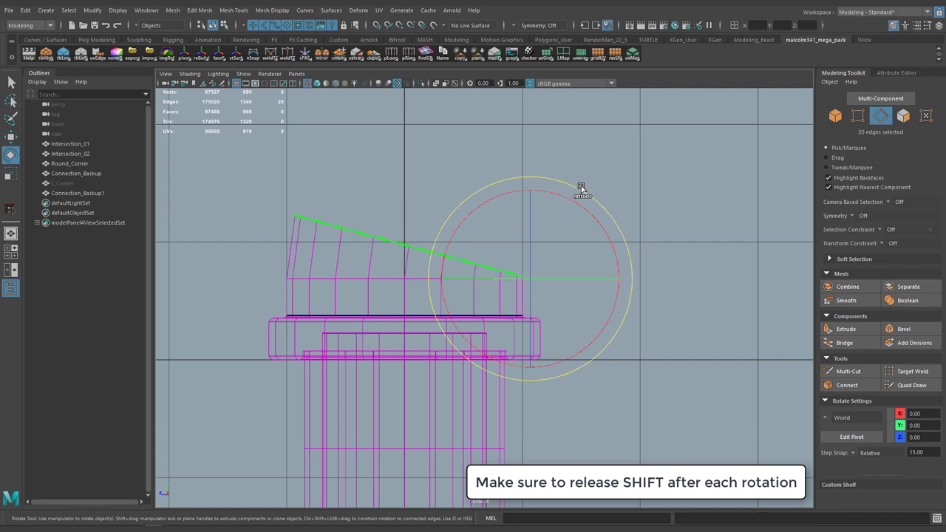
shift+drag(581, 188, 613, 213)
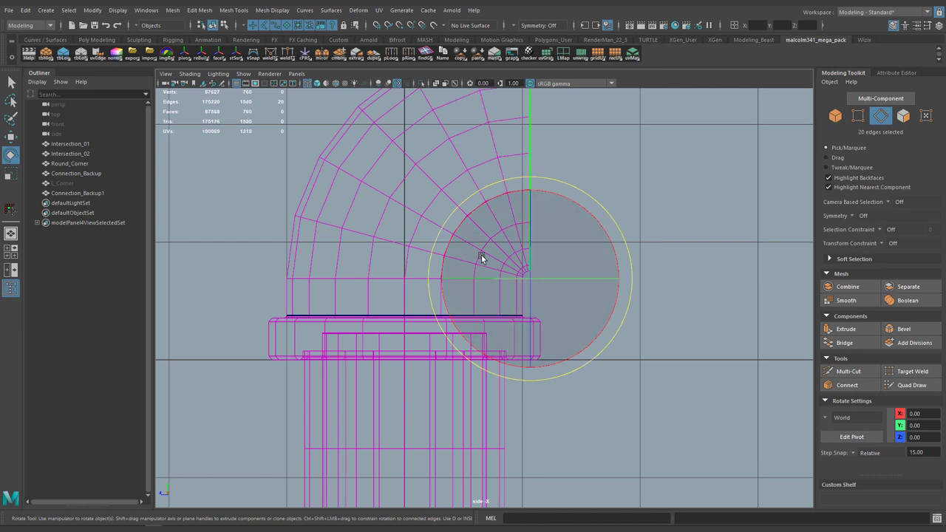
alt+middle_drag(369, 226, 353, 283)
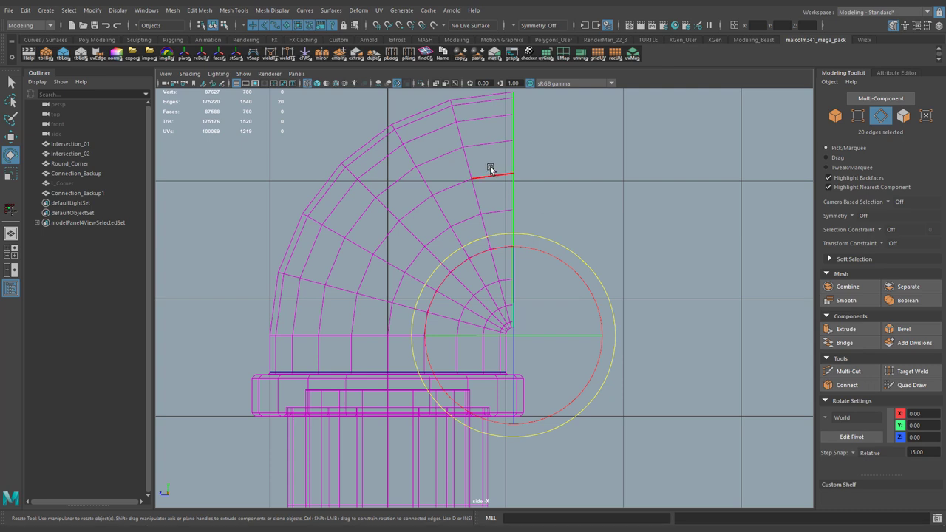
right_drag(490, 171, 530, 137)
scroll(552, 364, down, 1)
alt+middle_drag(551, 364, 617, 249)
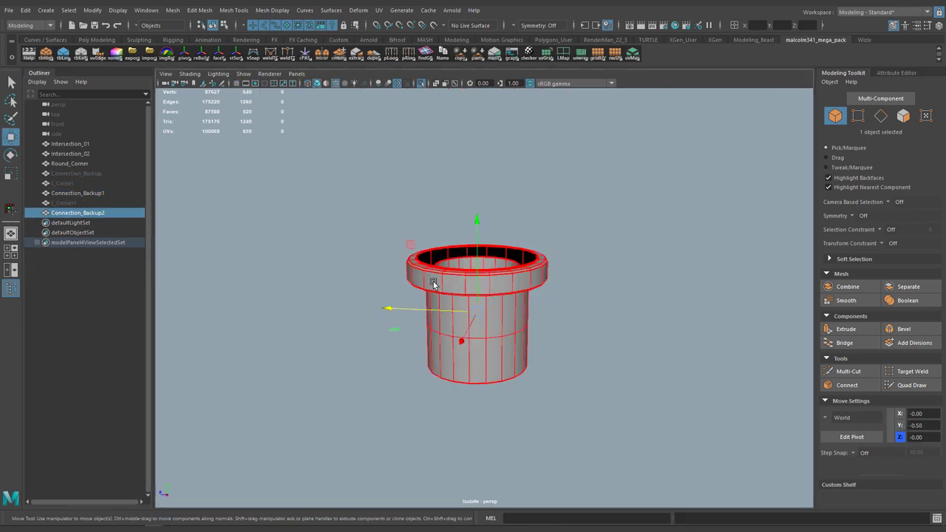
Bring the bend and the spare connection piece together in view and relocate the spare piece's pivot to the bend's open end.
ctrl+click(89, 193)
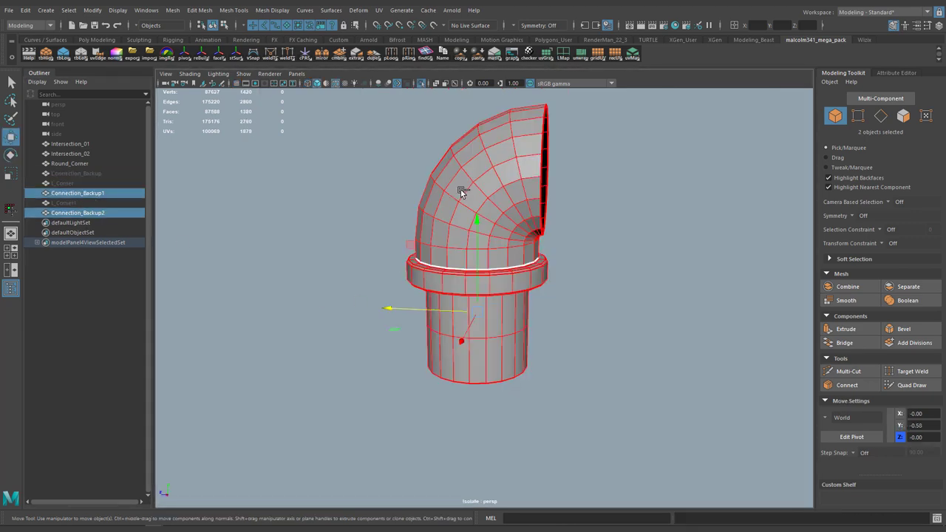
click(461, 192)
click(515, 298)
alt+middle_drag(573, 233, 526, 295)
key(d)
drag(434, 370, 500, 171)
scroll(488, 259, up, 3)
alt+drag(510, 247, 475, 297)
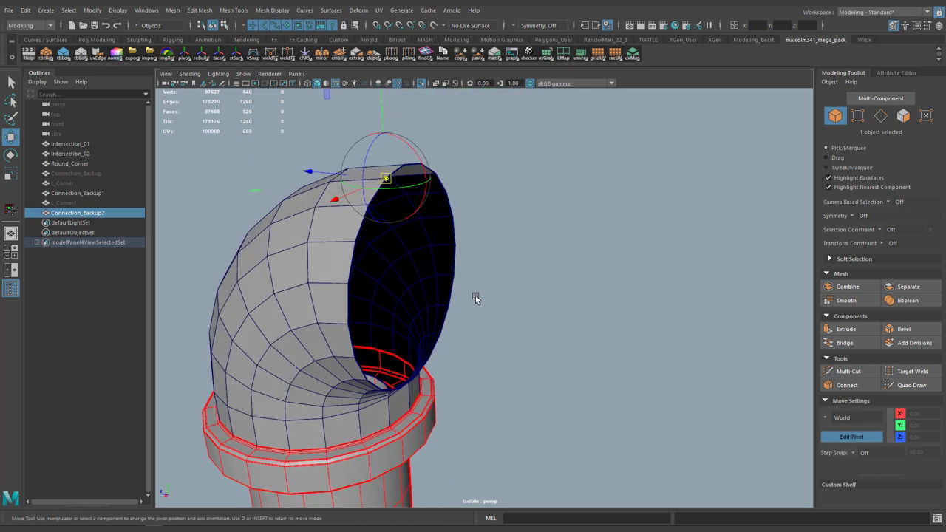
Set the rotation step snap to 90° and rotate the spare connection piece onto the bend's open end.
key(e)
drag(933, 452, 792, 435)
text(90)
key(Return)
drag(458, 148, 414, 99)
alt+drag(455, 288, 436, 244)
key(d)
key(w)
Select a middle face ring of the bend, grow the selection over the whole bend, and duplicate those faces as a separate object.
right_drag(436, 244, 438, 275)
click(428, 255)
shift+double_click(453, 269)
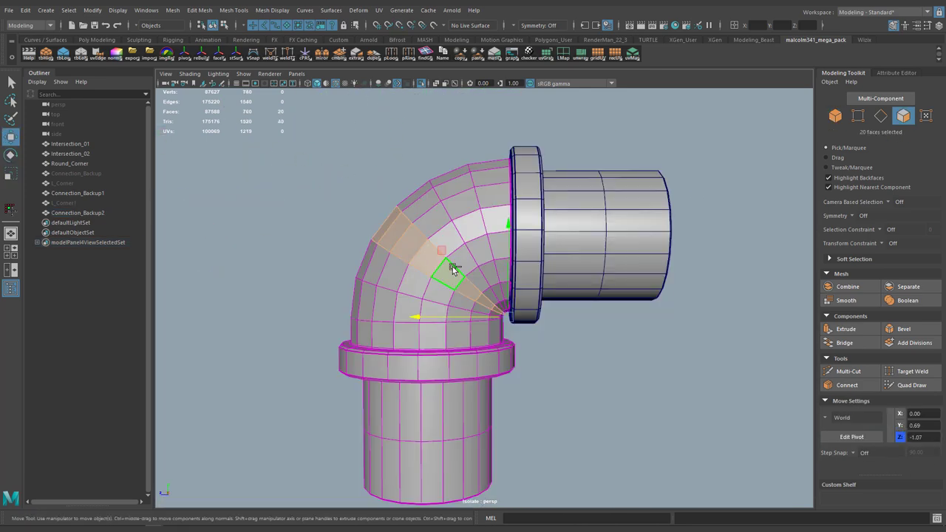
key(shift+period)
key(shift+period)
key(shift+period)
click(374, 55)
Select all vertices of the duplicated bend in the side view and try scaling them uniformly from the bend's rotation centre to about 0.90.
key(space)
key(space)
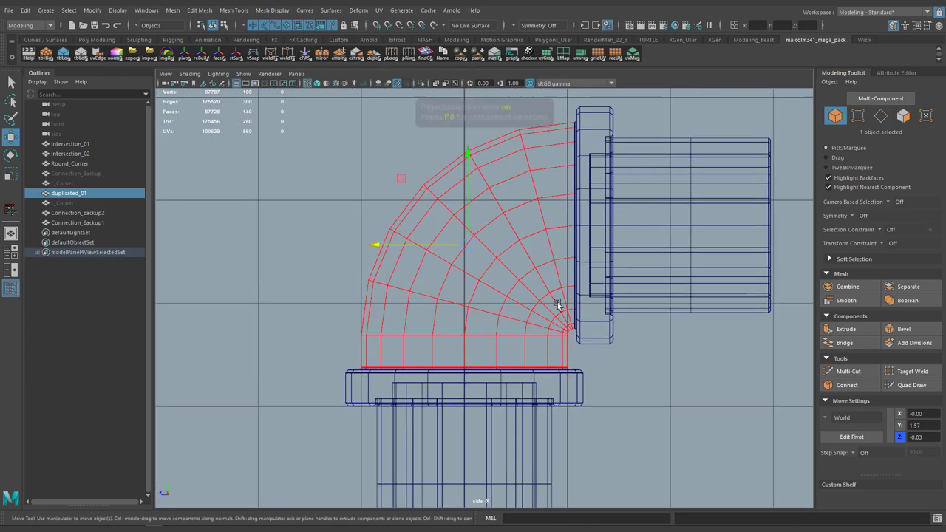
scroll(558, 306, up, 1)
key(q)
right_drag(556, 216, 526, 214)
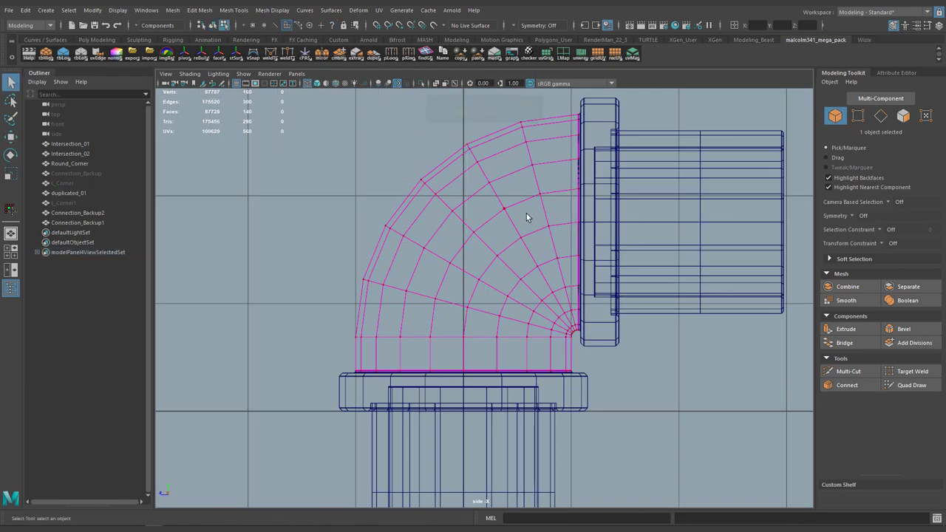
drag(645, 413, 297, 104)
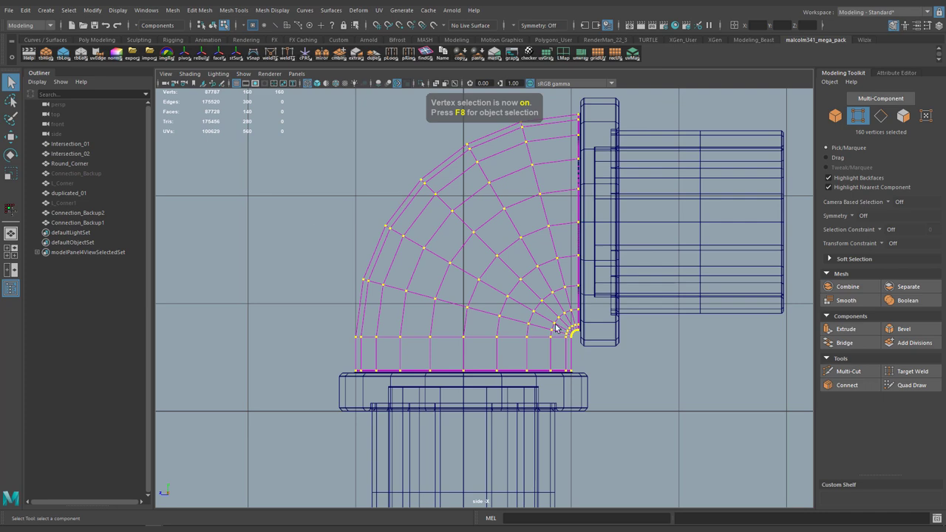
key(r)
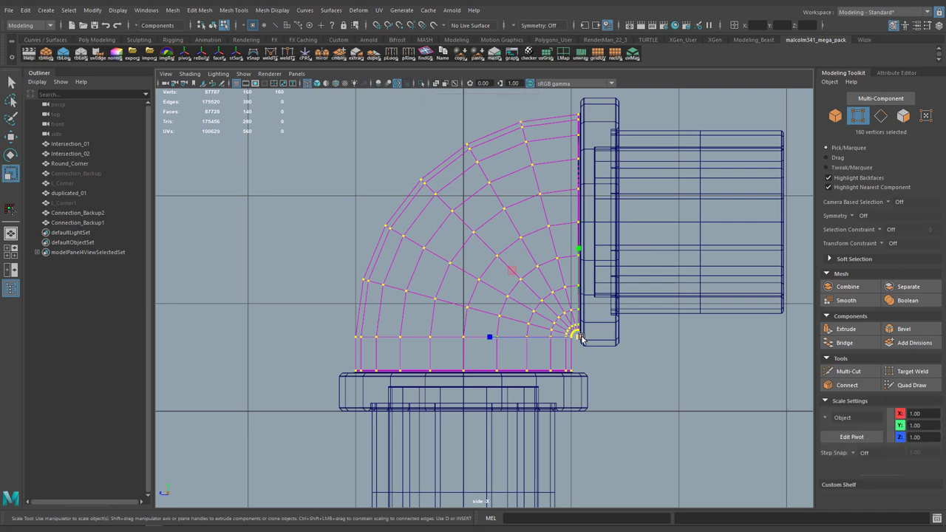
mouse_move(576, 336)
mouse_down()
mouse_move(547, 330)
mouse_move(563, 333)
mouse_up()
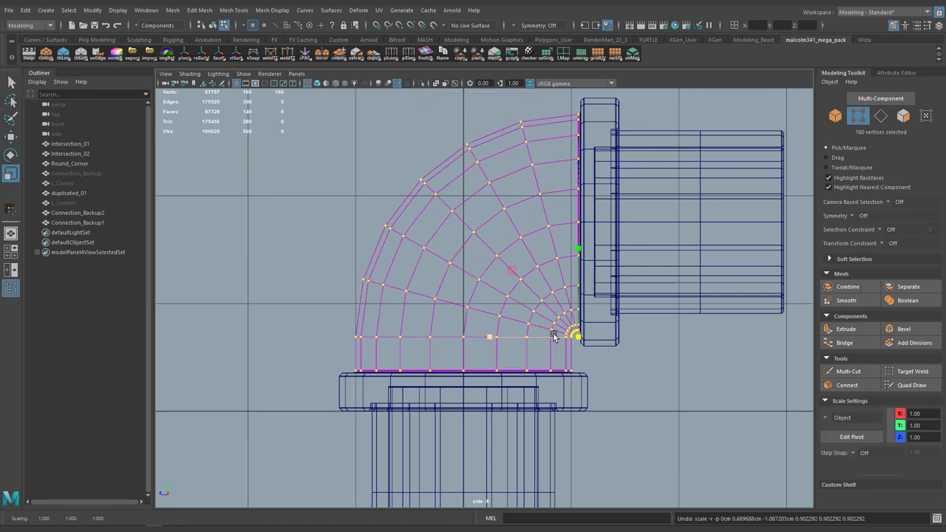
Try to push the inner elbow shell's vertices inward along their normals.
key(w)
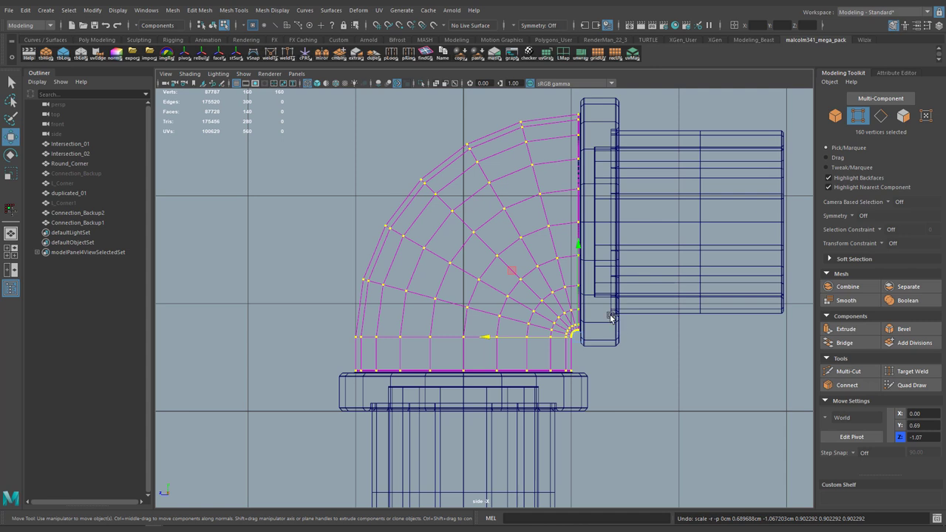
ctrl+middle_drag(610, 332, 601, 326)
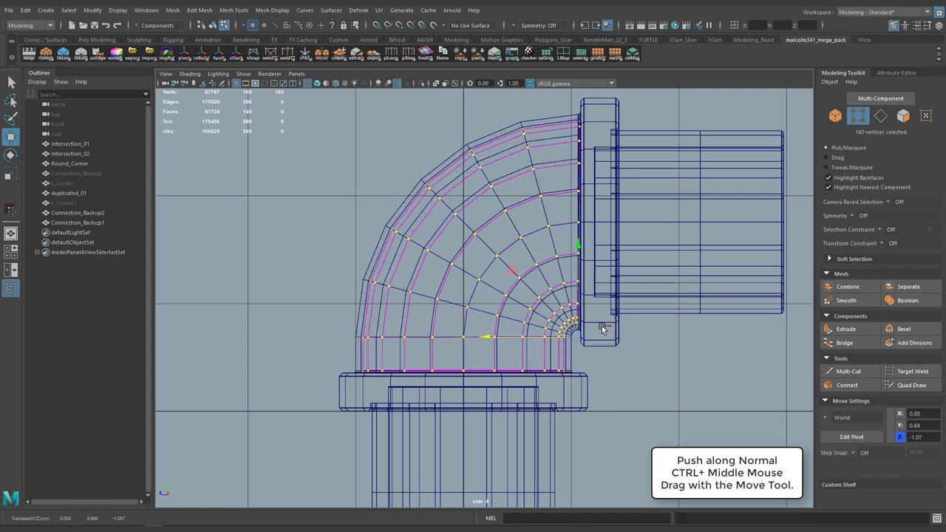
key(ctrl+z)
alt+right_drag(613, 349, 618, 385)
alt+middle_drag(618, 387, 593, 269)
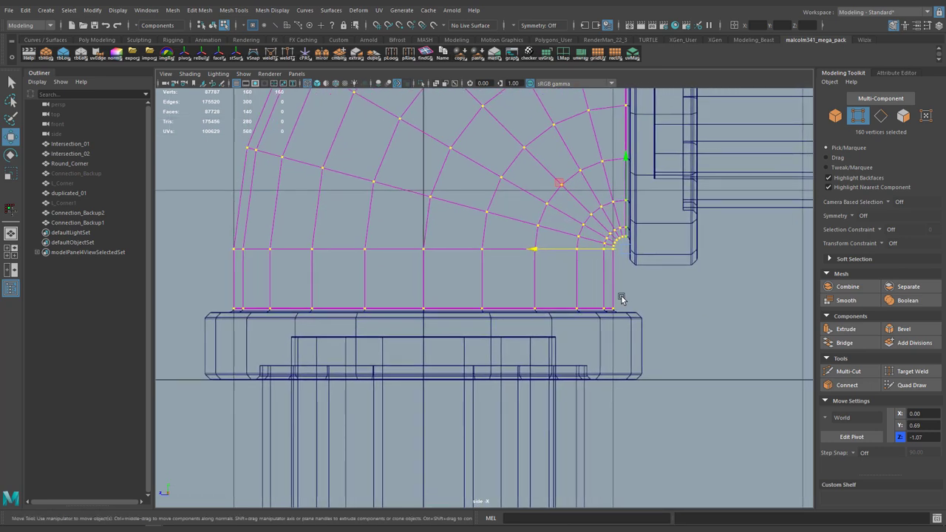
ctrl+middle_drag(676, 272, 663, 270)
key(ctrl+z)
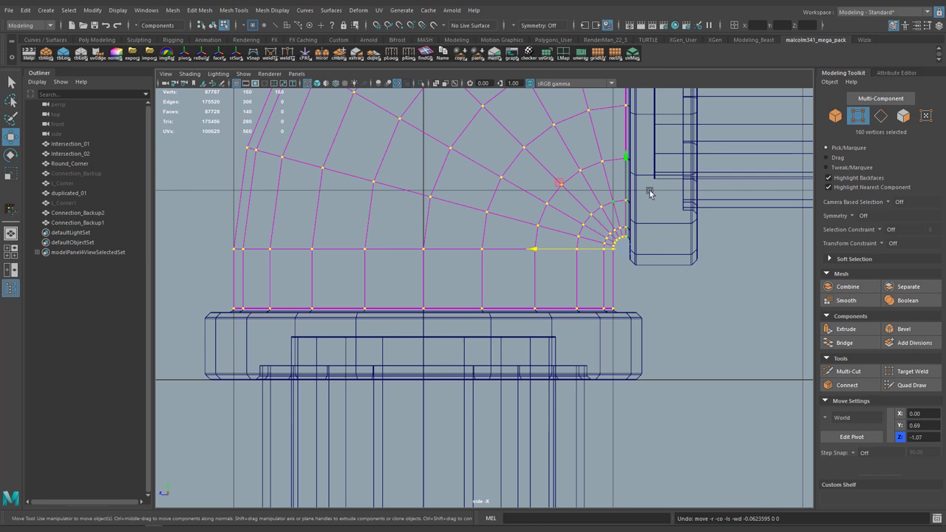
Push the inner elbow shell's vertices inward along their normals and raise the lower connector's inner edge loop.
ctrl+middle_drag(688, 246, 666, 250)
ctrl+middle_drag(666, 250, 662, 249)
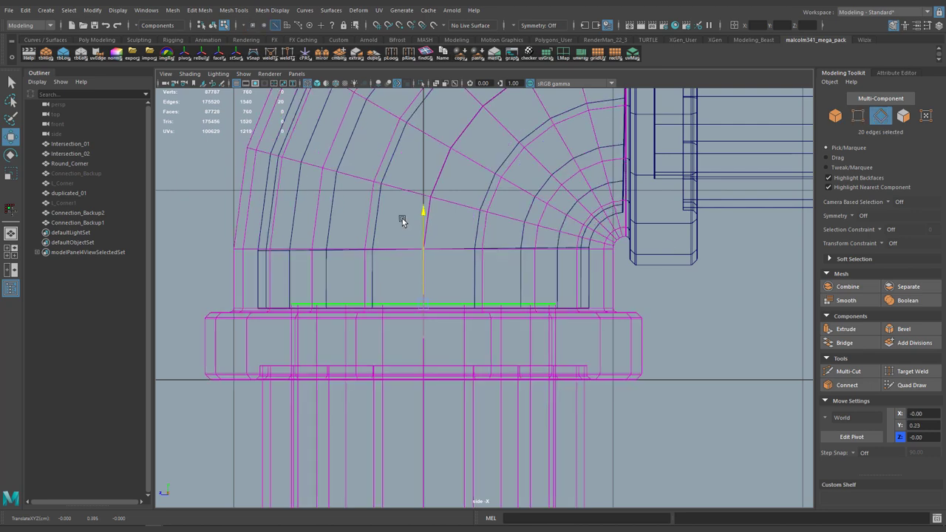
drag(403, 220, 404, 194)
right_drag(336, 195, 388, 180)
key(ctrl+F9)
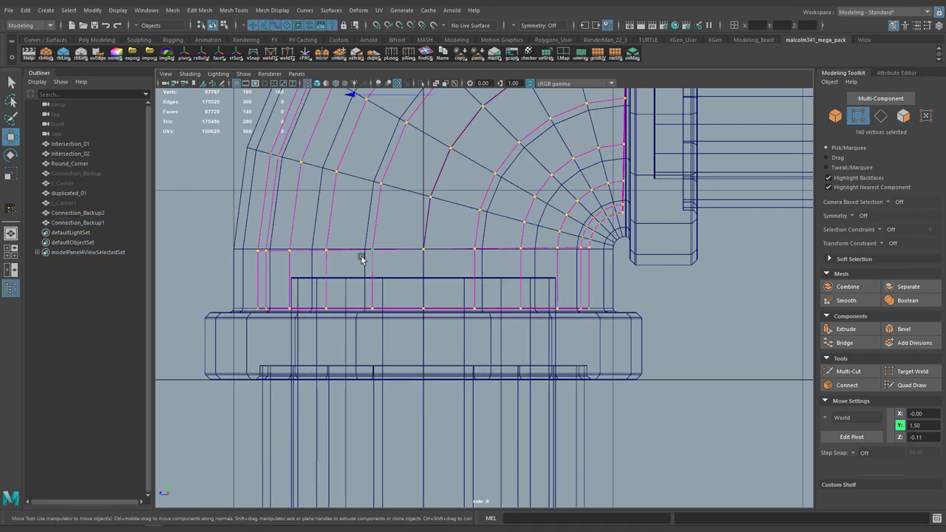
ctrl+middle_drag(612, 242, 591, 236)
Select the inner elbow shell's border edge loop at the side connector and scale it along Z.
scroll(351, 292, up, 4)
double_click(380, 321)
drag(467, 262, 461, 218)
key(r)
drag(394, 380, 484, 380)
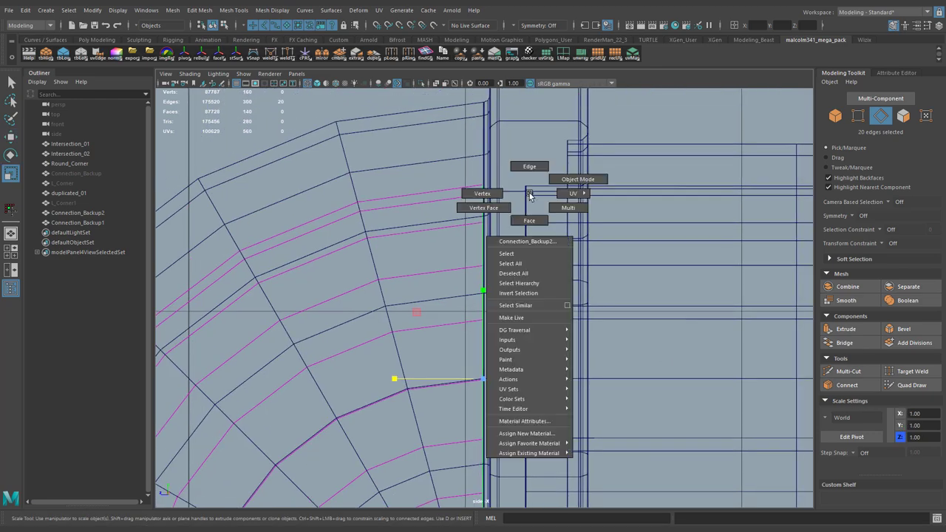
Select the side connector's inner edge loop and move it along Z to meet the elbow's end.
right_drag(530, 194, 565, 181)
click(525, 215)
right_drag(524, 214, 510, 192)
key(w)
mouse_move(395, 378)
mouse_down()
mouse_move(373, 374)
mouse_move(399, 375)
mouse_up()
key(space)
key(space)
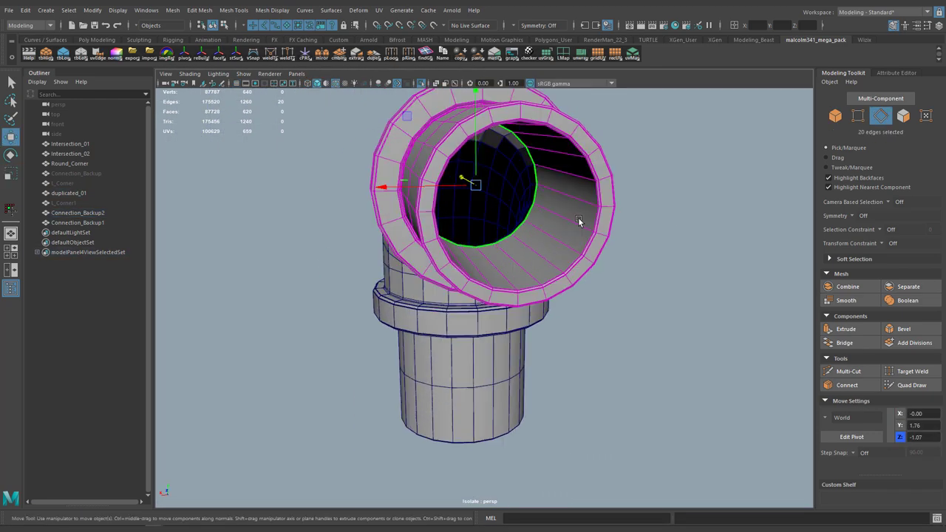
Reverse the face normals of the inner elbow shell.
alt+drag(578, 217, 620, 222)
click(510, 194)
double_click(509, 203)
click(272, 10)
click(277, 54)
Combine duplicated_01, Connection_Backup1 and Connection_Backup2 into a single mesh.
right_drag(591, 193, 627, 180)
click(551, 222)
shift+click(531, 220)
alt+drag(530, 220, 614, 222)
shift+click(377, 314)
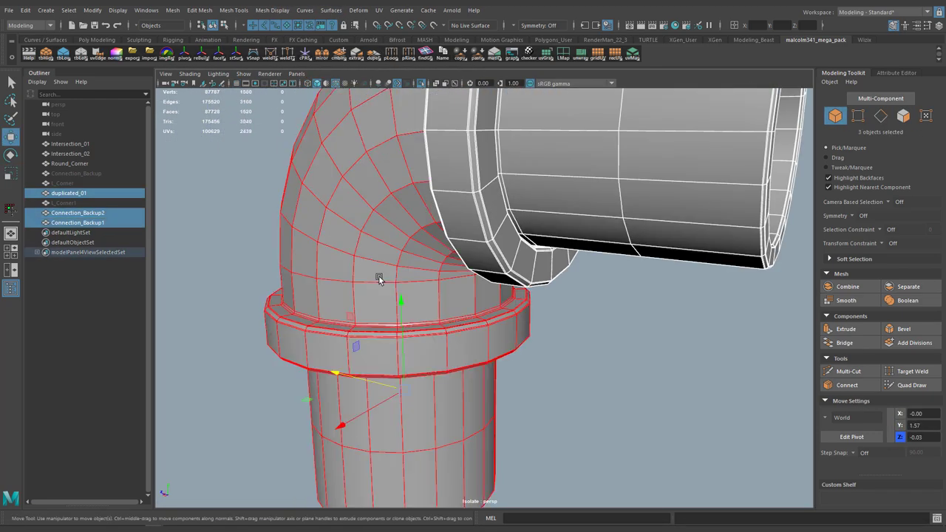
alt+drag(383, 289, 458, 221)
Select the border edge loops along the inner seams of the combined elbow mesh.
right_drag(458, 190, 459, 162)
double_click(442, 209)
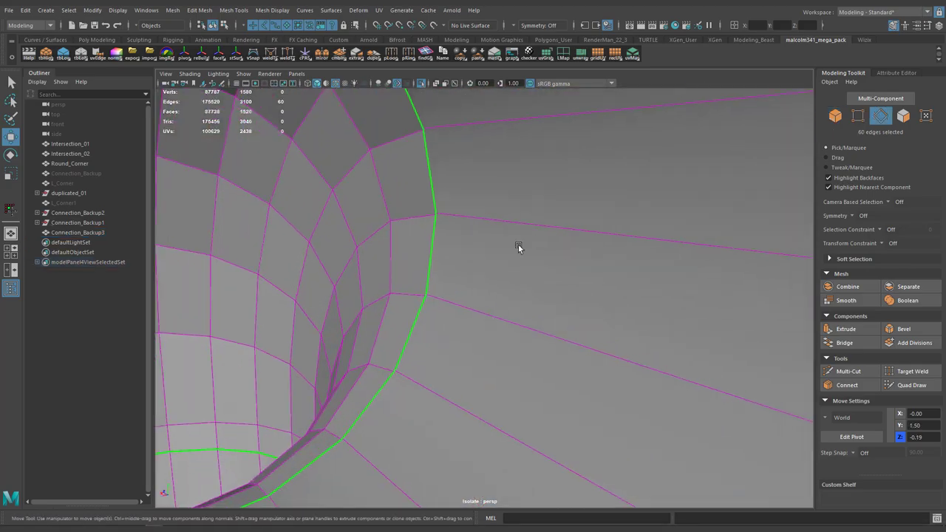
key(F9)
click(450, 213)
alt+drag(518, 246, 524, 220)
key(w)
key(4)
alt+right_drag(524, 220, 415, 282)
key(ctrl+z)
key(ctrl+z)
key(g)
key(q)
Merge the overlapping vertices along the inner seams between the elbow and the connectors.
mouse_move(415, 282)
alt+mouse_down()
mouse_move(380, 215)
mouse_move(503, 165)
mouse_move(621, 210)
alt+mouse_up()
double_click(381, 195)
key(g)
key(5)
alt+right_drag(621, 210, 673, 195)
key(F9)
click(684, 254)
key(w)
key(F10)
double_click(670, 212)
alt+drag(670, 212, 646, 250)
key(g)
key(F9)
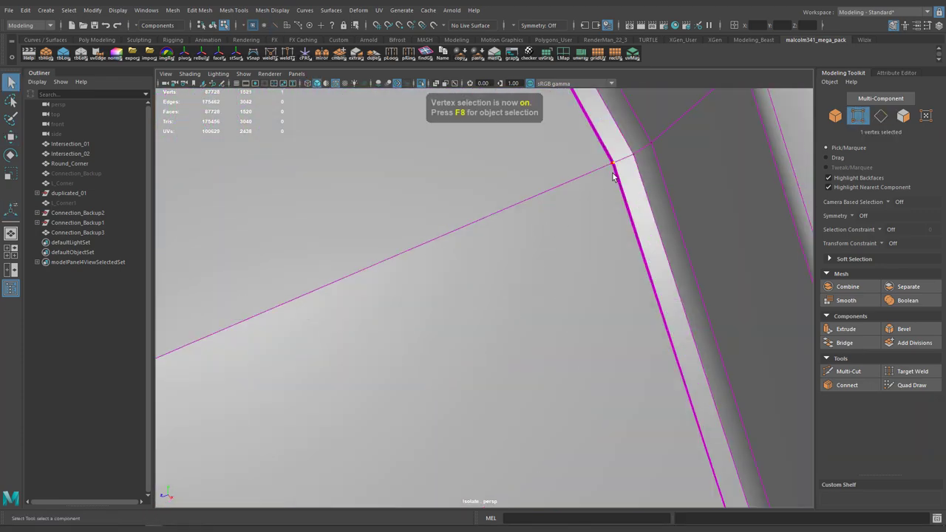
Target-weld the stray seam vertex onto its neighbour and return the elbow mesh to object mode.
key(y)
click(609, 162)
drag(609, 163, 614, 163)
alt+right_drag(613, 163, 493, 231)
key(q)
right_drag(494, 232, 527, 211)
key(f)
alt+drag(526, 211, 405, 245)
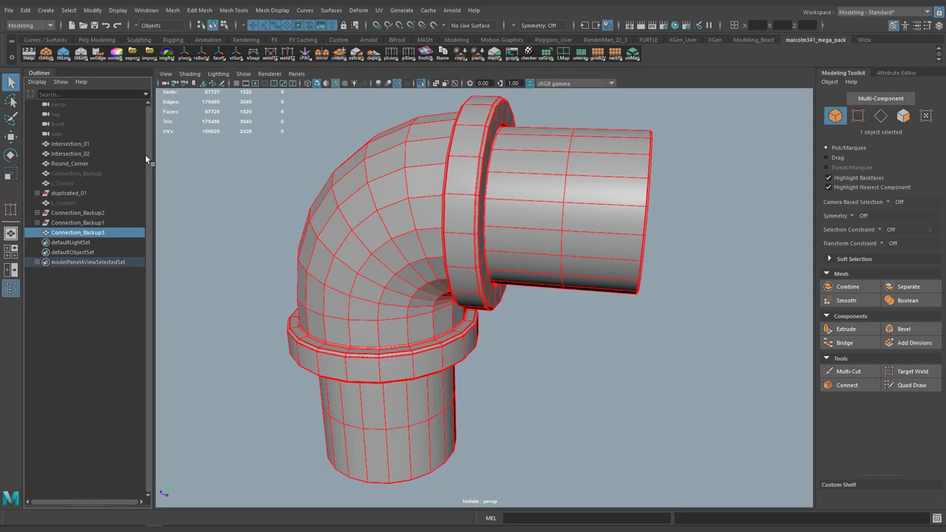
Delete the old Round_Corner object, and delete the construction history of the objects from duplicated_01 through Connection_Backup3.
click(65, 165)
key(Delete)
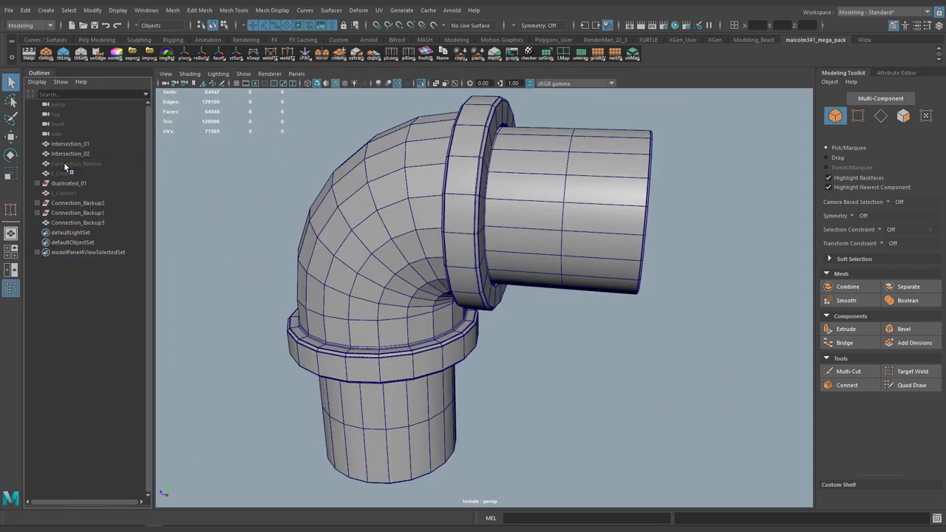
click(78, 222)
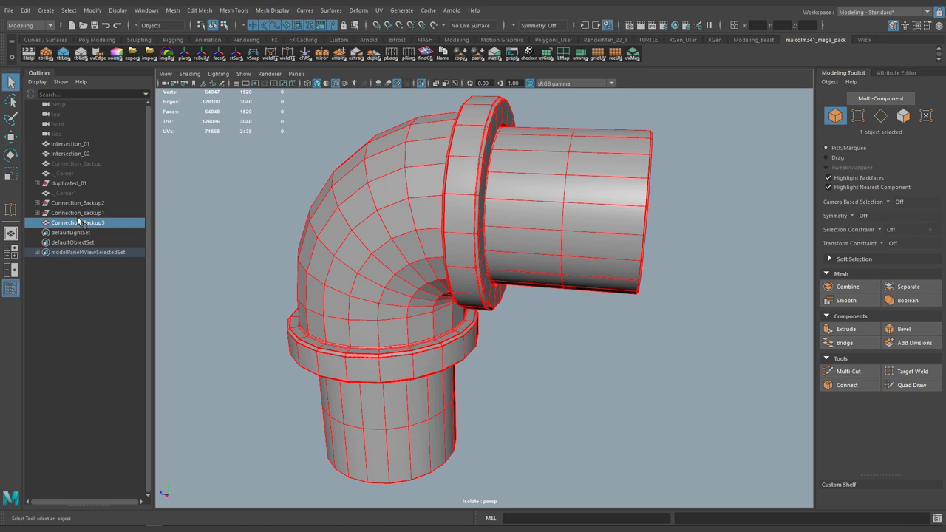
shift+click(52, 184)
click(25, 9)
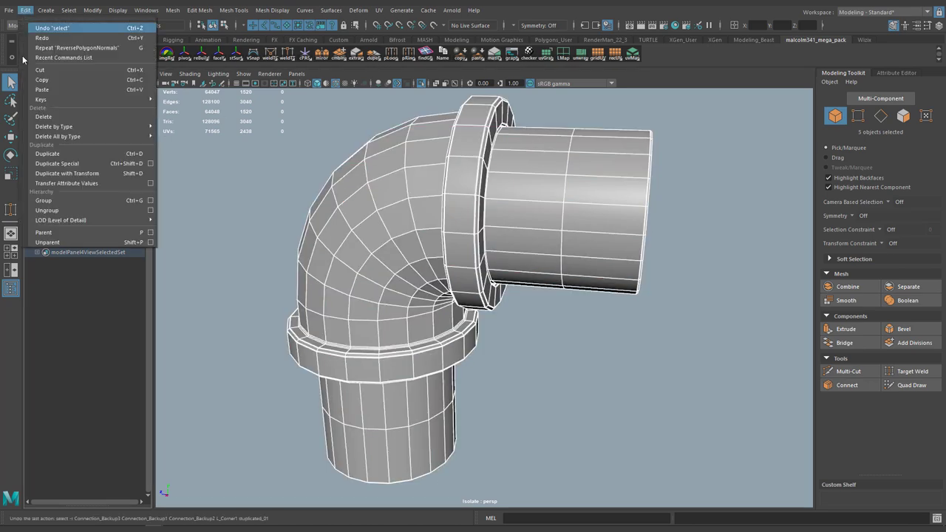
key(alt+shift+d)
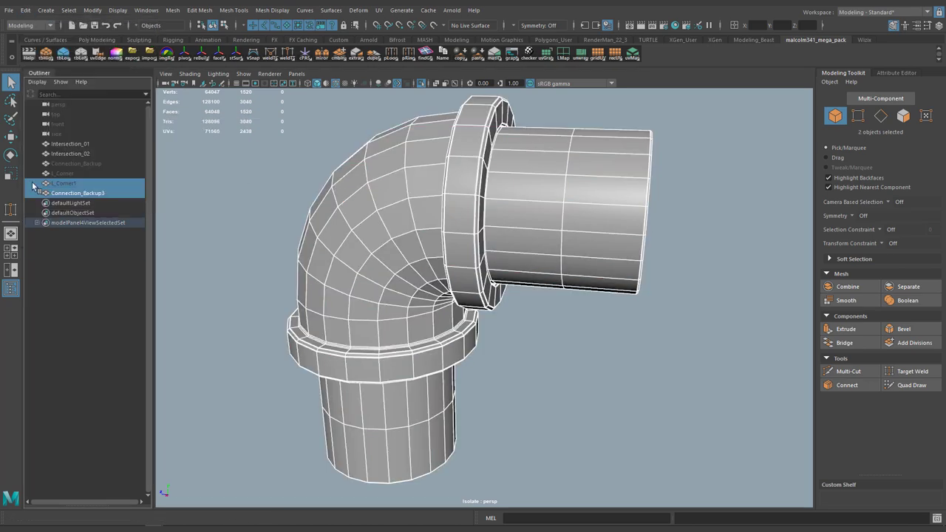
Rename the combined elbow mesh Round_Corner.
click(361, 225)
double_click(78, 192)
text(Round_Co)
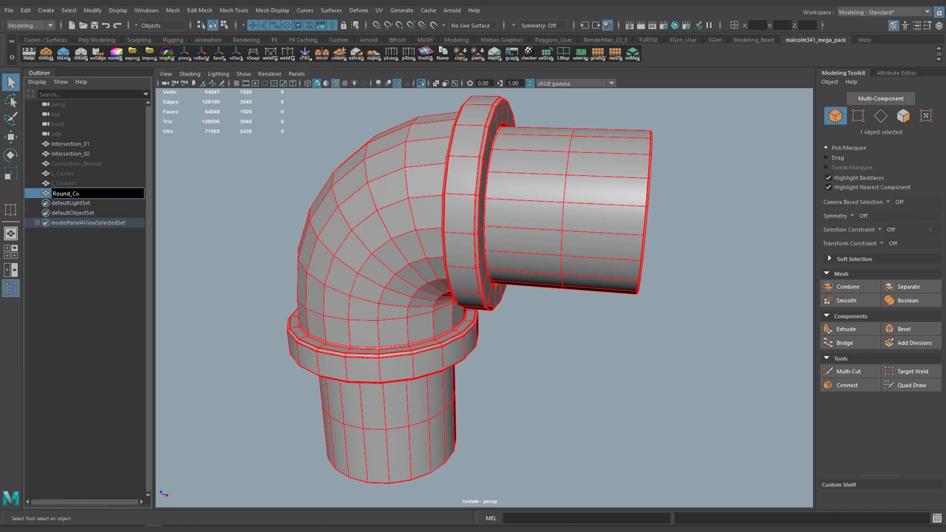
text(rner)
key(Return)
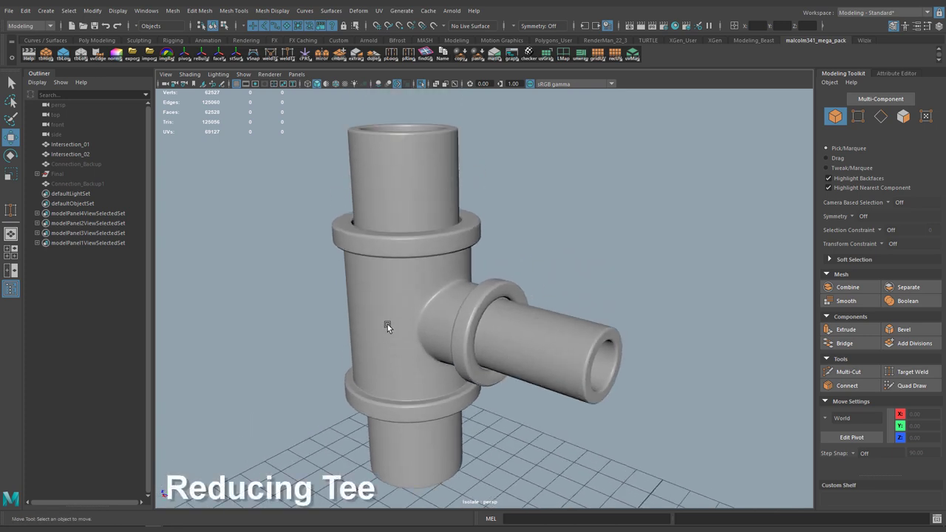
Create a polygon cylinder below the reducing tee and raise it to about Y 3.68.
alt+drag(387, 324, 467, 292)
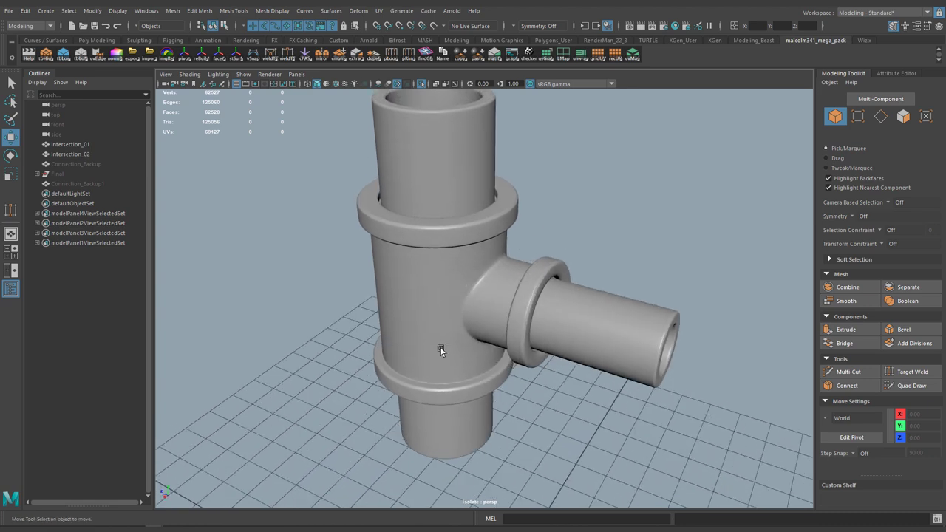
alt+middle_drag(456, 358, 558, 289)
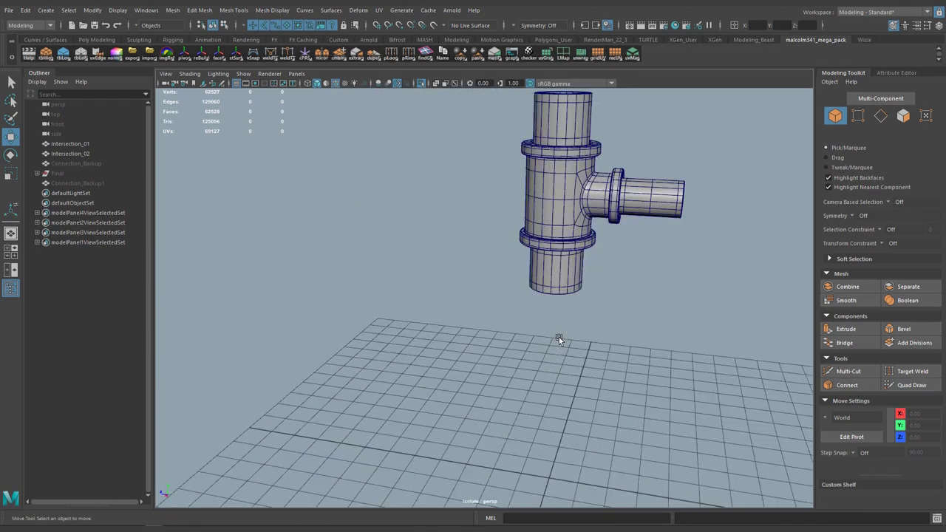
shift+right_drag(558, 337, 562, 338)
scroll(562, 338, down, 2)
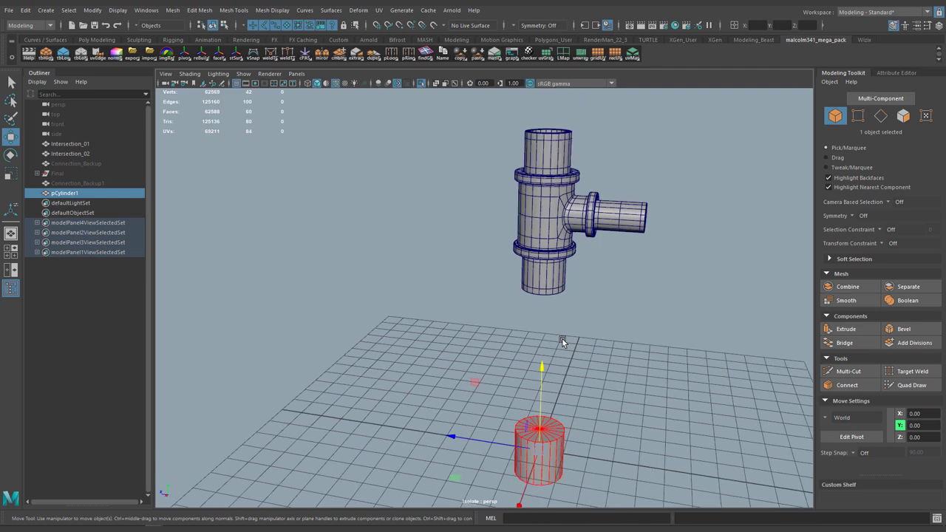
drag(538, 379, 525, 286)
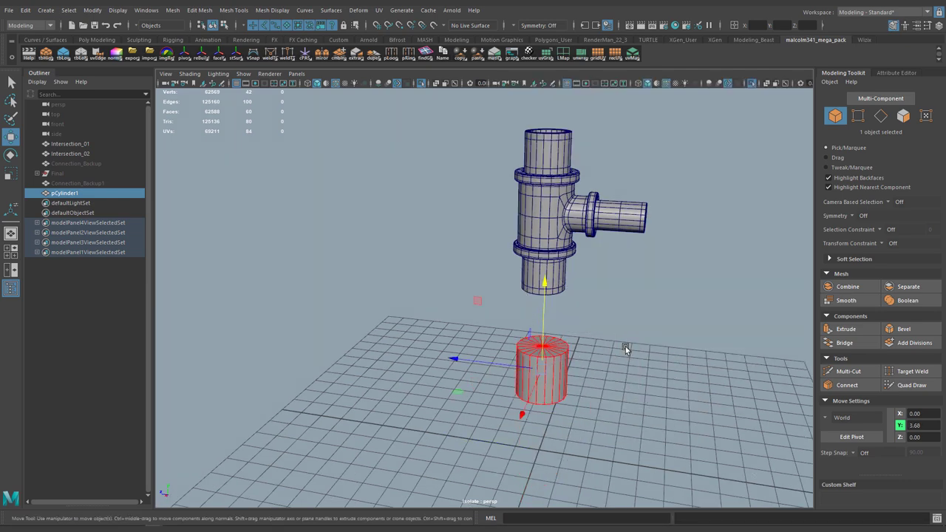
Stretch the cylinder taller along Y in the side view and lower it slightly.
key(space)
key(space)
key(r)
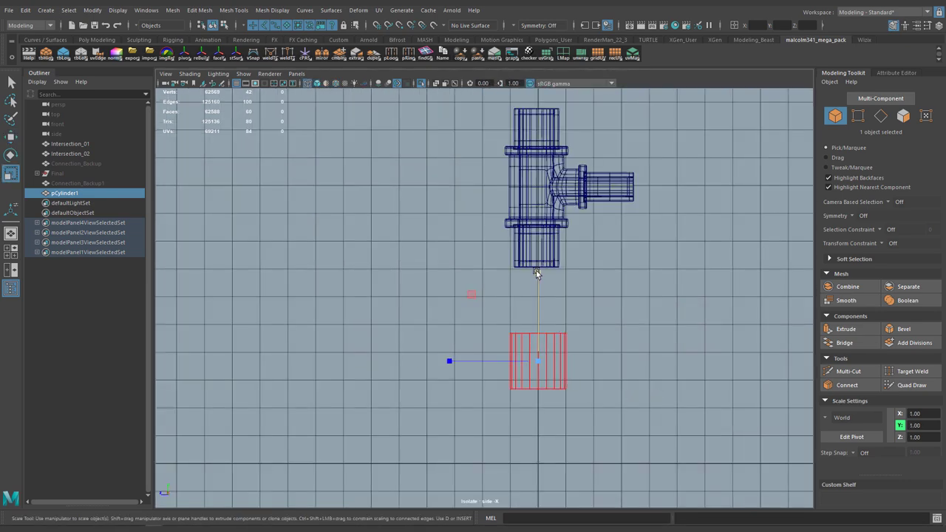
drag(538, 271, 534, 237)
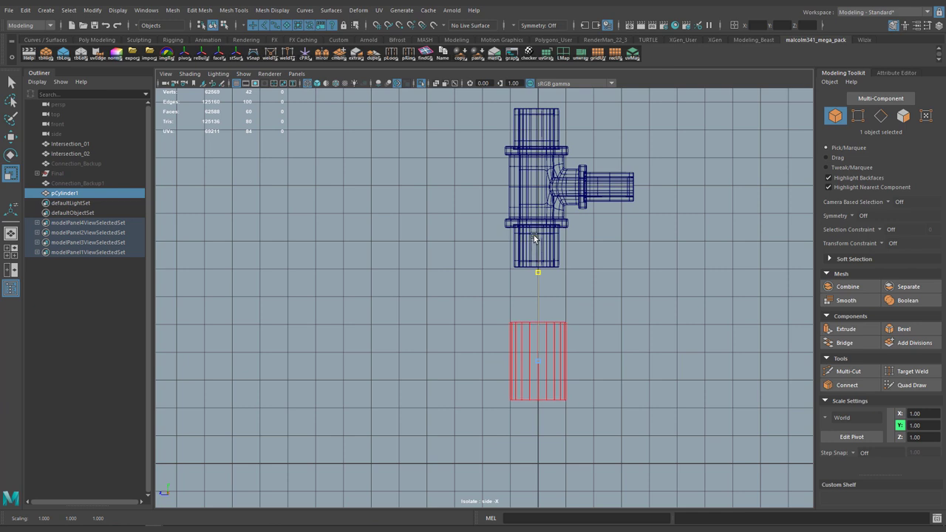
key(w)
drag(538, 273, 538, 277)
key(r)
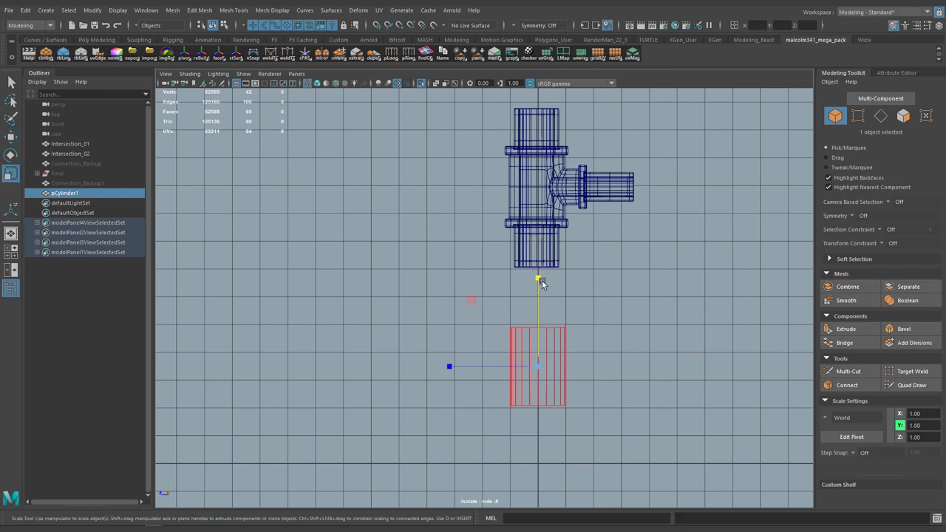
Insert a horizontal edge loop around the middle of the cylinder with Multi-Cut.
key(space)
key(space)
key(ctrl+shift+x)
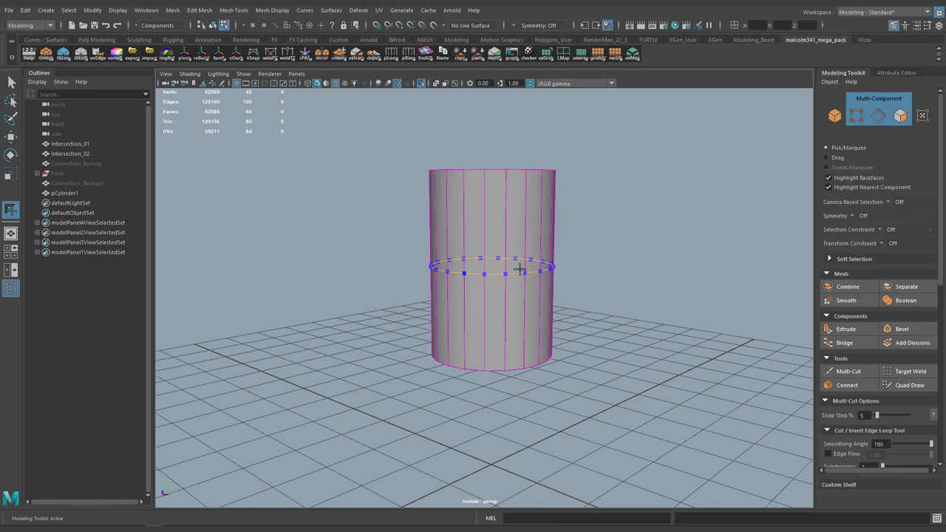
ctrl+click(520, 269)
Examine the edge layout of the finished reducing tee around its side branch.
mouse_move(545, 263)
alt+mouse_down()
mouse_move(507, 264)
mouse_move(575, 277)
mouse_move(537, 256)
alt+mouse_up()
alt+middle_drag(537, 256, 550, 289)
alt+drag(549, 289, 543, 262)
alt+middle_drag(539, 258, 528, 355)
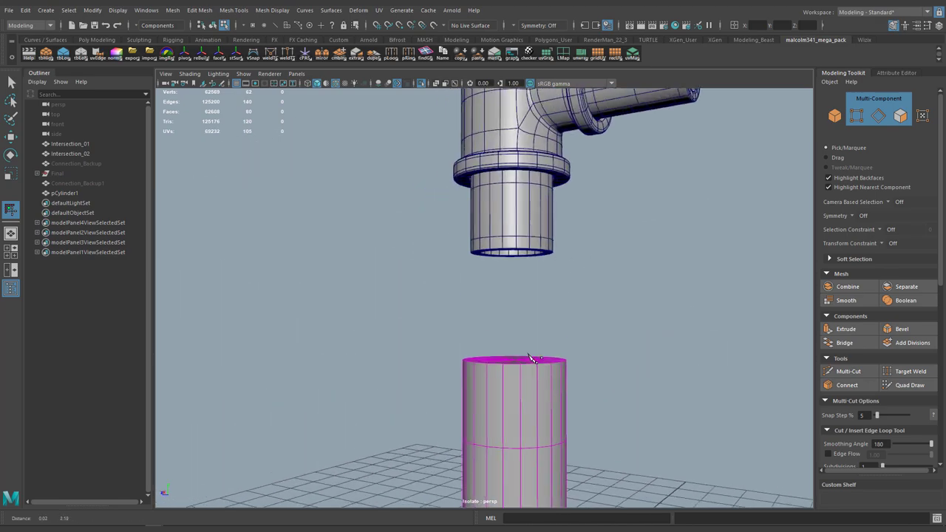
alt+drag(530, 359, 545, 273)
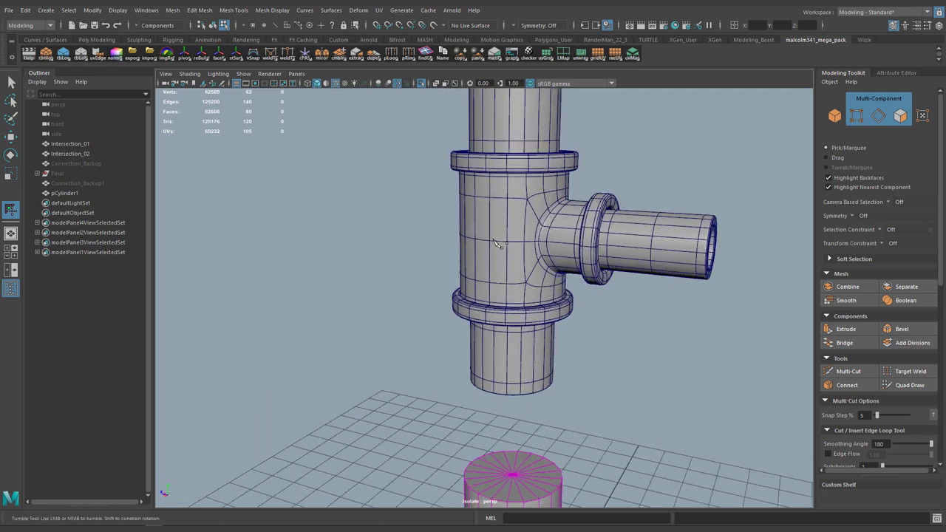
alt+middle_drag(546, 397, 568, 219)
alt+drag(555, 338, 549, 332)
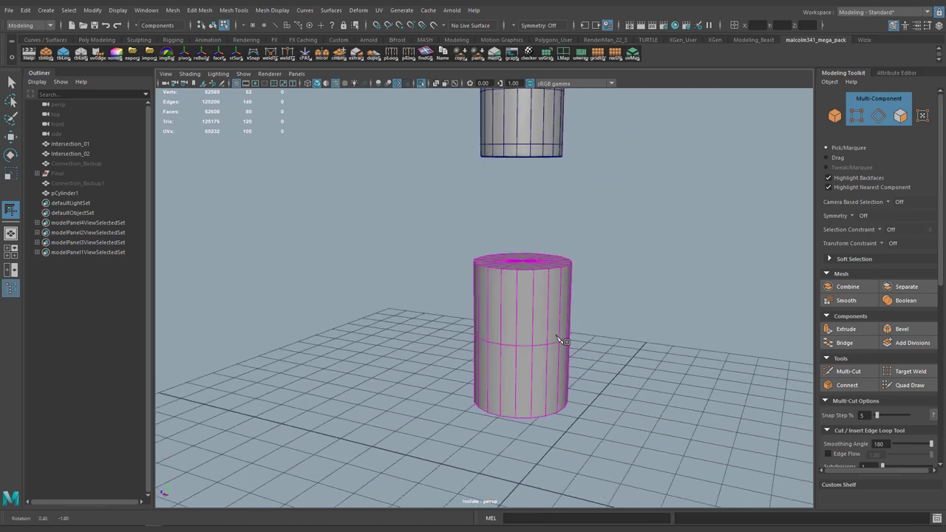
Insert one more horizontal edge loop above and one below the cylinder's middle loop.
alt+right_drag(550, 332, 592, 318)
click(600, 330)
click(642, 324)
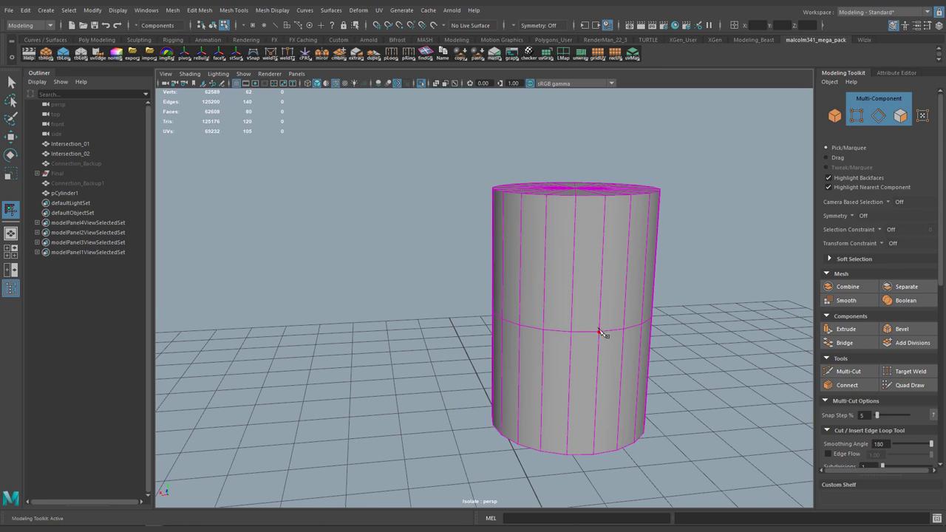
alt+drag(599, 333, 618, 325)
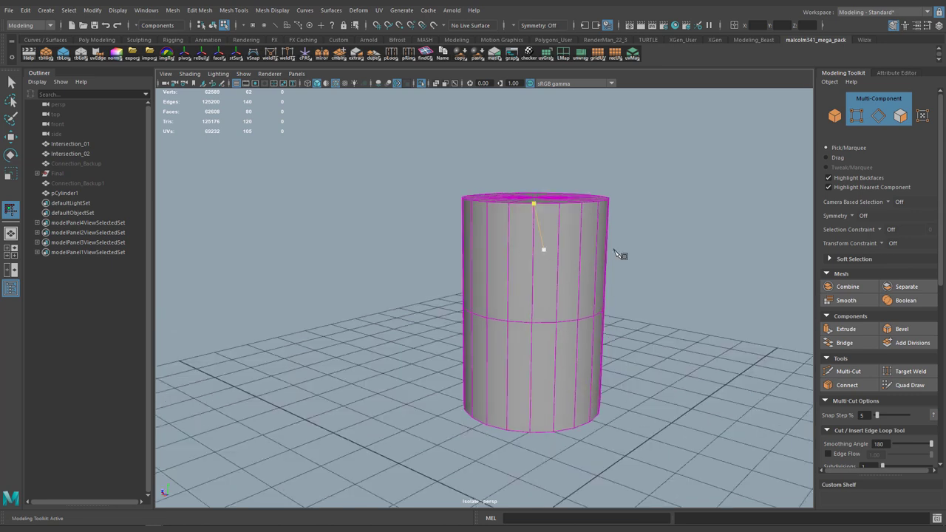
click(554, 263)
click(569, 368)
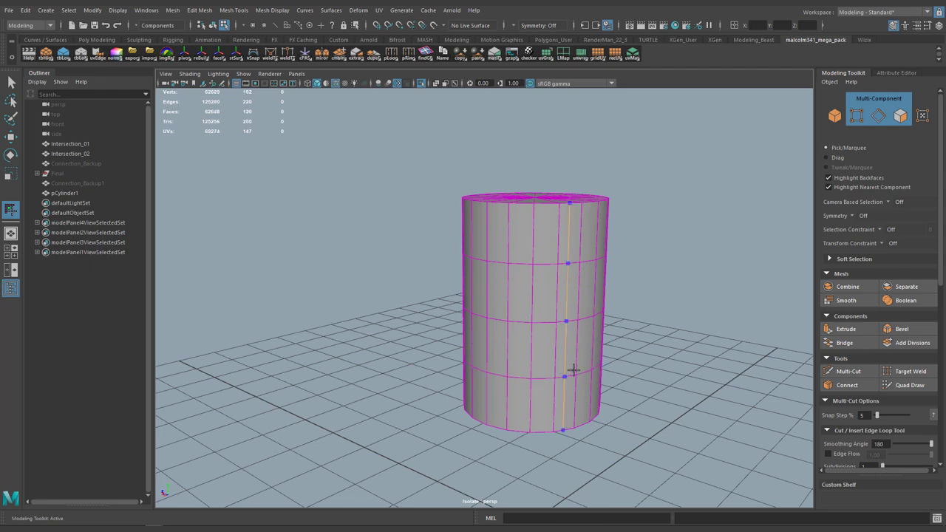
Select the edge loops above and below the cylinder's middle loop and scale them apart along the world Y axis.
alt+drag(634, 293, 613, 291)
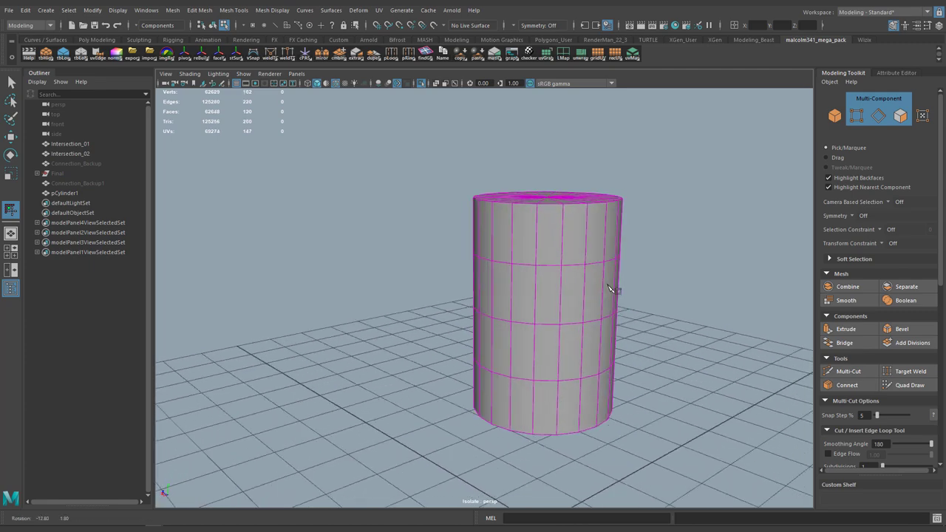
key(q)
key(F10)
key(r)
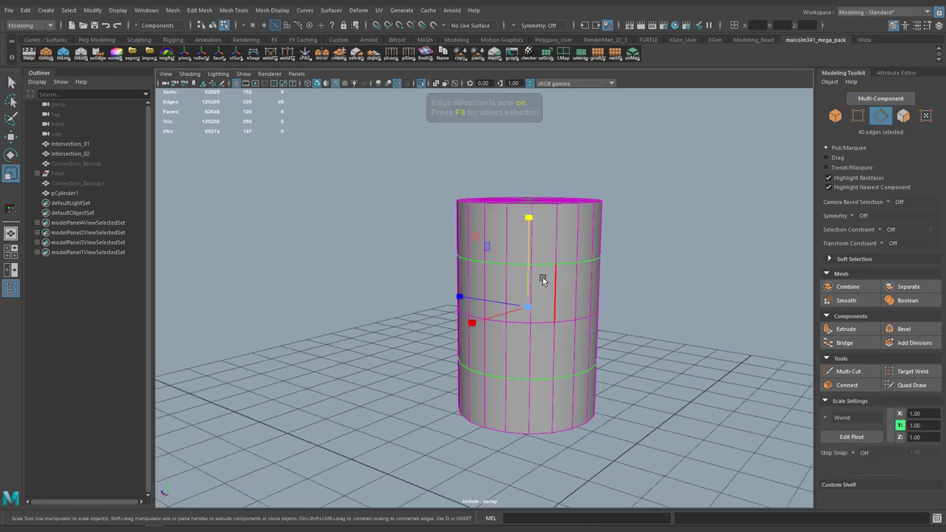
click(528, 311)
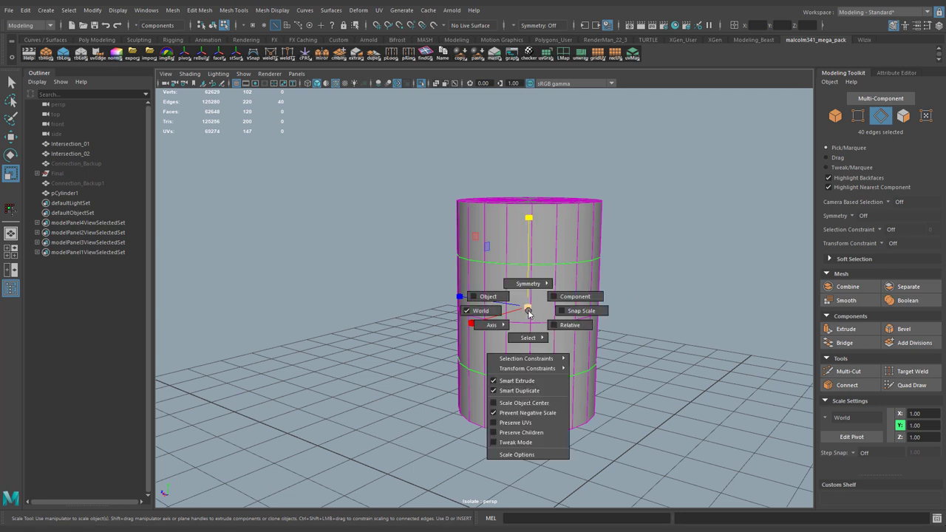
click(528, 312)
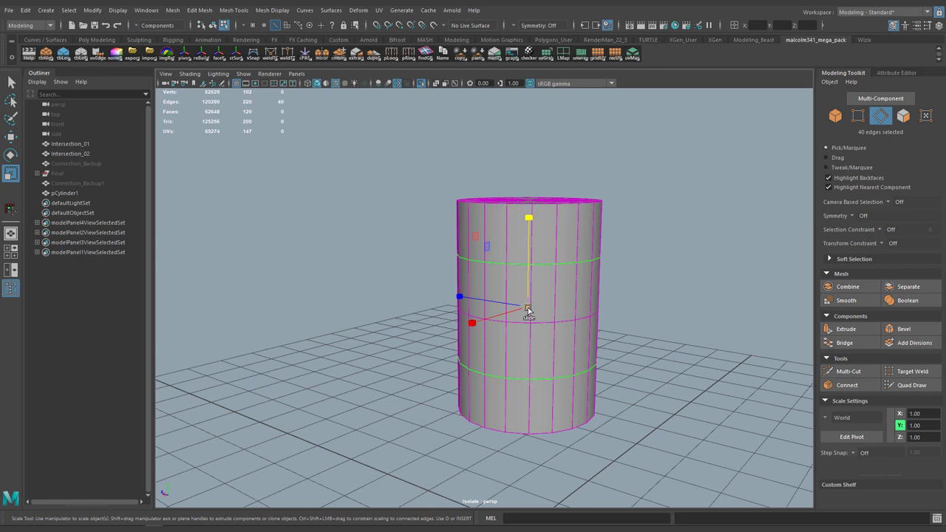
click(527, 310)
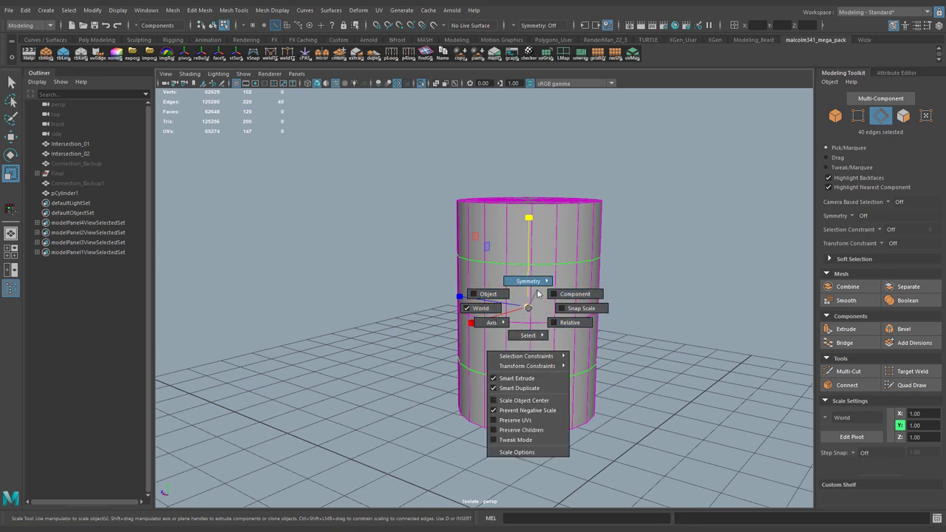
click(481, 310)
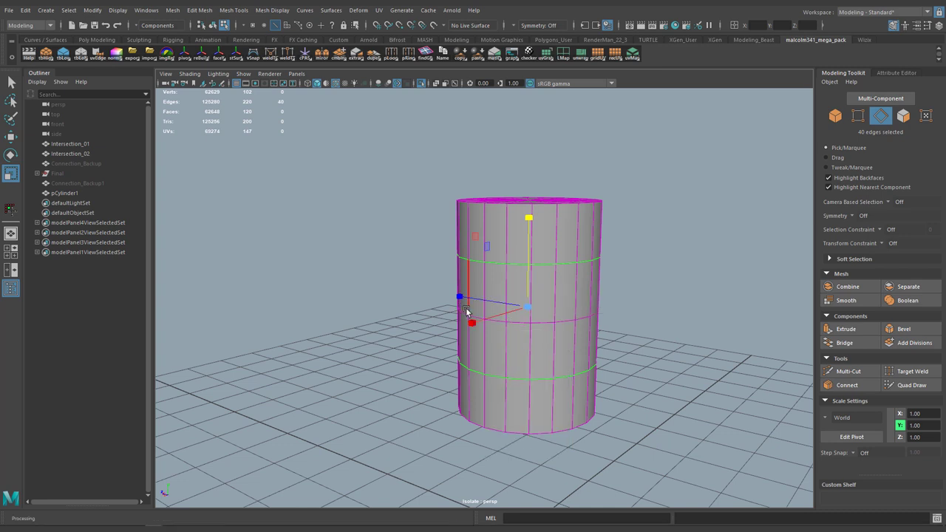
drag(528, 218, 523, 193)
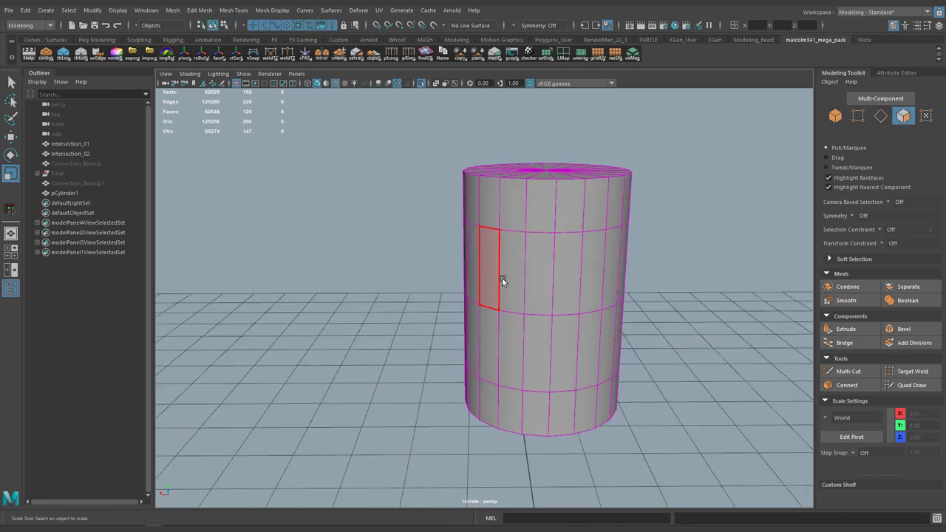
Select a block of twelve faces, six columns wide and two rows high, across the middle of the cylinder's side.
mouse_move(625, 283)
alt+mouse_down()
mouse_move(619, 275)
mouse_move(625, 282)
alt+mouse_up()
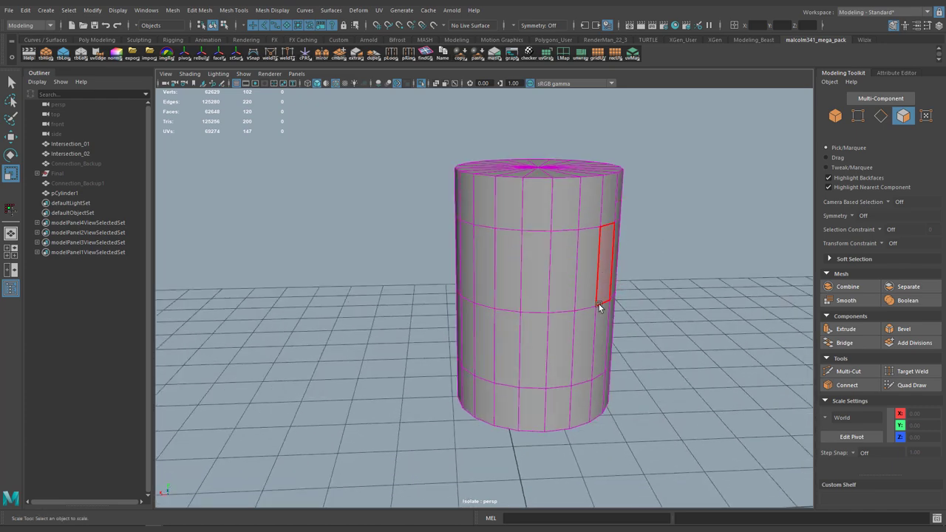
alt+drag(556, 275, 472, 276)
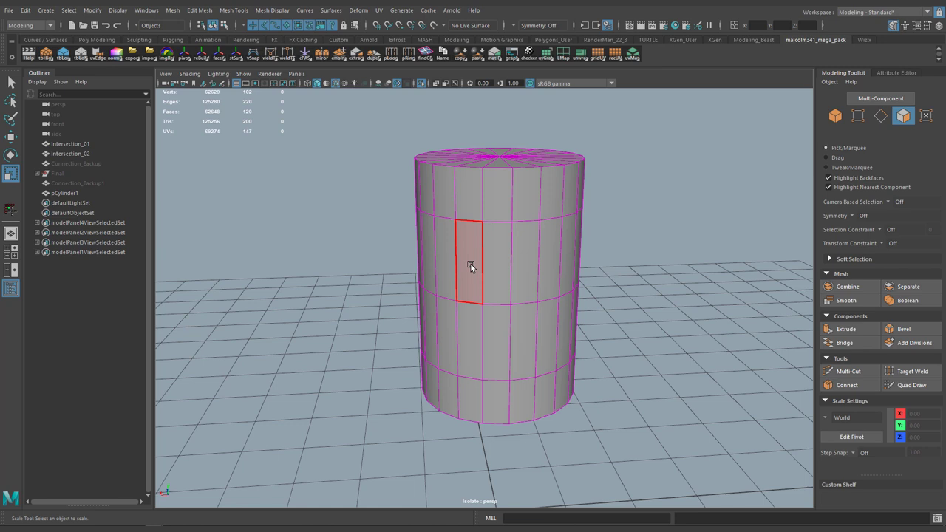
click(445, 259)
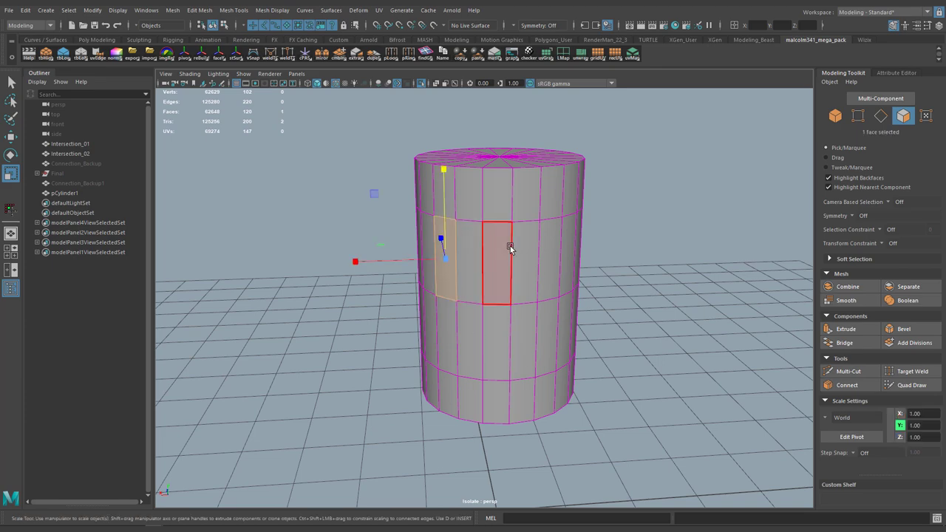
mouse_move(543, 281)
alt+mouse_down()
mouse_move(517, 283)
mouse_move(548, 289)
alt+mouse_up()
shift+double_click(583, 263)
shift+click(481, 338)
shift+double_click(600, 340)
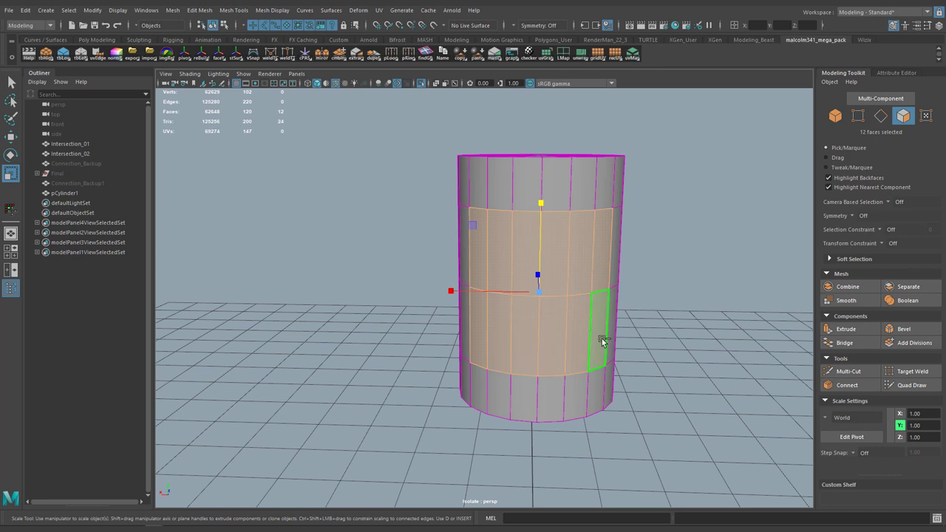
Frame the selected faces in the front view and show that view in wireframe.
key(space)
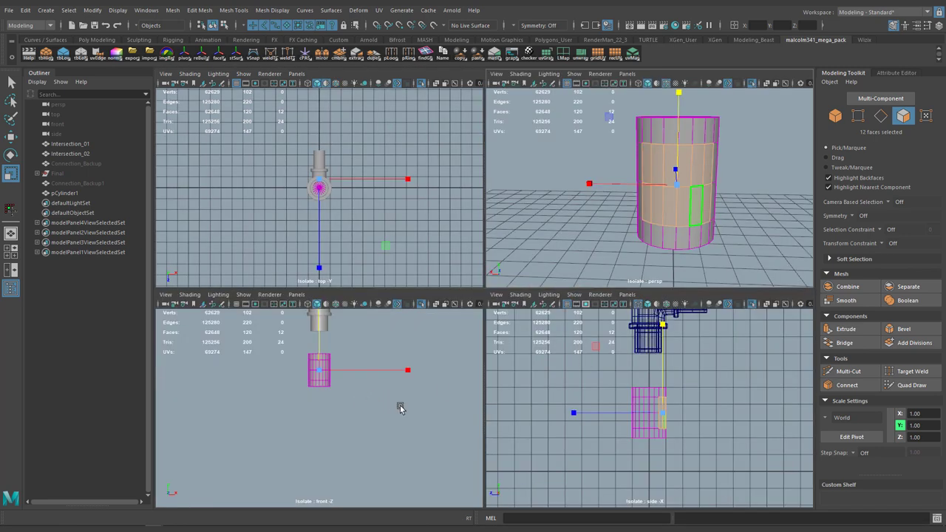
key(f)
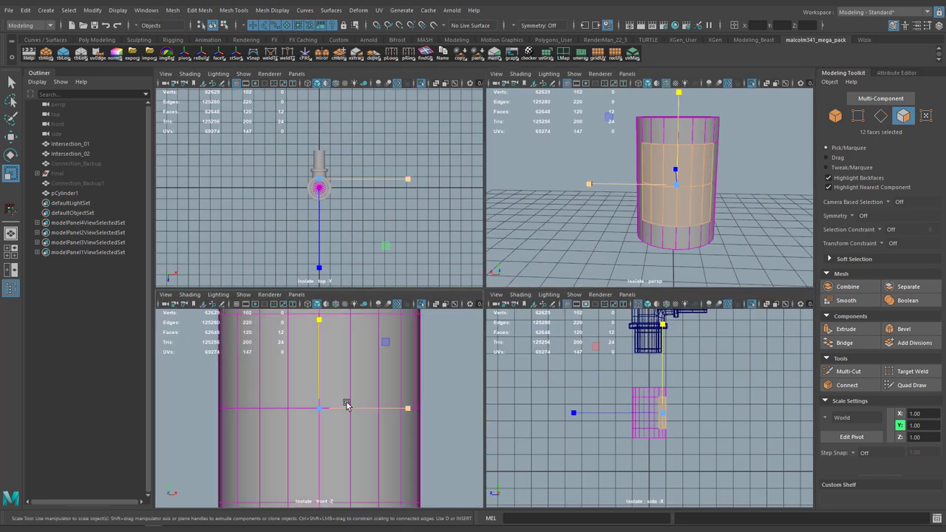
key(4)
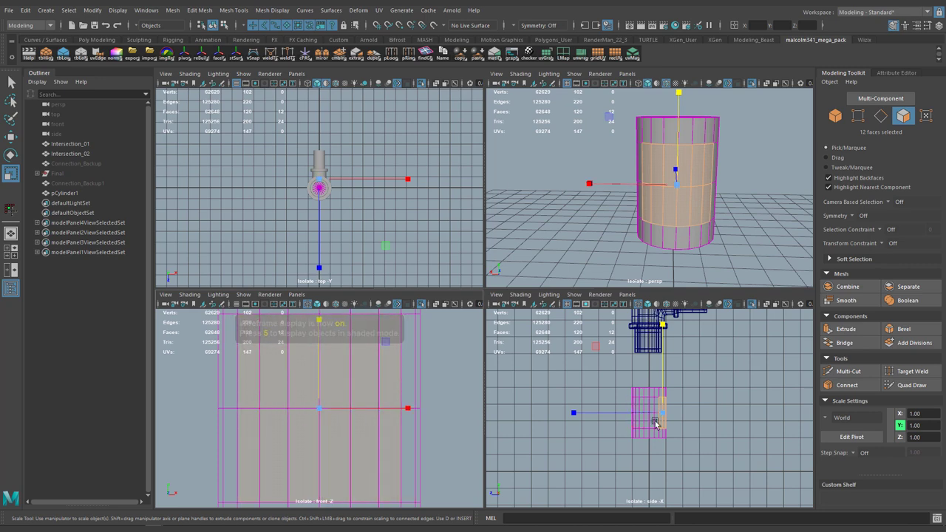
key(space)
Extrude the selected block of faces inward on the surface with an offset of 0.22.
mouse_move(574, 240)
alt+mouse_down()
mouse_move(581, 256)
mouse_move(599, 250)
mouse_move(546, 241)
mouse_move(583, 247)
alt+mouse_up()
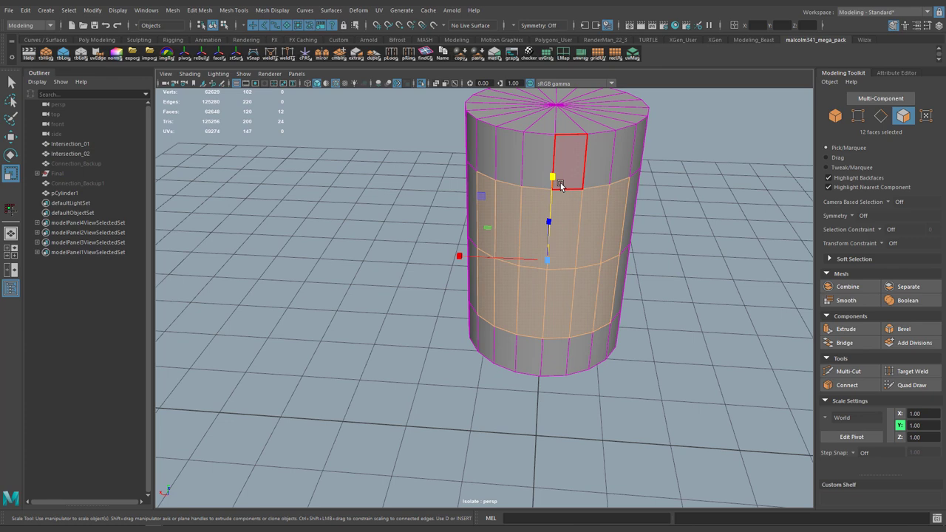
alt+drag(560, 188, 564, 210)
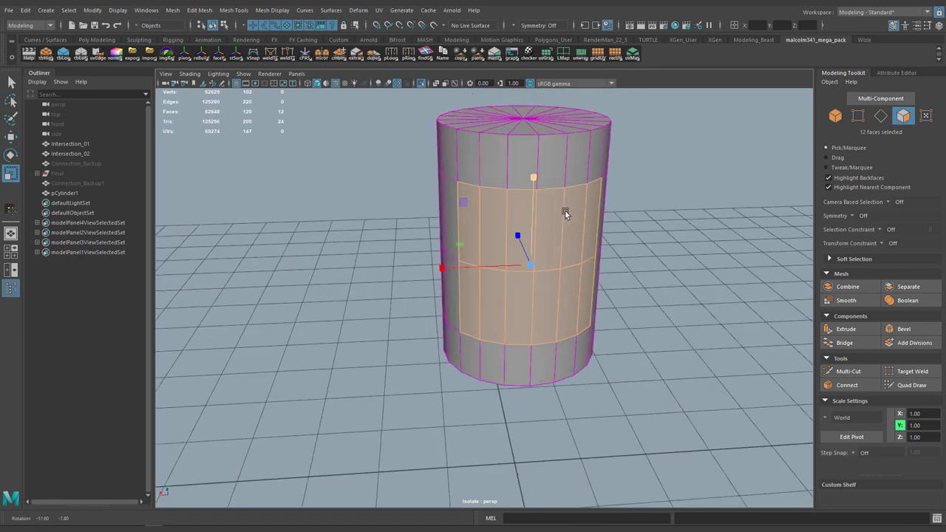
key(ctrl+e)
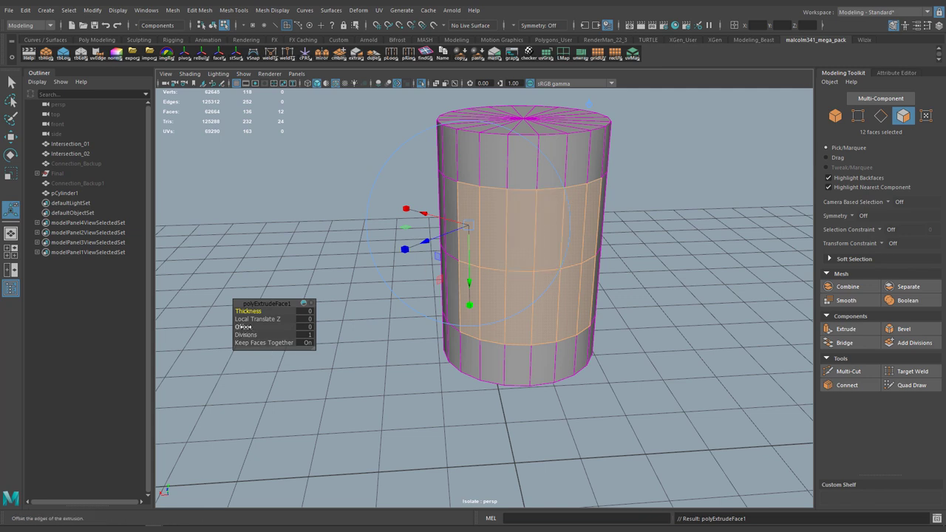
drag(244, 327, 256, 327)
alt+drag(475, 295, 537, 282)
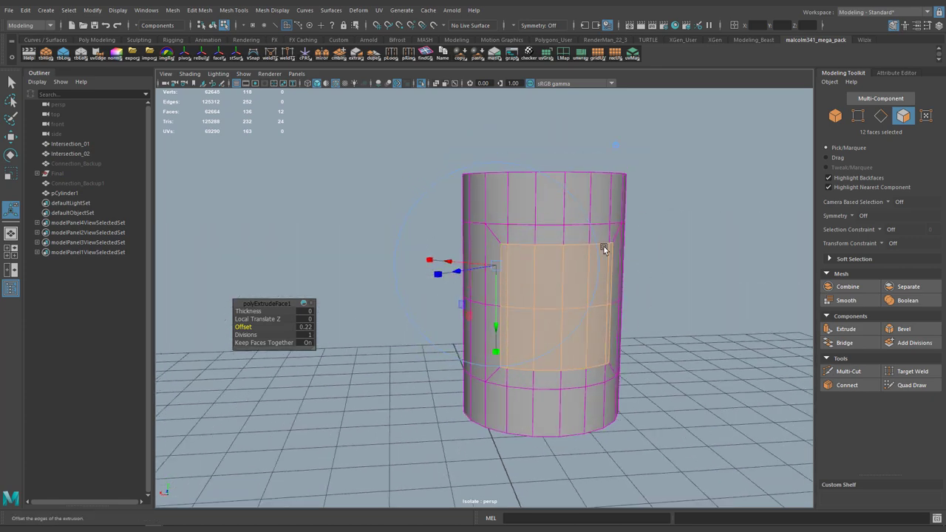
scroll(514, 244, up, 3)
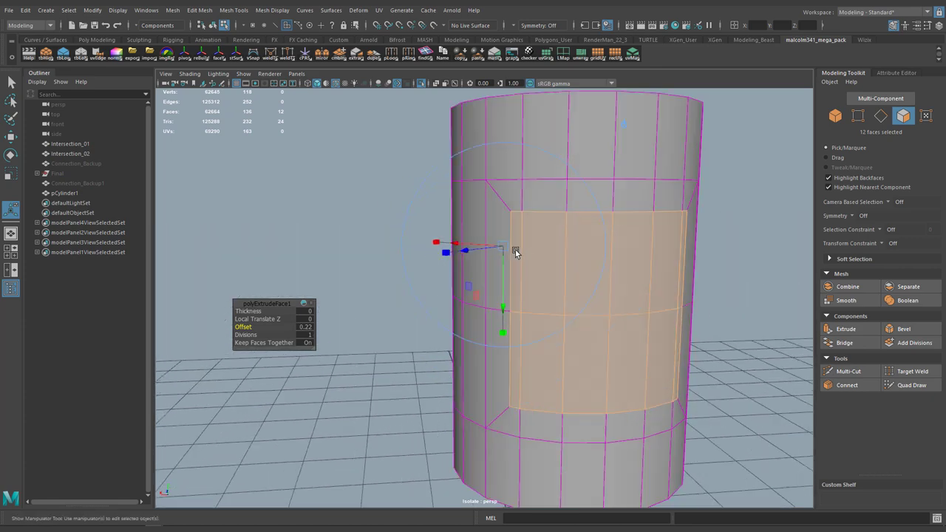
alt+drag(512, 284, 530, 306)
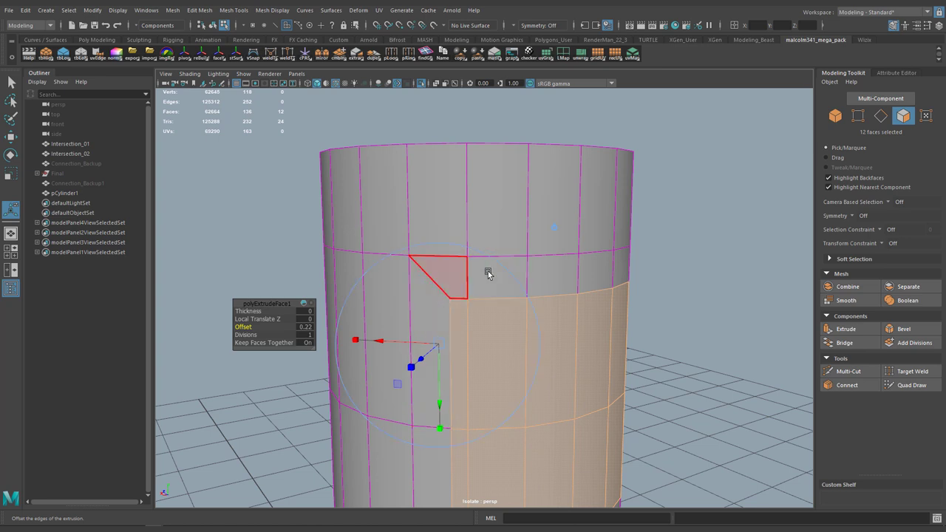
Highlight the ring of border faces around the inset block to examine its edge layout.
right_drag(443, 258, 445, 285)
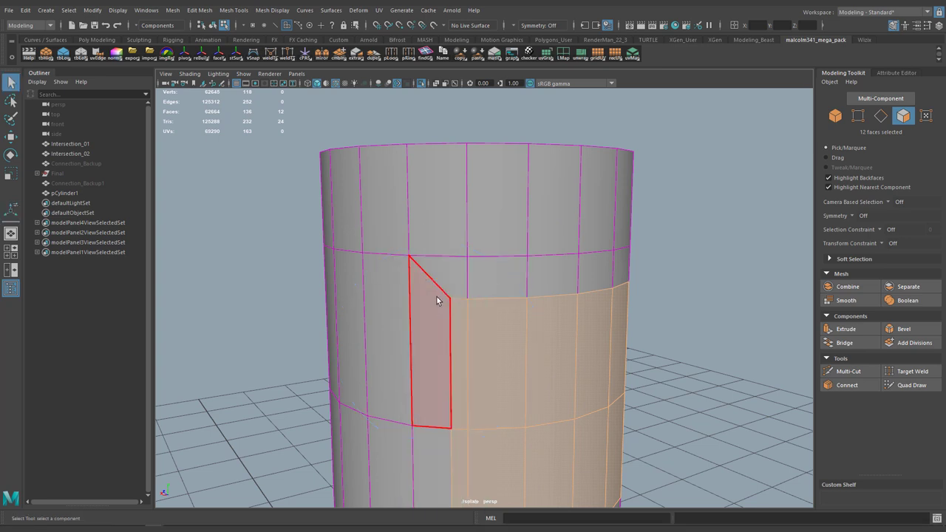
click(436, 298)
shift+double_click(446, 276)
alt+middle_drag(504, 300, 516, 248)
alt+drag(516, 248, 470, 263)
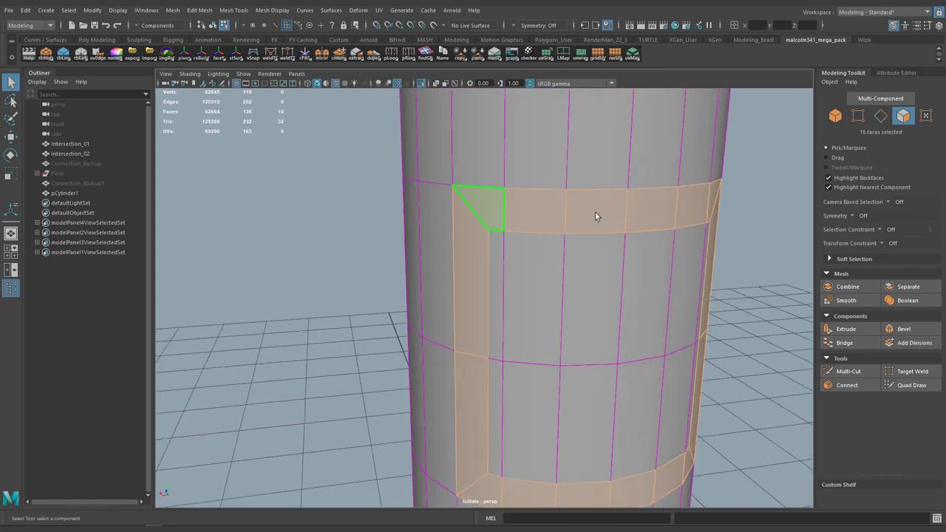
Select both rows of faces inside the inset border, twelve faces in all.
click(497, 302)
alt+drag(497, 302, 447, 291)
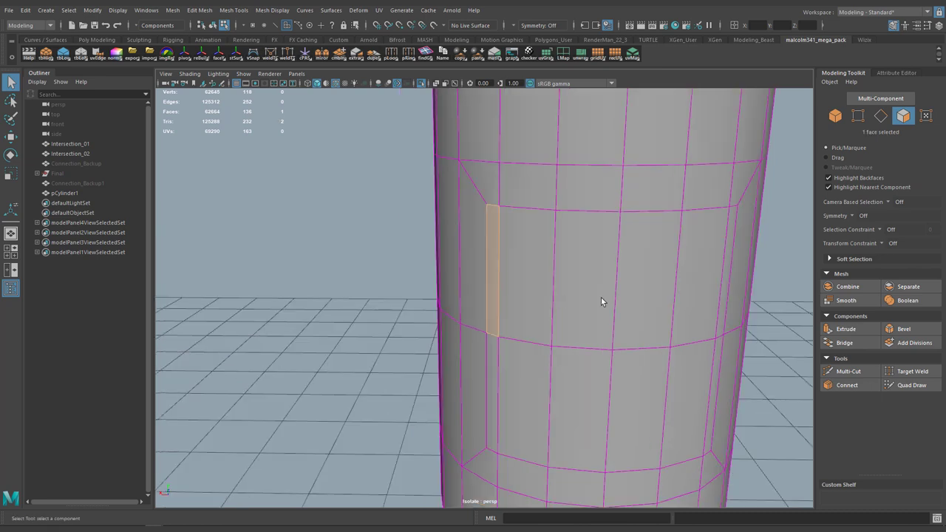
alt+middle_drag(672, 272, 613, 261)
shift+click(670, 242)
shift+double_click(671, 238)
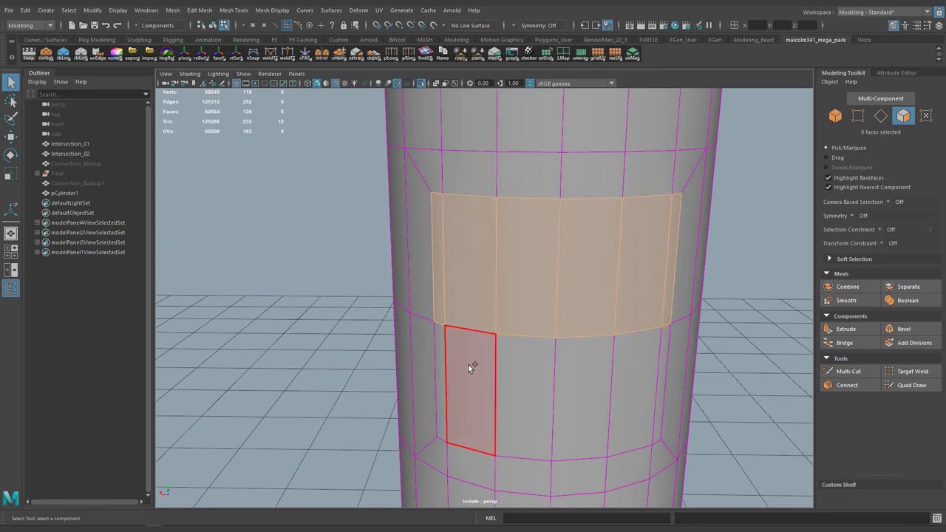
shift+double_click(657, 374)
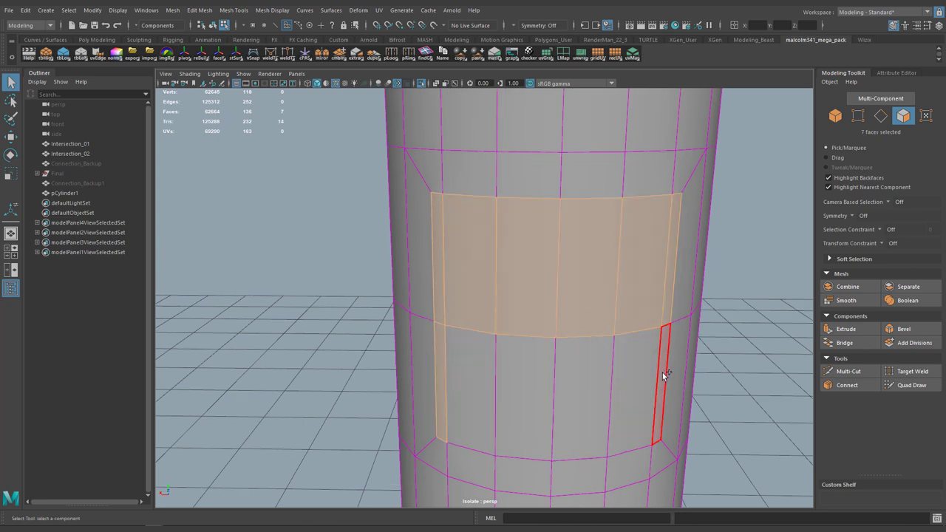
Try Circularize on the inset faces, and bring up the editing commands for a vertex on the inset's upper edge.
shift+right_click(528, 293)
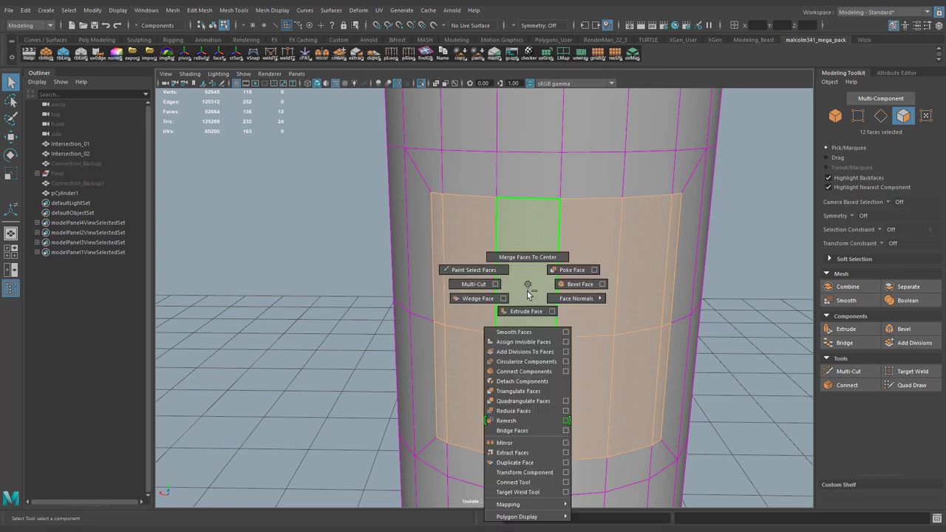
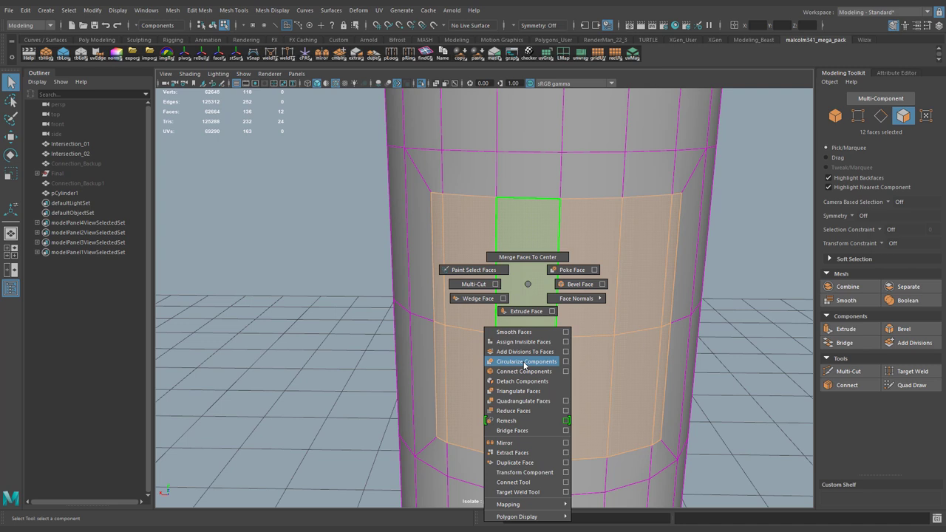
click(524, 362)
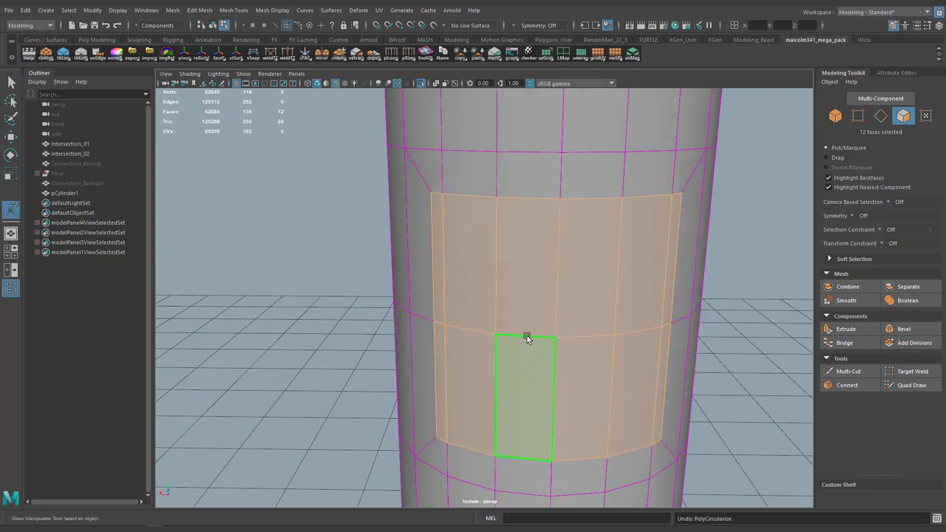
key(q)
key(F9)
click(443, 198)
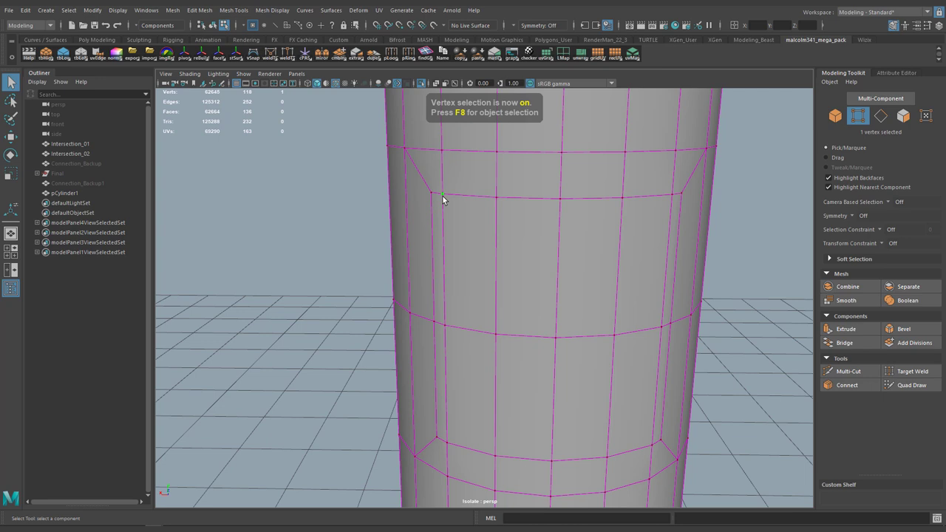
shift+right_click(442, 196)
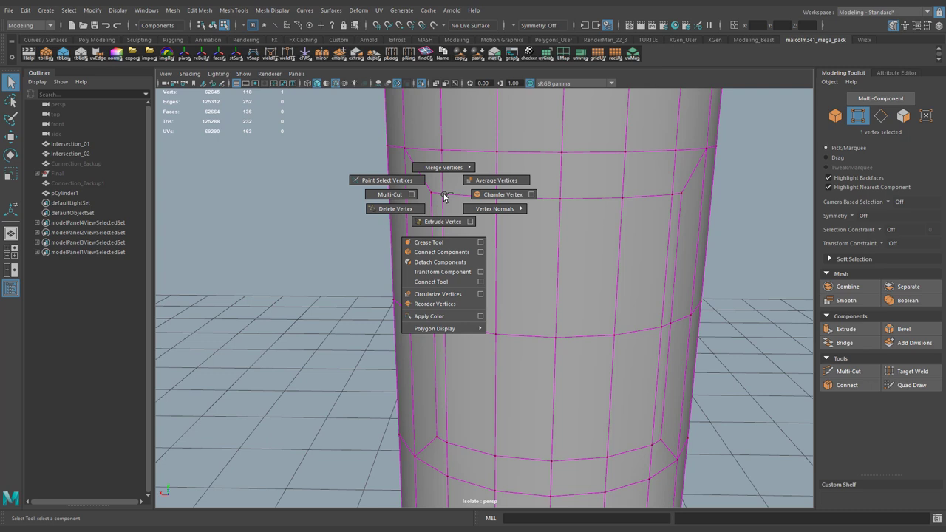
key(F11)
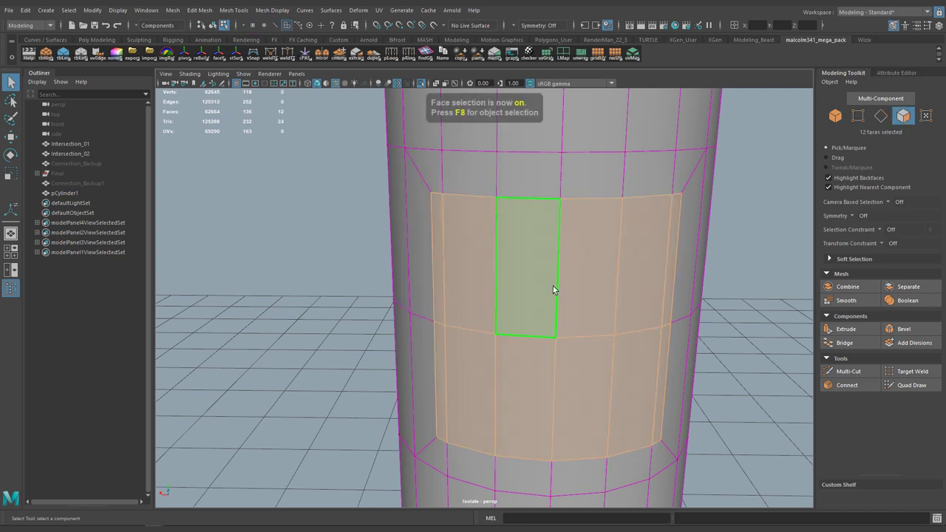
Circularize the twelve inset faces with the alignment set to Surface (average).
alt+drag(535, 252, 513, 264)
shift+right_drag(516, 251, 504, 329)
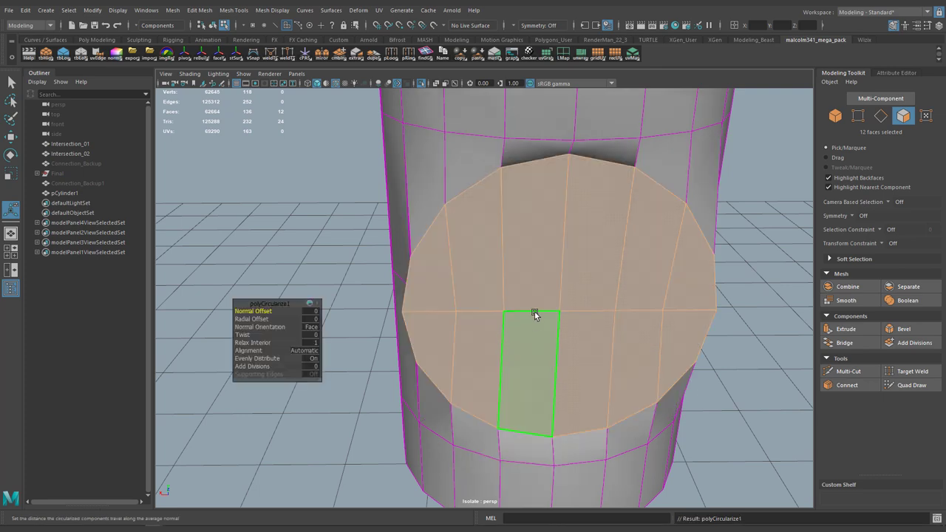
key(space)
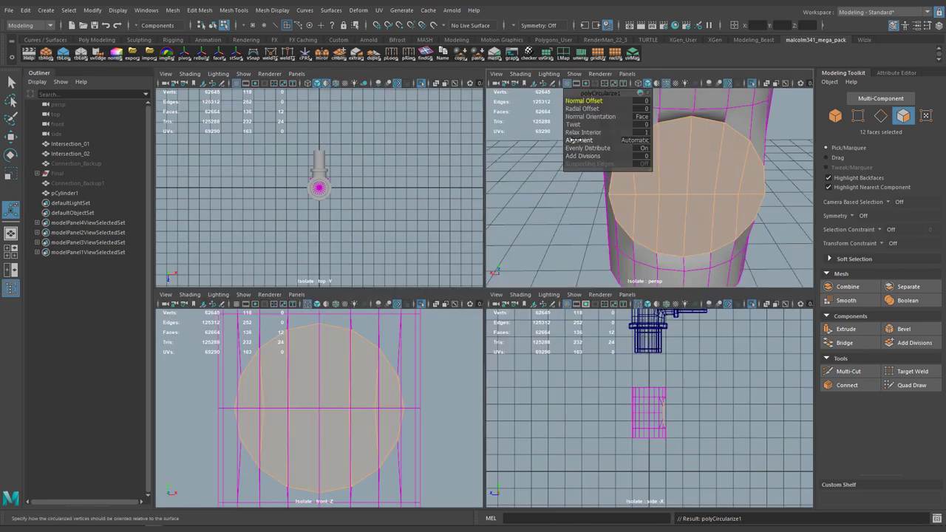
drag(575, 140, 600, 140)
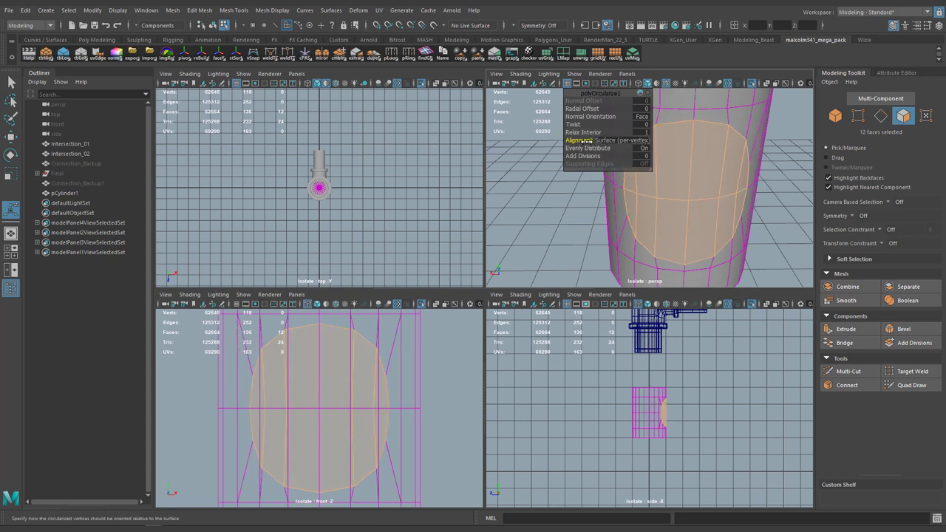
drag(605, 140, 623, 140)
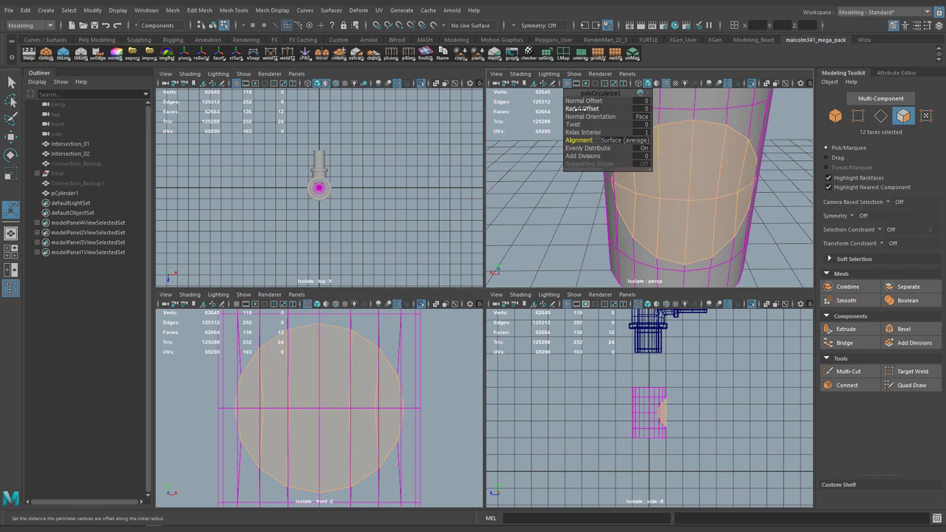
Extrude the twelve circular faces outward from the cylinder wall as a branch stub and flatten their end along Z.
drag(575, 108, 569, 109)
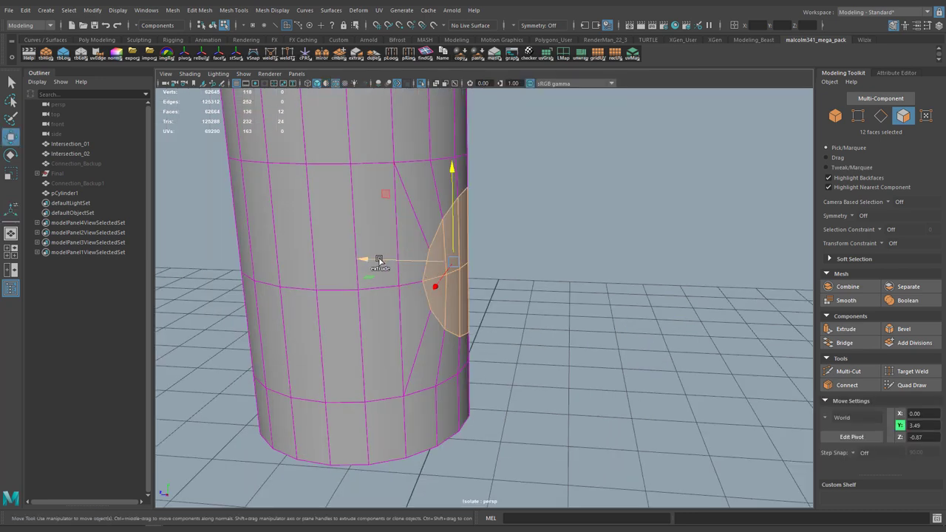
drag(380, 260, 521, 274)
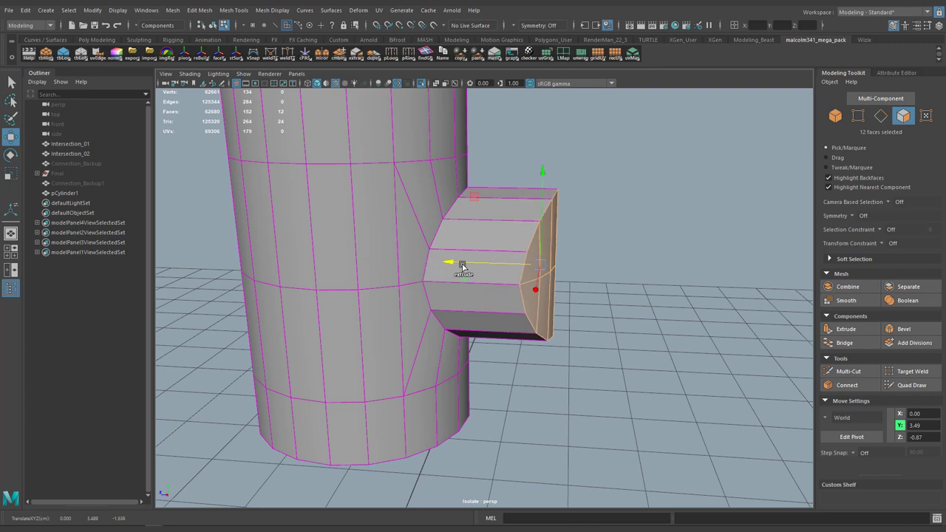
key(r)
drag(450, 263, 657, 265)
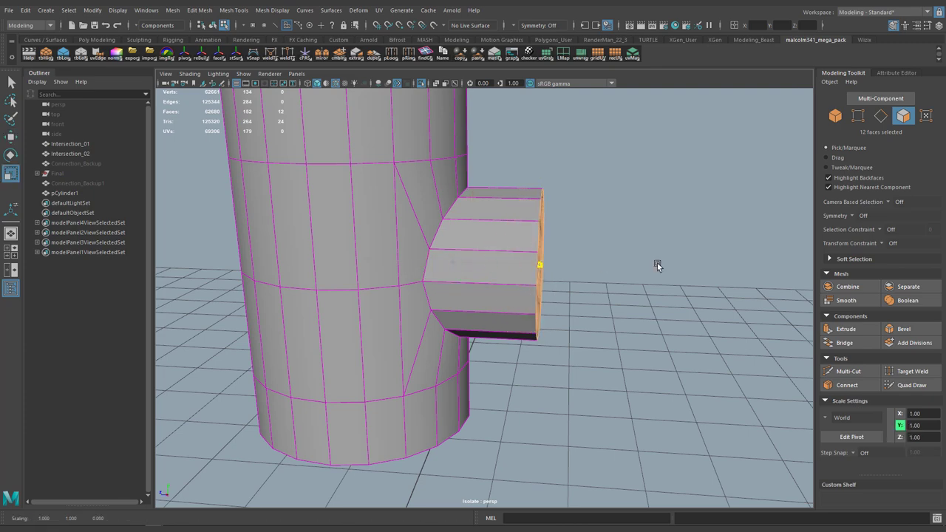
Bevel the edge loop where the branch stub meets the cylinder wall.
scroll(485, 259, down, 5)
alt+drag(484, 259, 438, 275)
alt+right_drag(437, 275, 560, 219)
alt+drag(481, 226, 519, 264)
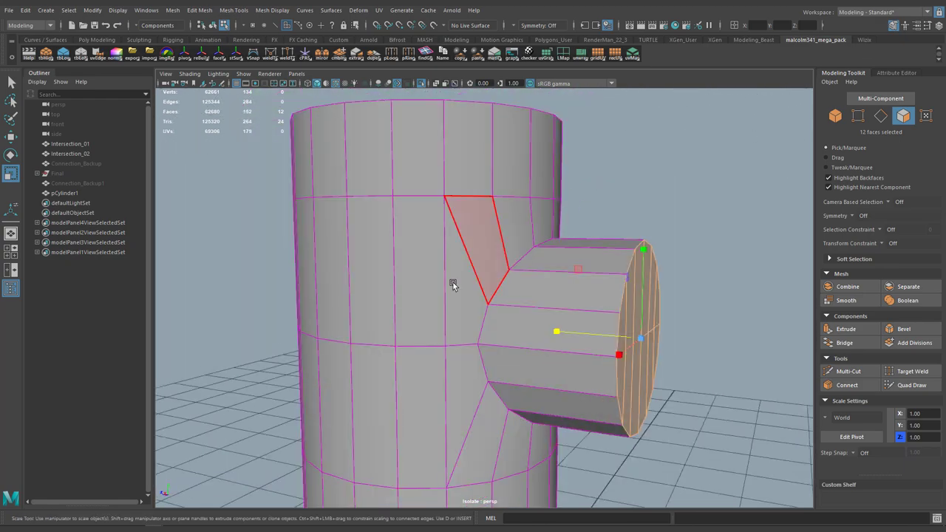
mouse_move(487, 311)
alt+mouse_down()
mouse_move(543, 274)
mouse_move(524, 306)
mouse_move(494, 321)
mouse_move(539, 303)
mouse_move(520, 333)
mouse_move(493, 297)
alt+mouse_up()
right_drag(492, 224, 492, 173)
double_click(493, 235)
mouse_move(493, 235)
alt+mouse_down()
mouse_move(466, 228)
mouse_move(485, 250)
alt+mouse_up()
key(ctrl+b)
mouse_move(485, 250)
middle_down()
mouse_move(471, 249)
mouse_move(477, 253)
middle_up()
Try beveling the cylinder rims and the branch's end edge with 2 segments and a fractional offset of 0.23.
ctrl+right_drag(494, 273, 494, 227)
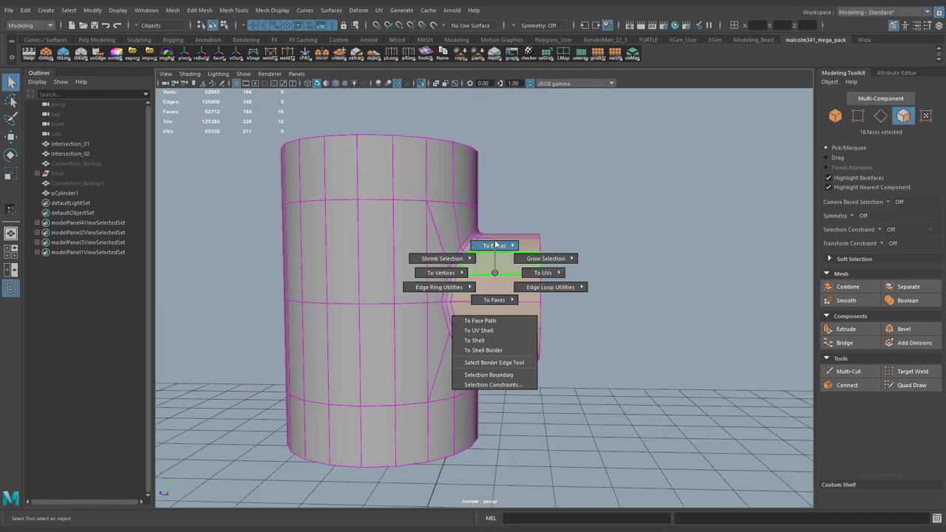
alt+drag(486, 259, 471, 346)
key(ctrl+b)
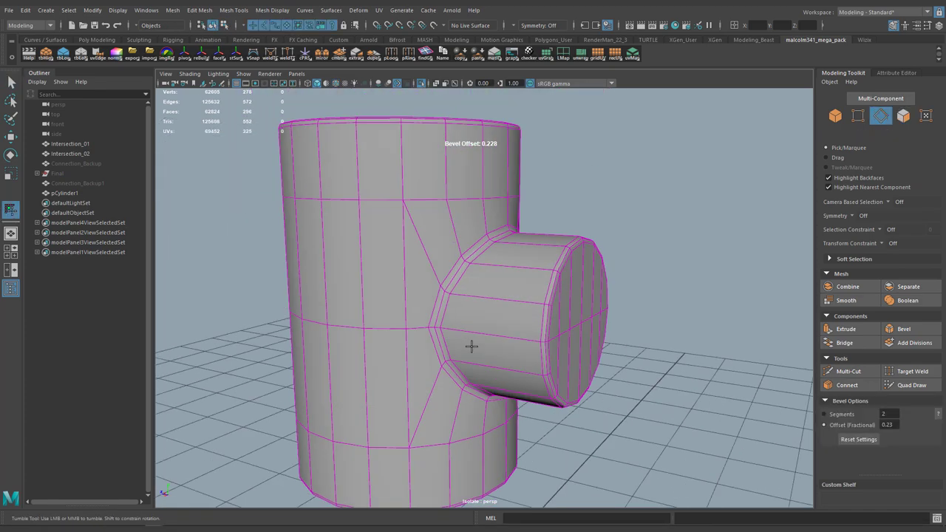
key(q)
Preview the tee smoothed and examine the transition between the branch and the main cylinder.
right_drag(460, 222, 488, 219)
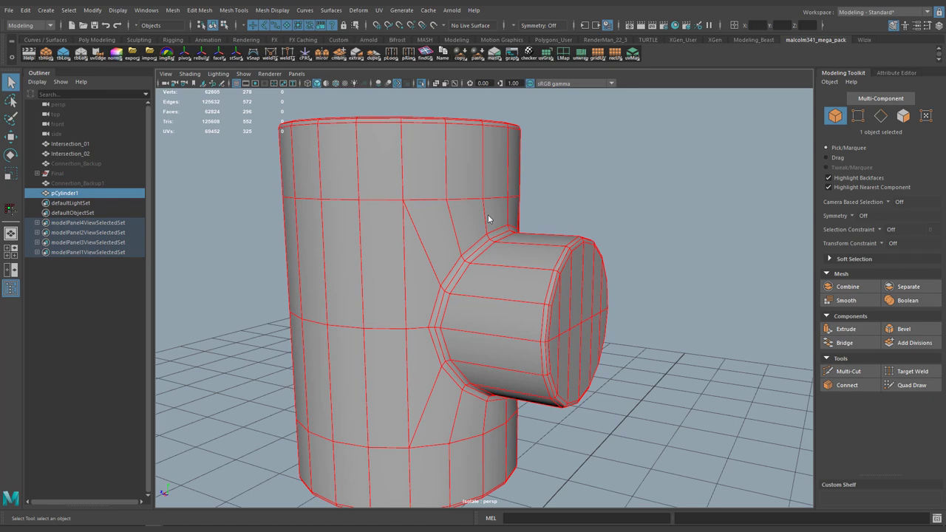
key(3)
click(599, 230)
alt+drag(594, 238, 425, 239)
right_drag(425, 239, 490, 485)
click(425, 240)
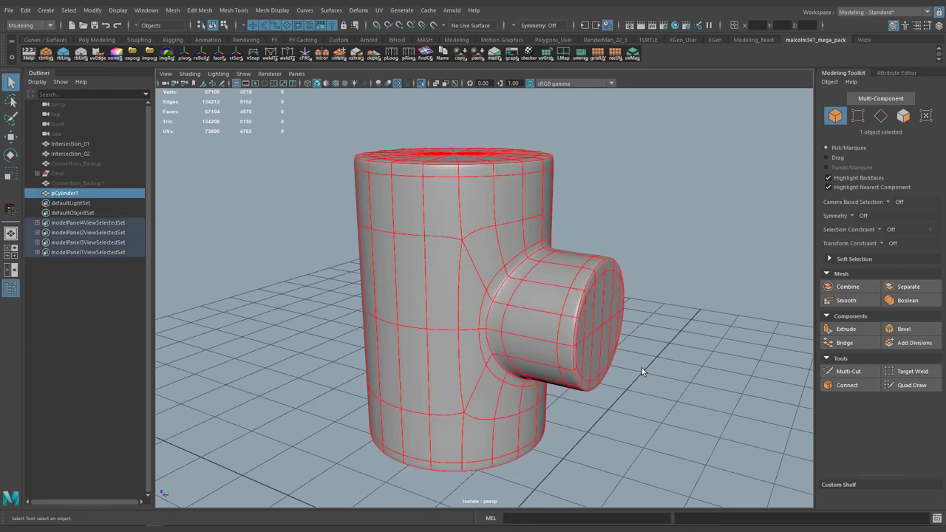
click(643, 370)
alt+drag(642, 369, 621, 273)
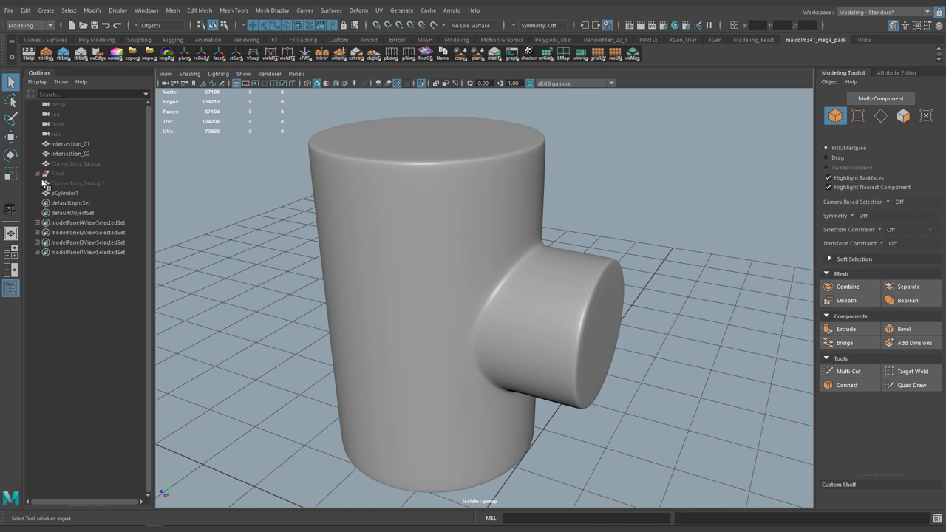
Raise Connection_Backup1 to the tee's lower end and reposition its pivot at the collar's upper rim.
click(64, 145)
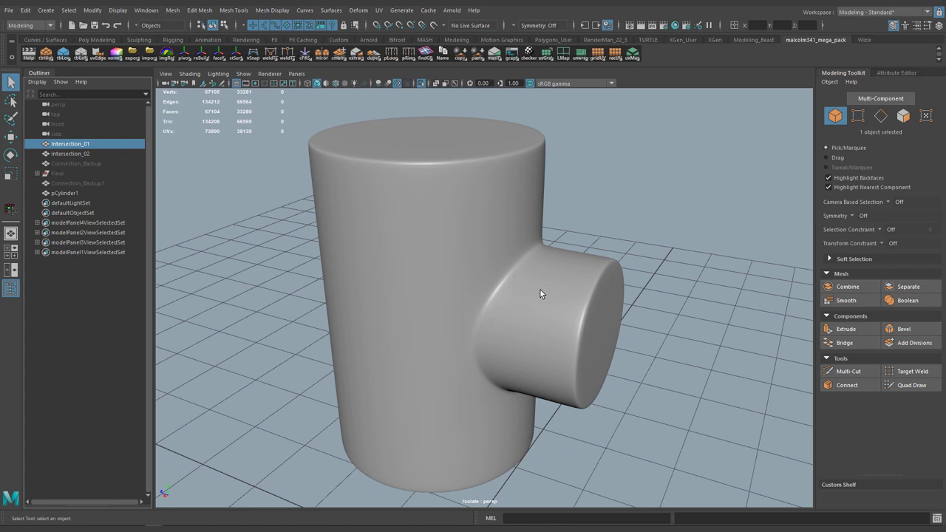
key(w)
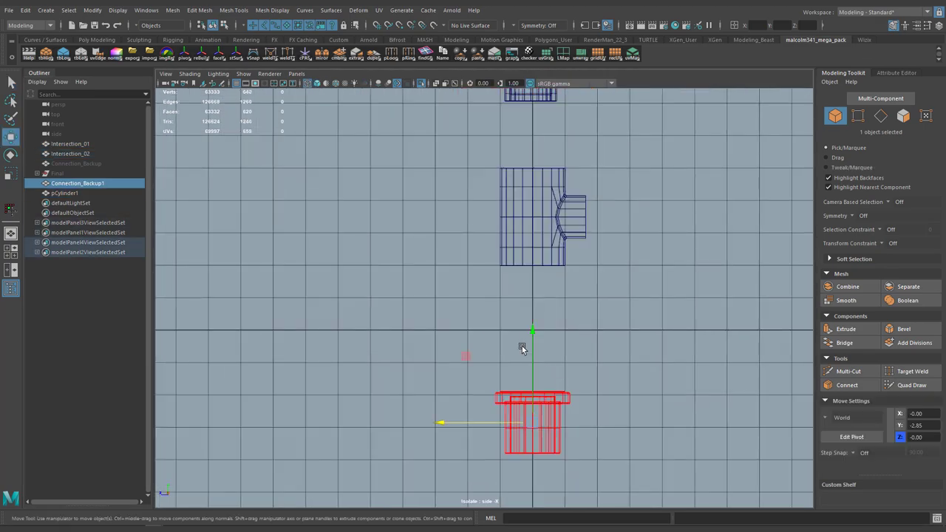
drag(522, 346, 520, 209)
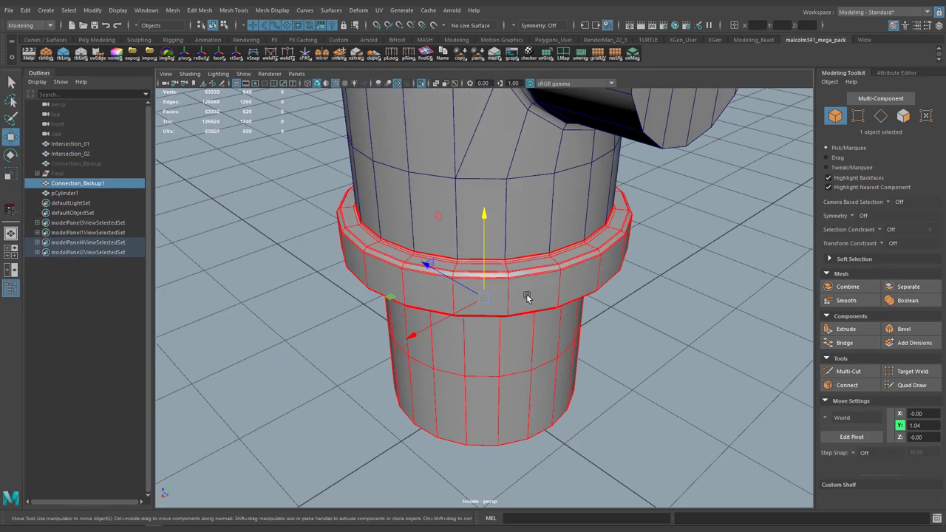
scroll(473, 296, up, 5)
key(e)
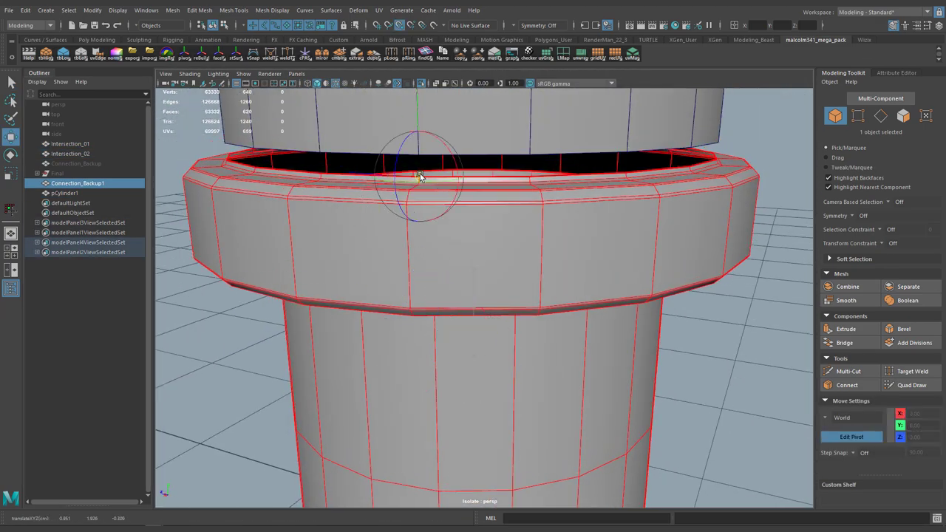
drag(419, 177, 419, 160)
Duplicate the connection collar, rotate it to face the side branch, and align it with the branch's open end.
scroll(420, 222, down, 8)
shift+drag(362, 355, 562, 385)
key(e)
alt+drag(591, 251, 496, 320)
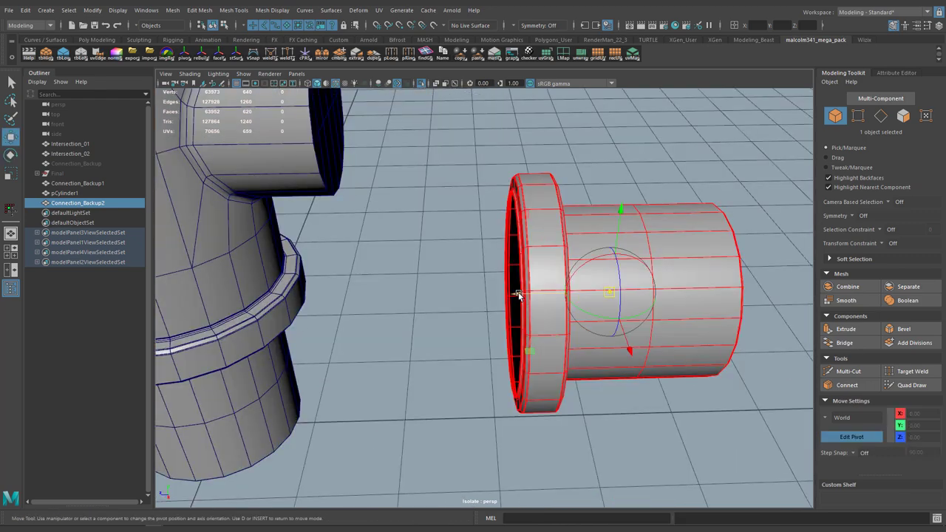
key(w)
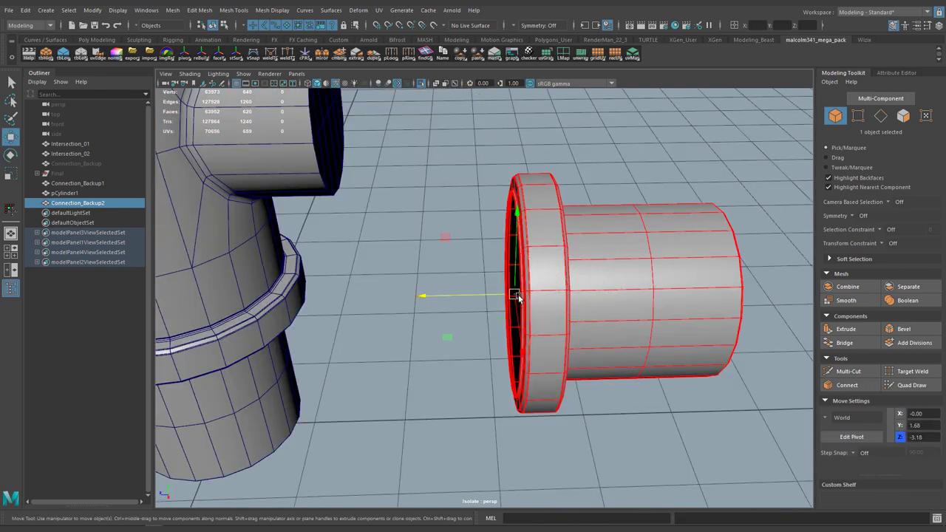
scroll(517, 295, down, 3)
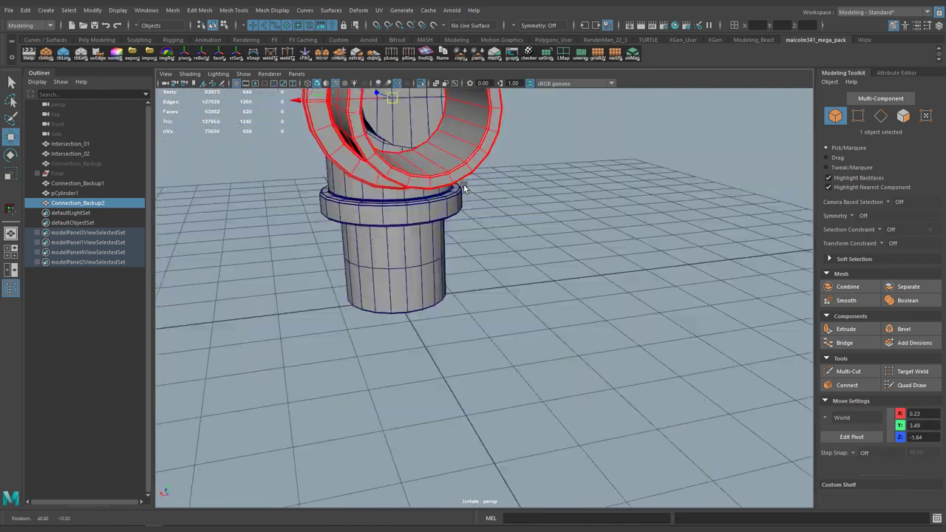
Scale the duplicated connection down to fit the diameter of the side branch.
alt+drag(517, 244, 569, 229)
key(r)
drag(494, 227, 459, 228)
scroll(503, 281, up, 5)
alt+drag(488, 311, 628, 325)
Extrude and scale the branch's end faces through the reference collar to form the narrower outlet pipe.
drag(549, 302, 532, 297)
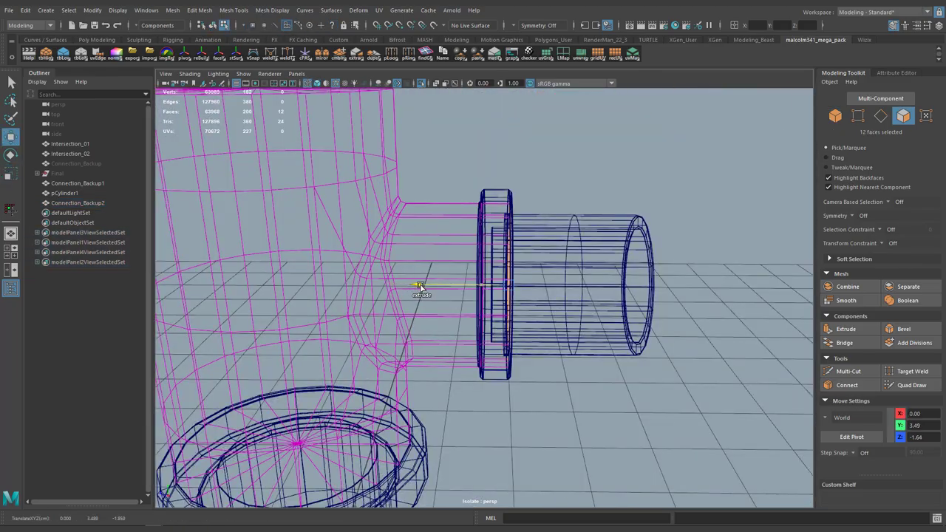
mouse_move(421, 285)
alt+mouse_down()
mouse_move(473, 339)
mouse_move(363, 243)
mouse_move(440, 239)
mouse_move(554, 289)
mouse_move(532, 298)
alt+mouse_up()
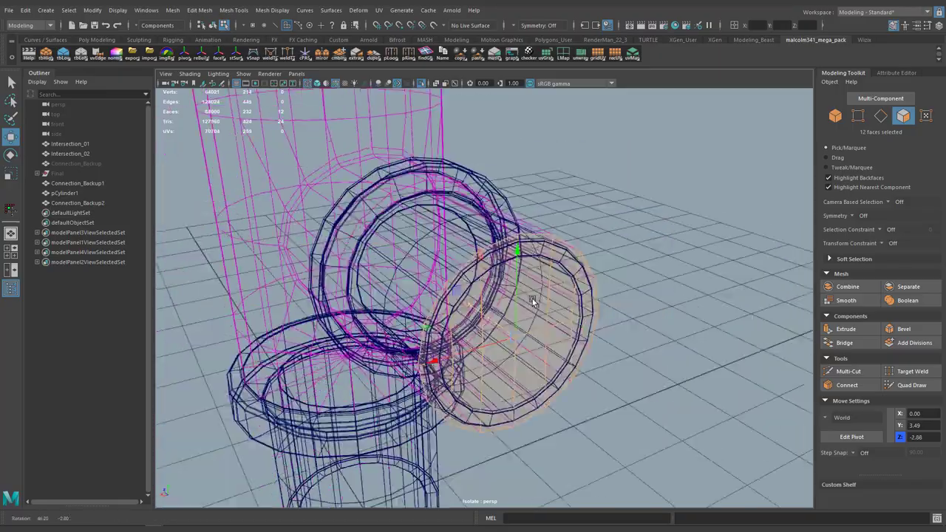
key(r)
shift+drag(511, 338, 492, 338)
mouse_move(532, 299)
alt+mouse_down()
mouse_move(519, 239)
mouse_move(554, 274)
mouse_move(244, 277)
alt+mouse_up()
key(w)
right_drag(464, 257, 517, 229)
key(5)
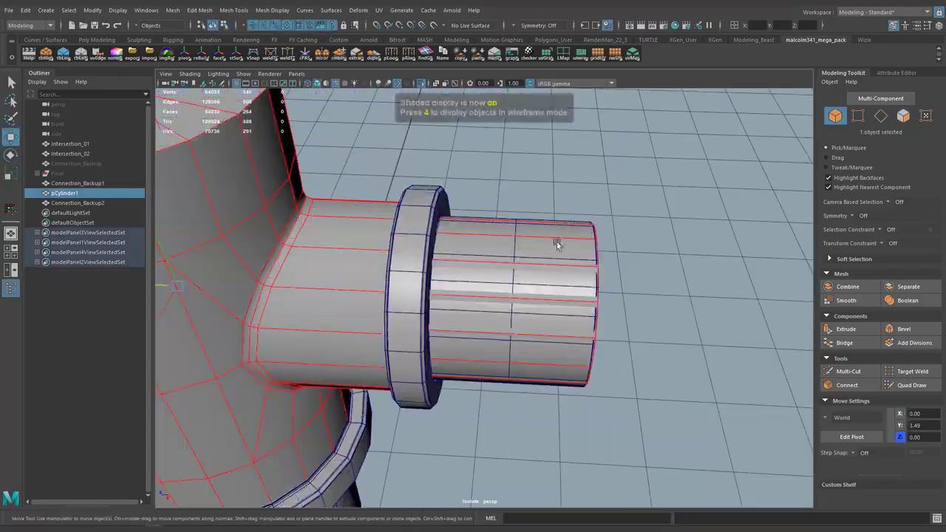
Try deleting the reference connection on the side branch.
alt+drag(557, 244, 473, 214)
click(412, 204)
key(Delete)
key(ctrl+z)
Extrude the ring of sixteen branch faces outward to match the size of the reference collar.
click(377, 235)
key(4)
mouse_move(411, 237)
alt+mouse_down()
mouse_move(369, 187)
mouse_move(414, 221)
mouse_move(367, 249)
mouse_move(429, 234)
alt+mouse_up()
key(ctrl+z)
key(ctrl+z)
key(ctrl+z)
key(r)
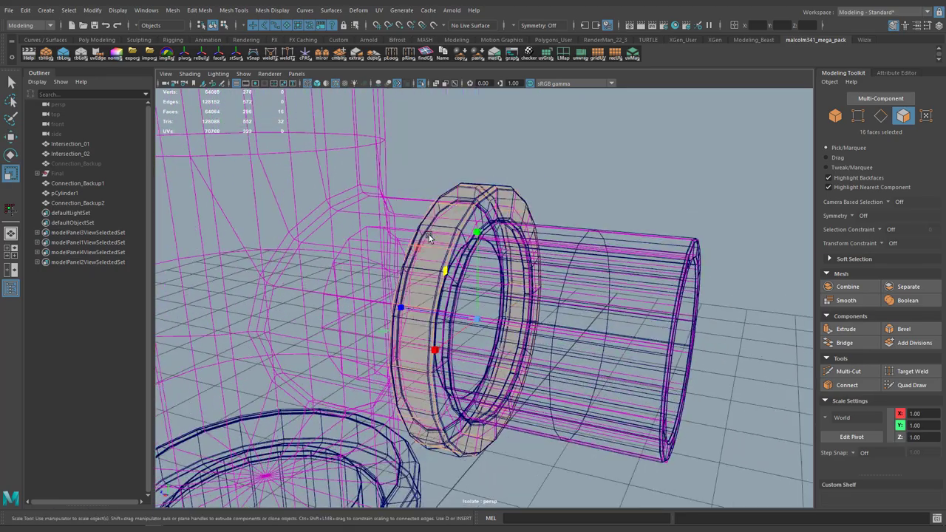
Delete the reference connection on the branch and remove the extra edge loop beside the new collar.
key(5)
mouse_move(426, 238)
right_down()
mouse_move(450, 225)
mouse_move(447, 185)
right_up()
click(450, 225)
key(Delete)
double_click(391, 197)
key(ctrl+Delete)
Bevel the outer edge loops on both sides of the branch collar.
alt+drag(392, 197, 412, 231)
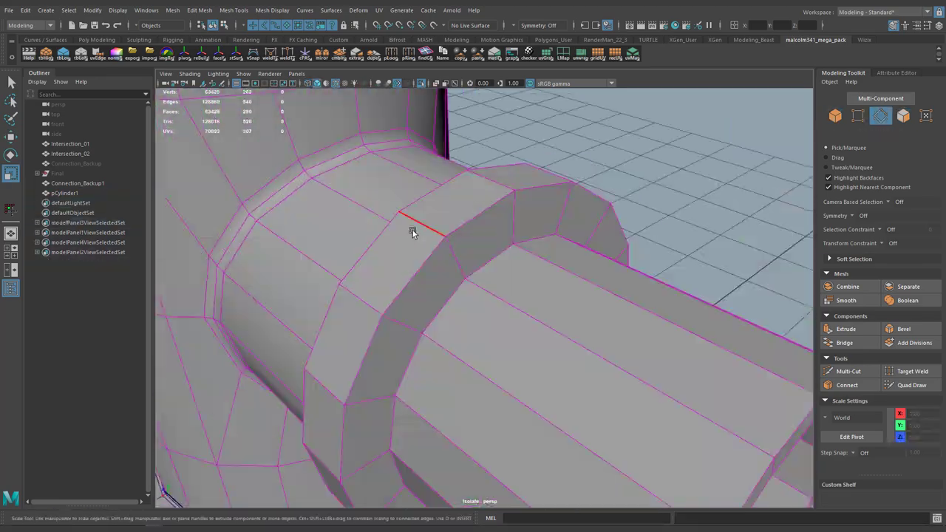
double_click(479, 215)
alt+drag(479, 214, 473, 196)
shift+double_click(547, 199)
key(ctrl+b)
mouse_move(473, 196)
mouse_down()
mouse_move(450, 192)
mouse_move(531, 183)
mouse_move(484, 197)
mouse_up()
key(q)
Bevel the inner and outer edge loops around the open rim of the outlet pipe.
double_click(519, 222)
alt+right_drag(520, 222, 509, 276)
shift+double_click(509, 276)
alt+drag(509, 276, 450, 264)
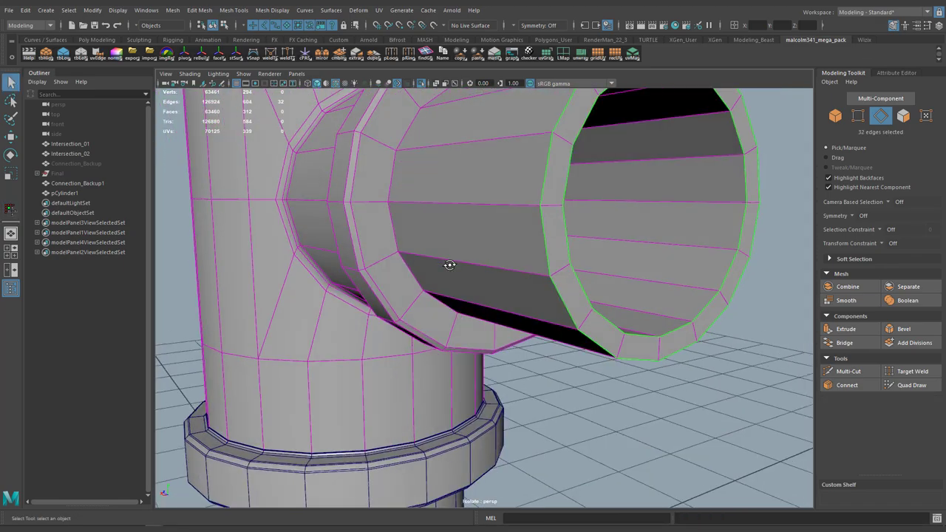
key(ctrl+b)
drag(564, 181, 572, 281)
key(q)
Delete the main cylinder's top cap faces and select a face of its bottom cap.
right_drag(572, 281, 571, 321)
alt+drag(571, 321, 508, 302)
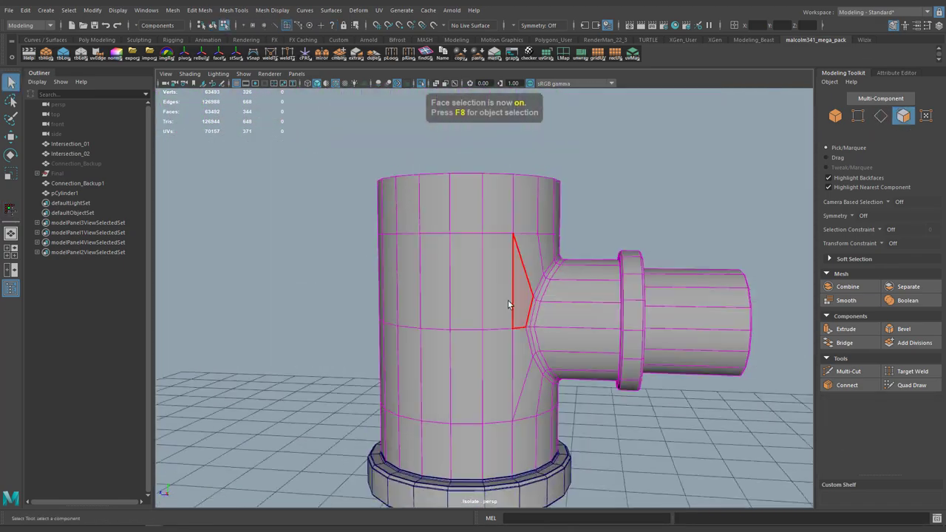
alt+drag(497, 203, 490, 262)
right_drag(490, 262, 490, 322)
shift+double_click(443, 193)
key(Delete)
alt+drag(510, 259, 515, 78)
click(543, 304)
right_drag(500, 257, 498, 328)
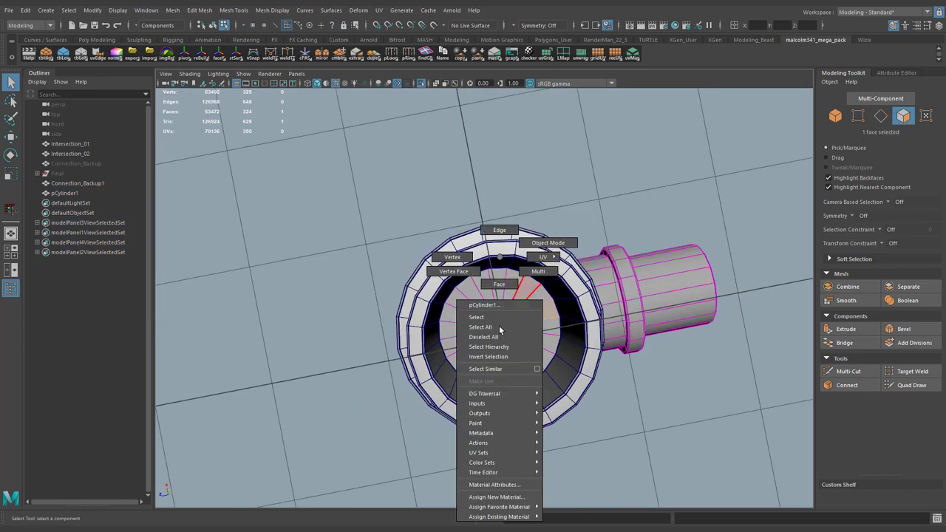
Try shrinking all 159 vertices of the duplicated tee shell and shifting them along Z.
alt+drag(499, 325, 540, 236)
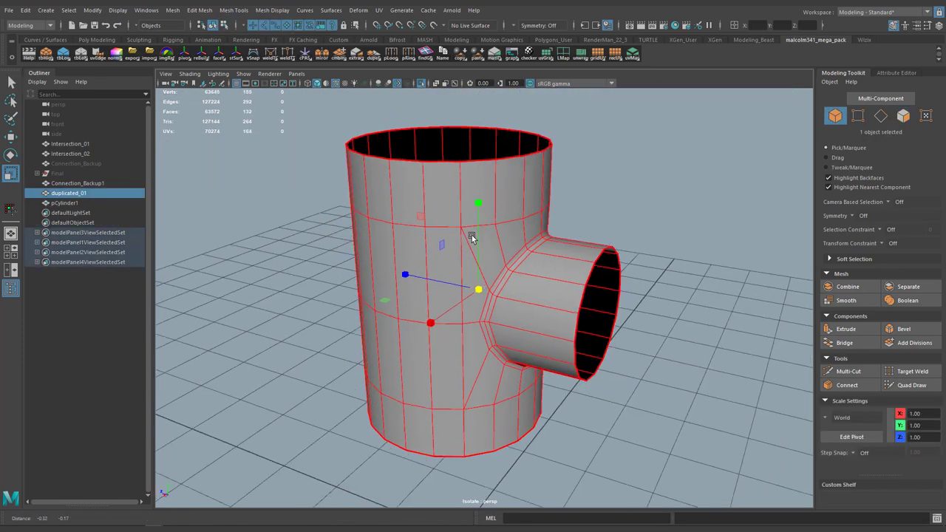
alt+drag(471, 235, 495, 223)
key(ctrl+F9)
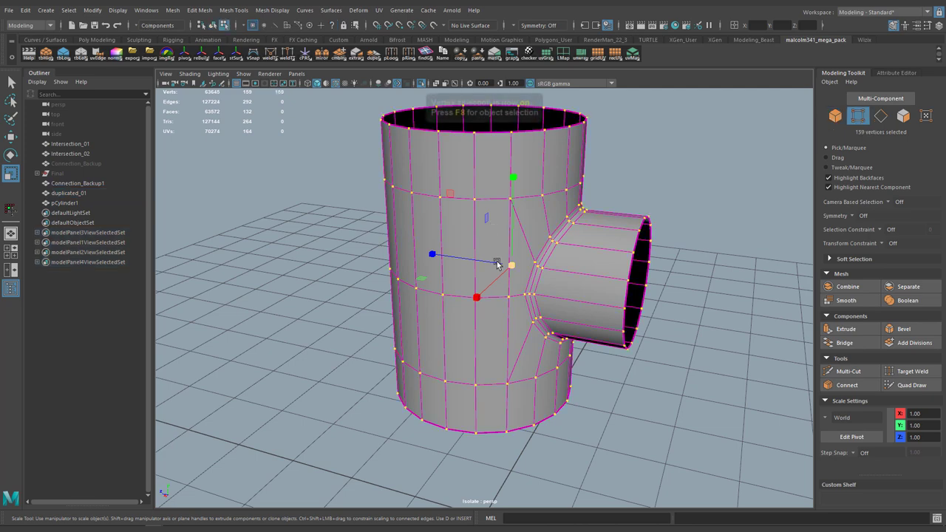
scroll(498, 264, down, 5)
alt+drag(532, 276, 615, 189)
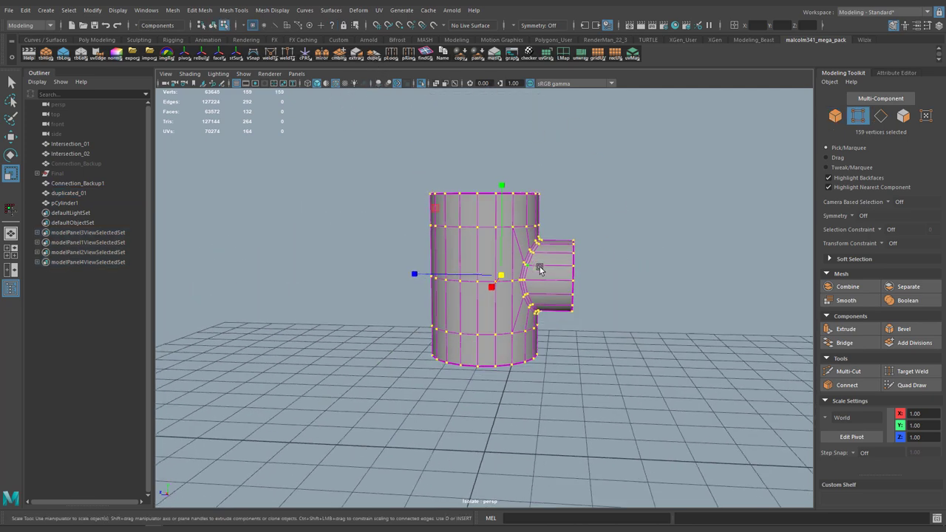
alt+drag(539, 270, 577, 285)
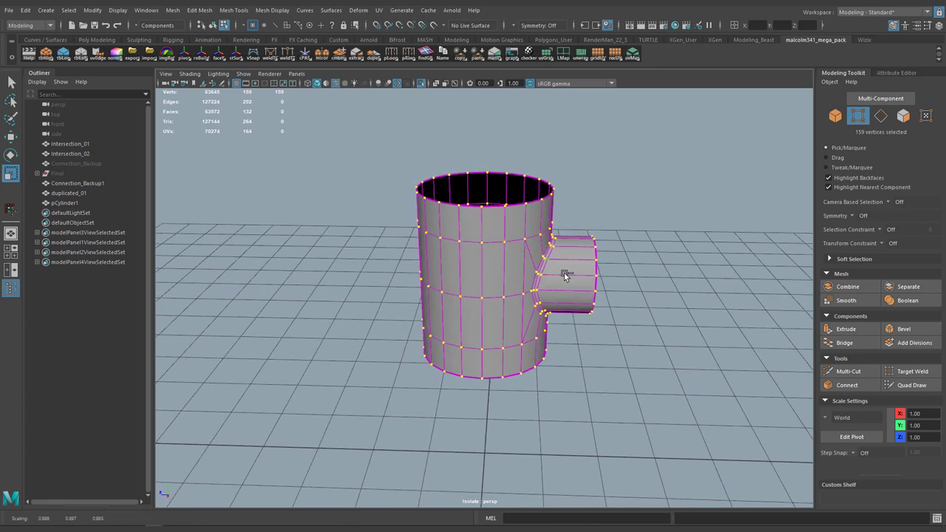
key(w)
scroll(574, 280, up, 2)
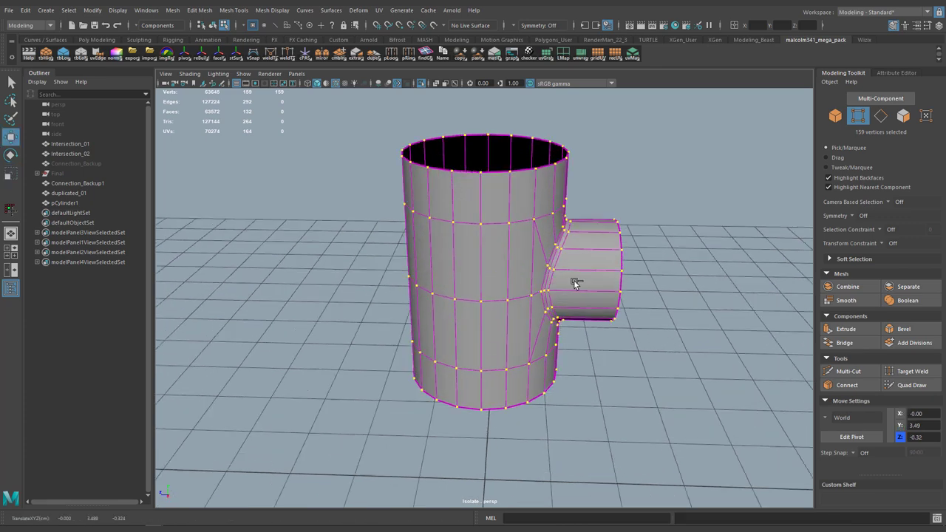
mouse_move(575, 283)
alt+mouse_down()
mouse_move(569, 267)
mouse_move(544, 267)
mouse_move(538, 215)
alt+mouse_up()
key(ctrl+z)
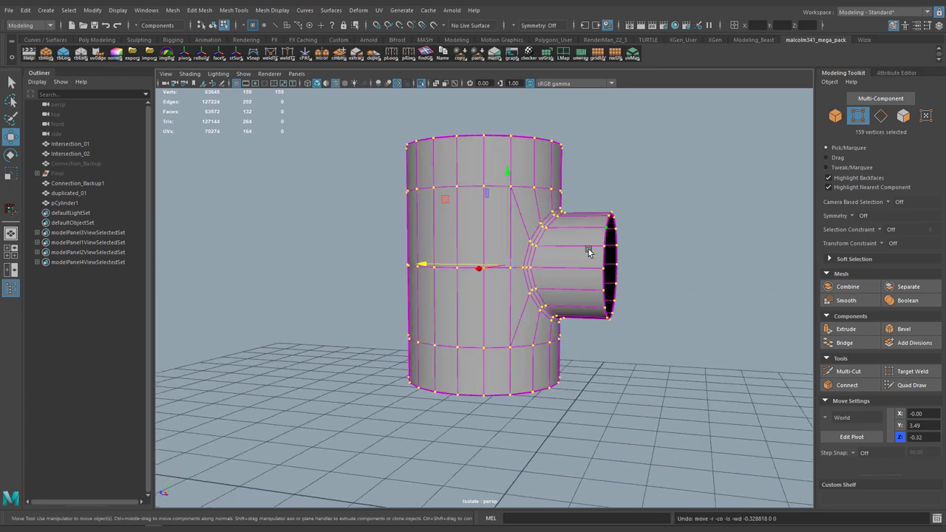
Return the duplicated tee shell to object selection and move its pivot along Z to the main cylinder's axis.
alt+drag(548, 243, 483, 219)
right_drag(481, 213, 521, 193)
key(F8)
key(space)
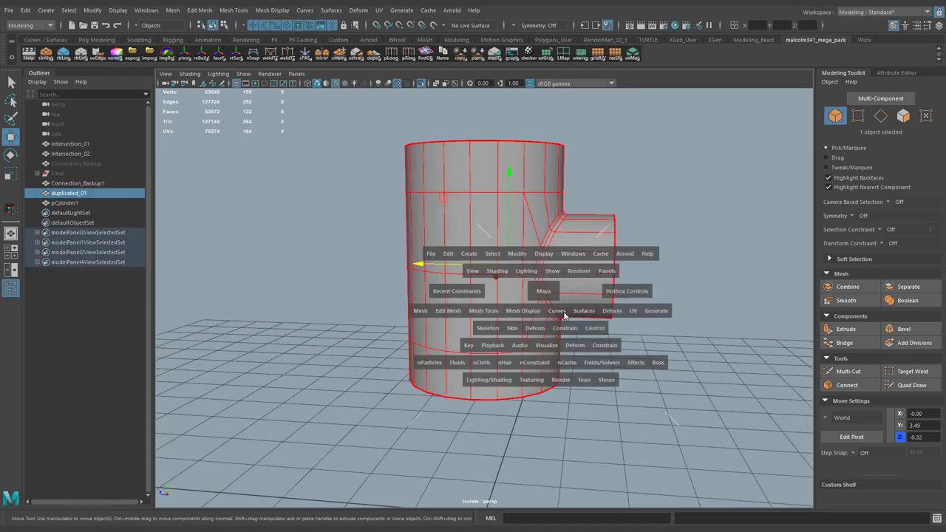
key(space)
key(d)
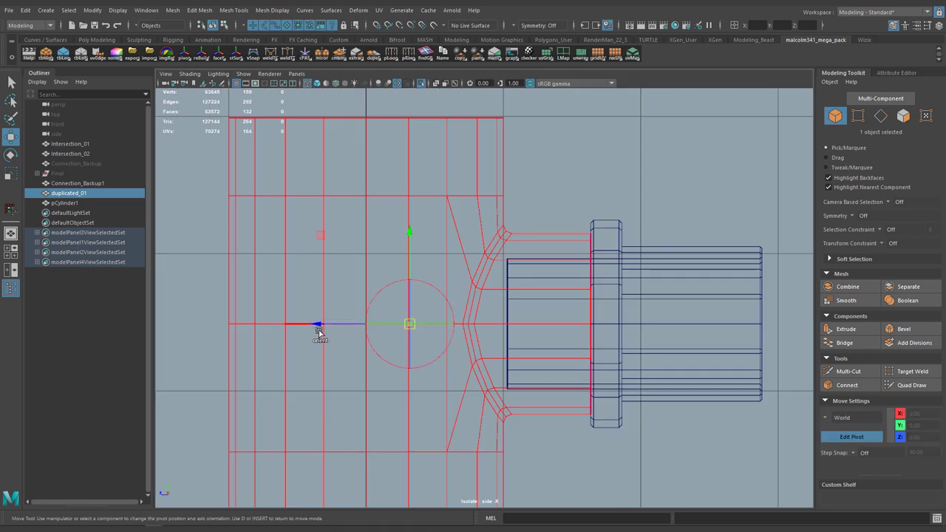
drag(321, 323, 282, 326)
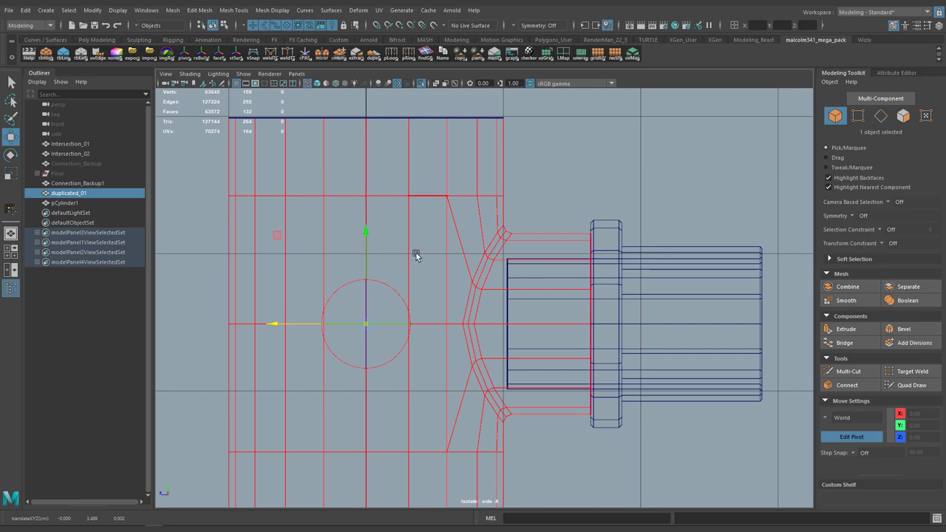
Scale the duplicated tee shell down uniformly to about 0.89 as the fitting's inner wall.
key(r)
drag(363, 326, 330, 321)
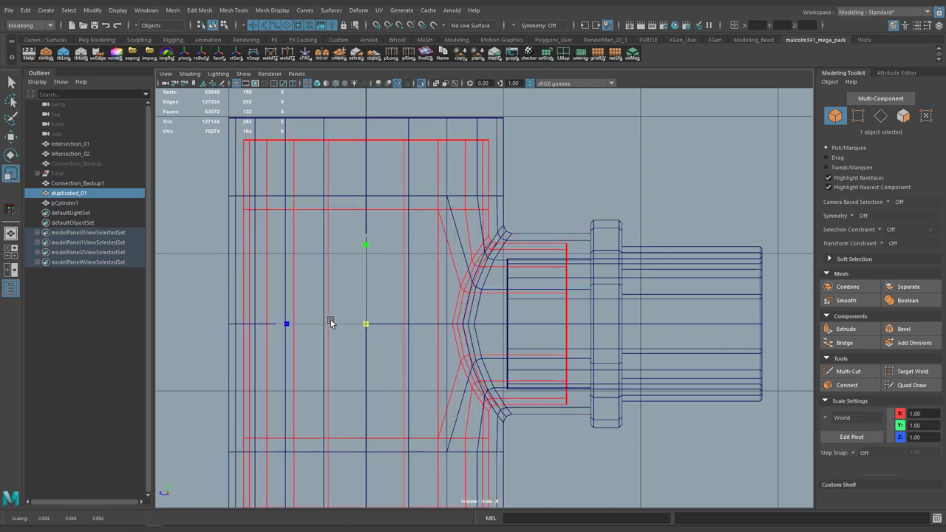
alt+middle_drag(330, 321, 409, 150)
alt+middle_drag(421, 414, 439, 335)
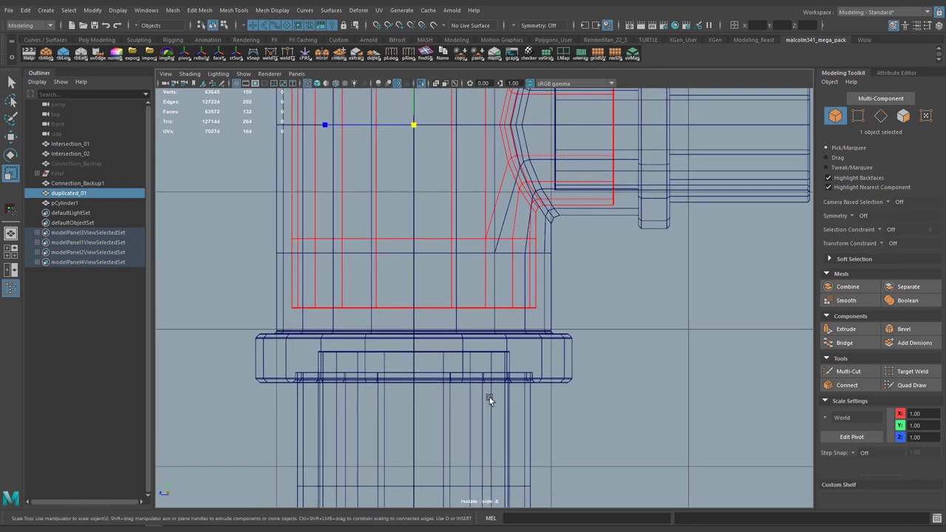
Scale the duplicated tee shell down further uniformly to leave a thicker gap inside the outer wall.
drag(419, 131, 409, 130)
key(w)
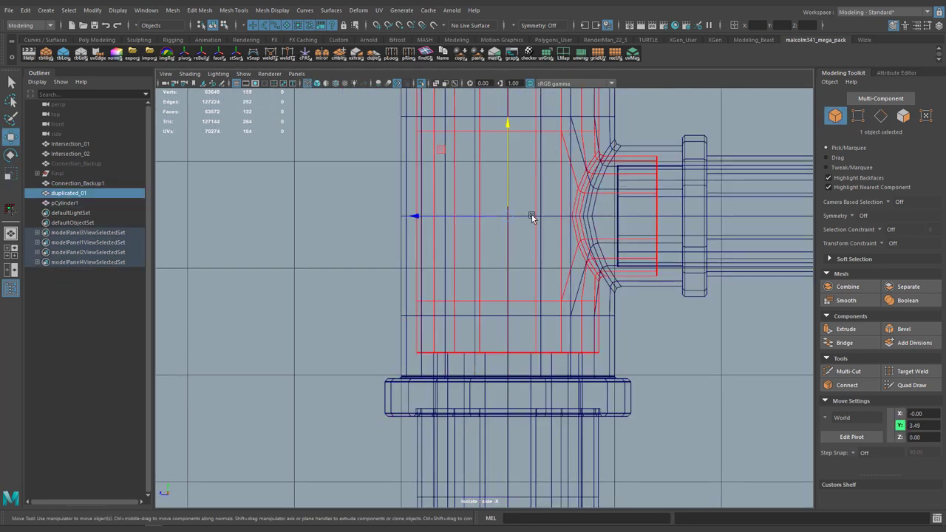
key(r)
drag(507, 216, 466, 212)
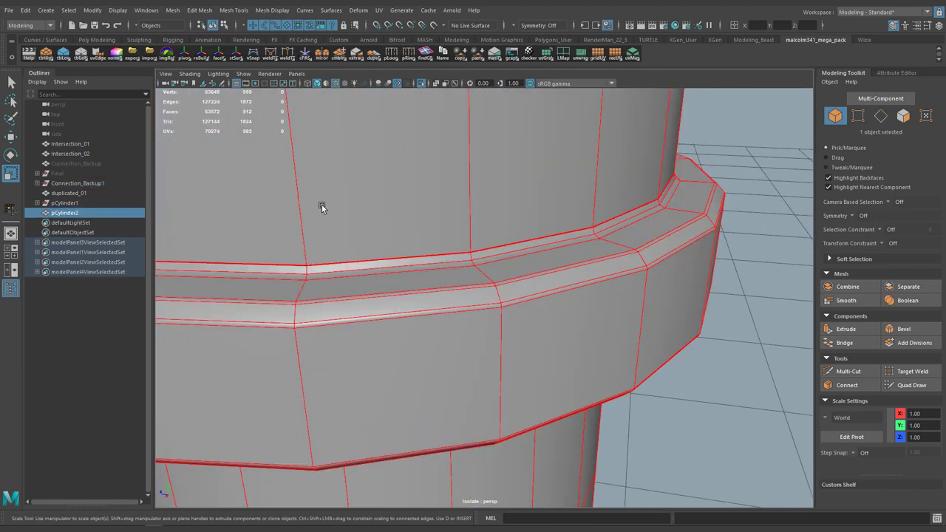
Merge the duplicate vertices along the main collar's seam and bevel the edges of the side branch collar.
double_click(384, 258)
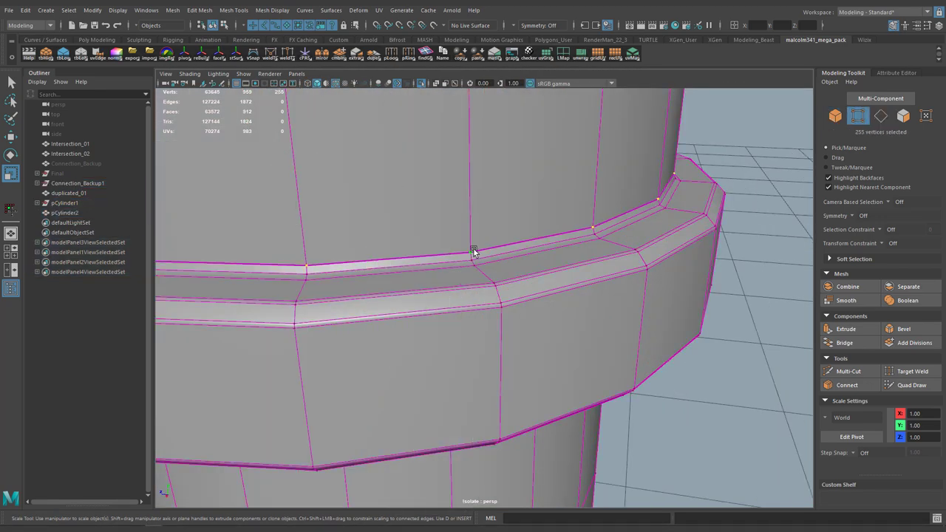
right_drag(338, 214, 325, 348)
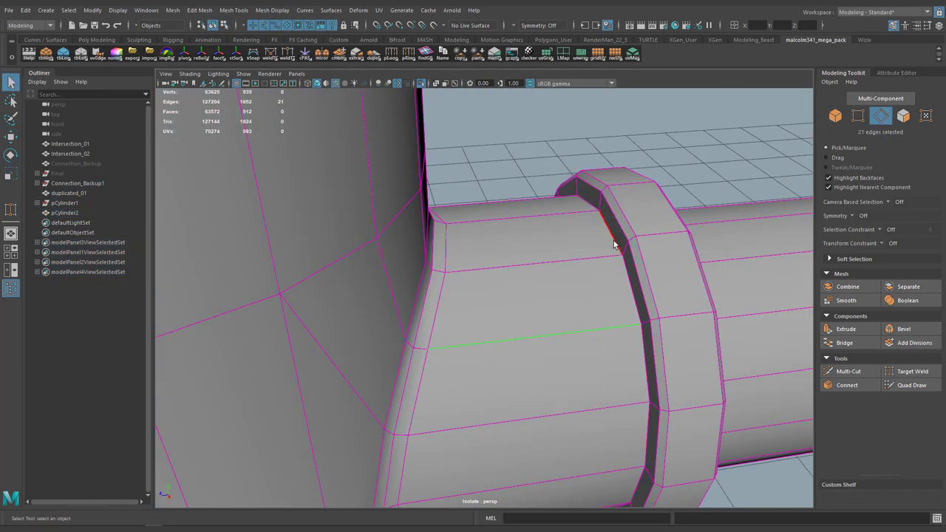
key(ctrl+b)
alt+drag(510, 221, 517, 236)
alt+middle_drag(518, 236, 522, 239)
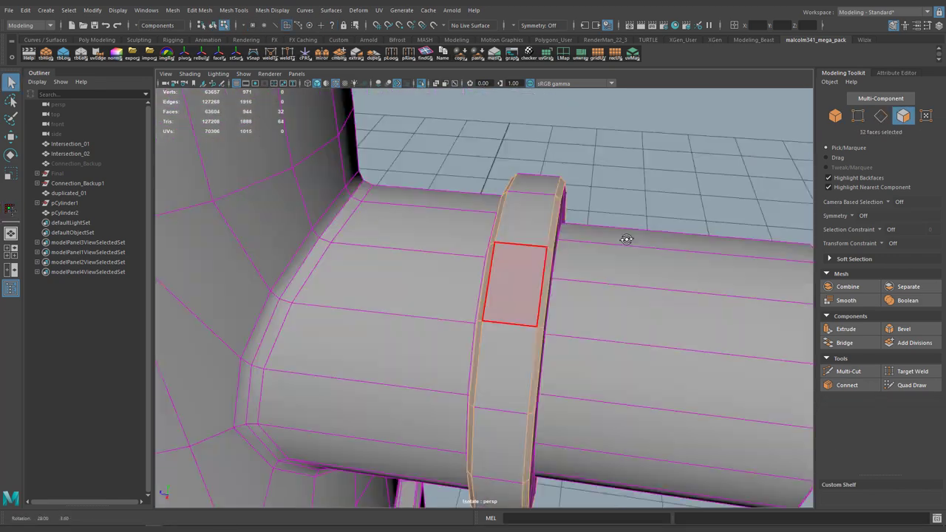
Bevel the side branch collar's border edges with 1 segment and an offset of about 0.25.
shift+right_drag(402, 190, 402, 221)
key(ctrl+b)
alt+drag(491, 238, 463, 243)
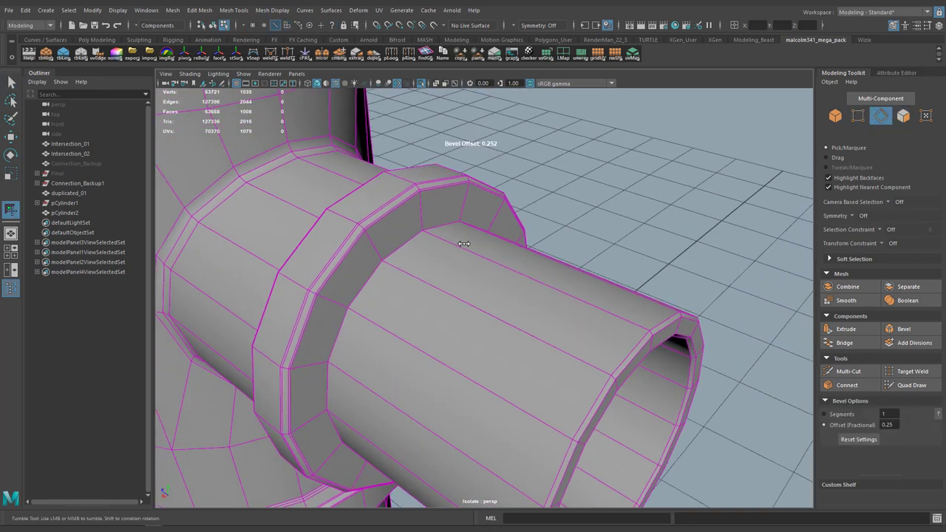
shift+right_drag(393, 238, 427, 241)
drag(379, 253, 383, 262)
alt+right_drag(383, 261, 563, 266)
Extrude a ring of 16 faces around the side branch slightly along Z.
click(436, 162)
key(q)
key(F11)
click(445, 157)
shift+double_click(446, 157)
key(w)
shift+drag(473, 296, 470, 294)
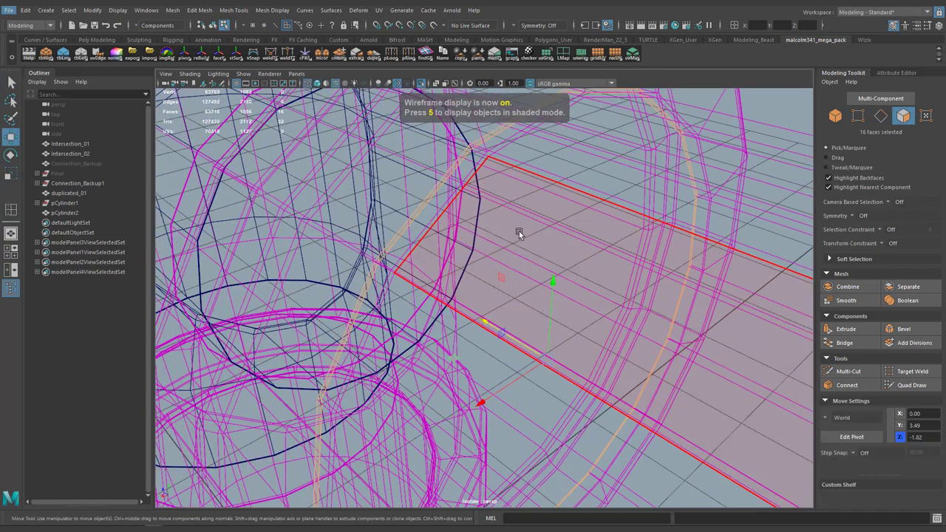
Bevel the edges of the extruded branch ring and return to shaded object display.
key(ctrl+b)
key(q)
key(F11)
alt+right_drag(533, 183, 603, 284)
key(F8)
key(5)
mouse_move(603, 284)
alt+mouse_down()
mouse_move(520, 298)
mouse_move(480, 265)
mouse_move(453, 389)
mouse_move(458, 306)
alt+mouse_up()
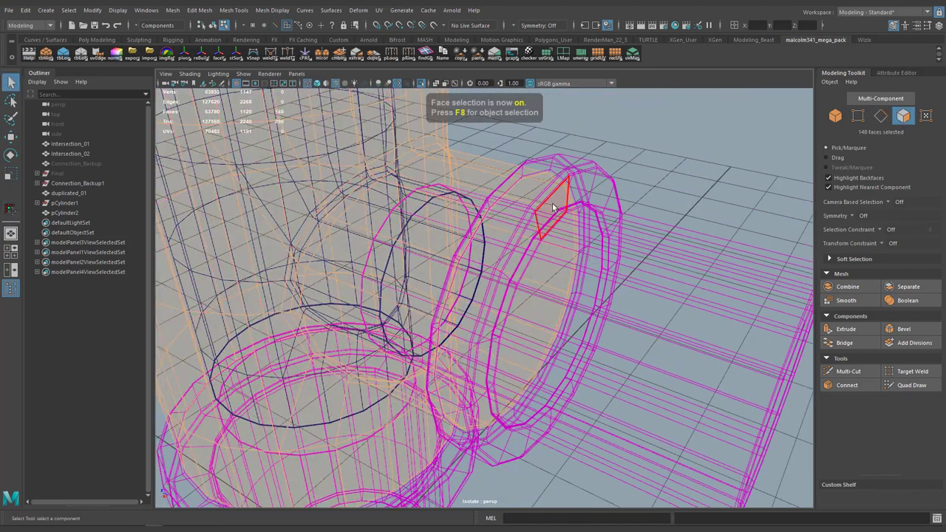
Combine the inner wall shell with the fitting and move the inner wall's branch opening edge loop along Z.
click(481, 264)
shift+click(454, 354)
alt+right_drag(458, 306, 471, 334)
key(F10)
double_click(465, 296)
alt+drag(465, 296, 485, 265)
key(space)
key(space)
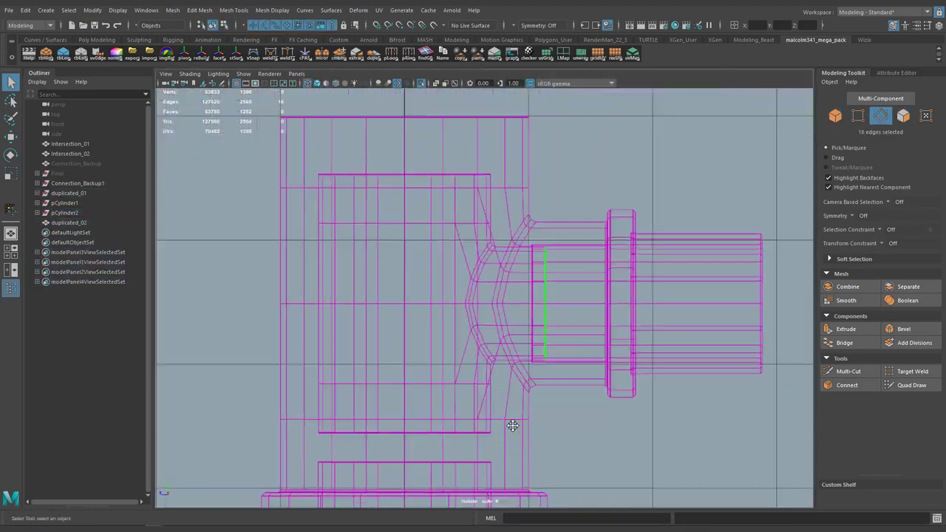
key(w)
drag(456, 304, 444, 303)
Scale the 48 faces of the inner wall's side branch opening uniformly.
key(space)
key(F11)
key(r)
alt+middle_drag(621, 441, 600, 415)
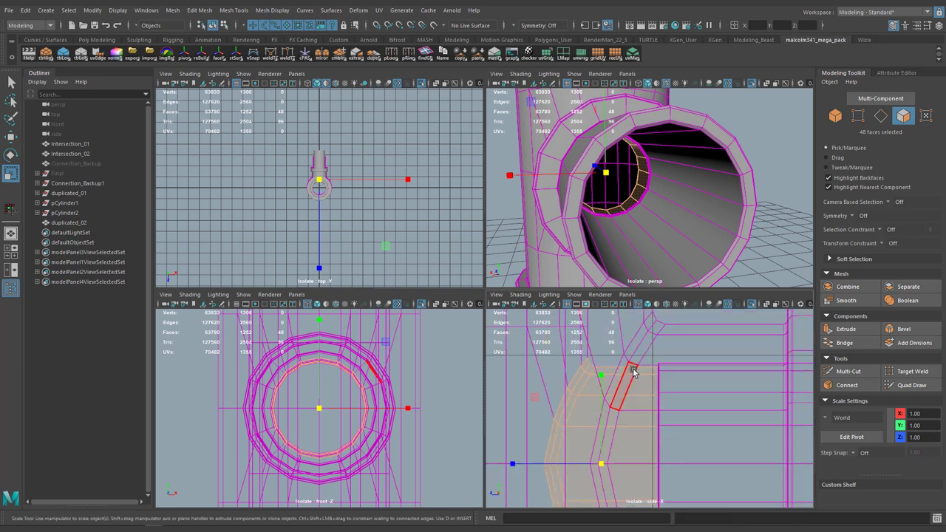
alt+drag(598, 195, 576, 222)
drag(575, 151, 572, 147)
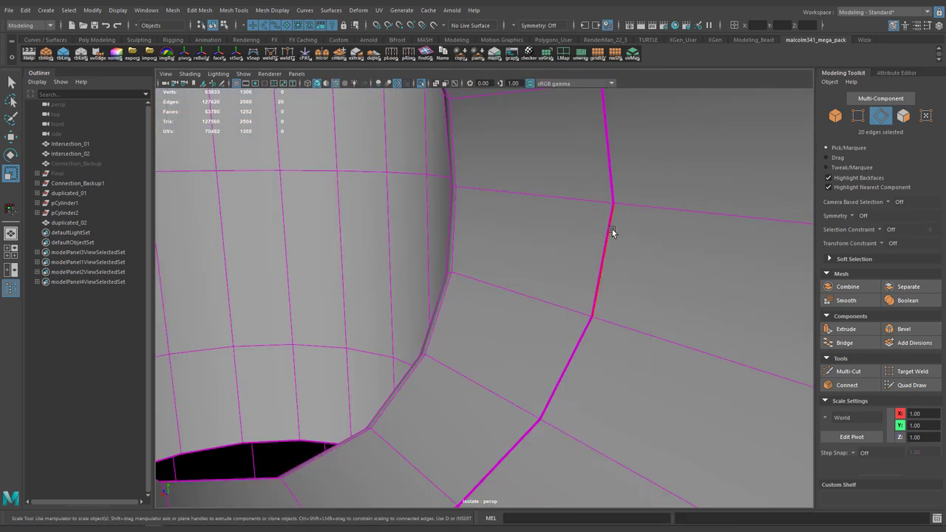
Snap the fitting's pivot to the main cylinder's centre and mirror it across Y with cut geometry on and merged borders.
double_click(600, 268)
right_drag(444, 270, 492, 228)
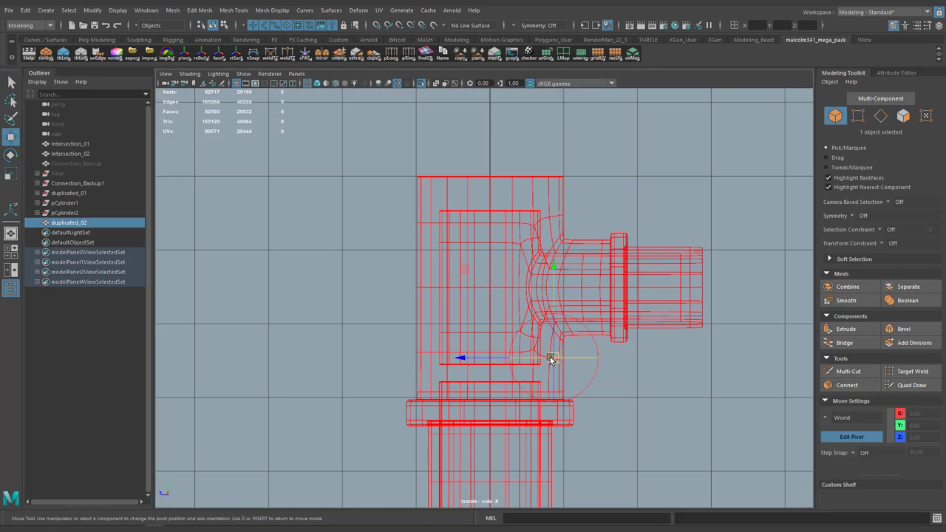
click(505, 285)
shift+right_drag(505, 255, 550, 369)
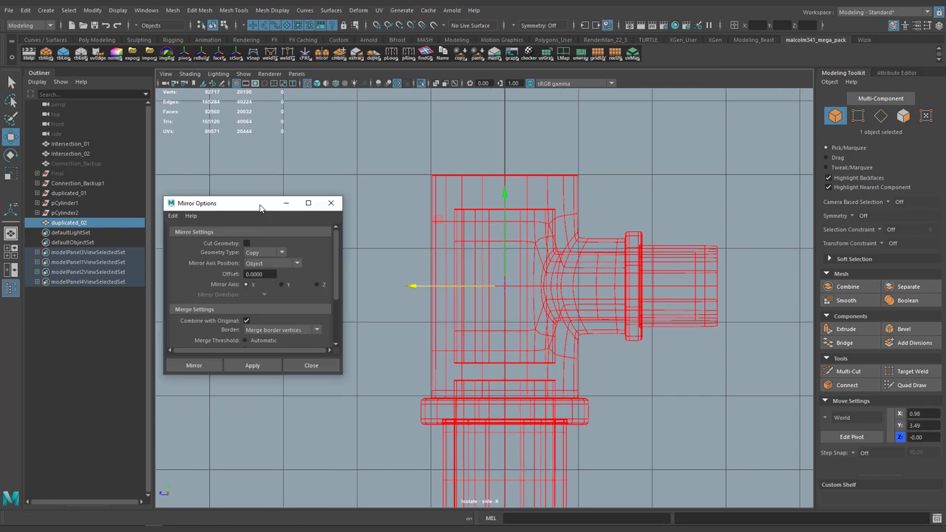
click(202, 321)
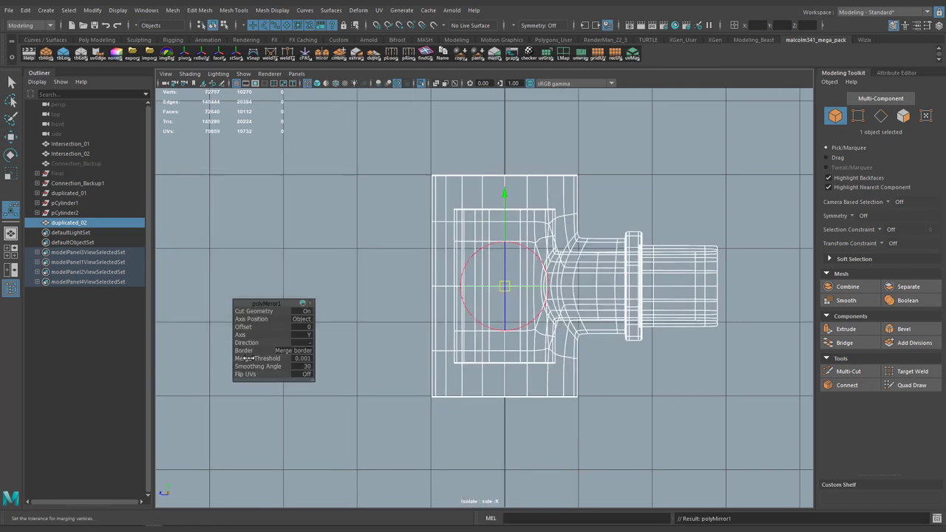
drag(268, 358, 133, 338)
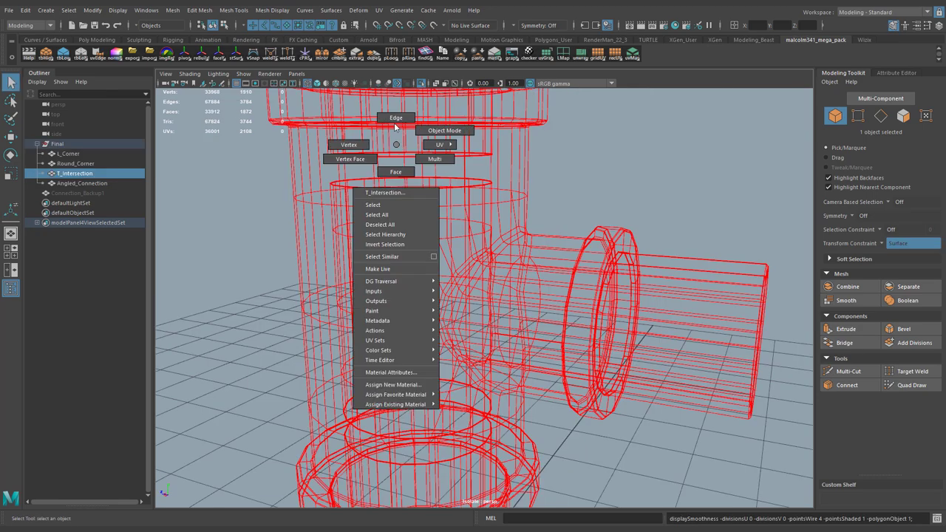
Flatten the inner wall's two facing upper edge loops together in Y and merge their vertices with distance threshold 0.01.
right_drag(393, 123, 427, 173)
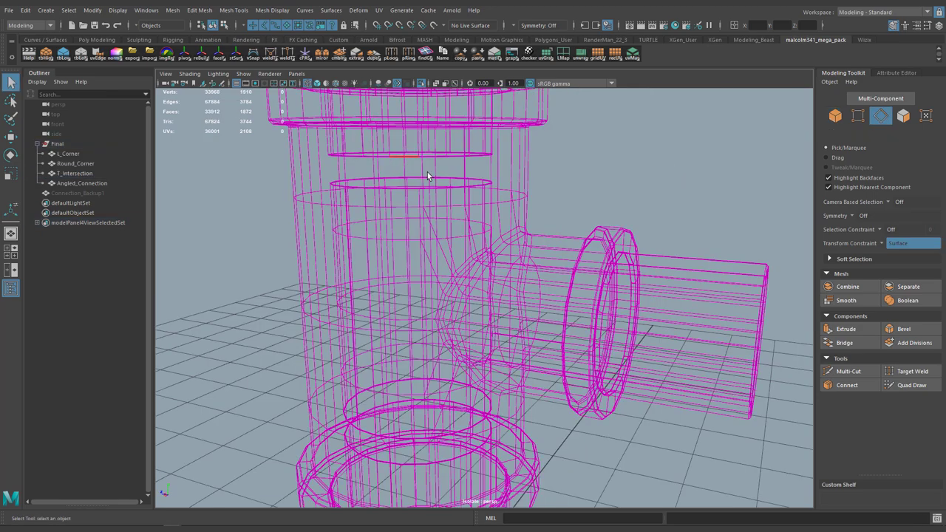
key(4)
double_click(425, 180)
shift+double_click(422, 205)
key(r)
drag(422, 98, 421, 186)
key(g)
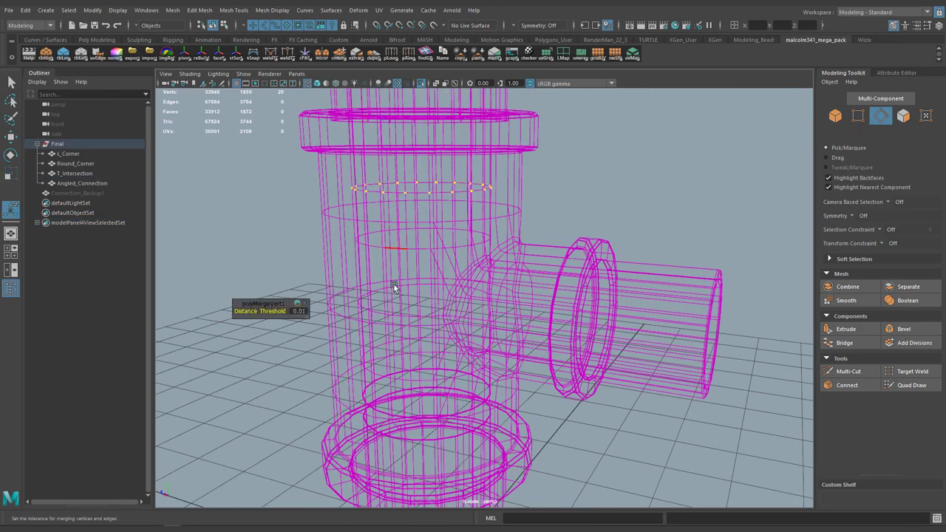
Examine the finished reducing tee in shaded display from several angles, including its collars and branch joint.
alt+middle_drag(391, 369, 430, 255)
key(q)
click(427, 260)
key(w)
key(q)
key(5)
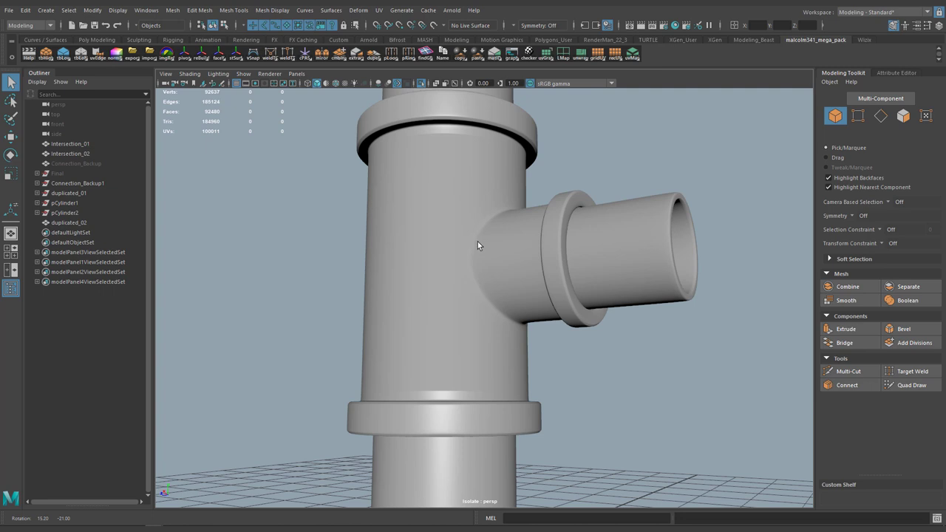
alt+drag(478, 242, 472, 241)
click(412, 226)
alt+drag(412, 226, 403, 245)
click(258, 187)
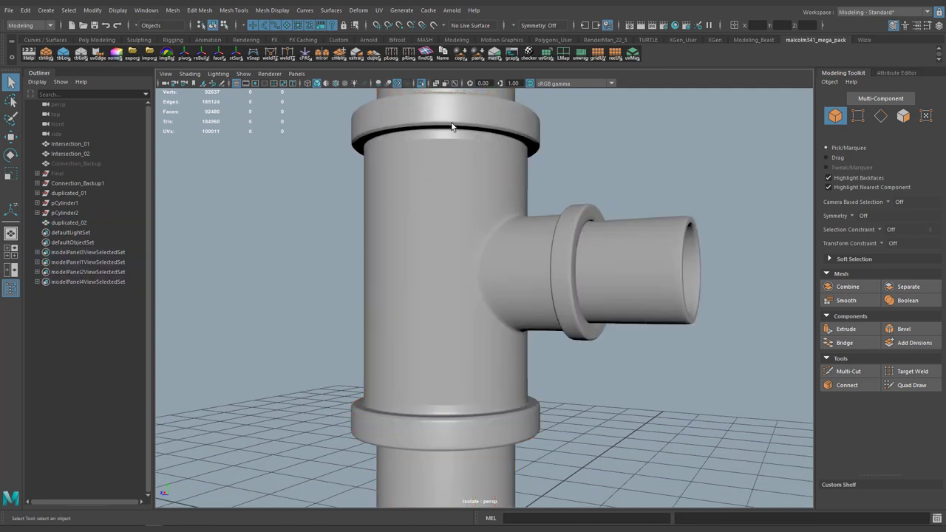
alt+drag(405, 236, 460, 245)
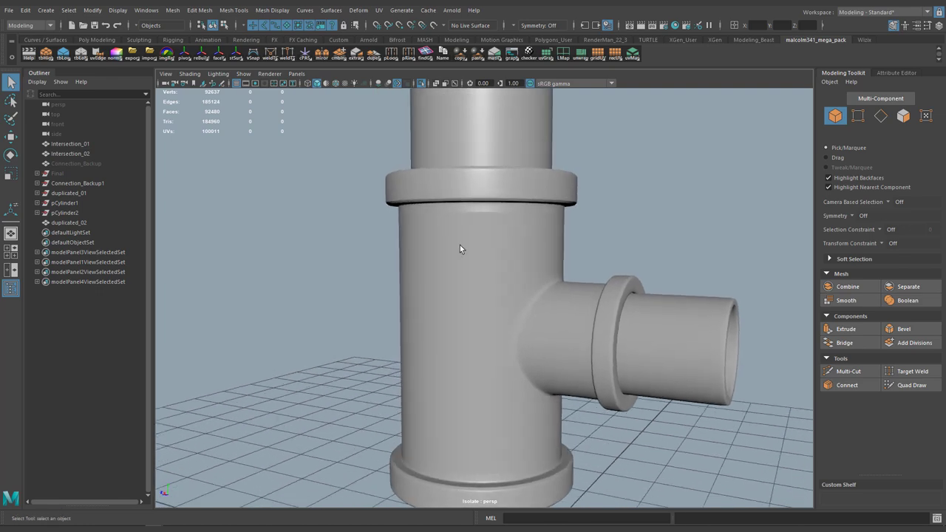
click(460, 214)
right_drag(458, 214, 523, 476)
click(263, 273)
scroll(401, 276, down, 4)
mouse_move(401, 277)
alt+mouse_down()
mouse_move(365, 310)
mouse_move(327, 274)
mouse_move(294, 273)
mouse_move(389, 283)
alt+mouse_up()
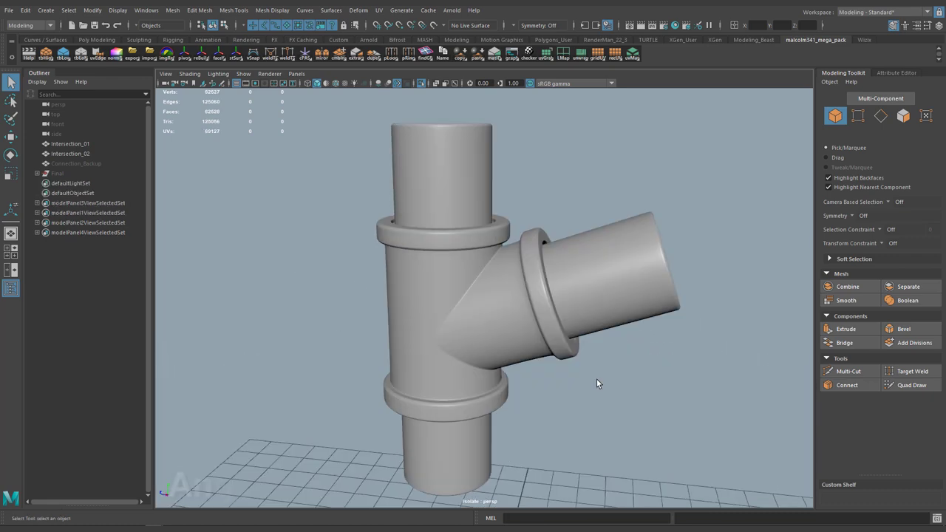
Inspect the angled tee reference and its wireframe around the slanted branch joint.
mouse_move(599, 383)
alt+mouse_down()
mouse_move(545, 380)
mouse_move(604, 369)
alt+mouse_up()
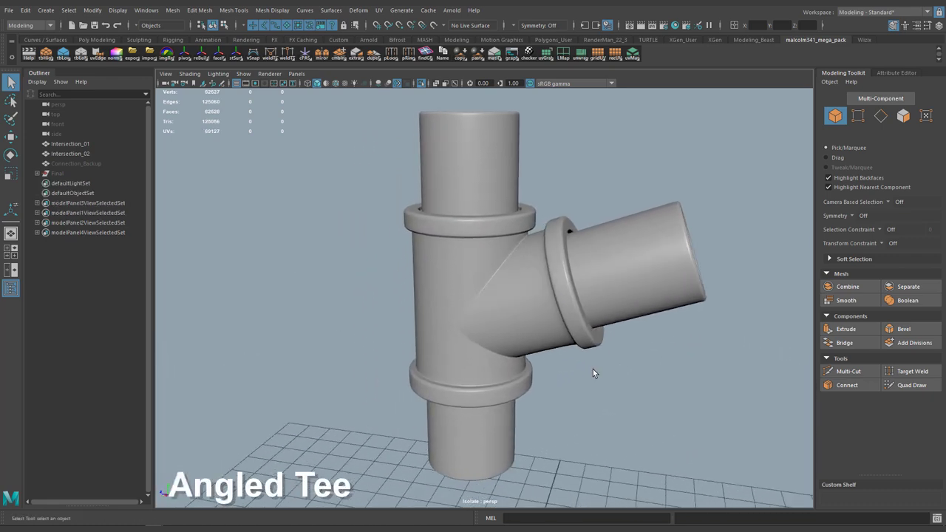
click(424, 255)
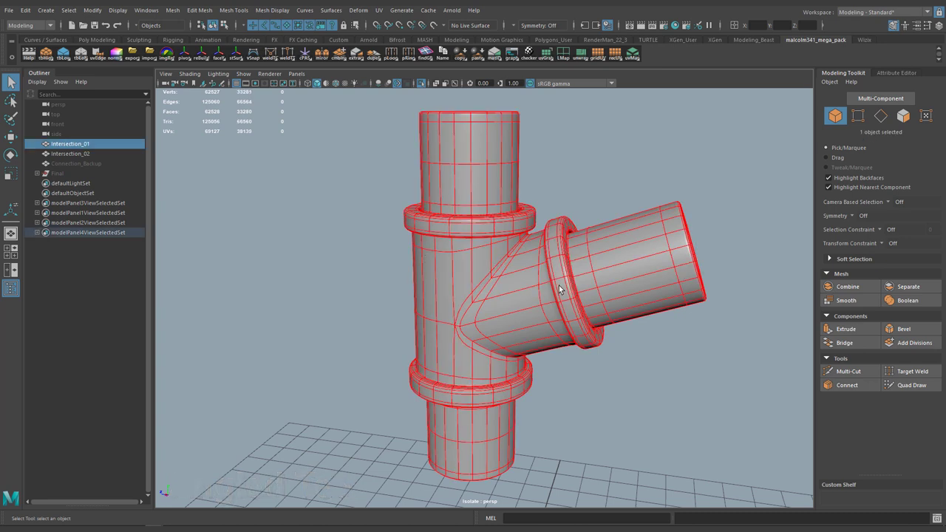
click(647, 140)
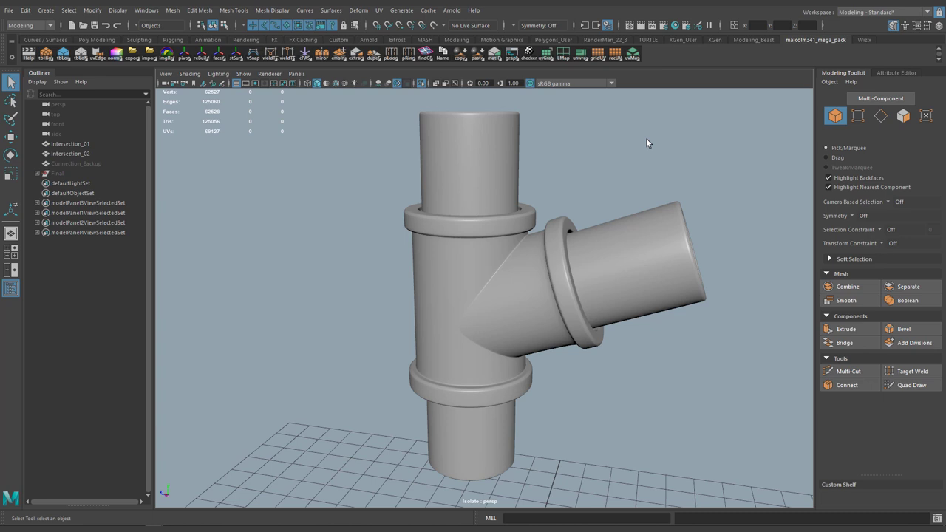
mouse_move(550, 268)
alt+mouse_down()
mouse_move(524, 273)
mouse_move(543, 274)
alt+mouse_up()
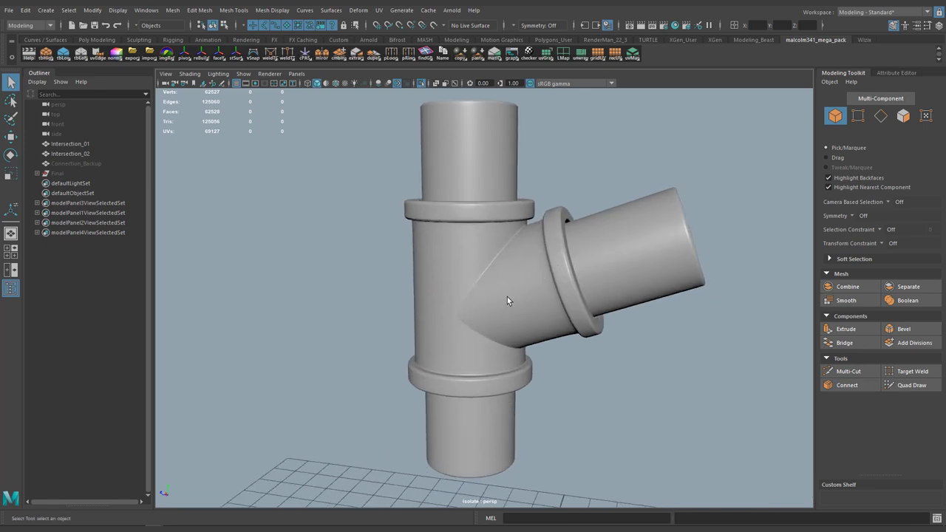
click(503, 300)
Create a polygon cylinder at the grid centre and raise it to about 3.29 in Y.
scroll(491, 305, down, 5)
alt+drag(491, 306, 478, 280)
click(477, 288)
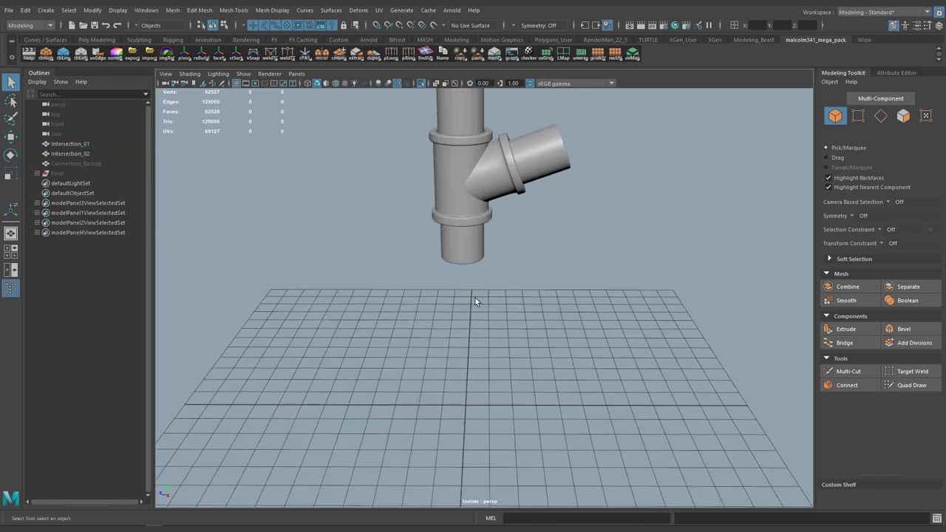
shift+right_drag(476, 299, 505, 314)
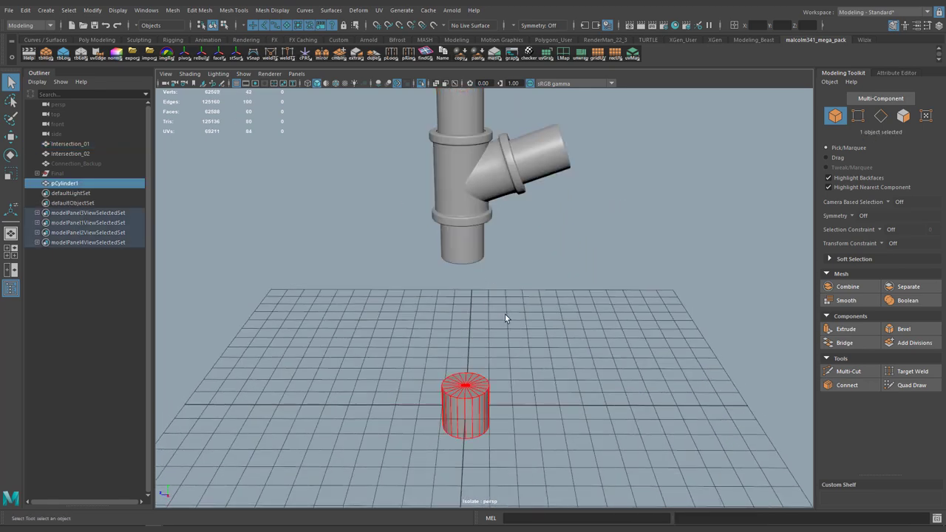
key(w)
drag(467, 348, 464, 284)
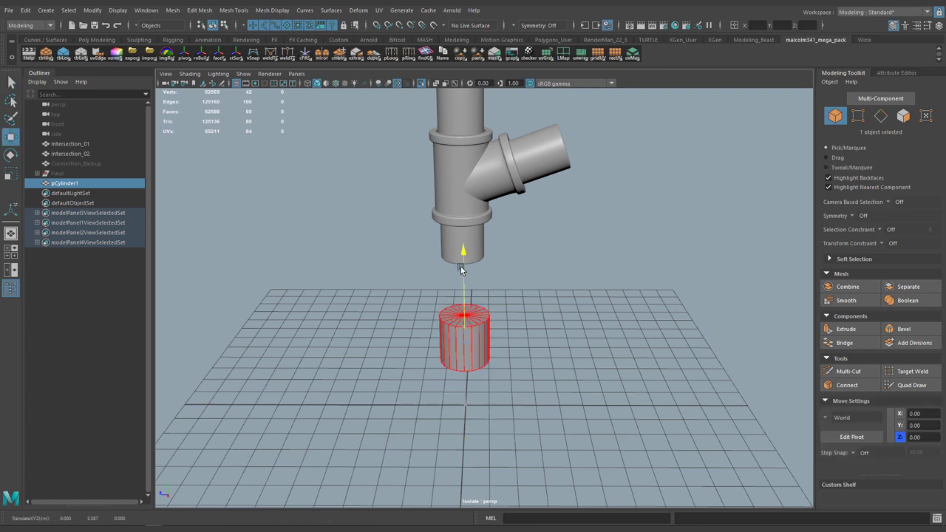
Stretch the cylinder to about 1.4 times its height and raise it to about 3.59 in Y.
key(space)
click(484, 348)
key(space)
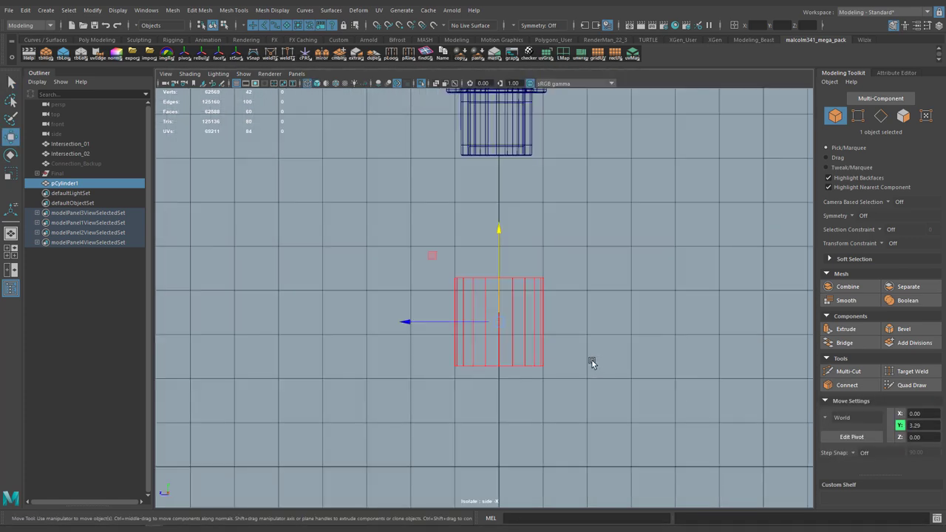
key(r)
drag(501, 233, 500, 198)
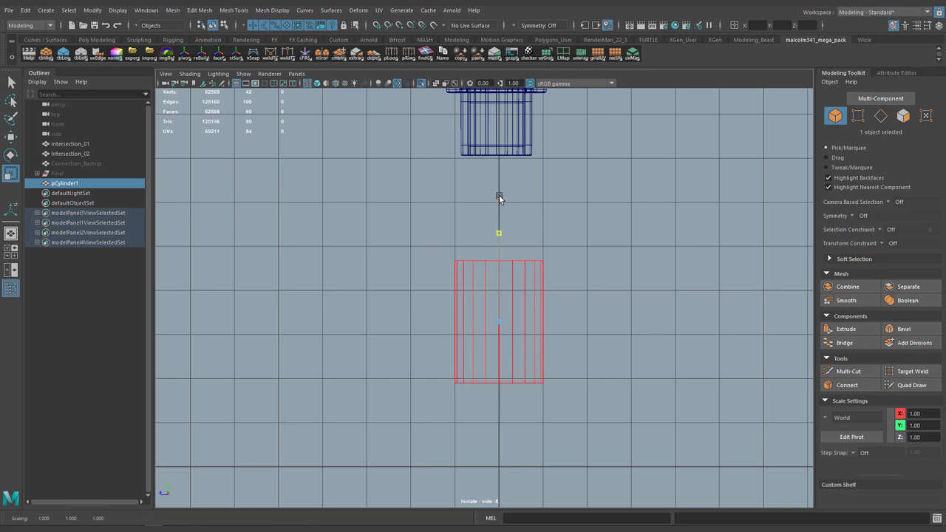
key(w)
drag(502, 234, 501, 221)
Move the cylinder's 21 bottom vertices down to 2.00 in Y.
right_drag(502, 221, 477, 224)
key(F9)
drag(581, 388, 435, 341)
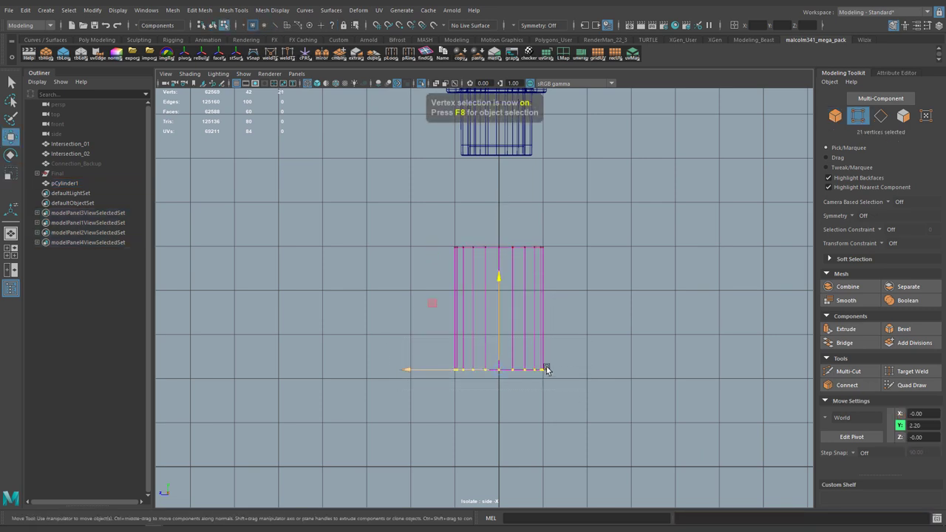
drag(488, 284, 497, 283)
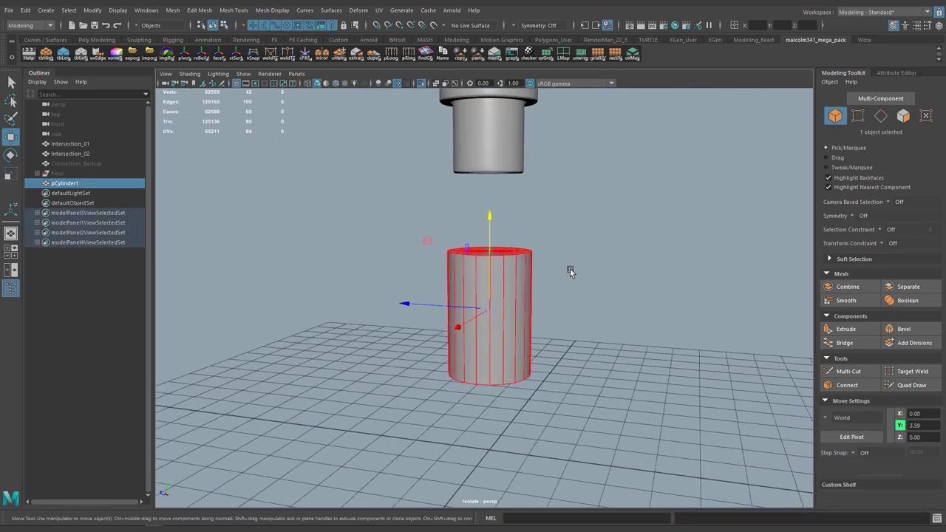
Insert an edge loop around the middle of the cylinder with Multi-Cut.
alt+middle_drag(550, 297, 538, 357)
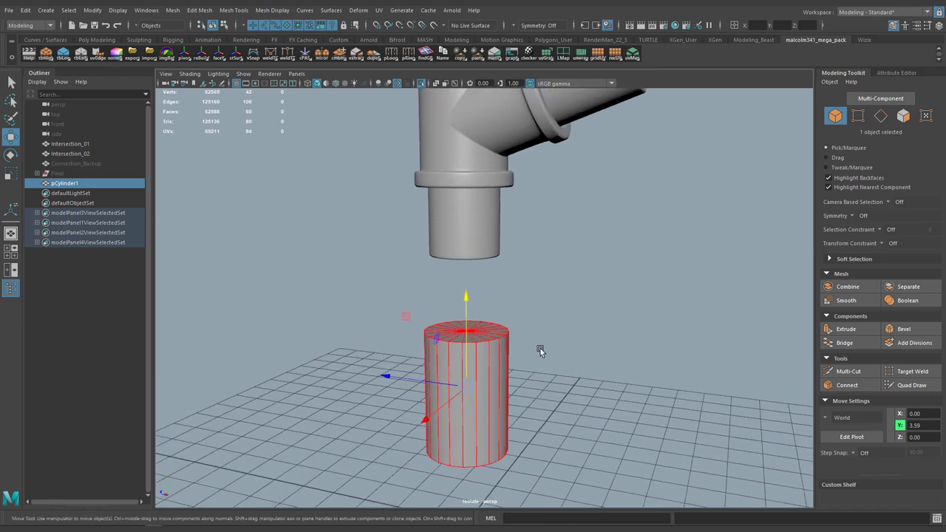
alt+drag(515, 350, 466, 320)
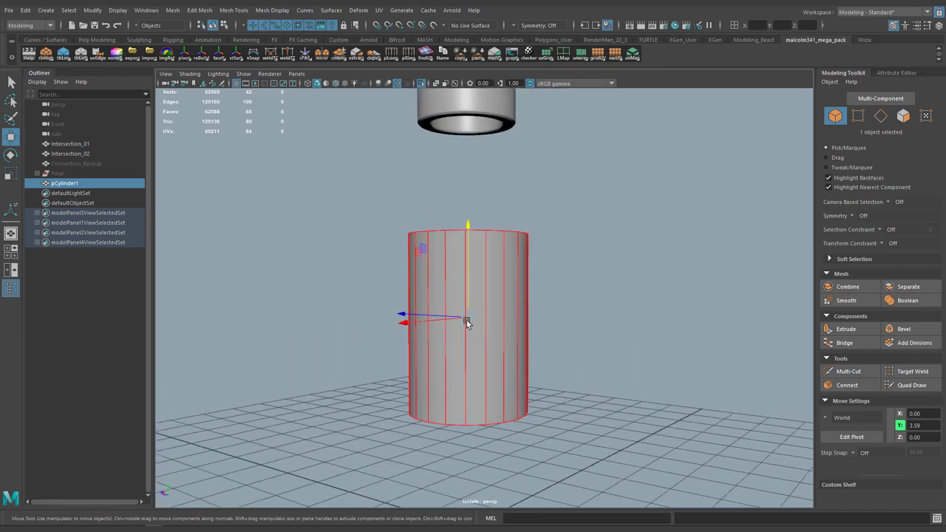
key(ctrl+shift+x)
key(w)
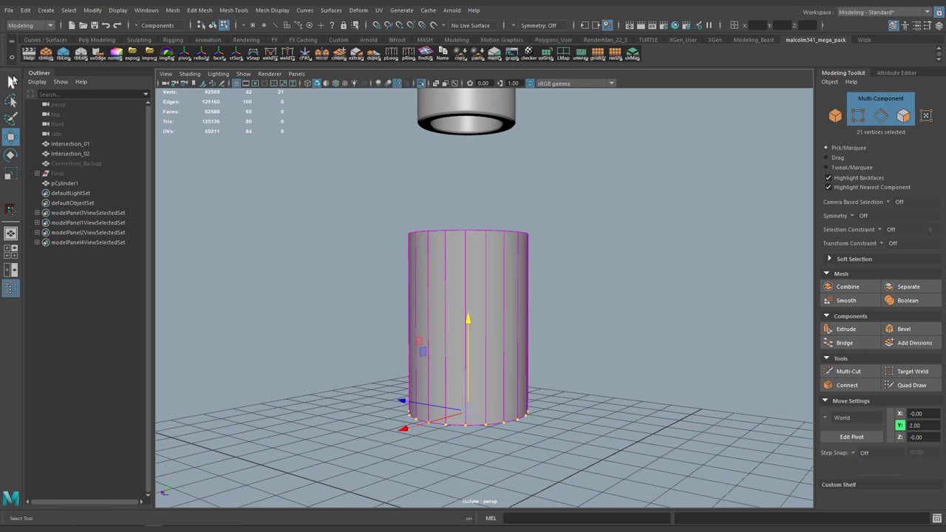
right_drag(451, 256, 507, 244)
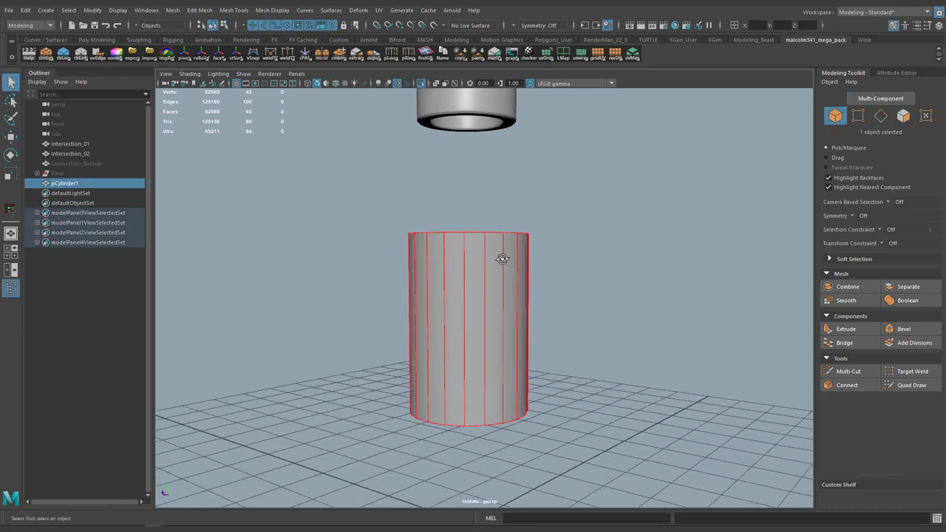
key(ctrl+shift+x)
ctrl+middle_click(485, 323)
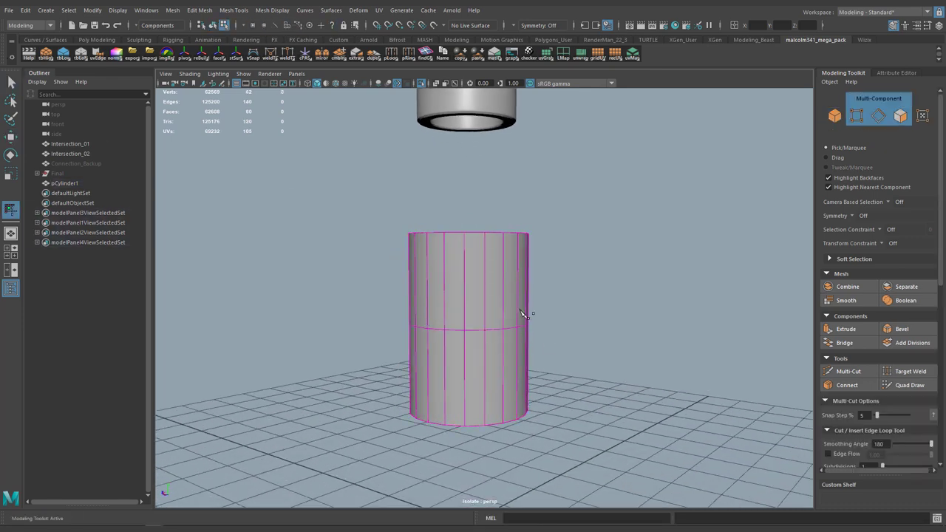
alt+drag(522, 312, 570, 347)
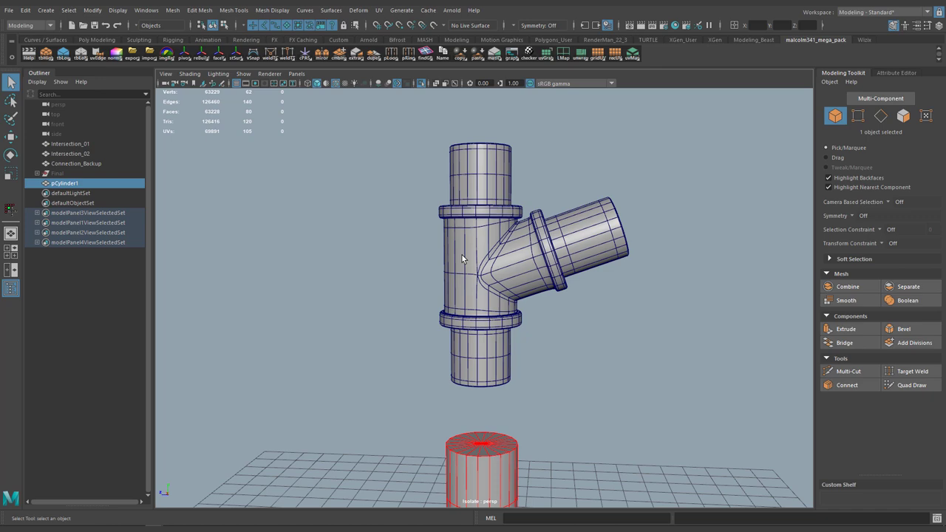
Examine the angled tee reference and its wireframe against the new cylinder from several angles.
alt+drag(521, 273, 555, 236)
click(554, 236)
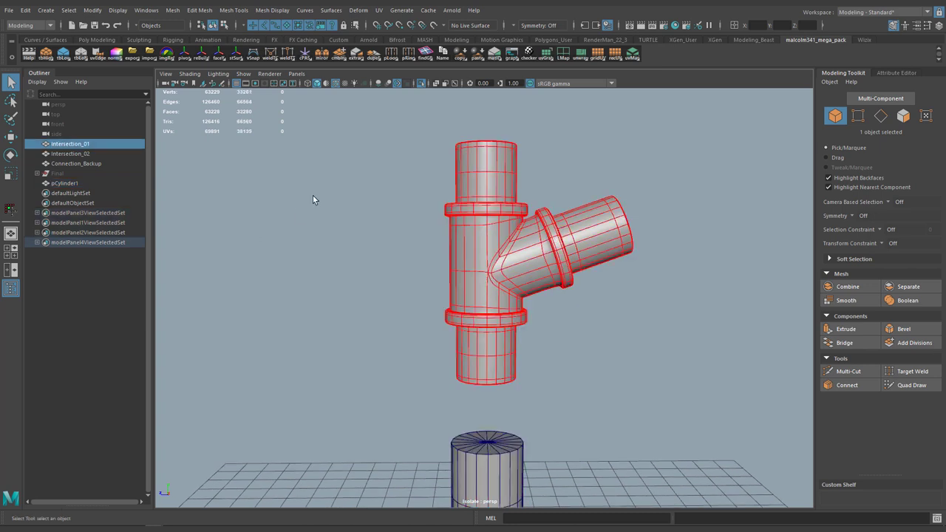
drag(400, 118, 419, 243)
alt+middle_drag(485, 419, 500, 322)
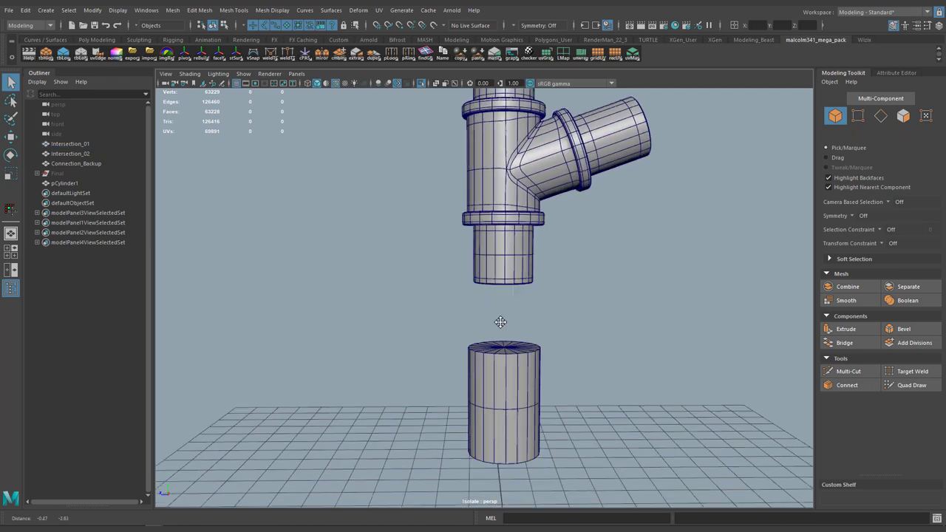
alt+drag(538, 331, 469, 341)
alt+middle_drag(465, 342, 450, 396)
alt+drag(450, 397, 480, 366)
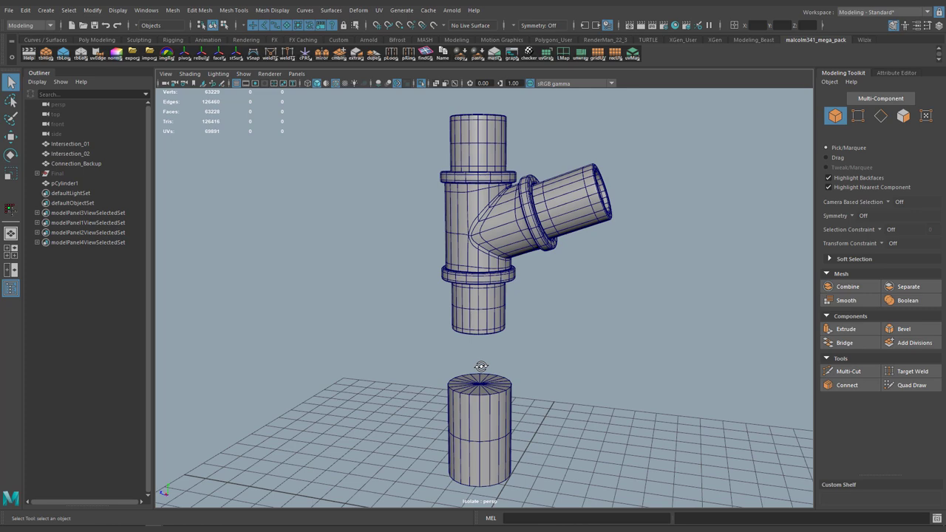
alt+drag(554, 369, 557, 365)
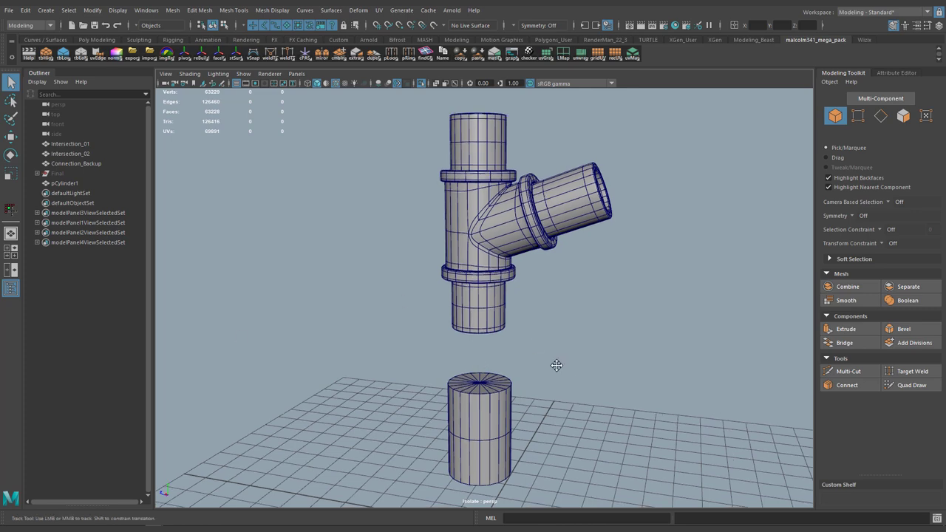
alt+middle_drag(559, 388, 564, 327)
alt+drag(565, 317, 573, 350)
Isolate the angled tee reference, the cylinder and the Connection_Backup piece together.
drag(635, 409, 409, 159)
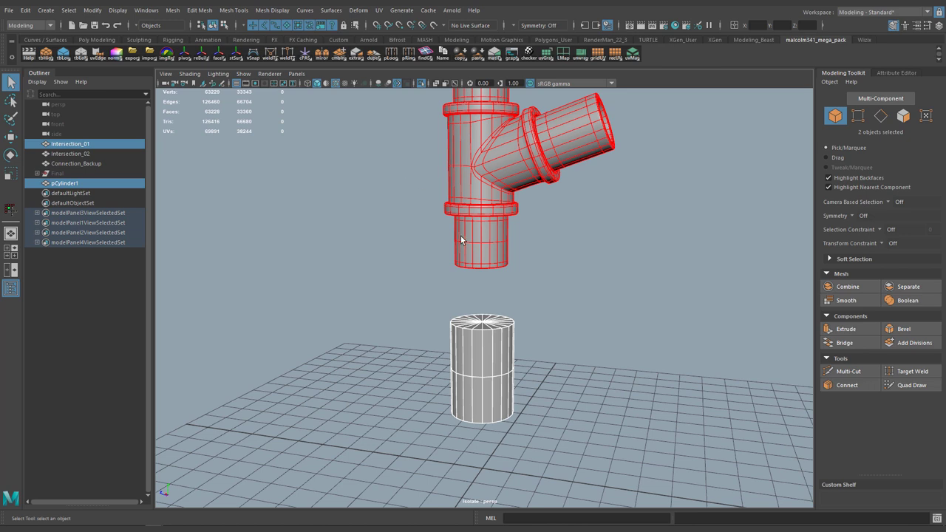
ctrl+click(68, 164)
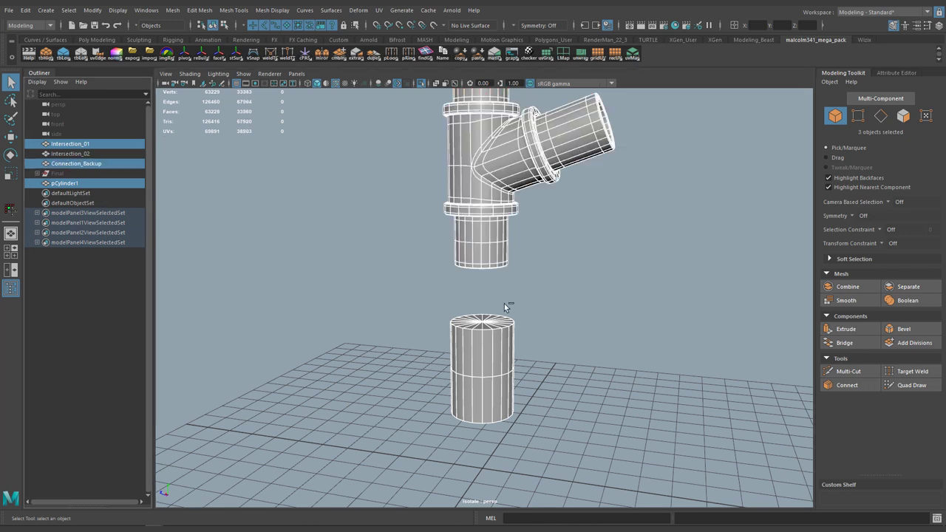
key(ctrl+1)
key(ctrl+1)
alt+middle_drag(504, 304, 515, 228)
alt+drag(528, 373, 548, 374)
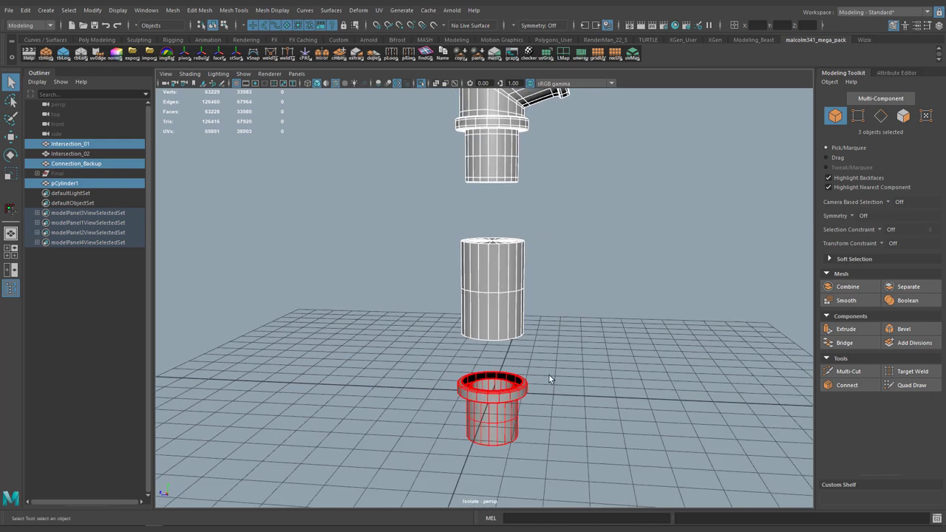
Delete the 20 cap faces around the centre vertex at the cylinder's bottom.
click(503, 404)
scroll(503, 404, up, 5)
key(w)
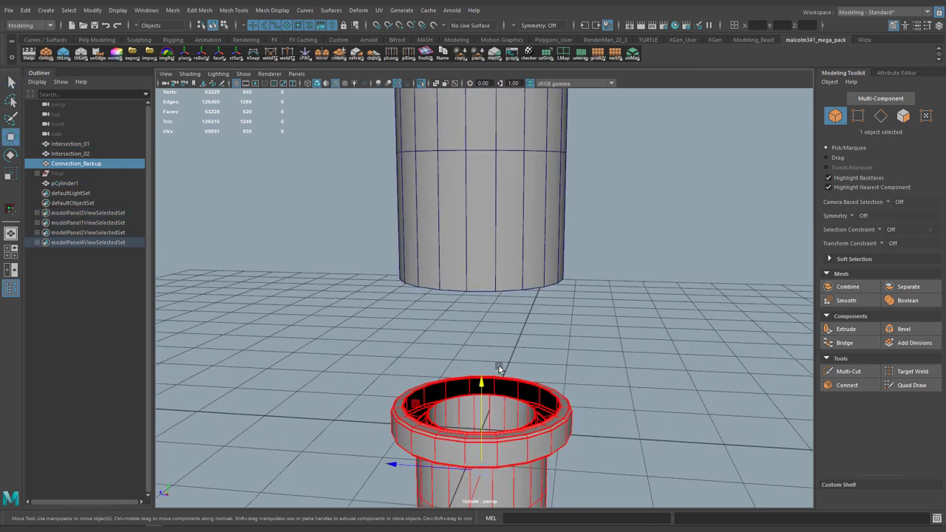
alt+drag(480, 231, 449, 181)
right_drag(482, 238, 457, 242)
click(456, 249)
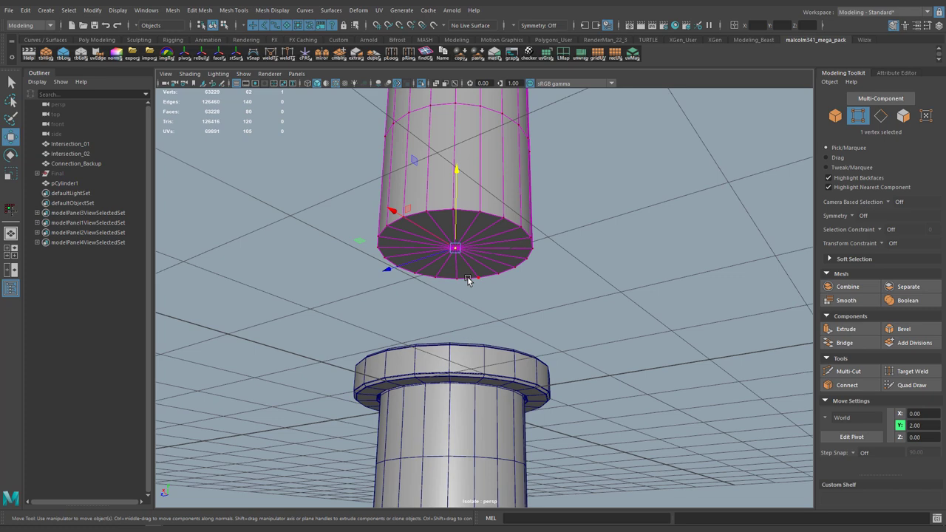
key(ctrl+F11)
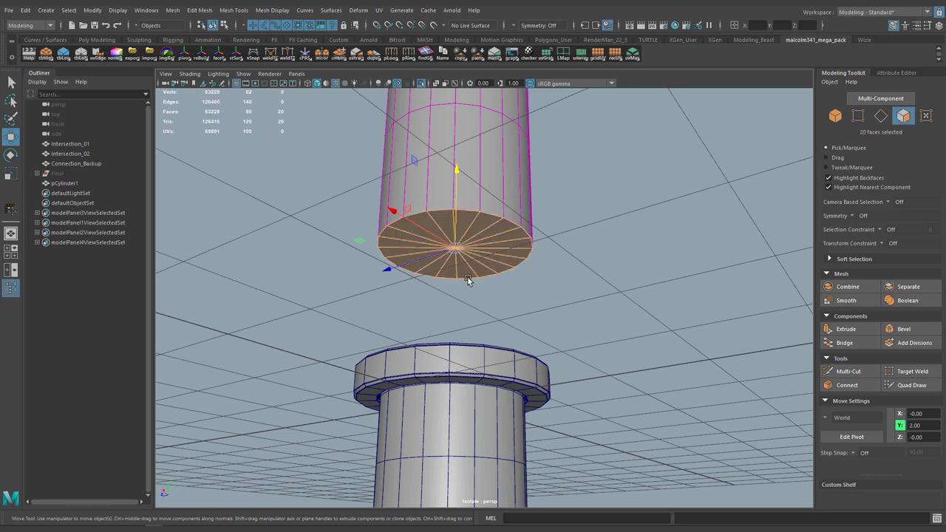
key(Delete)
Duplicate the Connection_Backup piece downward and reselect the original.
alt+drag(467, 277, 431, 244)
right_drag(425, 220, 480, 169)
alt+middle_drag(483, 337, 509, 274)
click(472, 361)
alt+drag(471, 361, 474, 404)
mouse_move(496, 340)
shift+mouse_down()
mouse_move(501, 415)
mouse_move(515, 350)
shift+mouse_up()
click(515, 350)
Snap the connection's pivot to a vertex on its top rim and snap the piece onto the cylinder's bottom edge at about 2.00 in Y.
scroll(517, 347, up, 3)
key(d)
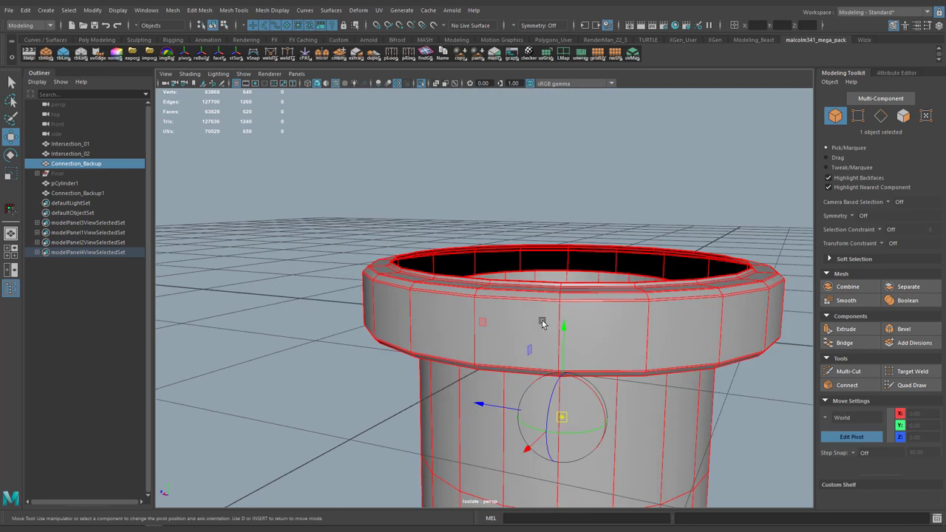
drag(563, 417, 490, 281)
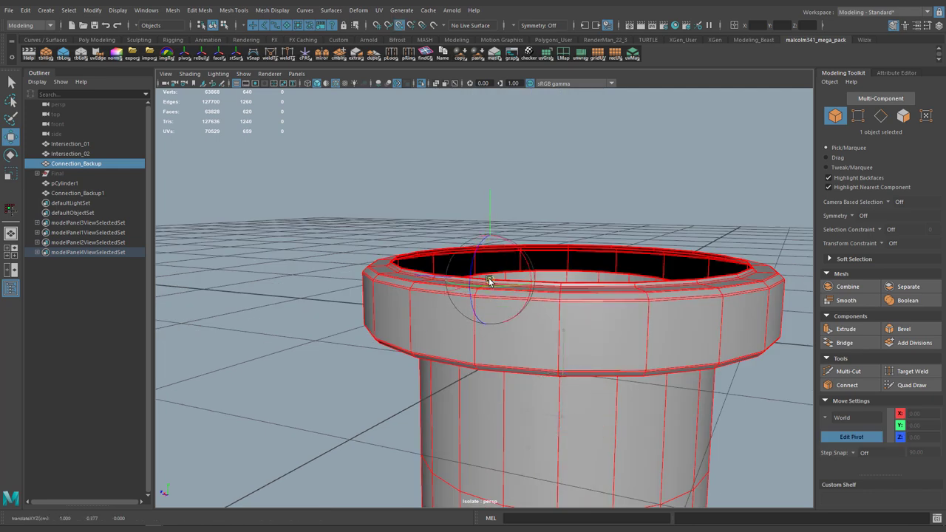
scroll(492, 290, down, 3)
key(d)
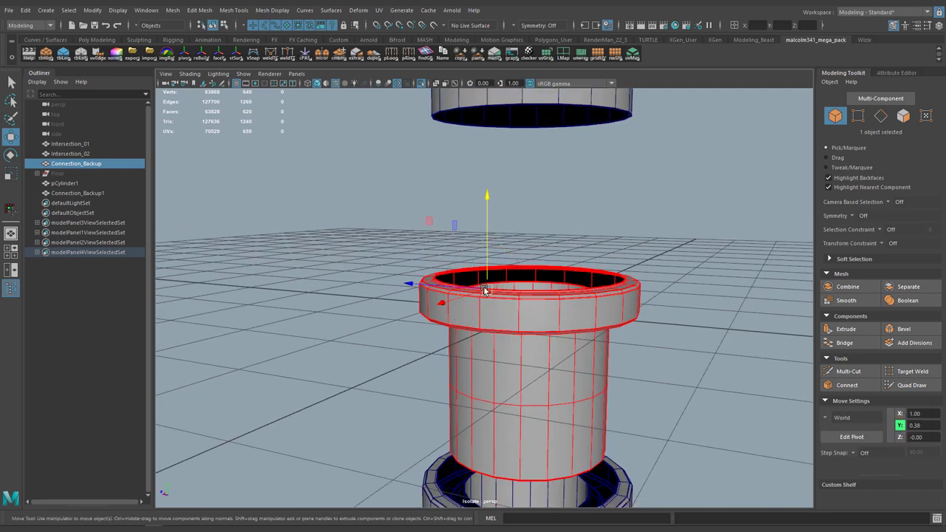
middle_drag(489, 291, 480, 110)
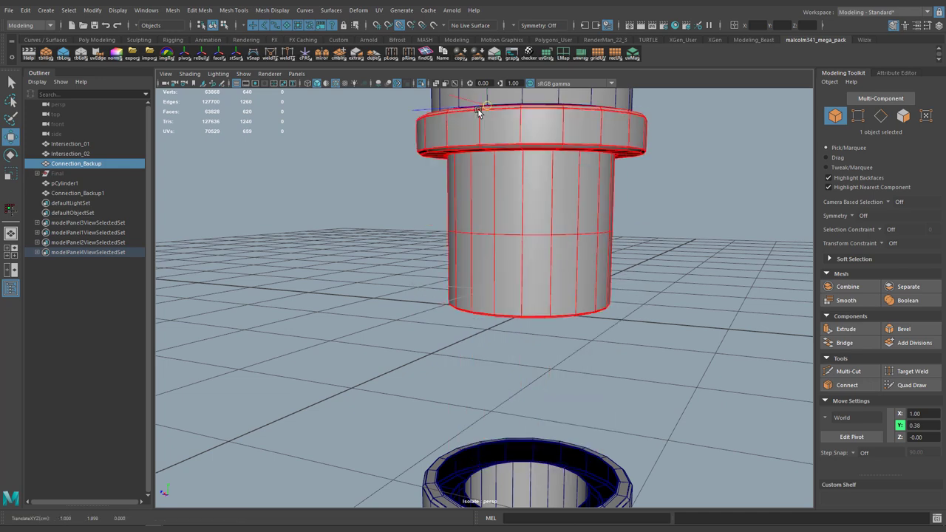
click(487, 110)
Combine the cylinder and the attached connection piece into one mesh.
scroll(584, 197, down, 4)
alt+middle_drag(583, 196, 596, 305)
shift+click(571, 304)
mouse_move(595, 305)
alt+mouse_down()
mouse_move(611, 305)
mouse_move(534, 343)
mouse_move(595, 300)
alt+mouse_up()
key(g)
scroll(595, 299, up, 5)
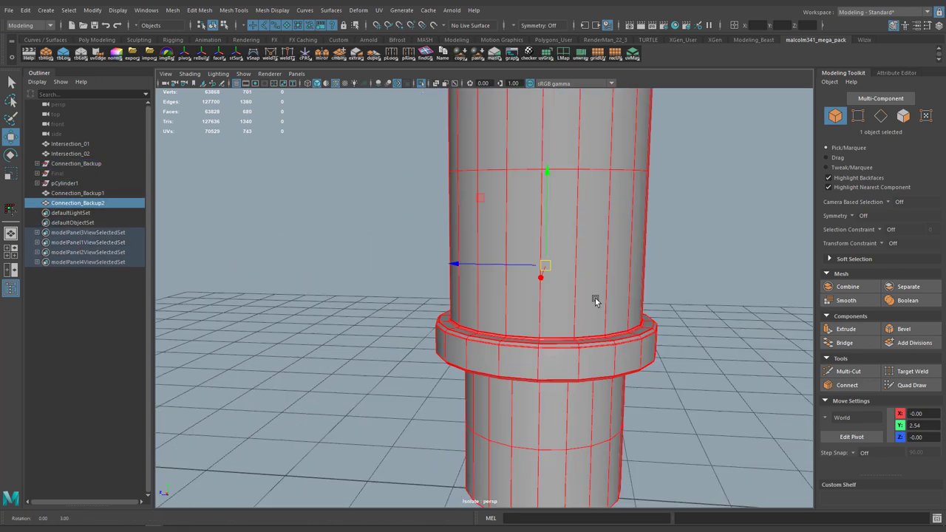
scroll(595, 299, down, 2)
Merge the vertices around the collar joint with a distance threshold of 0.002.
key(q)
key(F9)
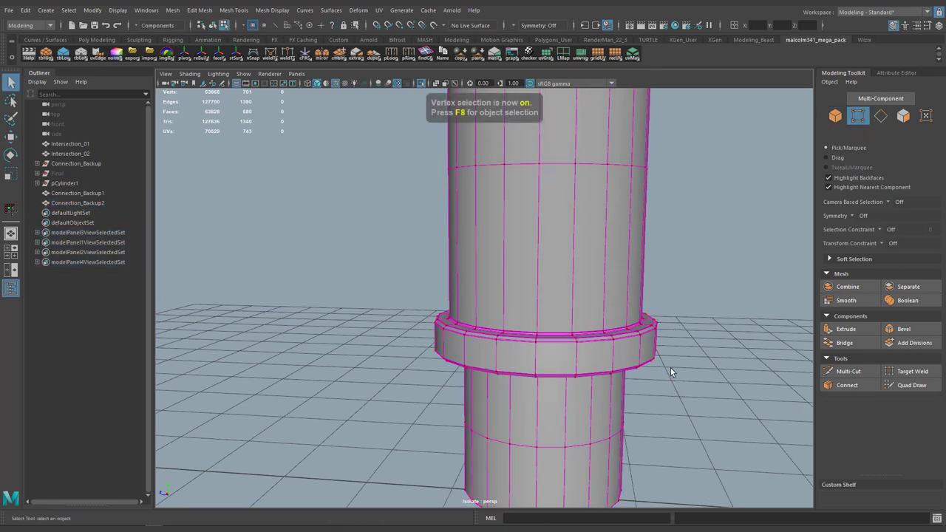
alt+drag(671, 371, 673, 367)
drag(673, 367, 340, 151)
scroll(557, 298, up, 6)
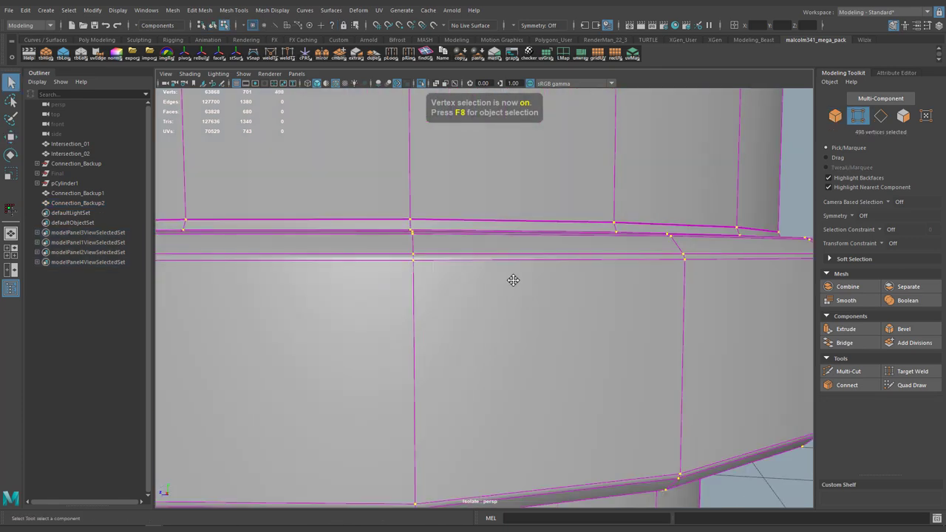
key(g)
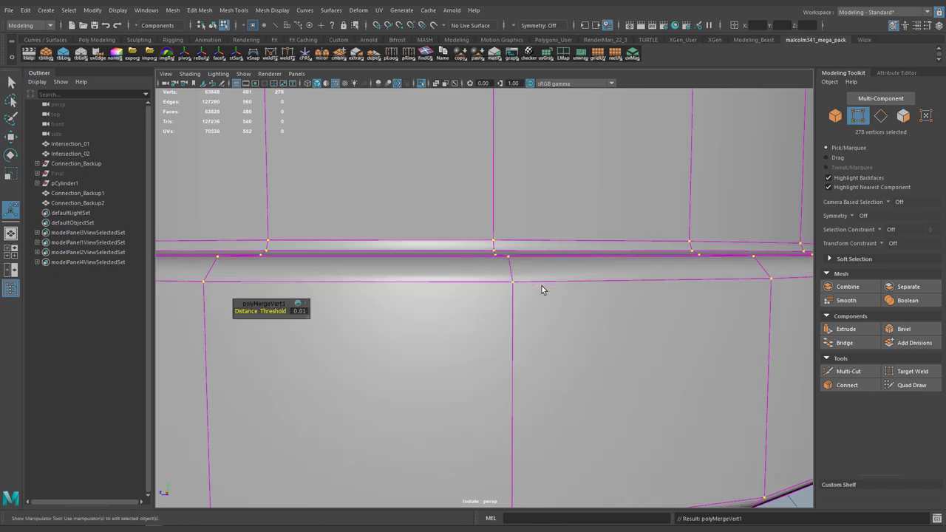
drag(268, 311, 260, 311)
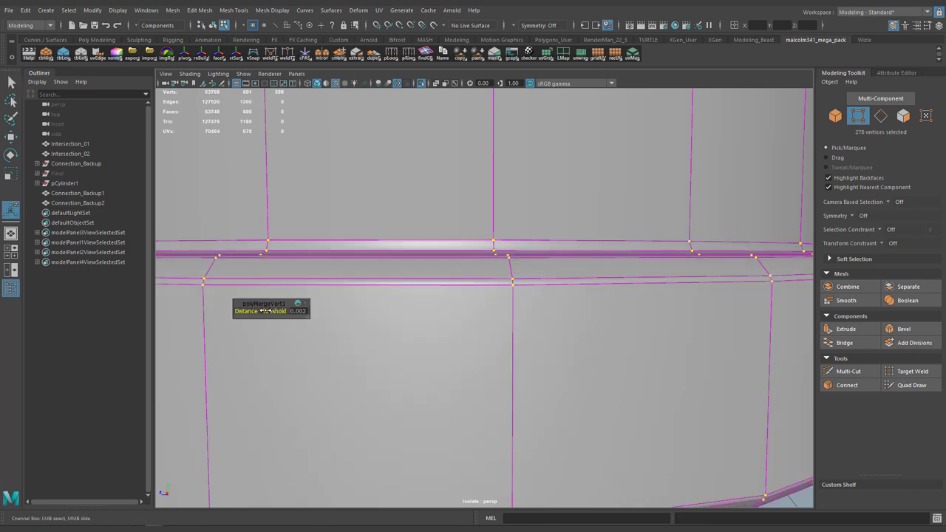
scroll(428, 271, down, 6)
Assign the existing blinn1 material to the combined pipe.
right_drag(428, 160, 474, 147)
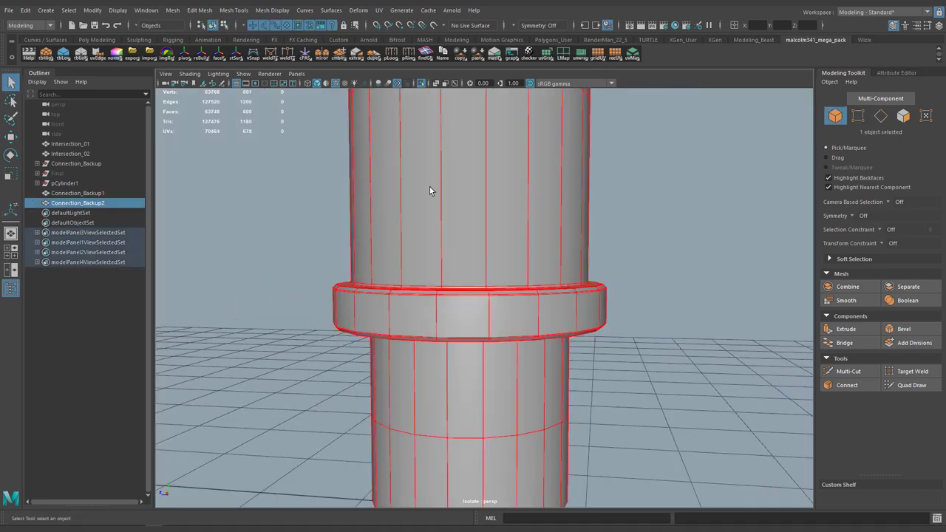
right_click(431, 187)
mouse_move(427, 446)
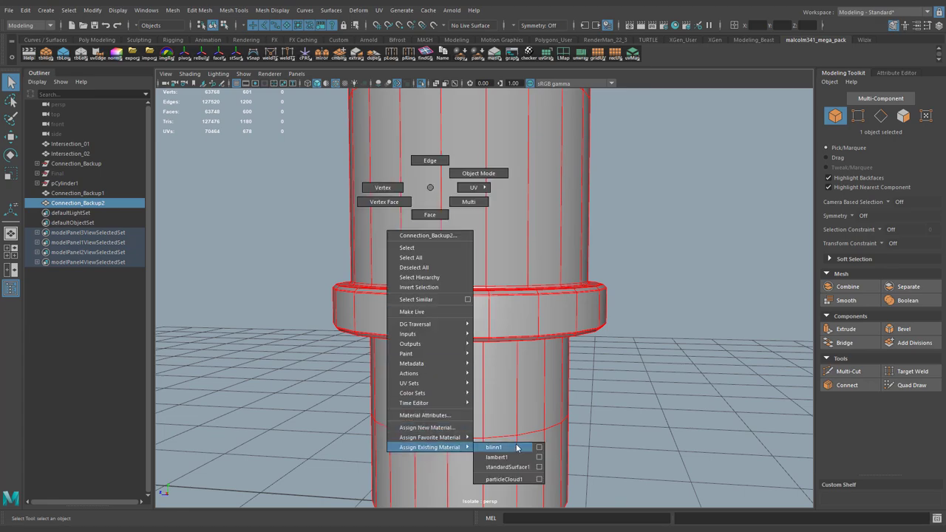
click(499, 448)
click(629, 248)
Delete the 20 cap faces at the top of the combined pipe.
scroll(592, 241, down, 6)
alt+drag(572, 239, 539, 229)
scroll(536, 221, up, 4)
right_drag(534, 216, 493, 212)
click(493, 214)
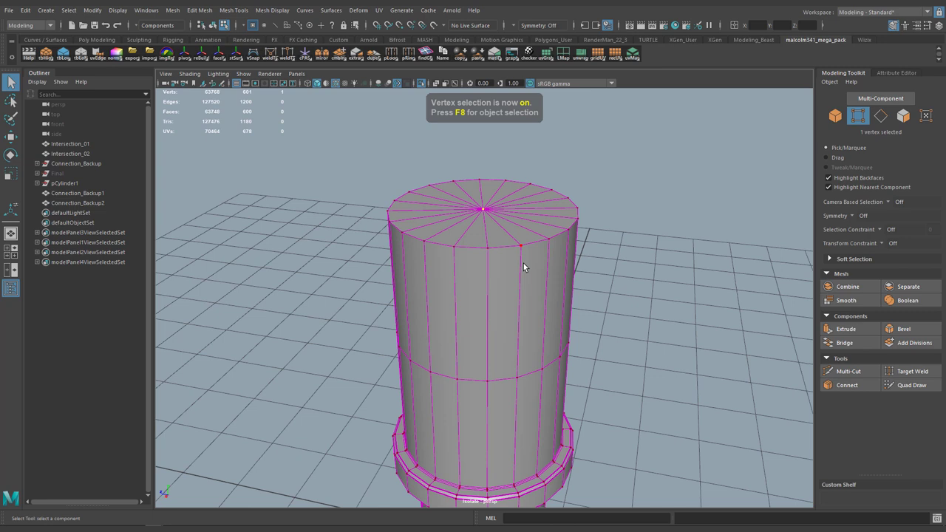
key(ctrl+F11)
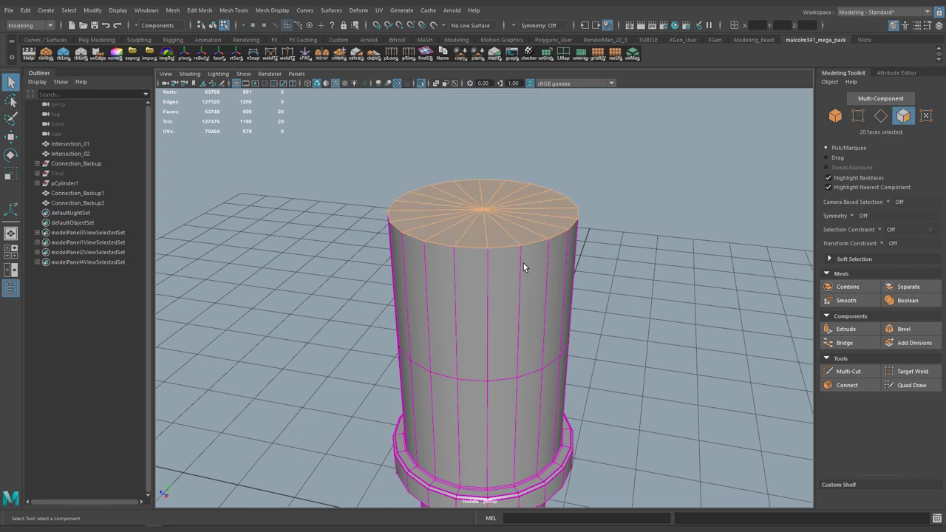
right_drag(523, 263, 563, 254)
Duplicate the combined pipe by rotating a copy 90 degrees about X so it crosses the original horizontally.
key(f)
key(e)
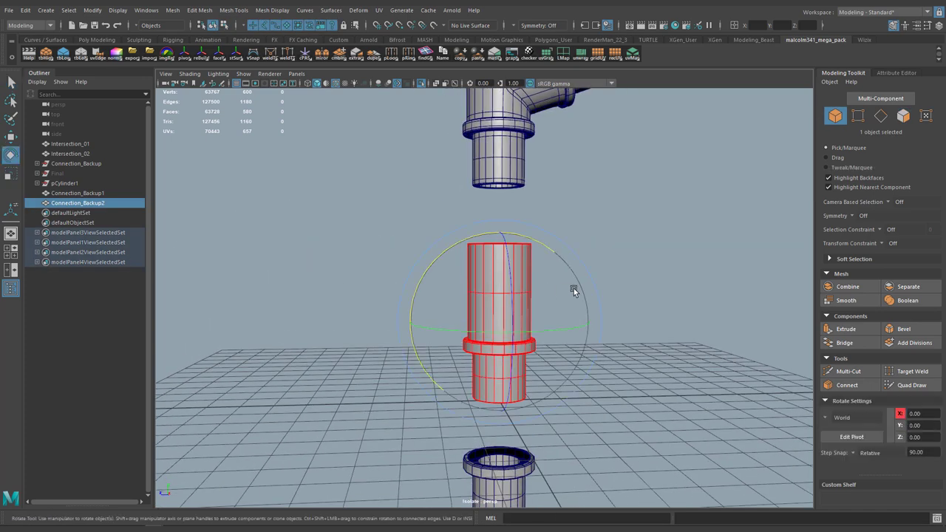
alt+drag(574, 288, 532, 299)
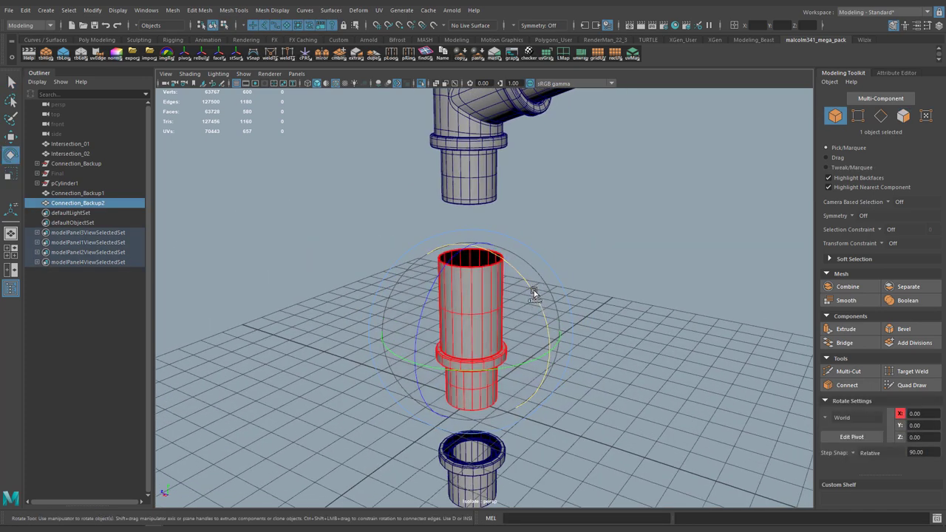
shift+drag(523, 283, 483, 250)
mouse_move(530, 345)
alt+mouse_down()
mouse_move(584, 344)
mouse_move(593, 289)
alt+mouse_up()
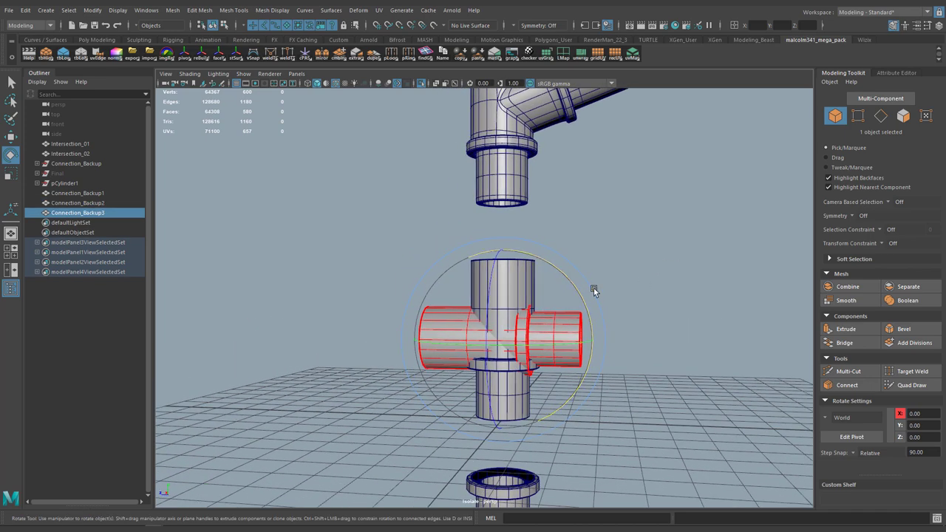
Turn off step snapping for rotating the horizontal pipe copy.
click(564, 257)
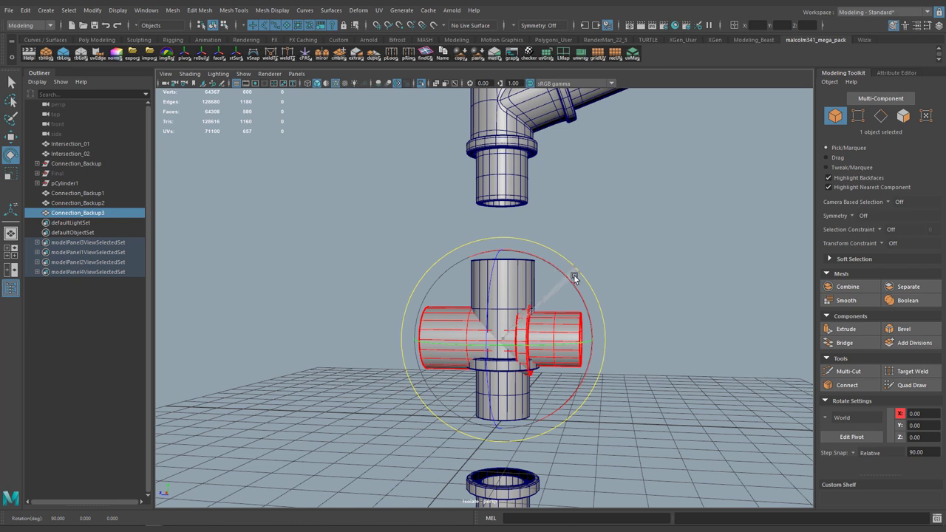
click(854, 454)
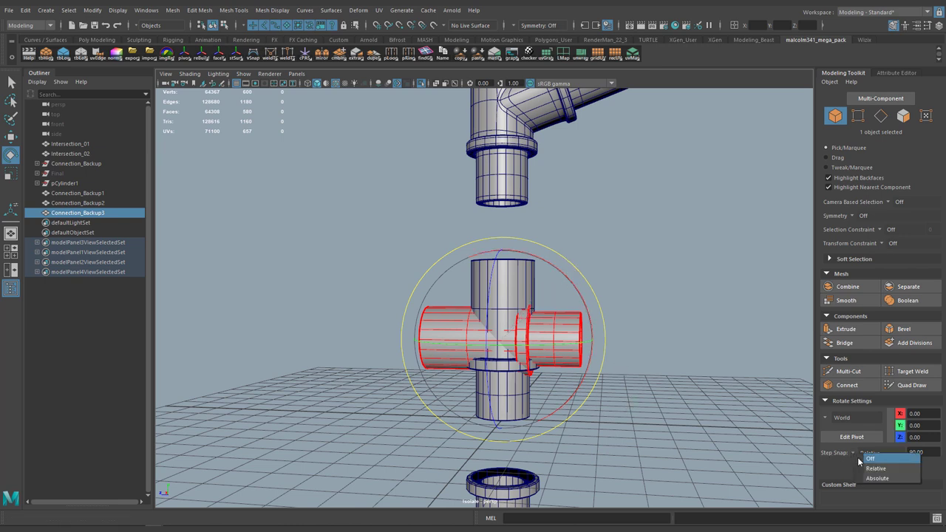
click(861, 459)
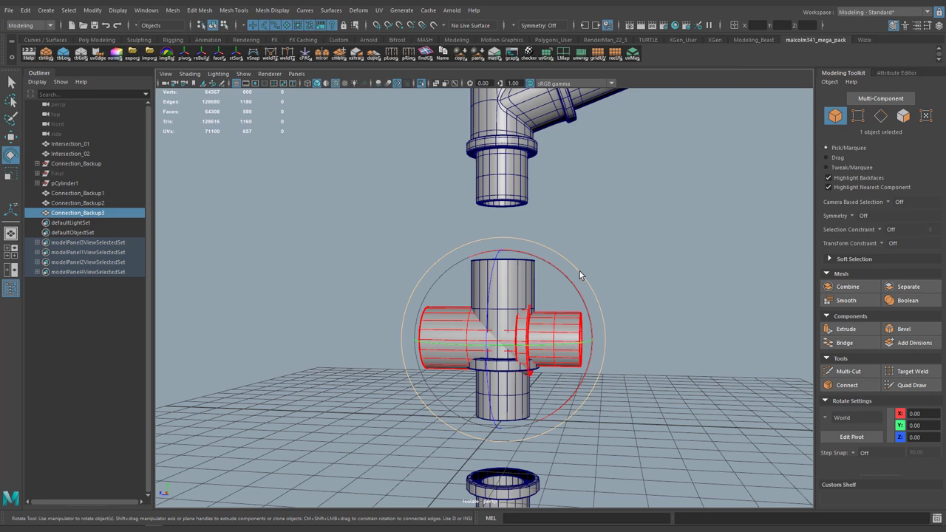
Rotate the horizontal pipe copy in side view to a slant similar to the branch of the finished angled tee above.
drag(579, 271, 543, 255)
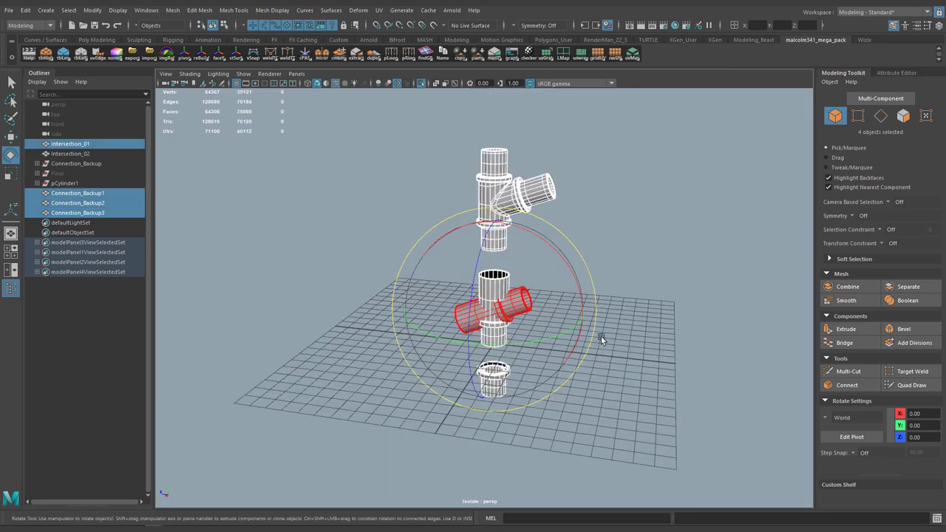
key(space)
scroll(686, 414, down, 5)
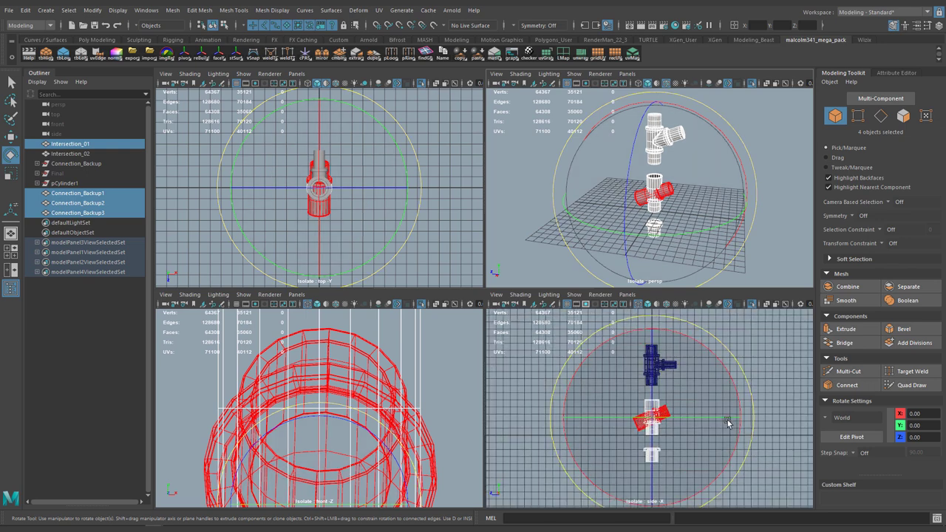
key(ctrl+1)
key(ctrl+1)
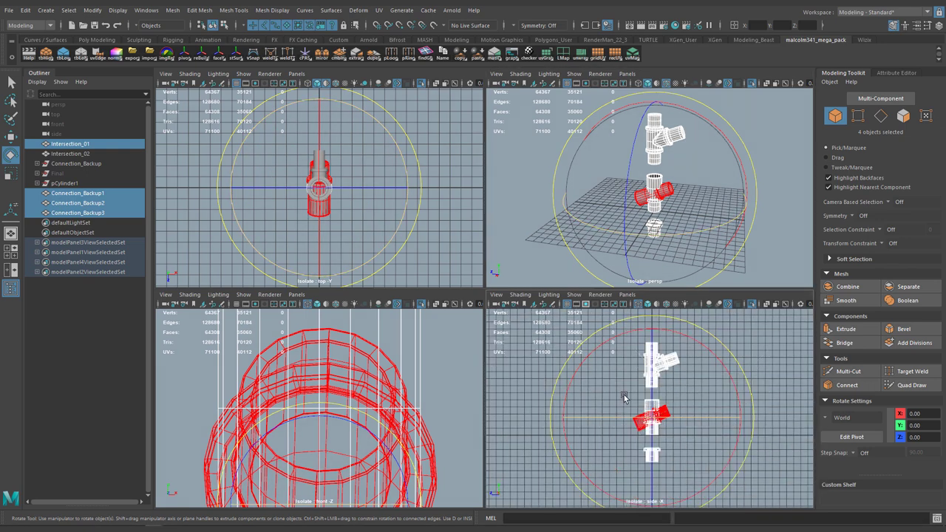
key(space)
click(610, 205)
click(545, 311)
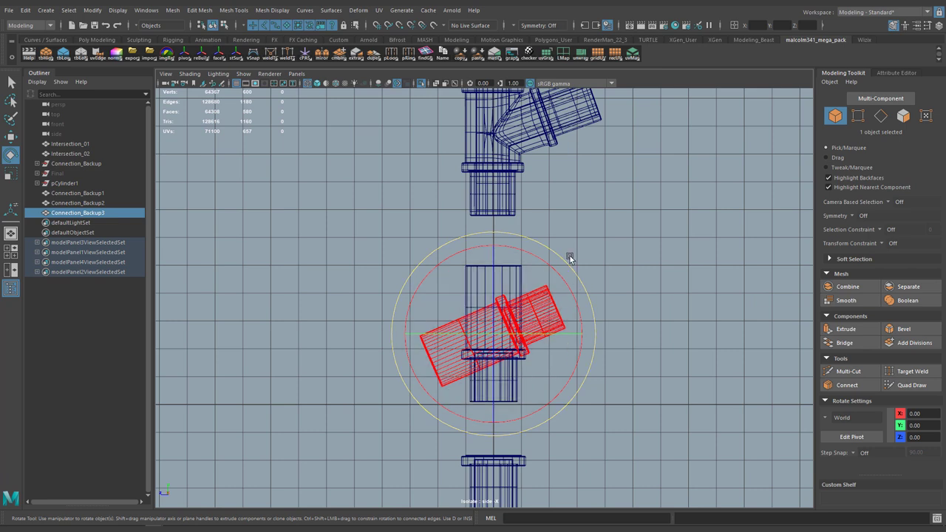
drag(553, 245, 556, 254)
Move the slanted pipe copy so its body crosses the upper part of the vertical pipe and its collar clears the side.
key(w)
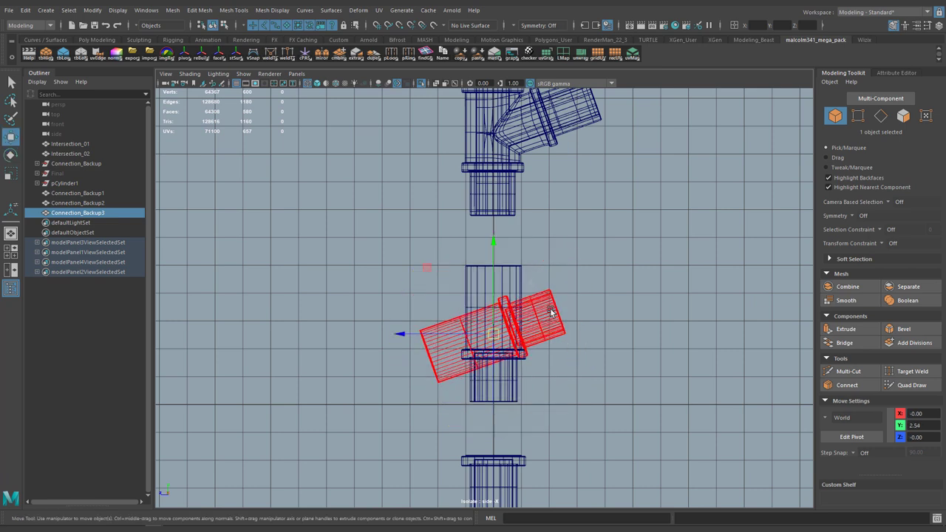
drag(498, 334, 505, 331)
drag(484, 307, 476, 308)
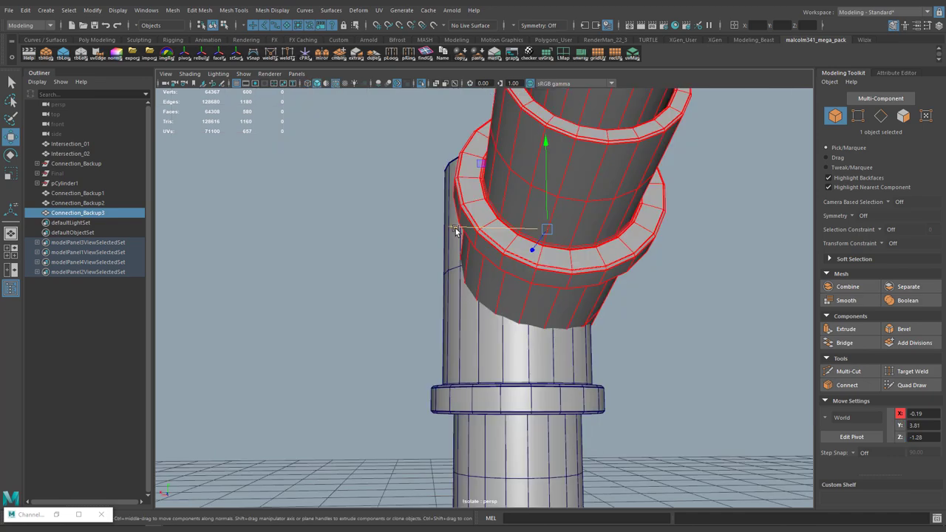
drag(458, 233, 439, 230)
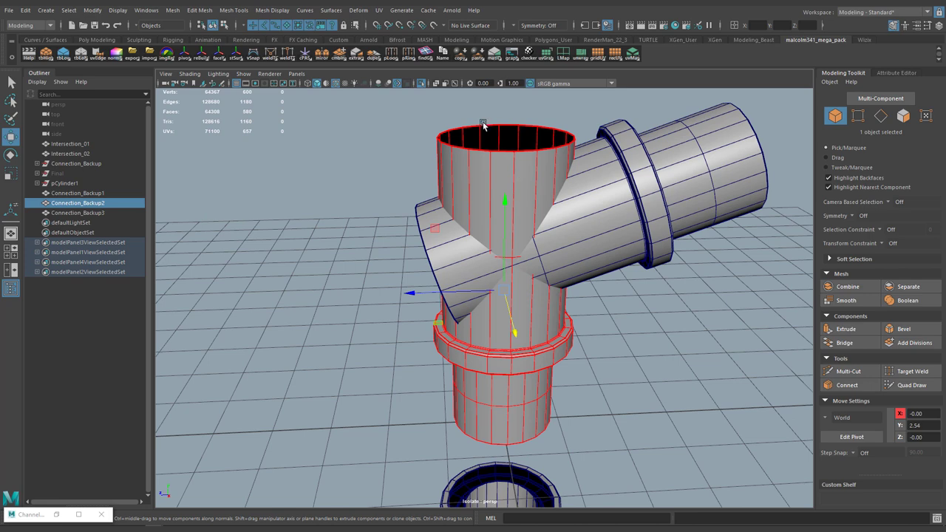
Move the vertical pipe's pivot up to the horizontal edge loop halfway along its wide section.
alt+middle_drag(565, 185, 559, 307)
alt+drag(560, 306, 509, 308)
key(space)
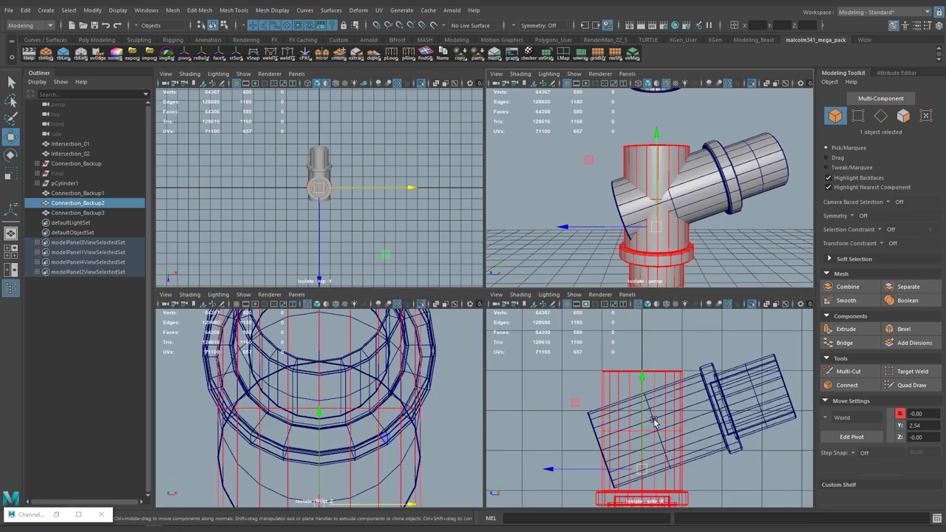
key(space)
key(d)
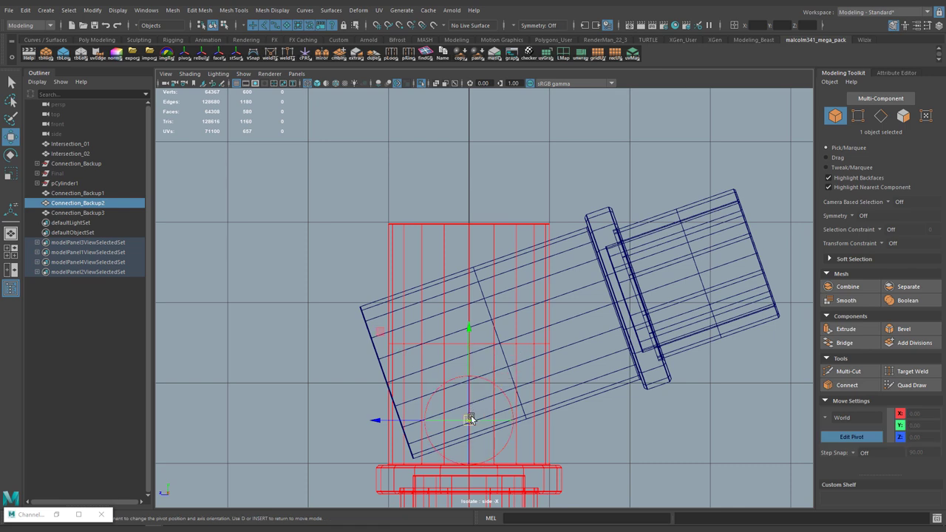
drag(470, 418, 464, 370)
key(d)
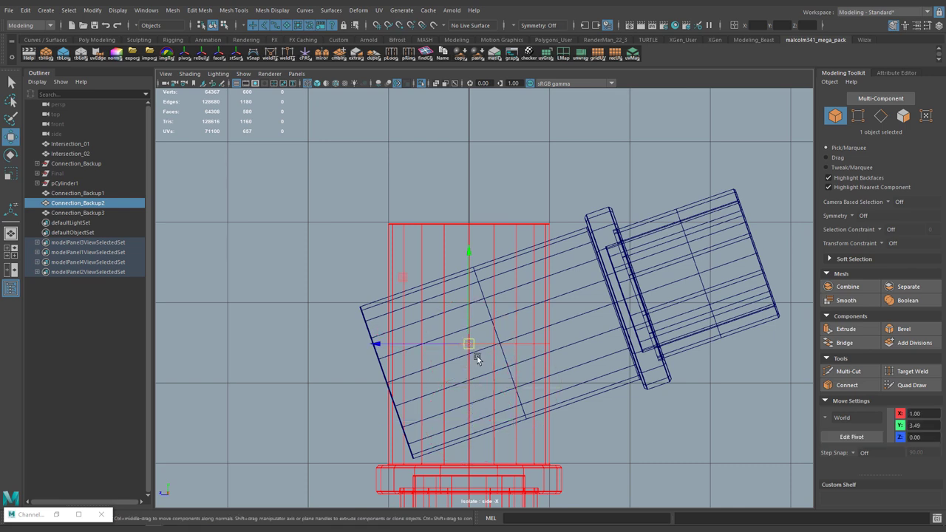
Mirror the vertical pipe about its object Y axis in the + direction, cutting geometry and merging border vertices.
shift+right_click(469, 344)
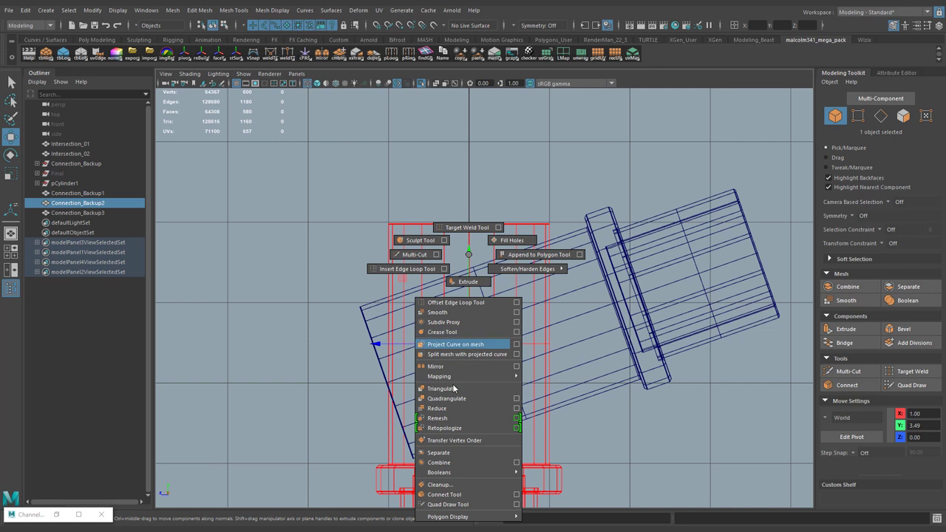
click(516, 367)
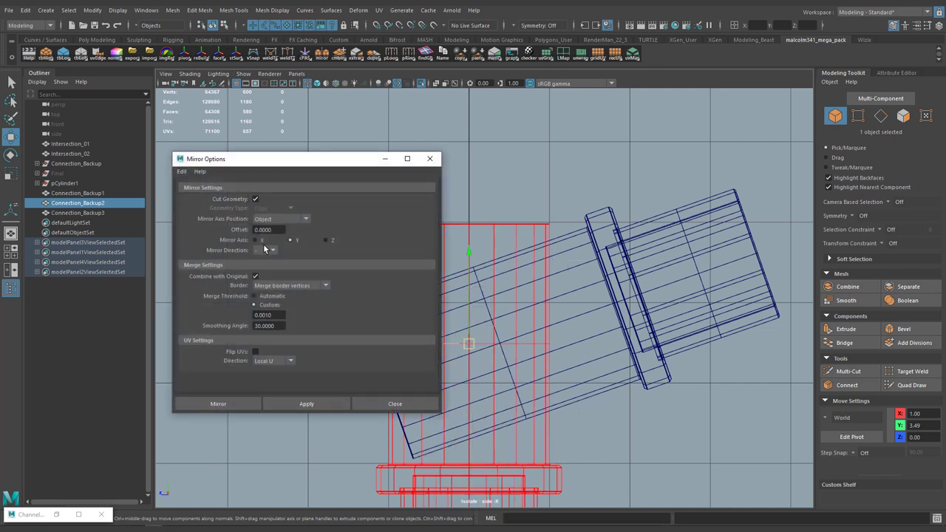
click(218, 403)
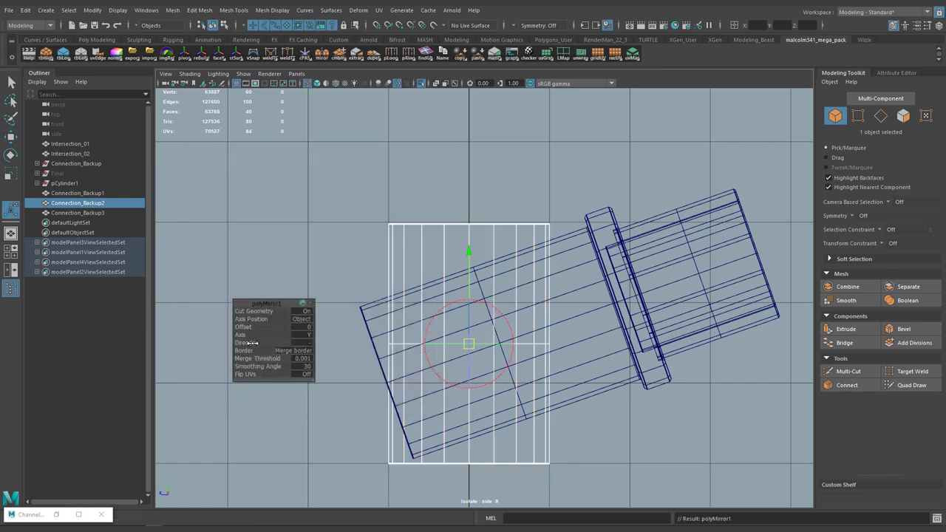
drag(288, 344, 219, 344)
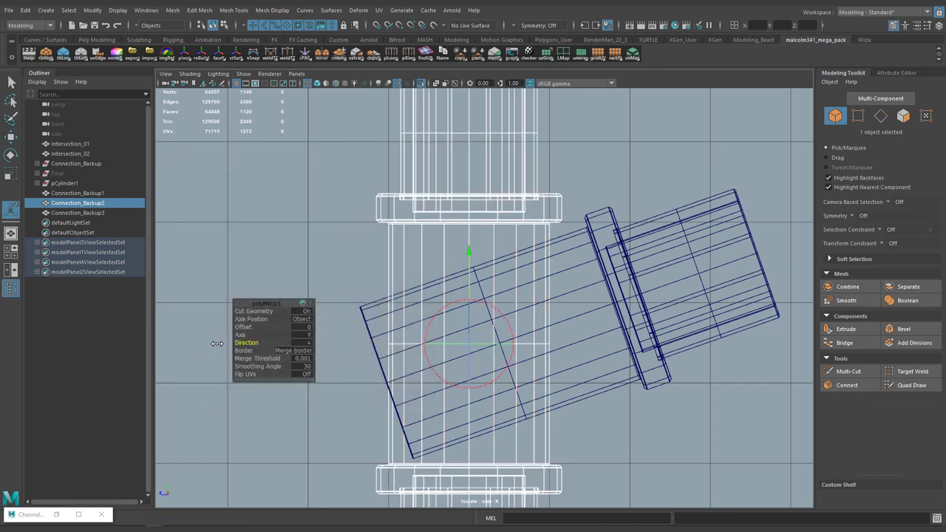
scroll(543, 330, down, 3)
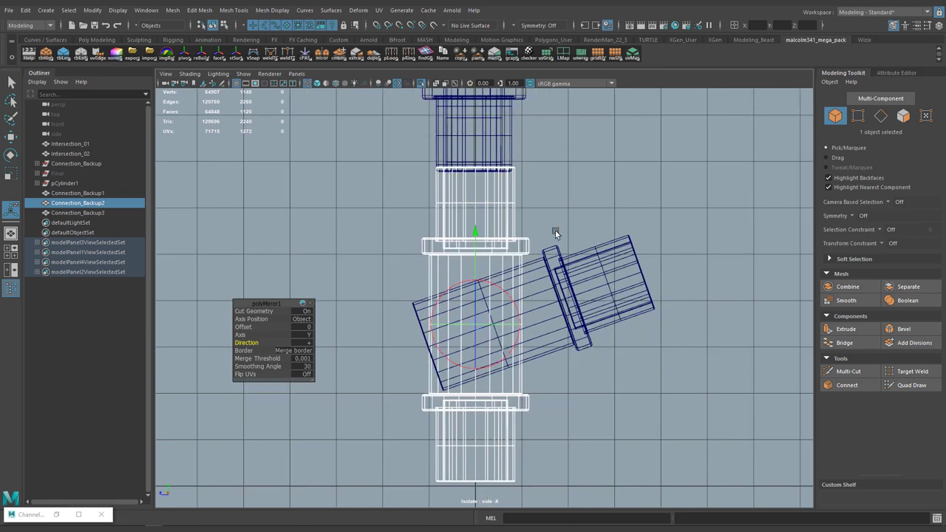
Hide the finished Intersection_01 fitting that overlaps the top of the mirrored vertical pipe.
key(space)
key(space)
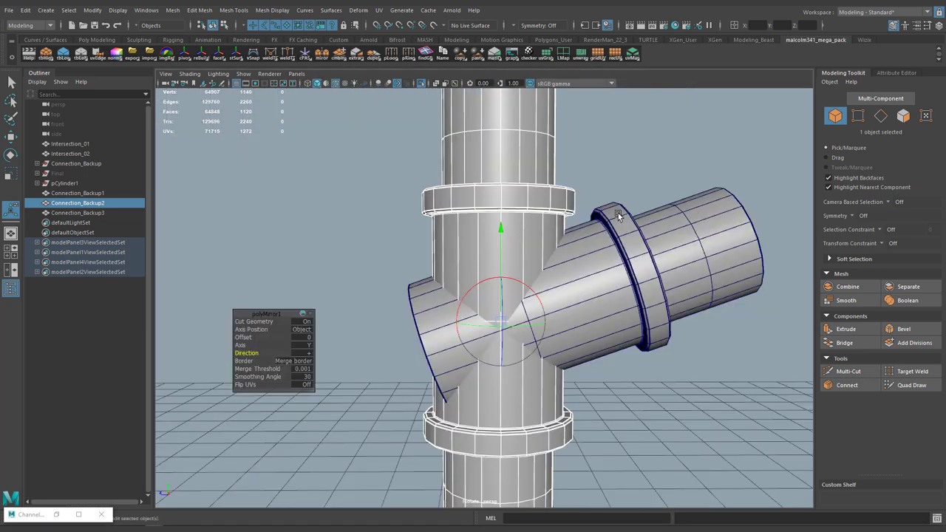
alt+drag(617, 213, 559, 287)
key(space)
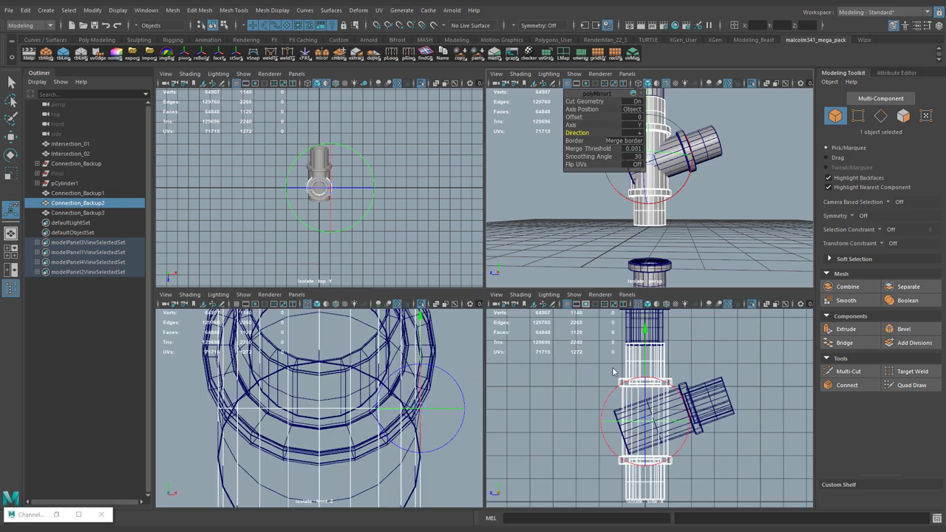
key(space)
mouse_move(540, 293)
alt+middle_down()
mouse_move(518, 445)
mouse_move(519, 366)
alt+middle_up()
mouse_move(551, 253)
alt+mouse_down()
mouse_move(565, 253)
mouse_move(493, 289)
mouse_move(631, 281)
mouse_move(573, 285)
mouse_move(583, 295)
mouse_move(660, 276)
mouse_move(555, 291)
mouse_move(643, 309)
mouse_move(522, 301)
mouse_move(637, 289)
alt+mouse_up()
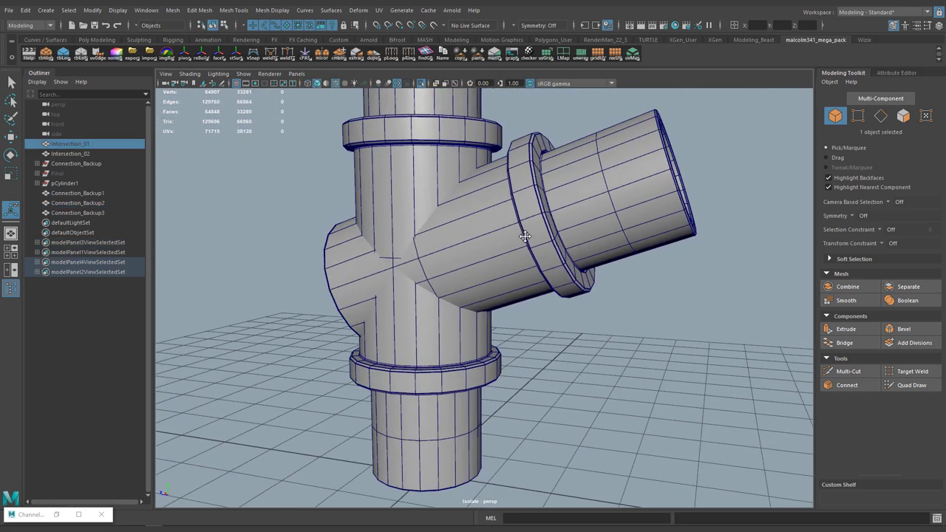
alt+middle_drag(543, 338, 554, 307)
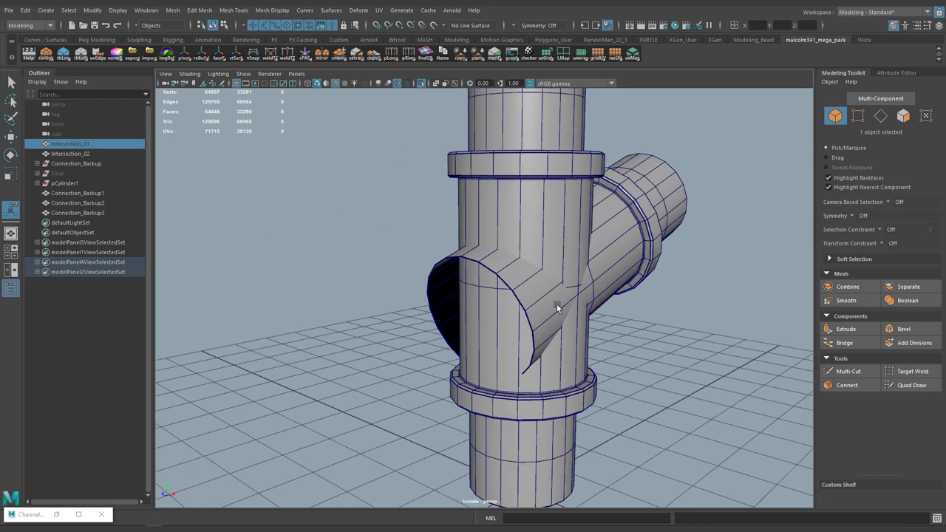
Select the border edge loop around the slanted branch's open end that sticks out behind the vertical pipe.
scroll(557, 304, up, 5)
alt+drag(557, 305, 475, 297)
alt+middle_drag(474, 297, 470, 320)
alt+drag(469, 320, 484, 231)
right_drag(484, 230, 541, 185)
click(545, 233)
alt+drag(558, 240, 544, 249)
right_drag(442, 202, 442, 204)
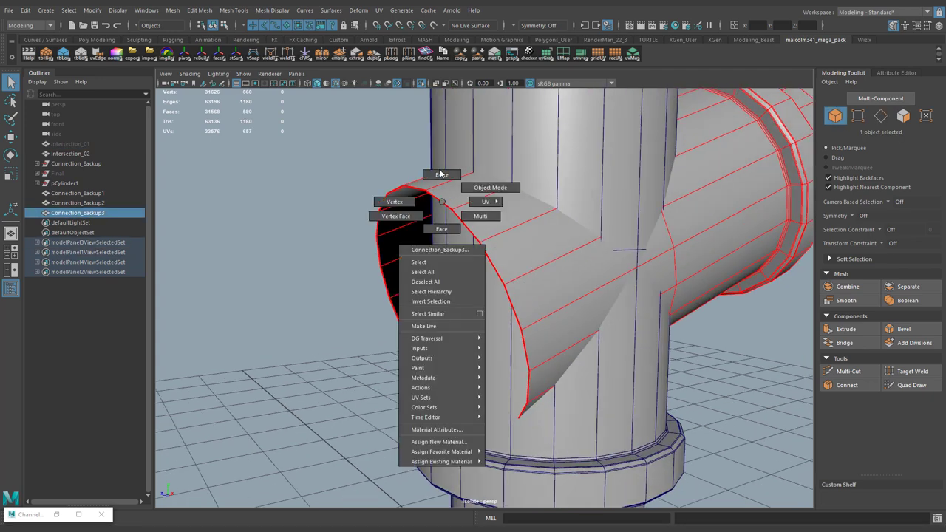
click(440, 175)
double_click(447, 211)
mouse_move(446, 211)
alt+mouse_down()
mouse_move(528, 259)
mouse_move(538, 277)
alt+mouse_up()
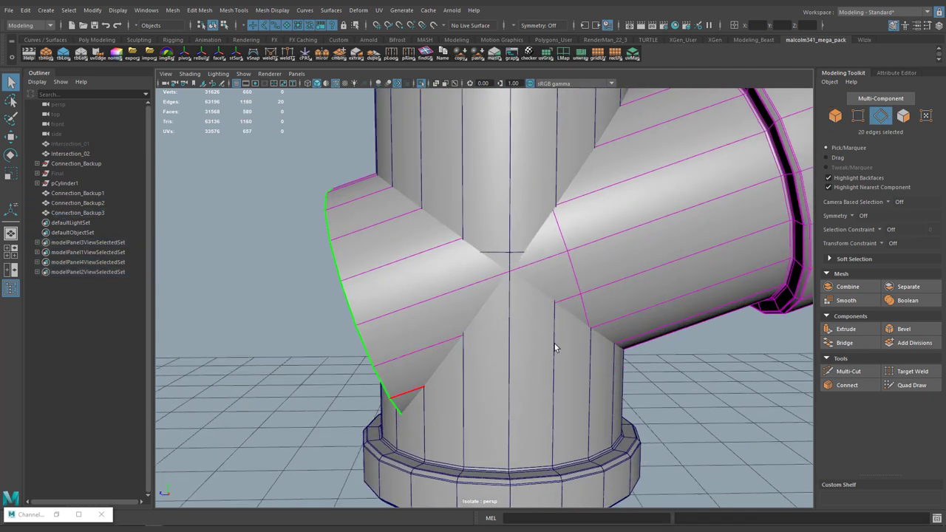
Align the move axes with the slanted branch's lengthwise edge and slide the border loop along it into the vertical pipe.
key(space)
drag(554, 345, 503, 342)
key(w)
key(d)
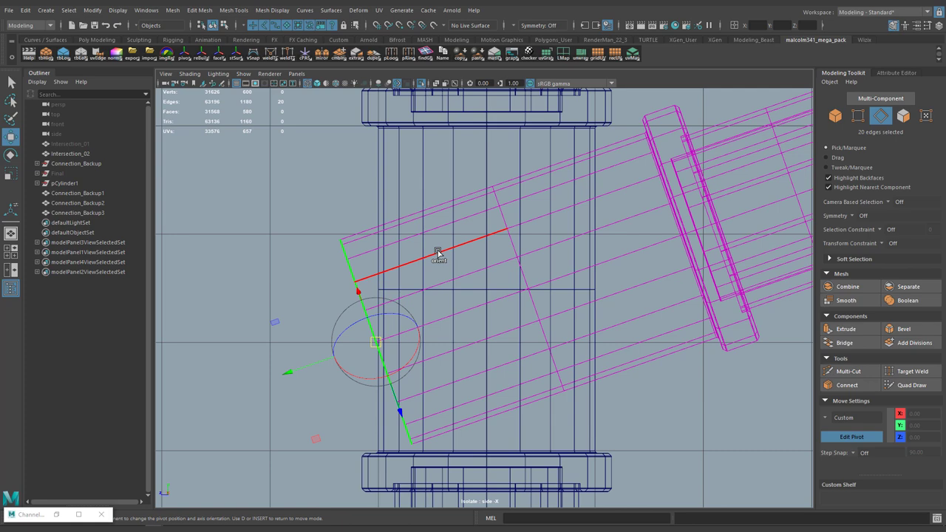
click(439, 254)
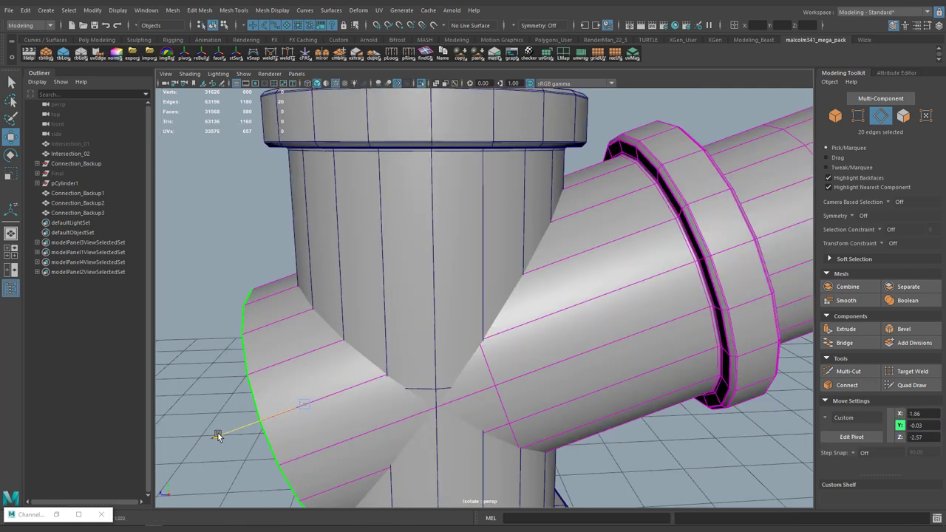
middle_drag(217, 435, 347, 406)
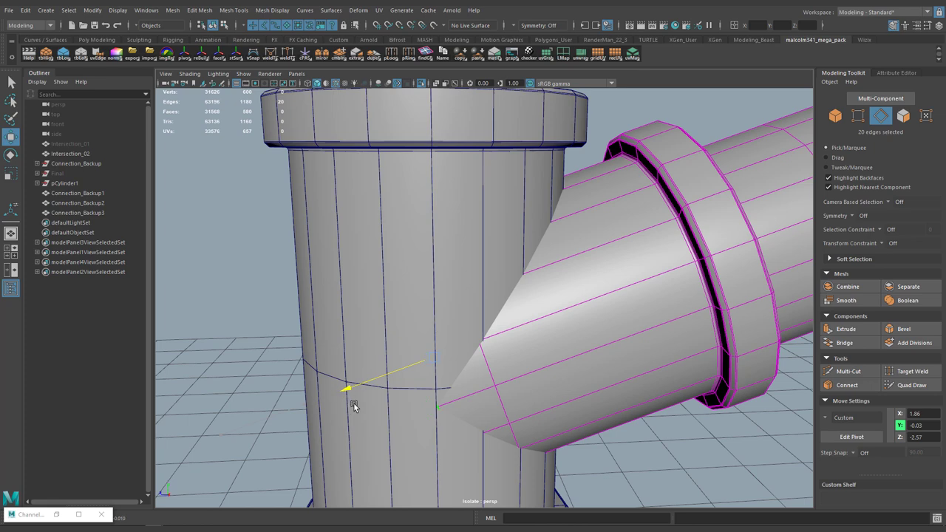
Cap the slanted branch's end inside the vertical pipe by extruding its border loop and merging it to the center.
key(4)
alt+drag(351, 407, 550, 285)
key(ctrl+e)
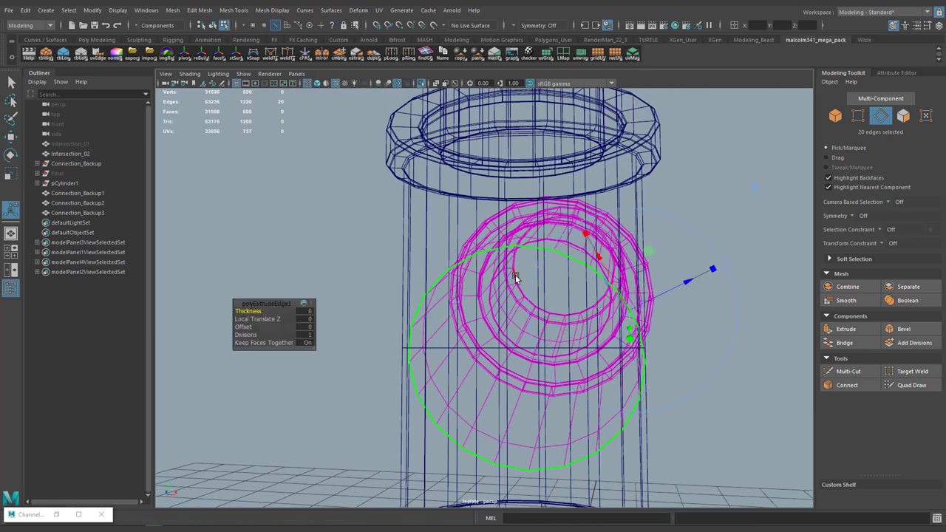
shift+right_drag(520, 250, 521, 183)
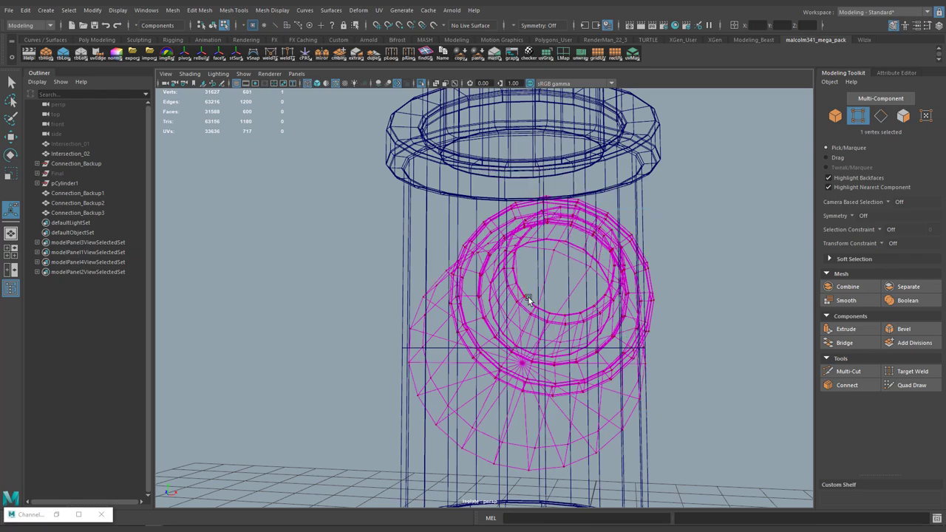
alt+drag(528, 297, 499, 338)
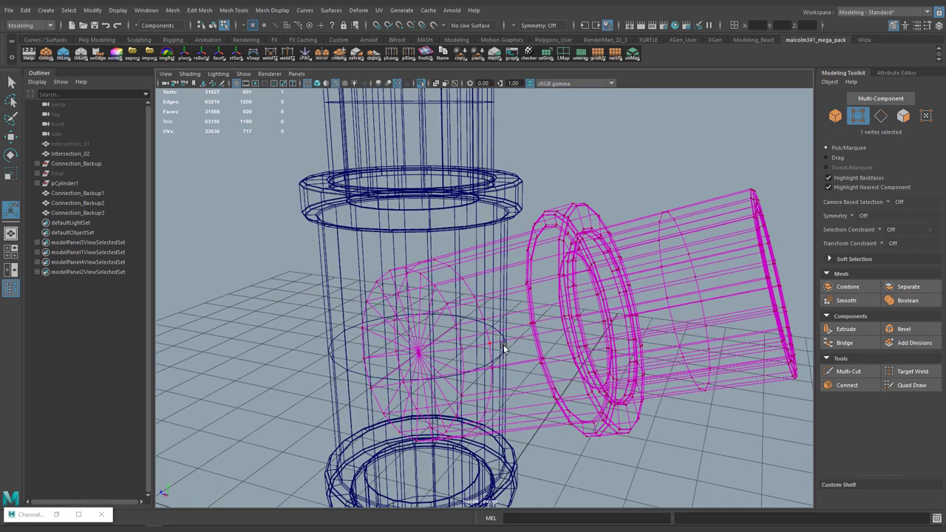
Slide the inner-wall border loop at the slanted branch's mouth along the branch axis deep into the vertical pipe.
key(5)
alt+drag(623, 303, 533, 305)
scroll(448, 240, up, 5)
right_drag(427, 188, 424, 162)
double_click(433, 220)
alt+drag(407, 266, 561, 277)
key(w)
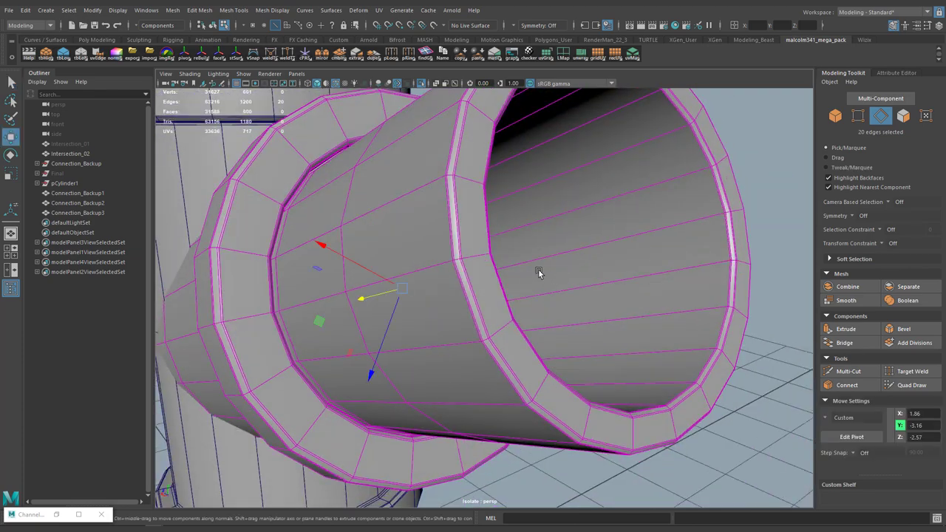
key(f)
alt+drag(386, 275, 501, 266)
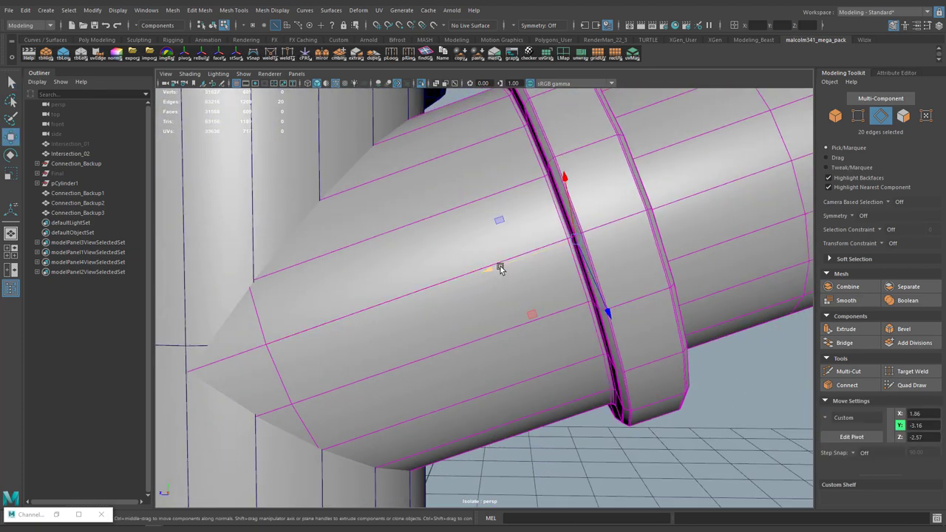
drag(251, 340, 228, 344)
Close the slanted branch's inner bore by extruding its inner border loop and merging it to the center.
key(space)
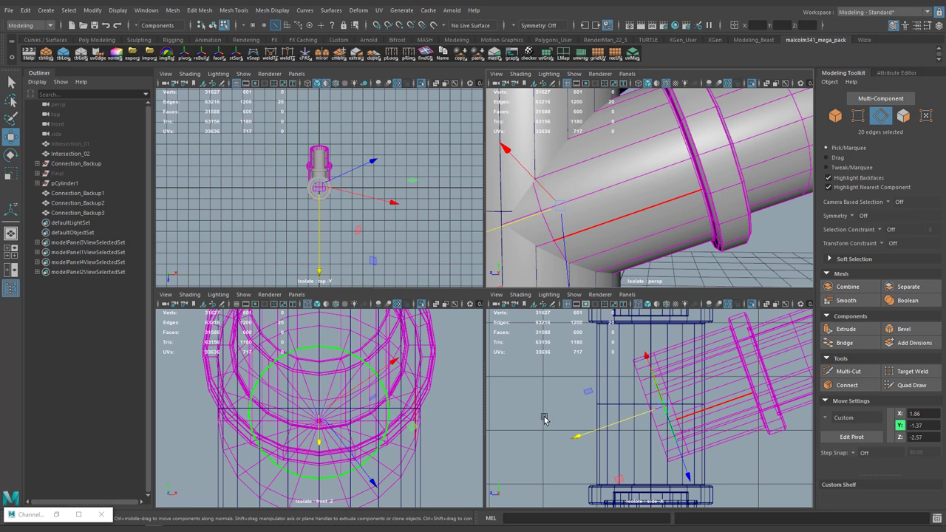
key(space)
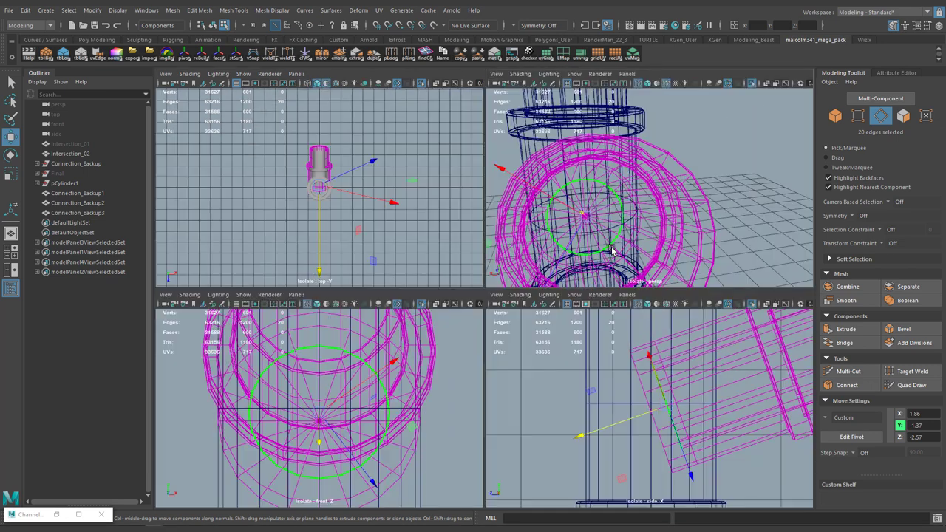
alt+drag(612, 252, 610, 218)
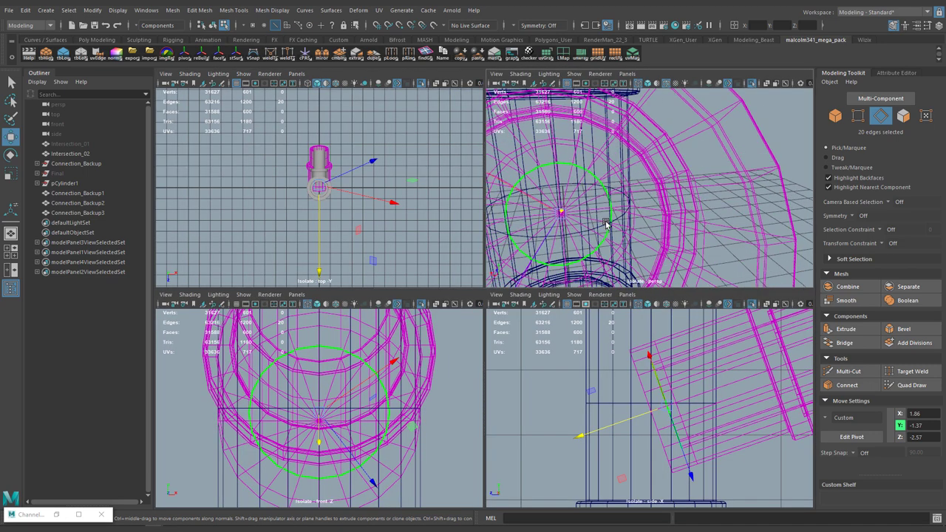
key(ctrl+e)
shift+right_drag(561, 170, 561, 94)
Close the lower bore of the vertical pipe by extruding its inner border loop and merging it to the center.
alt+drag(610, 235, 625, 227)
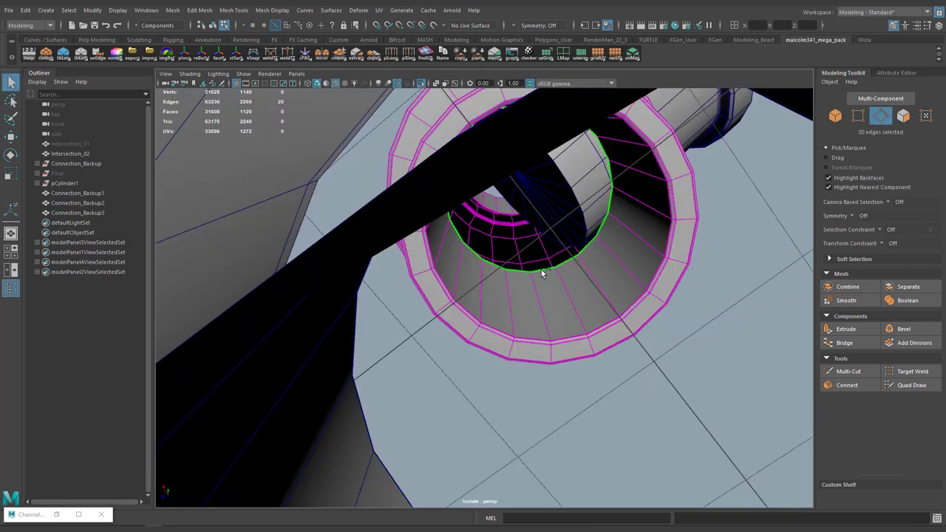
key(ctrl+e)
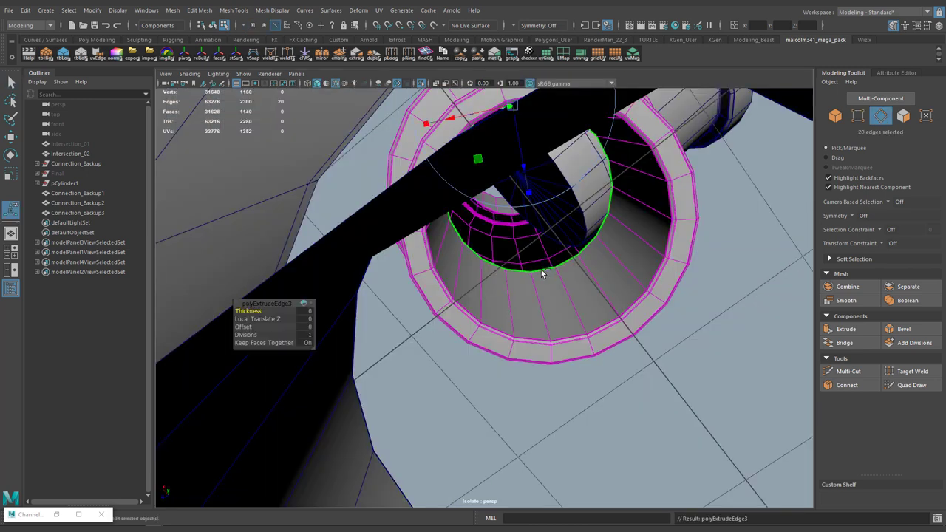
shift+right_drag(541, 270, 538, 191)
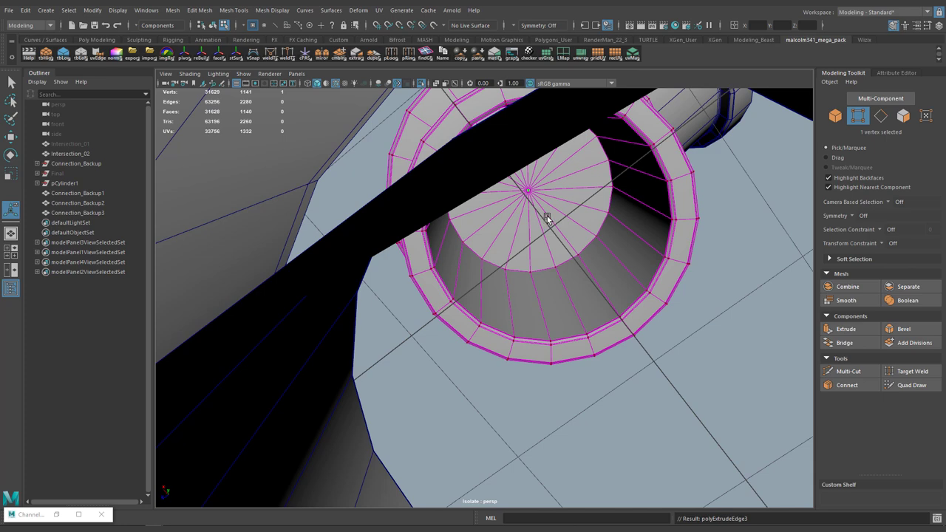
Close the upper bore of the vertical pipe by extruding its inner border loop and merging it to the center.
alt+drag(545, 213, 539, 296)
right_drag(507, 242, 507, 213)
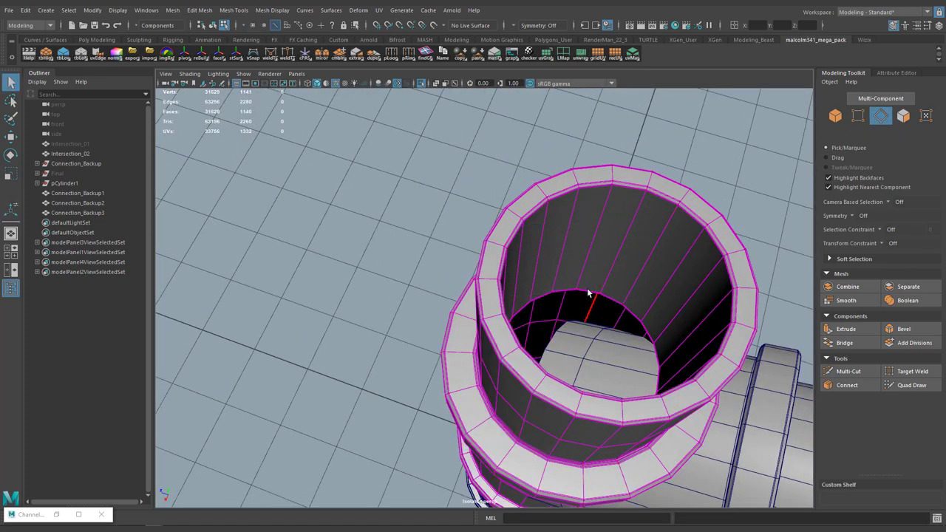
double_click(589, 294)
key(ctrl+e)
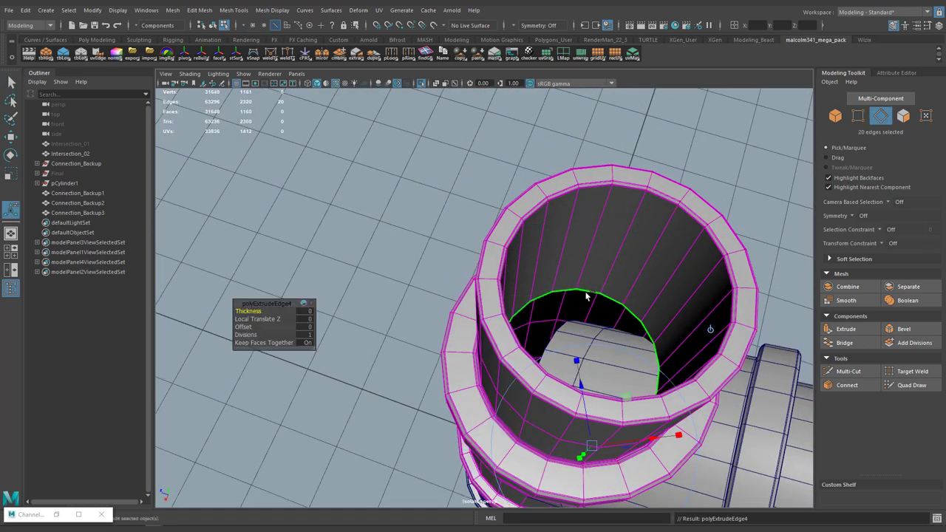
shift+right_drag(587, 289, 587, 208)
Lower the slanted branch slightly in the side view to about Y 3.65.
scroll(593, 284, down, 4)
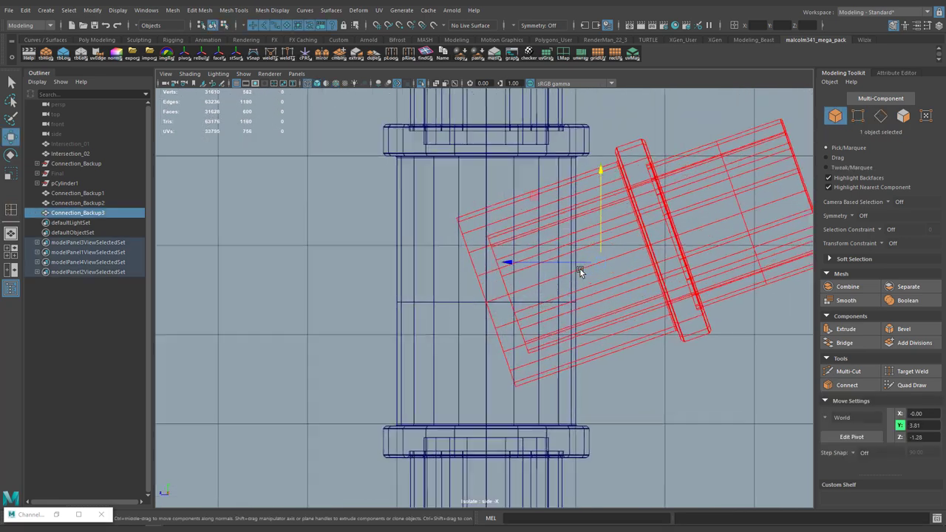
drag(602, 170, 601, 183)
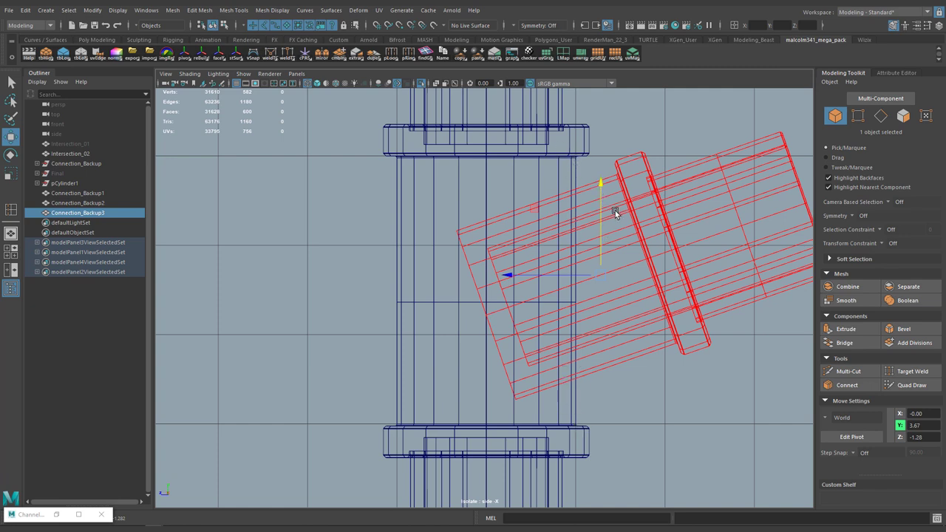
drag(598, 182, 599, 184)
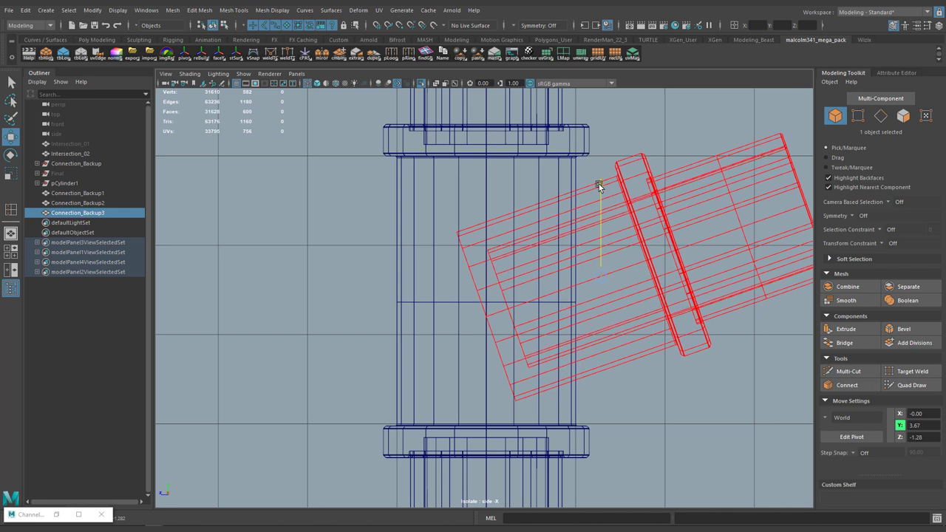
Slide the vertical pipe's middle edge loop down to about Y 3.21 so it meets the corner of the branch intersection.
right_drag(425, 257, 473, 244)
drag(392, 256, 408, 269)
right_drag(408, 246, 410, 217)
double_click(445, 301)
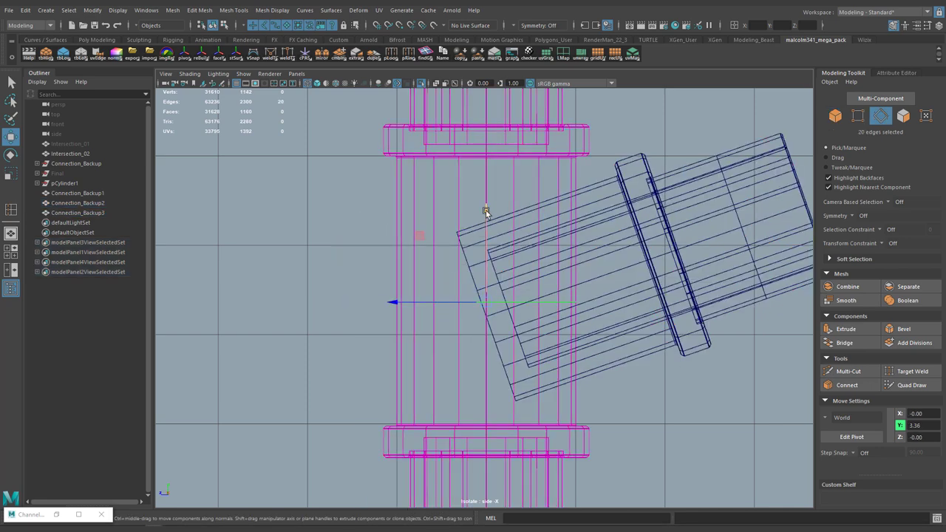
drag(486, 208, 485, 212)
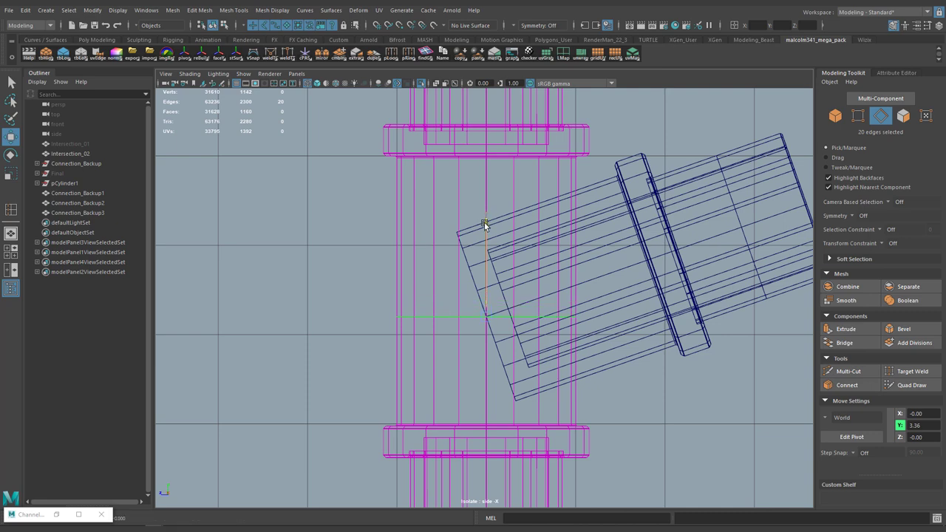
key(space)
key(space)
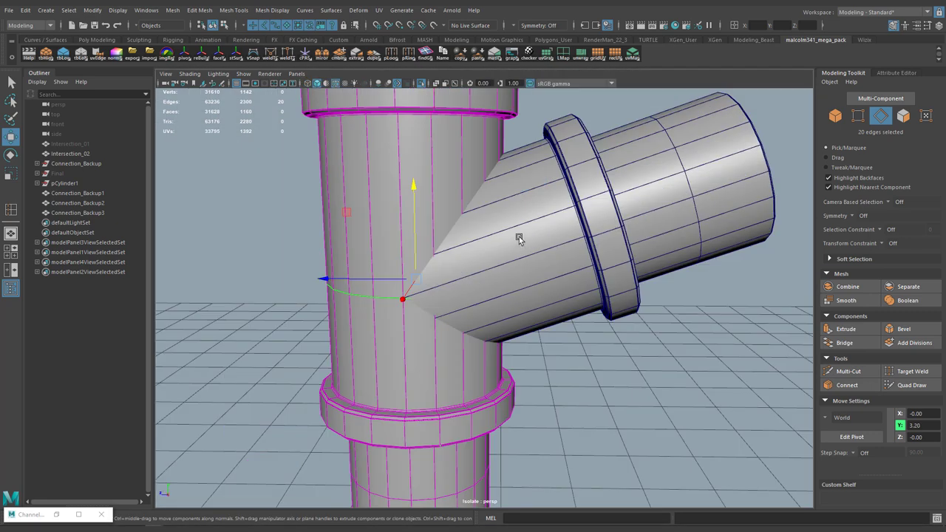
scroll(444, 255, up, 4)
alt+middle_drag(444, 256, 493, 274)
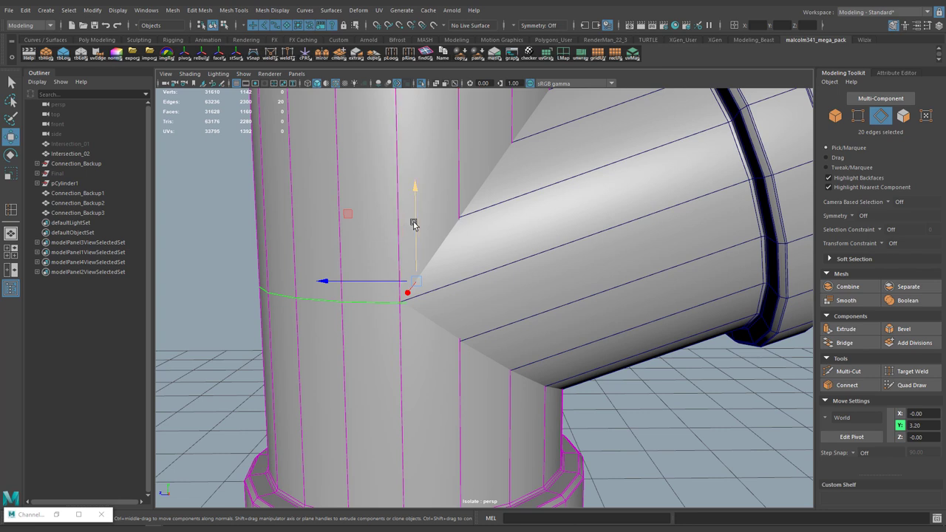
drag(414, 224, 414, 246)
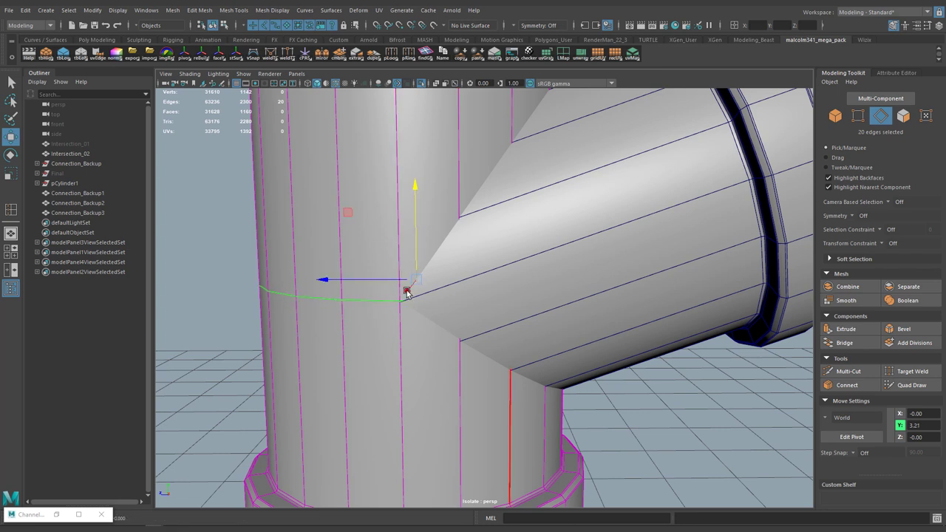
Unite the vertical pipe and the slanted branch with a Boolean union.
alt+drag(557, 218, 498, 218)
right_drag(497, 217, 536, 200)
alt+drag(536, 200, 492, 262)
shift+click(555, 265)
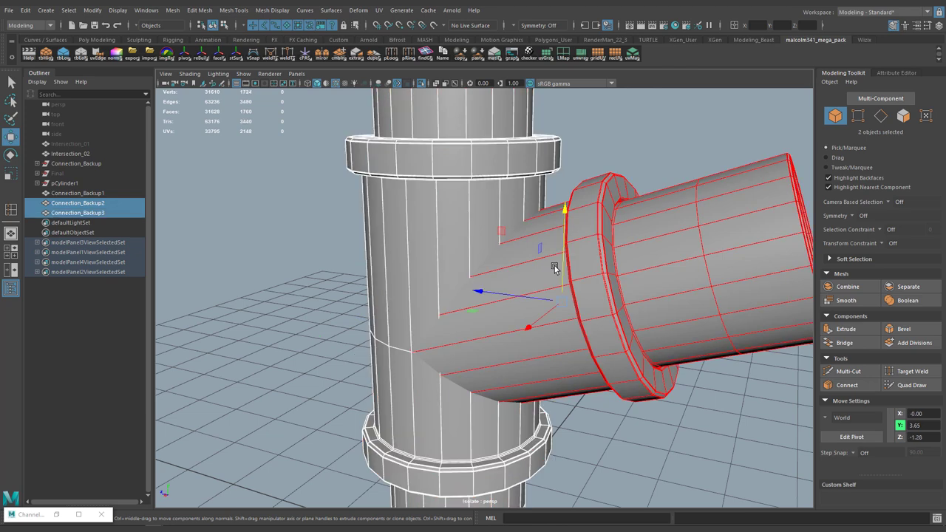
shift+right_drag(532, 259, 507, 474)
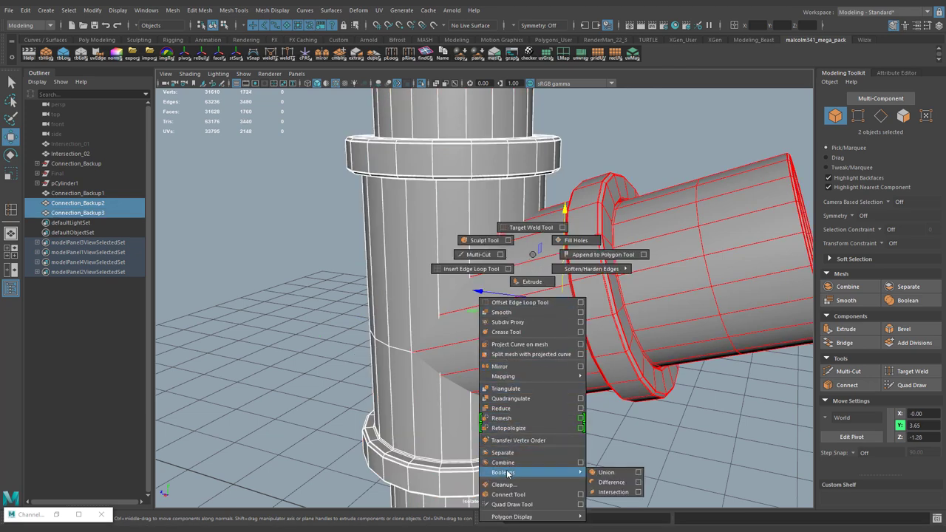
shift+right_drag(607, 473, 607, 473)
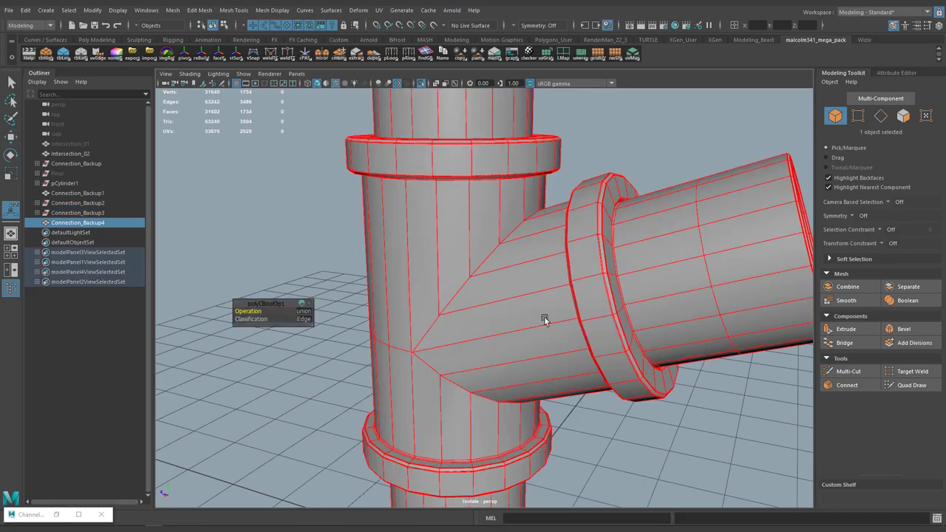
Merge the vertices around the branch seam and middle edge loop with a distance threshold of 0.01.
alt+drag(532, 317, 566, 298)
alt+right_drag(567, 297, 598, 315)
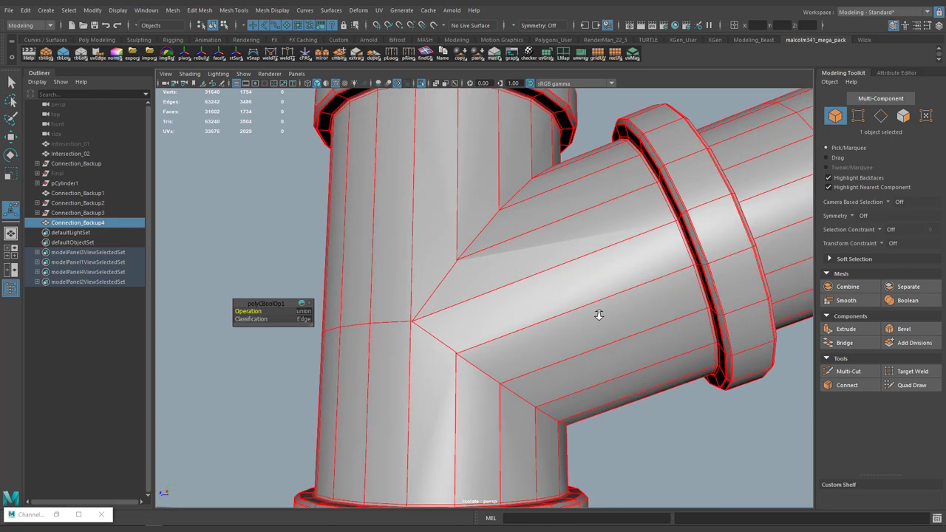
alt+drag(598, 314, 563, 320)
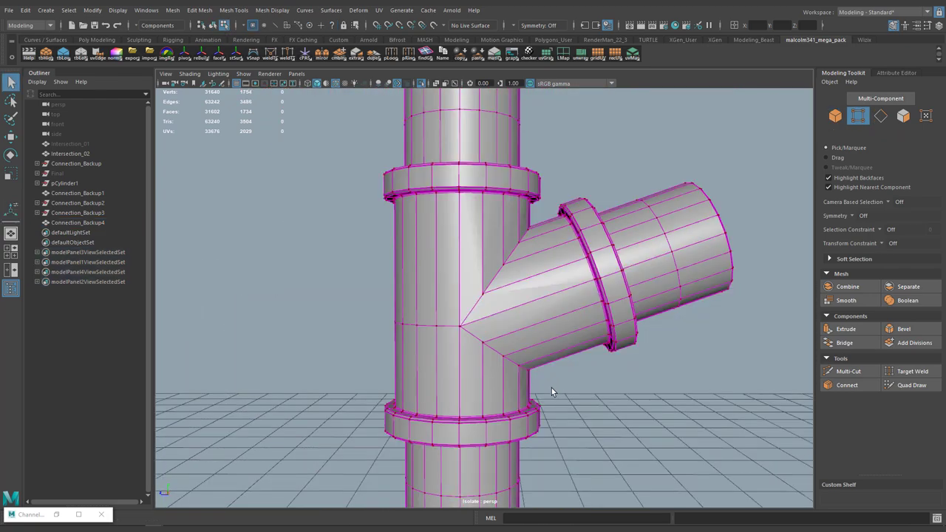
drag(552, 389, 365, 264)
alt+right_drag(365, 264, 493, 293)
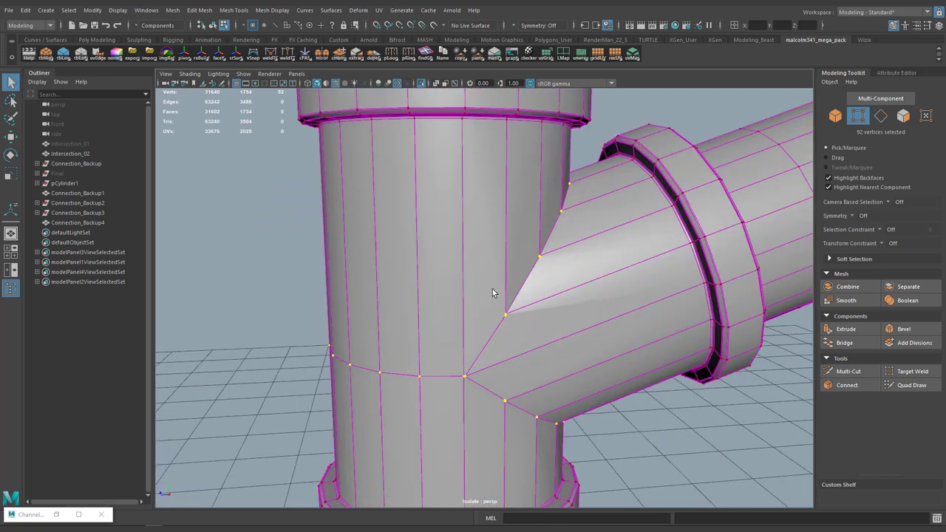
alt+middle_drag(493, 292, 490, 284)
key(g)
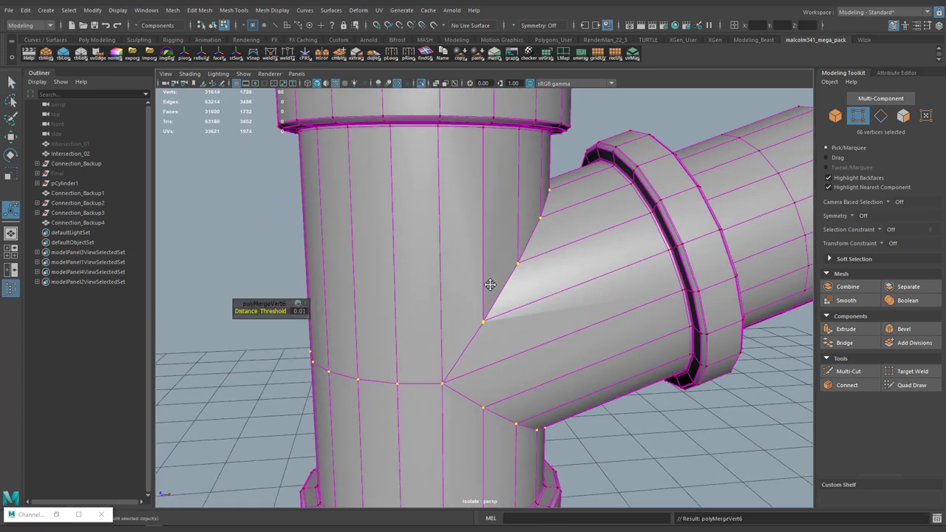
Try to target-weld the two nearly coincident vertices on the upper part of the branch seam, and undo the weld.
alt+right_drag(487, 302, 543, 289)
alt+drag(543, 288, 475, 244)
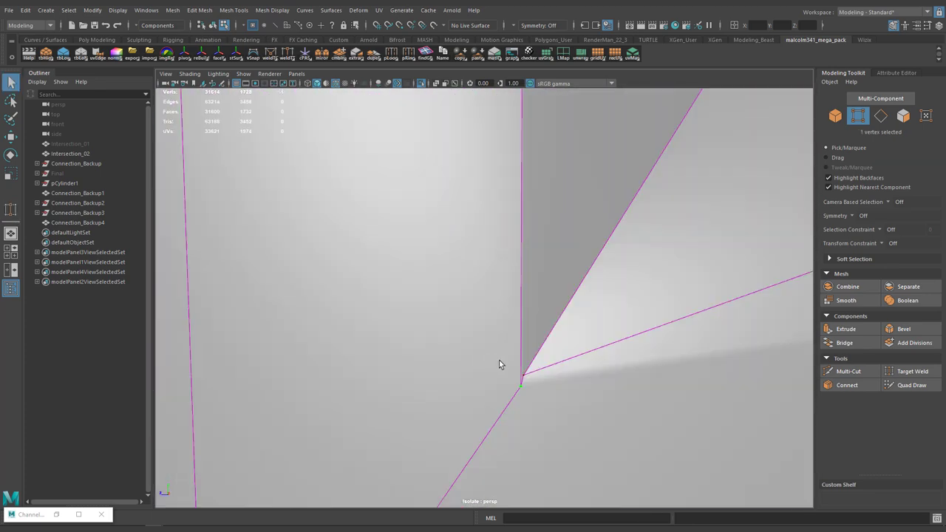
scroll(518, 417, down, 5)
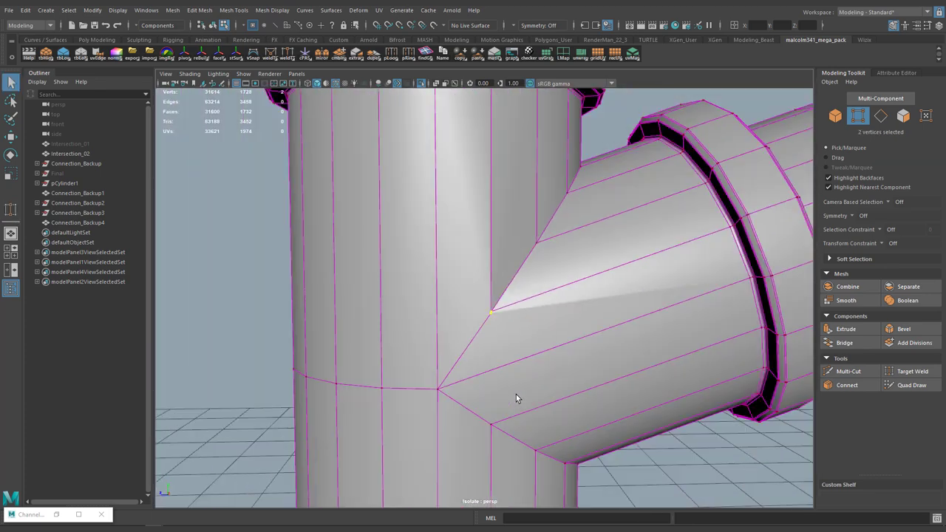
scroll(515, 352, up, 5)
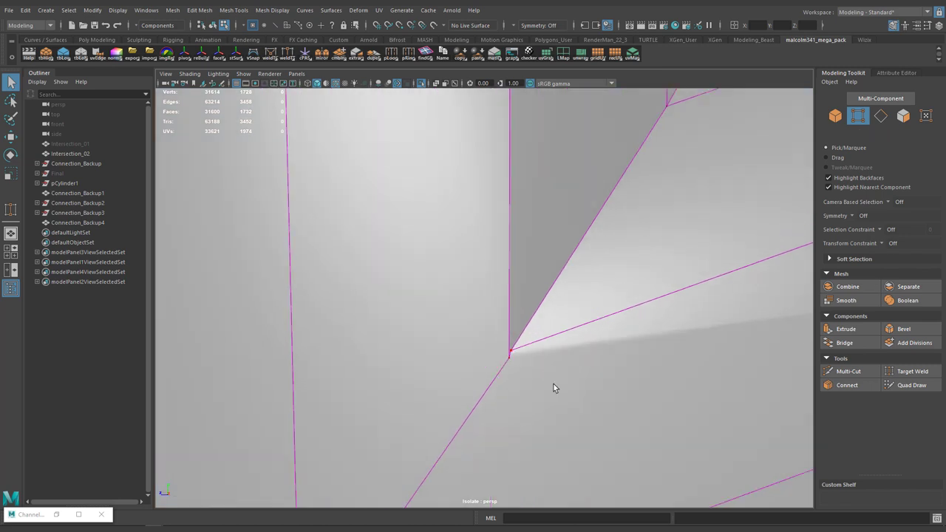
key(y)
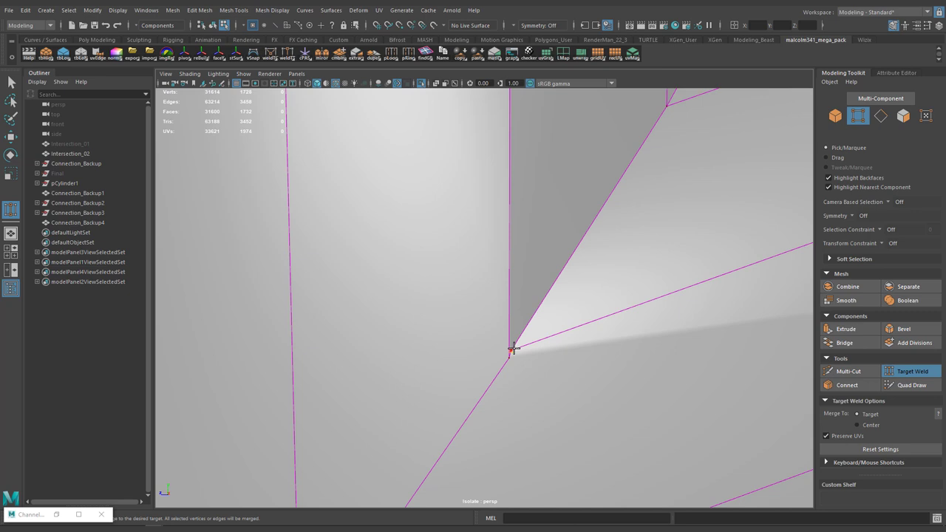
drag(509, 359, 508, 360)
scroll(520, 363, down, 3)
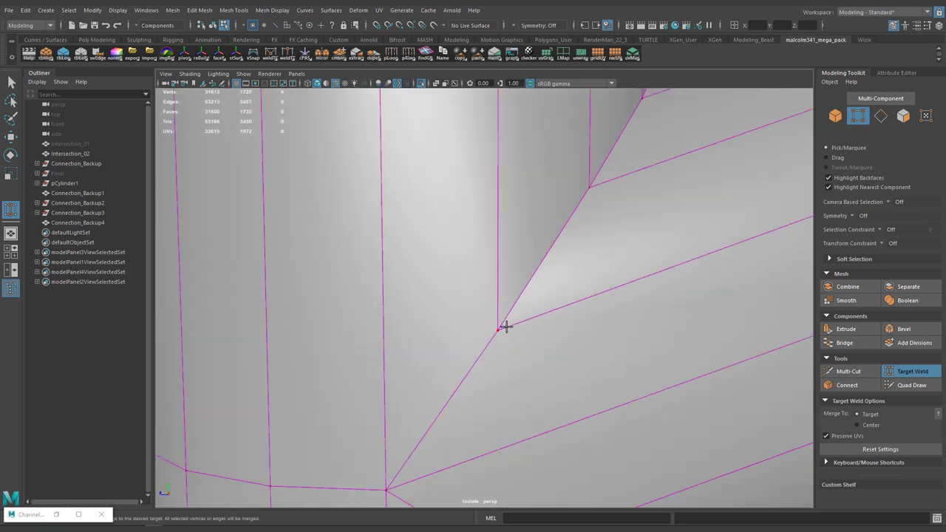
scroll(516, 310, down, 2)
alt+drag(519, 281, 490, 271)
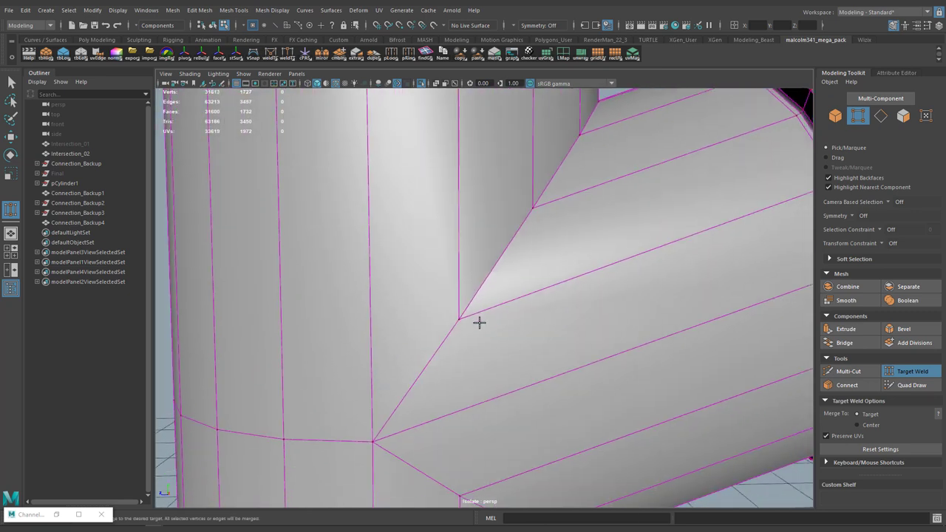
alt+drag(480, 323, 440, 311)
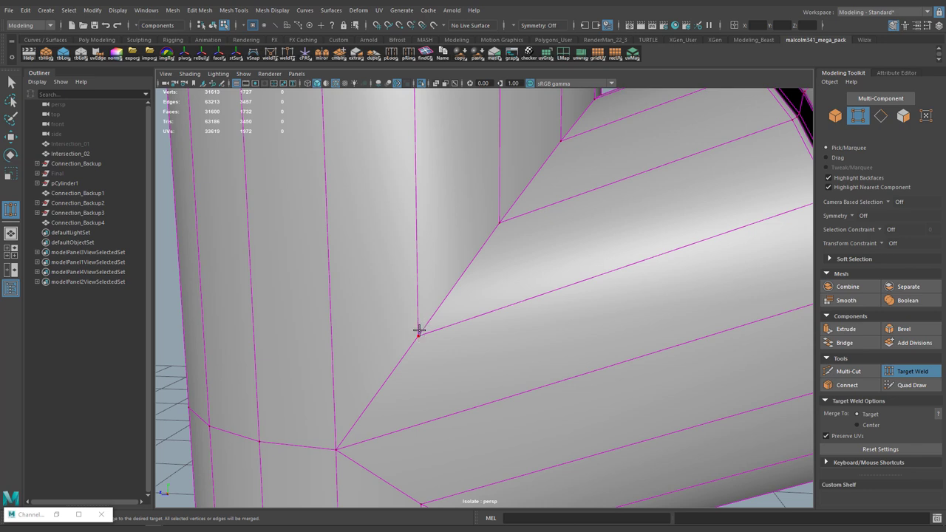
key(ctrl+z)
Repeat the weld of the close vertex pair on the upper seam to compare the shading, and undo it again.
scroll(428, 343, up, 2)
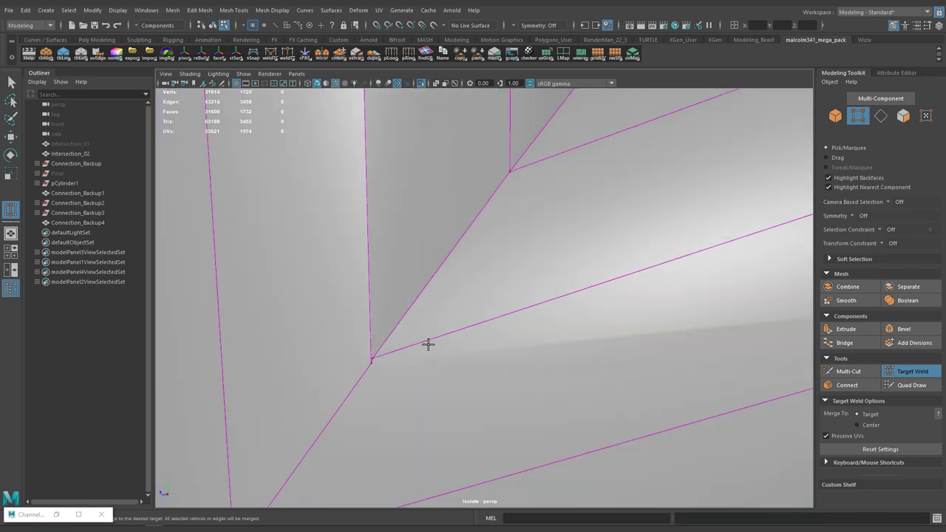
click(418, 364)
drag(374, 358, 374, 358)
scroll(414, 351, down, 4)
alt+drag(424, 332, 458, 371)
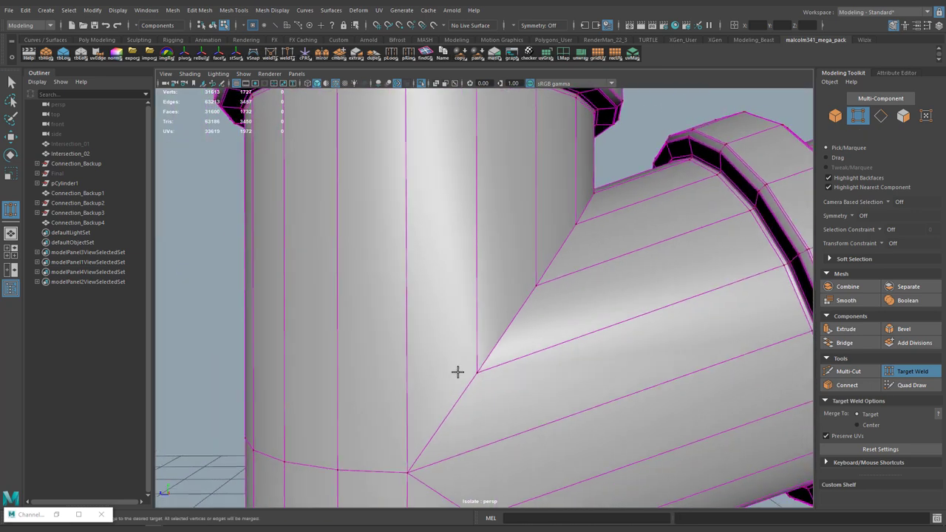
key(ctrl+z)
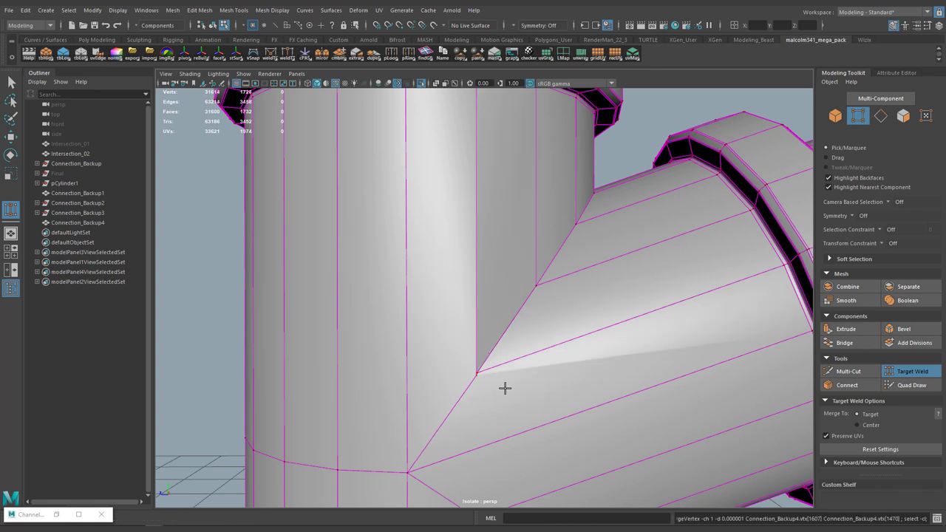
Weld the doubled vertex just above the seam's side corner onto its neighbour with Target Weld.
scroll(502, 344, up, 5)
alt+drag(503, 344, 499, 284)
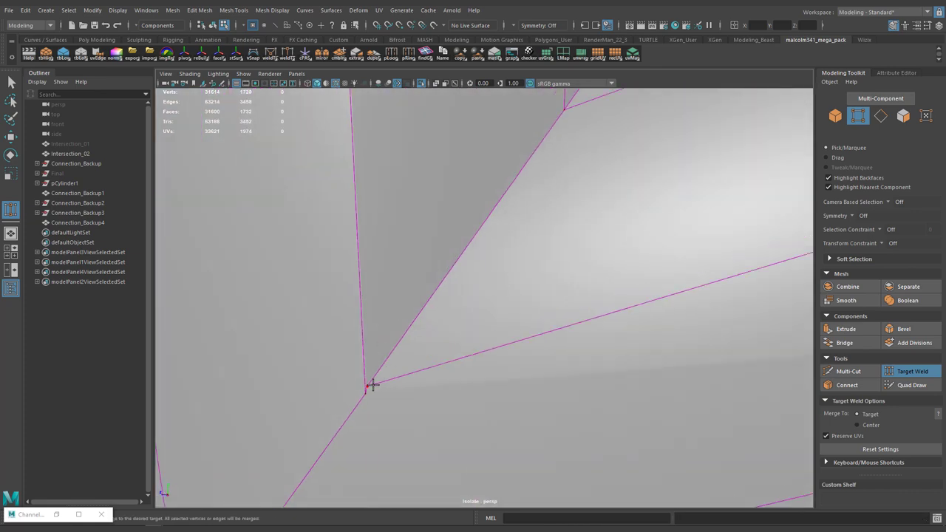
scroll(367, 392, down, 3)
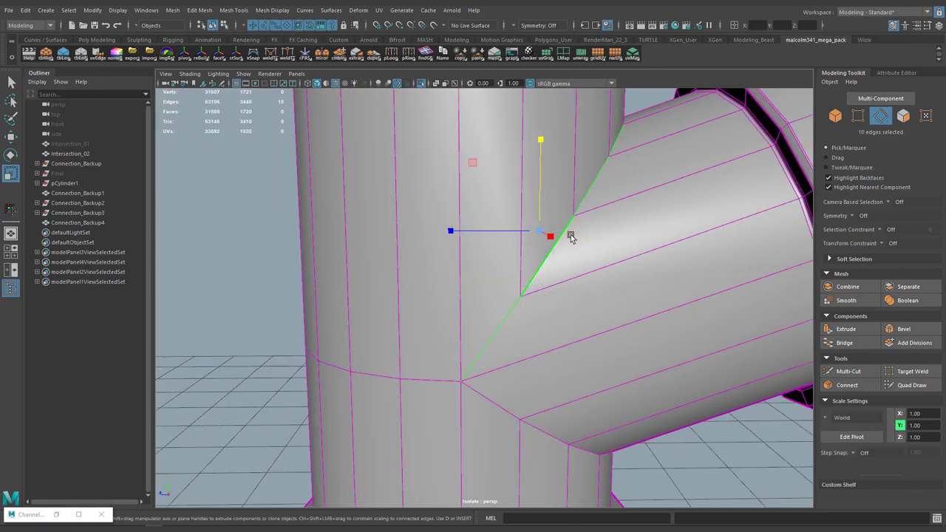
Bevel the full edge loop around the branch seam with 2 segments and an offset of about 0.23.
alt+drag(571, 235, 418, 358)
shift+double_click(403, 344)
scroll(428, 345, down, 5)
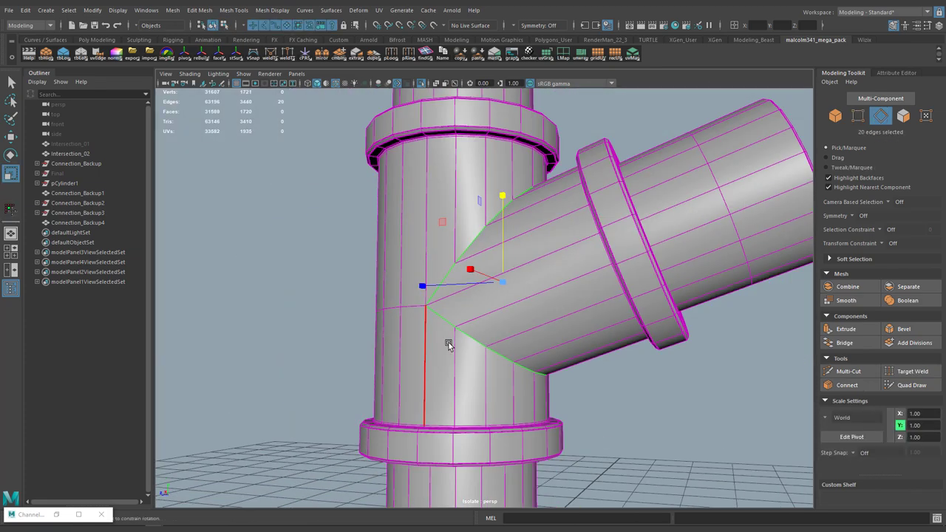
key(ctrl+b)
scroll(502, 317, up, 3)
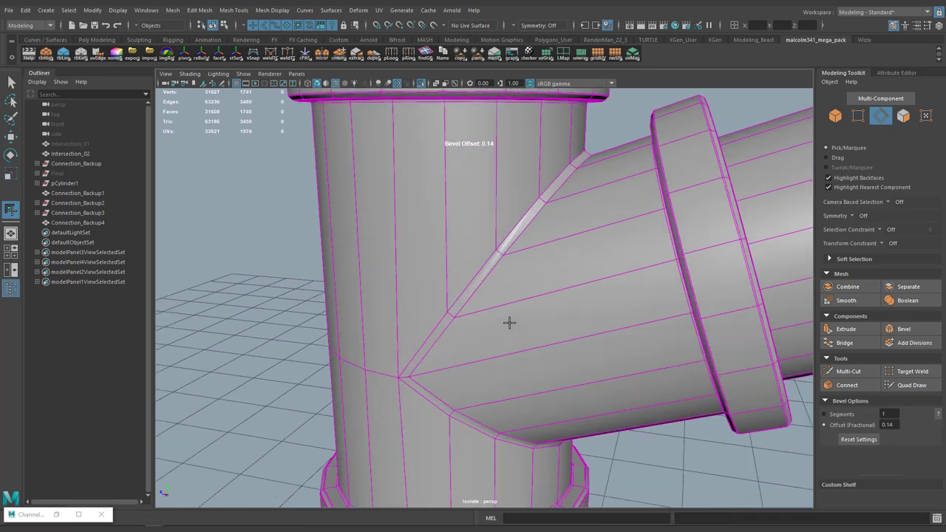
alt+drag(512, 319, 513, 312)
middle_drag(516, 303, 529, 301)
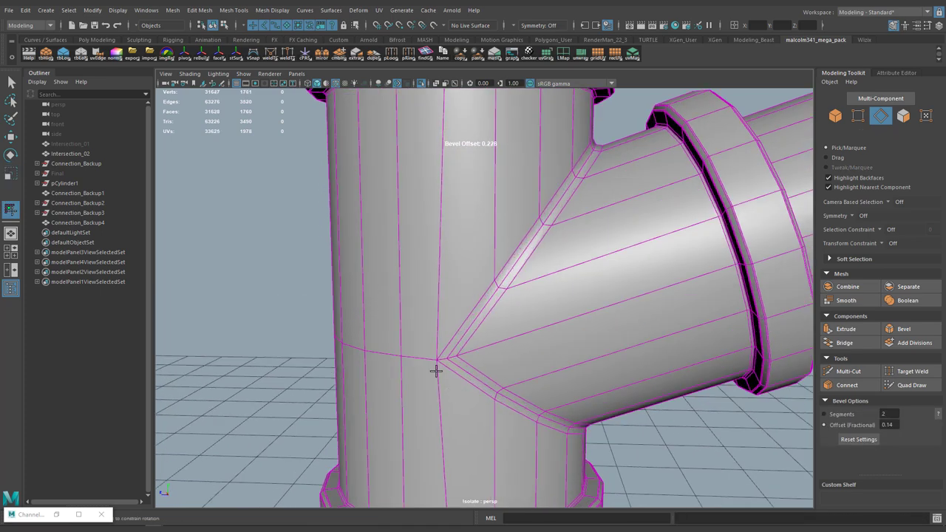
Shift the six vertices at the seam's side corner horizontally in the side view, bringing the outer ones onto the pipe's vertical centre line.
key(space)
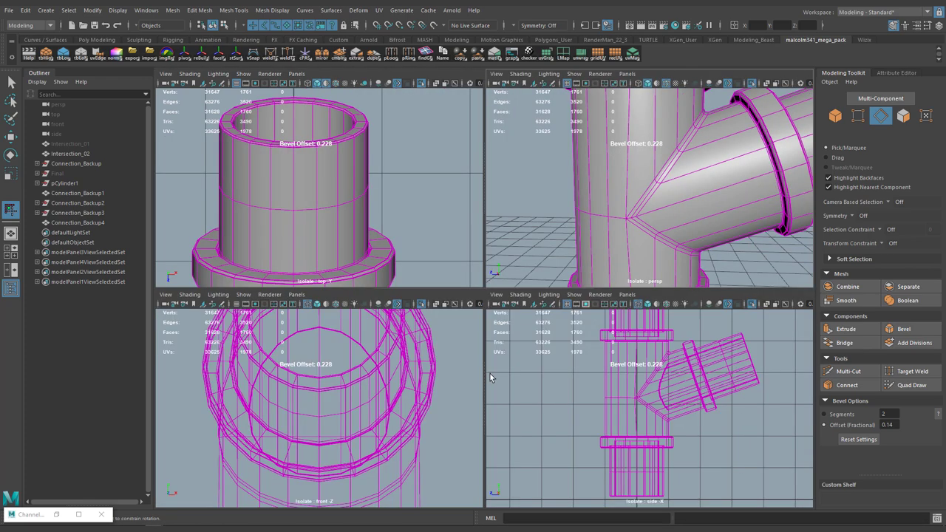
key(space)
scroll(630, 384, up, 5)
scroll(433, 268, up, 2)
alt+middle_drag(433, 268, 487, 342)
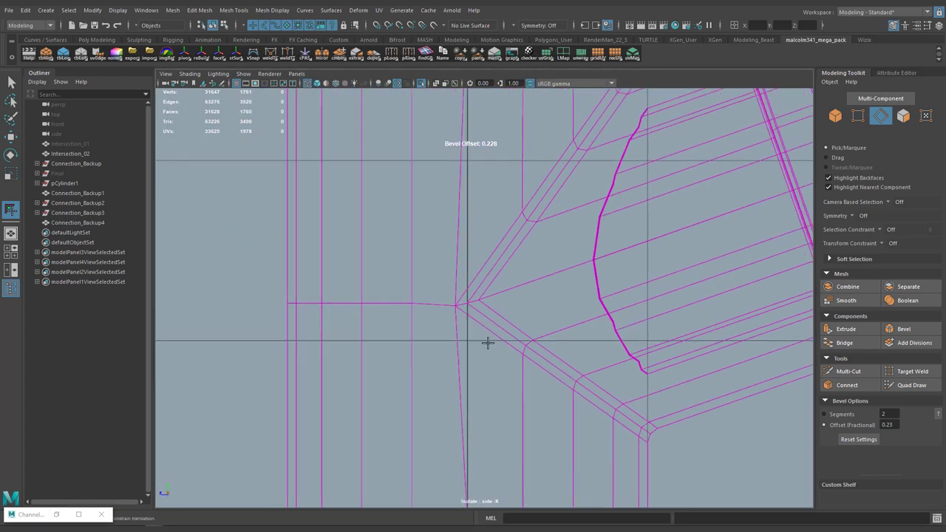
key(q)
key(F9)
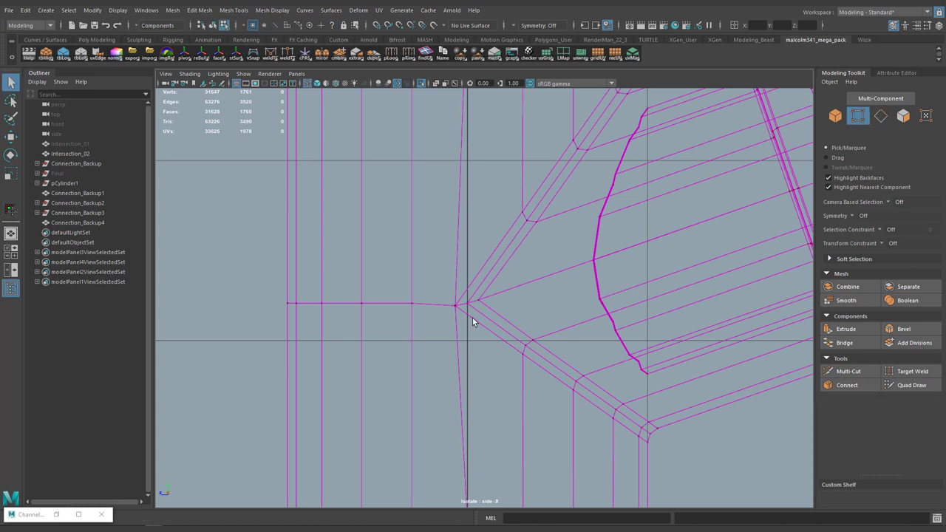
drag(443, 288, 443, 288)
key(w)
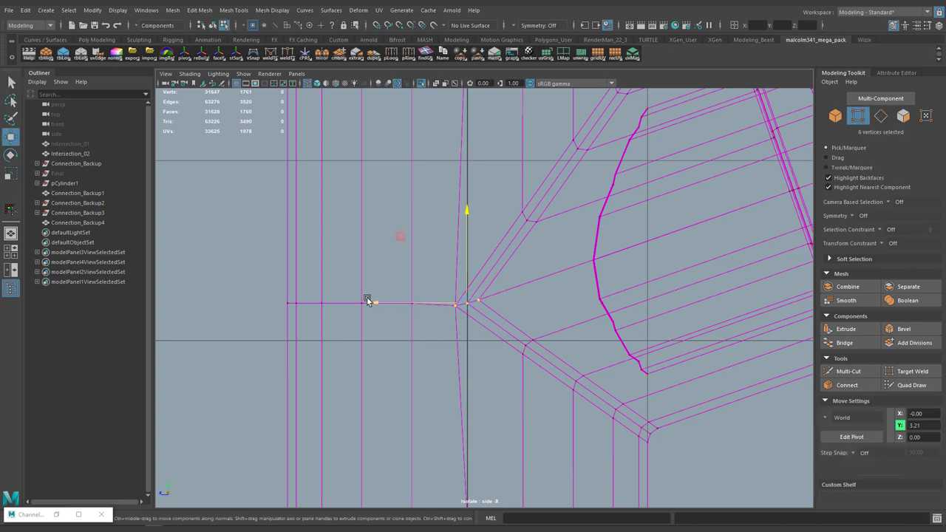
drag(370, 301, 379, 301)
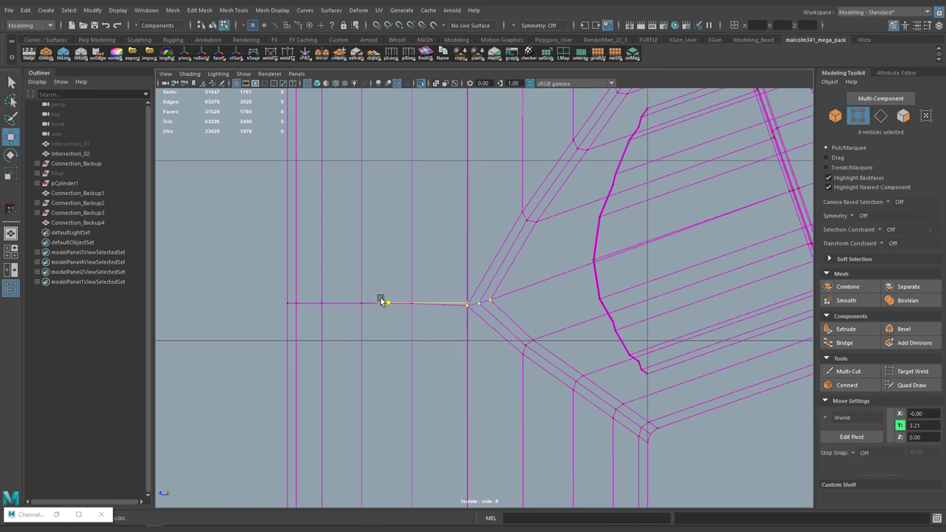
Select the vertices along the branch's curved inner end and merge the doubled ones.
alt+middle_drag(614, 224, 535, 314)
right_click(540, 249)
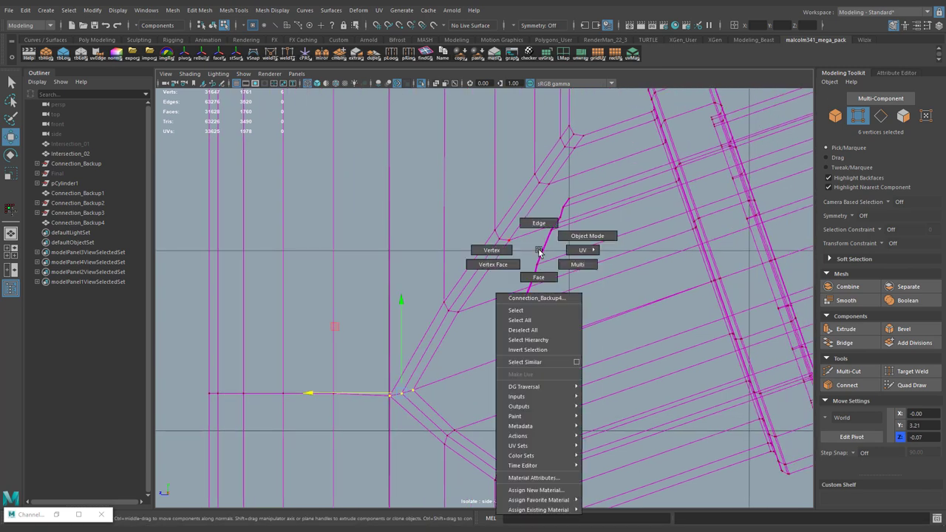
right_drag(524, 243, 522, 243)
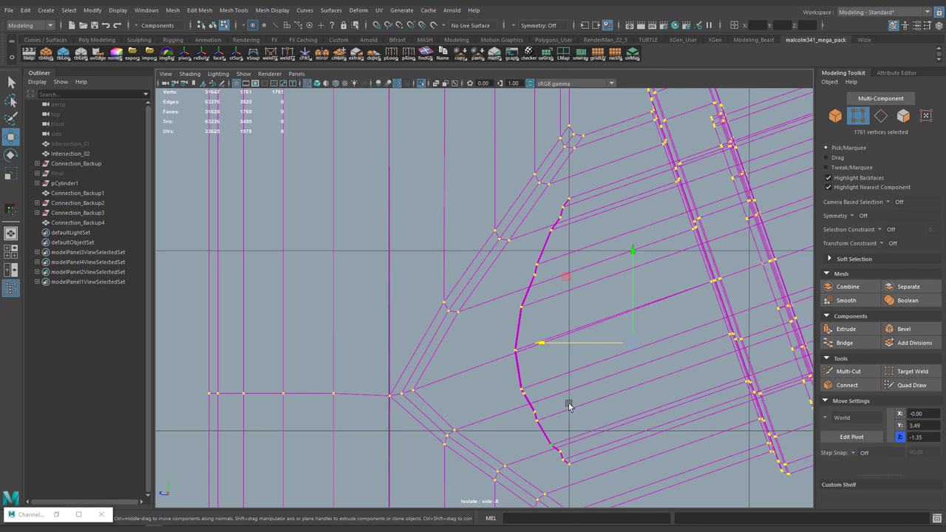
alt+middle_drag(569, 403, 569, 369)
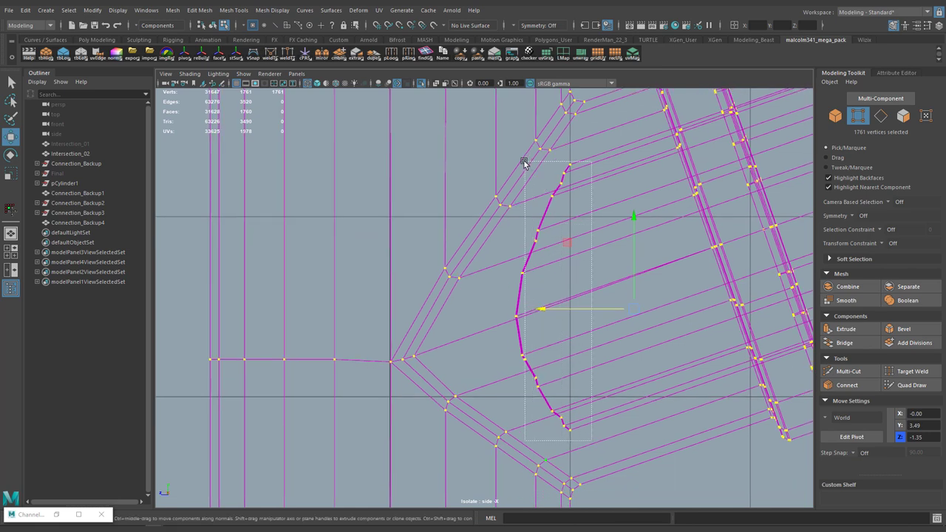
drag(501, 236, 502, 237)
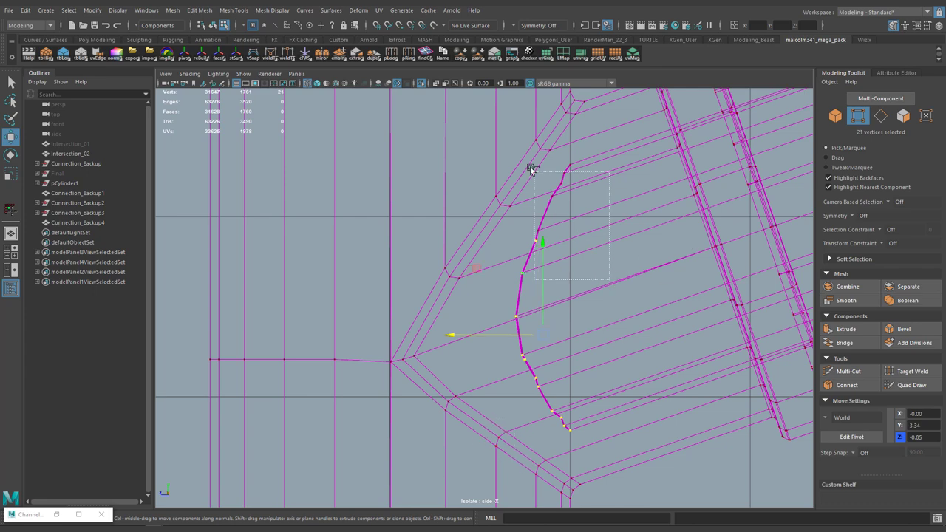
shift+drag(527, 176, 556, 155)
key(space)
key(space)
alt+drag(637, 227, 545, 242)
click(546, 242)
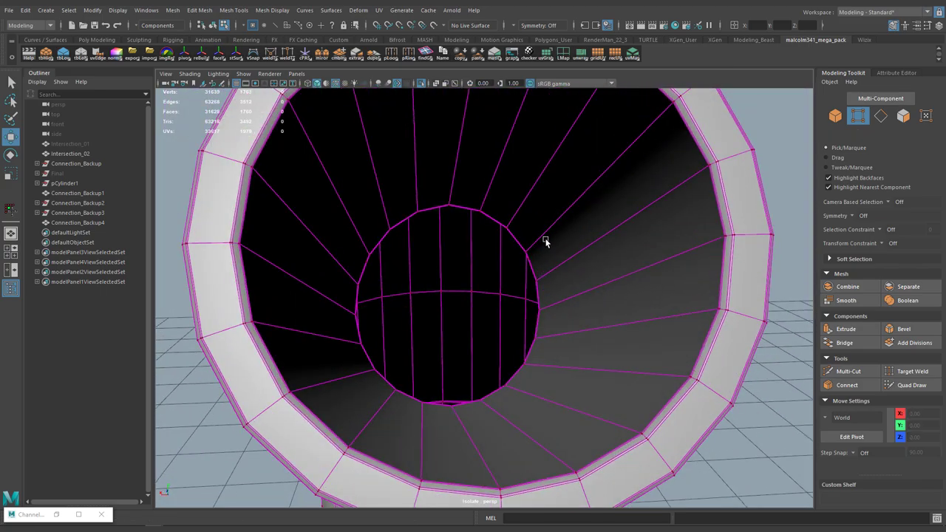
Remove the two round caps closing the vertical pipe's bore by converting their centre vertices to faces and deleting them.
alt+drag(483, 191, 481, 281)
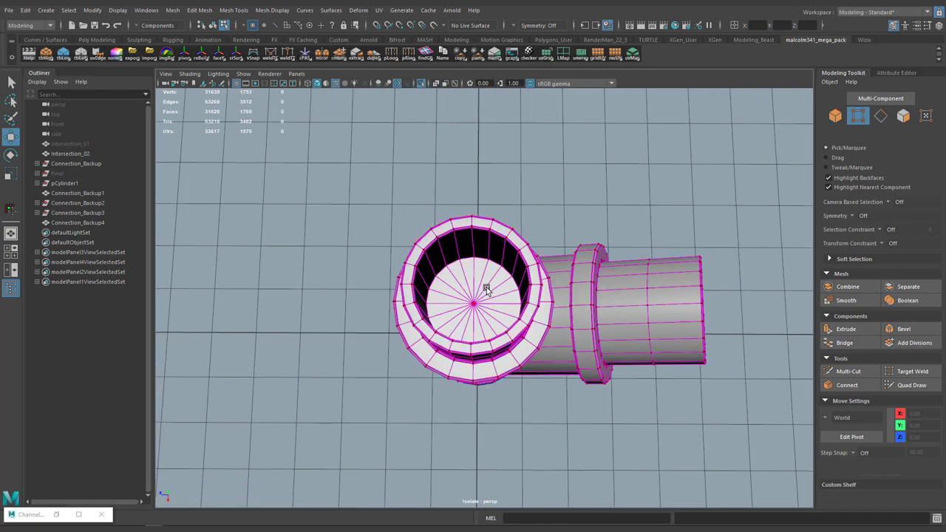
right_drag(487, 257, 454, 281)
right_drag(439, 246, 439, 247)
click(474, 303)
alt+drag(475, 303, 484, 272)
alt+drag(481, 376, 485, 336)
alt+drag(489, 286, 499, 358)
scroll(548, 352, up, 3)
key(ctrl+F11)
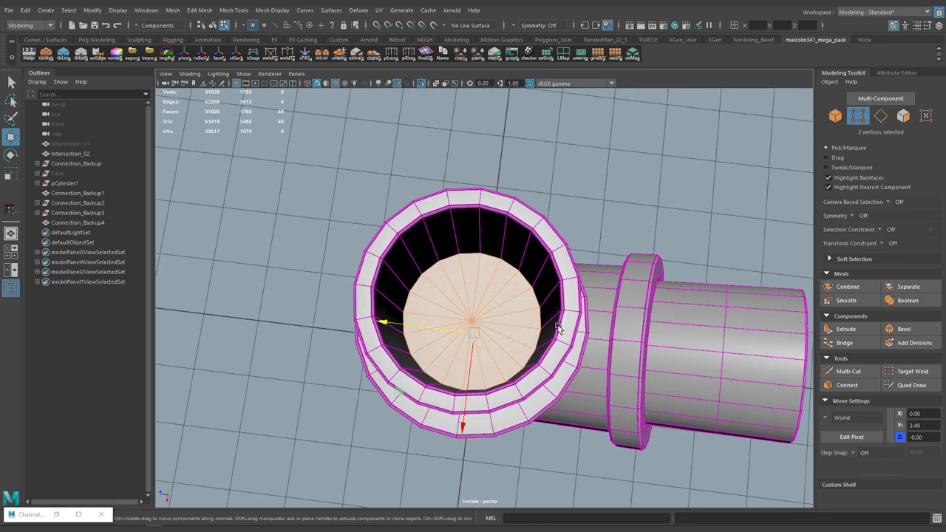
Duplicate the 100 outer faces of the tee's central body as a separate mesh for the inner wall.
alt+drag(558, 329, 539, 281)
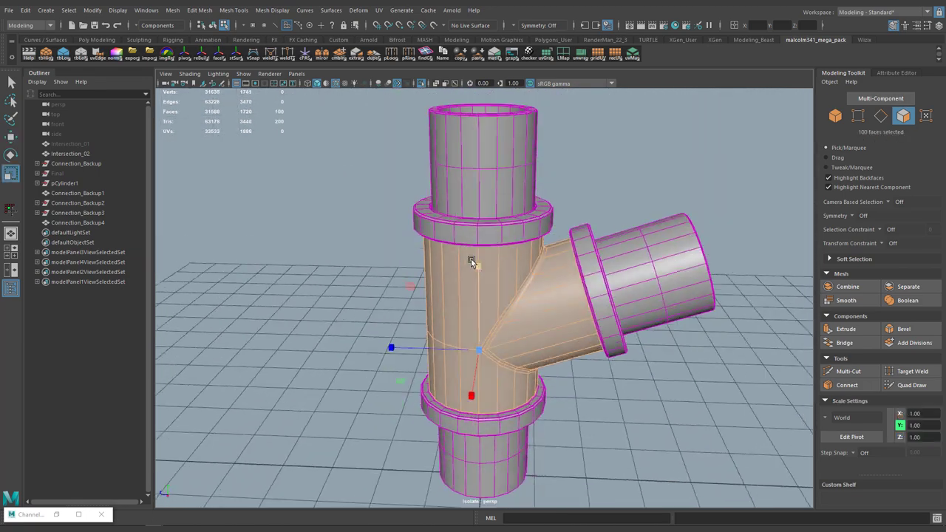
alt+drag(473, 264, 420, 244)
alt+drag(514, 290, 476, 215)
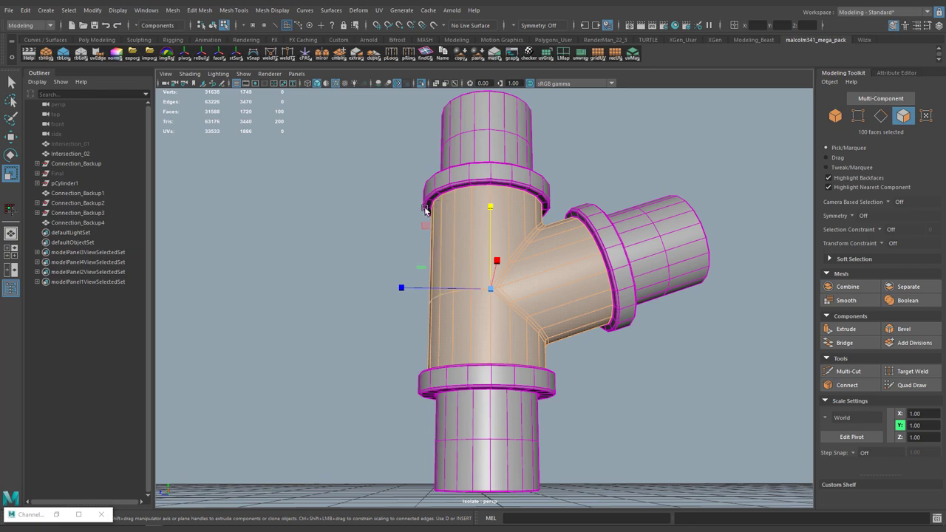
alt+drag(539, 267, 519, 343)
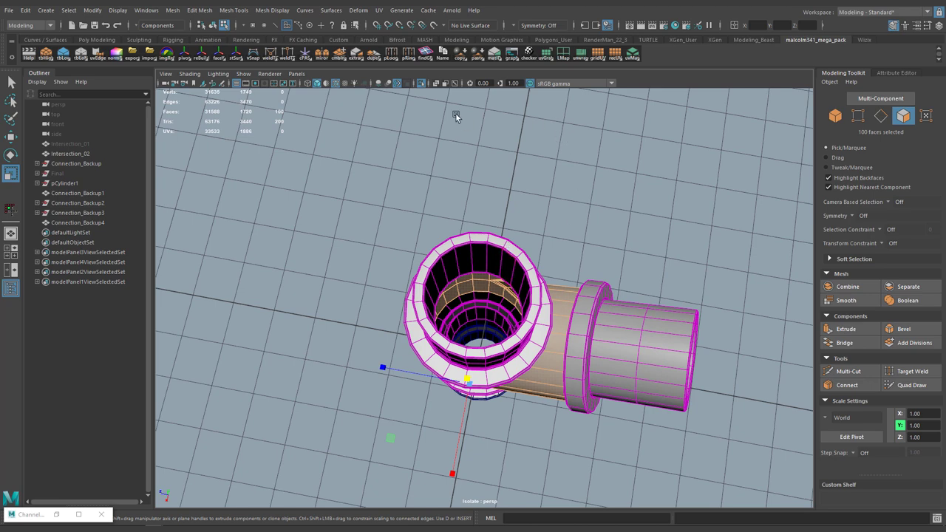
key(F8)
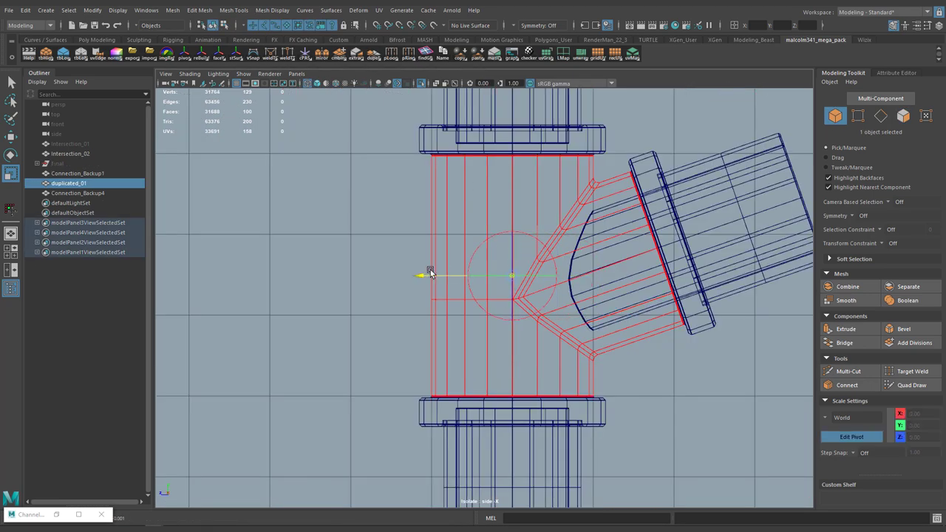
Scale the duplicated shell down to the pipe's inner width and align its corner with the seam corner.
key(w)
scroll(649, 306, up, 6)
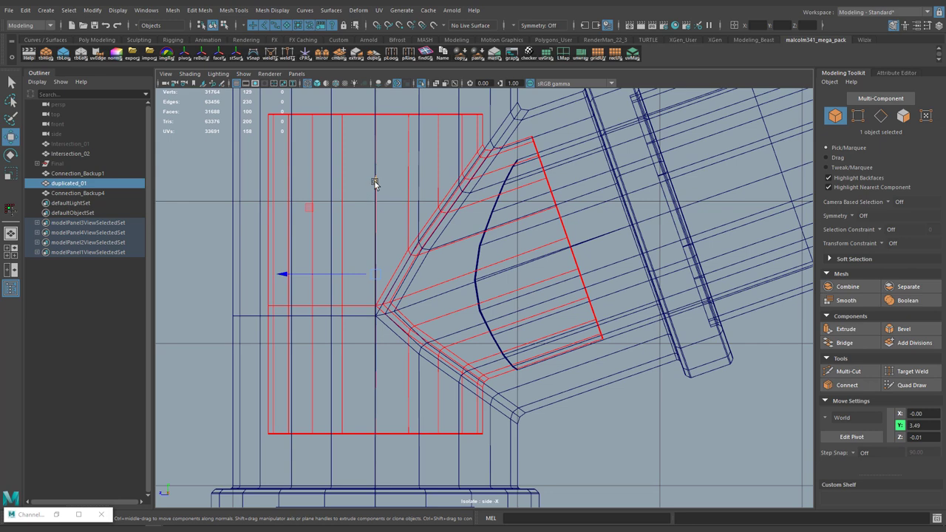
drag(375, 182, 375, 192)
key(r)
drag(377, 285, 359, 282)
Move the lower pipe's inner edge loop up onto the bottom edge of the duplicated shell.
alt+middle_drag(390, 467, 424, 280)
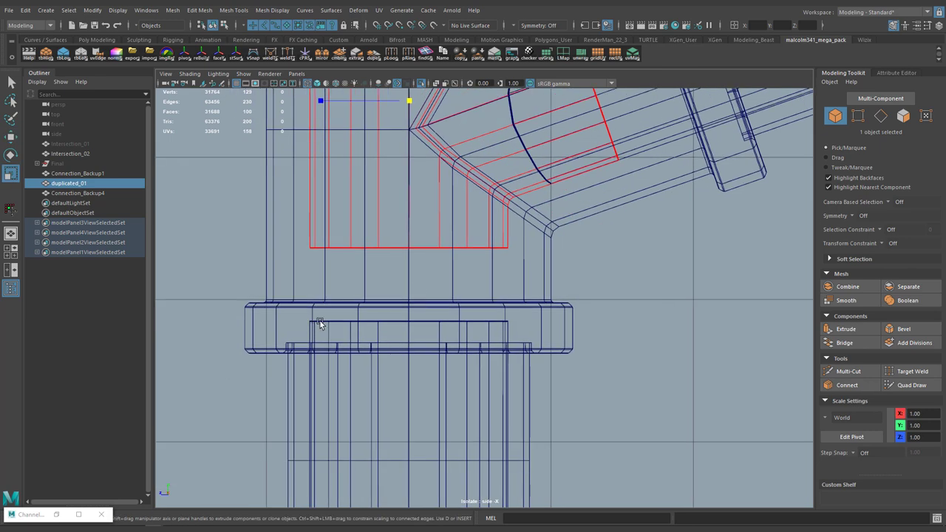
alt+middle_drag(320, 323, 324, 365)
right_drag(354, 366, 352, 344)
double_click(341, 361)
key(w)
key(d)
drag(412, 275, 396, 204)
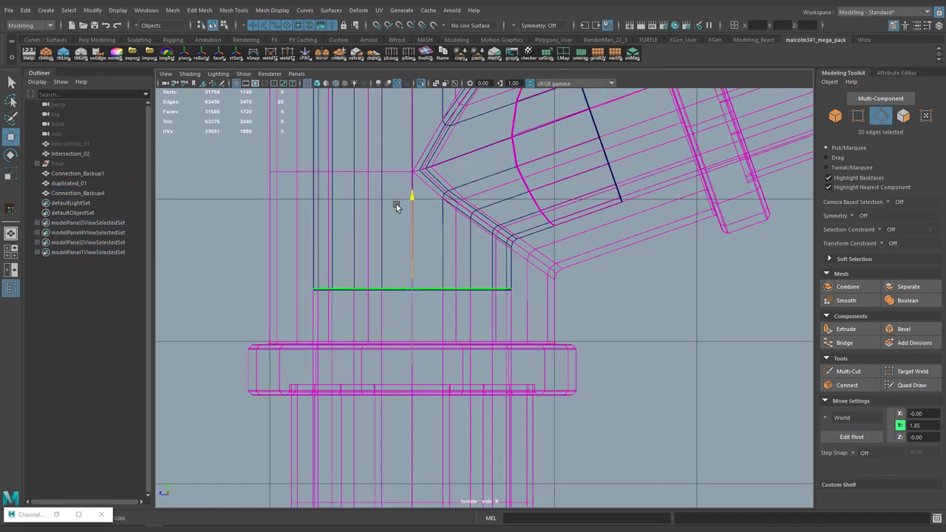
Bring the upper pipe's inner edge loop down onto the shell's top edge and combine the two meshes.
alt+middle_drag(510, 177, 467, 314)
right_drag(456, 337, 468, 327)
alt+middle_drag(370, 147, 473, 350)
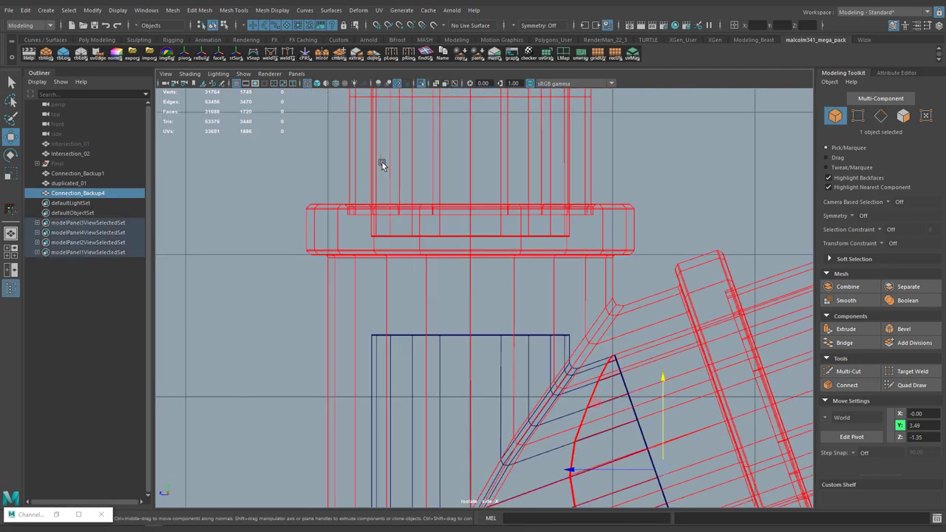
right_drag(381, 161, 383, 140)
double_click(473, 235)
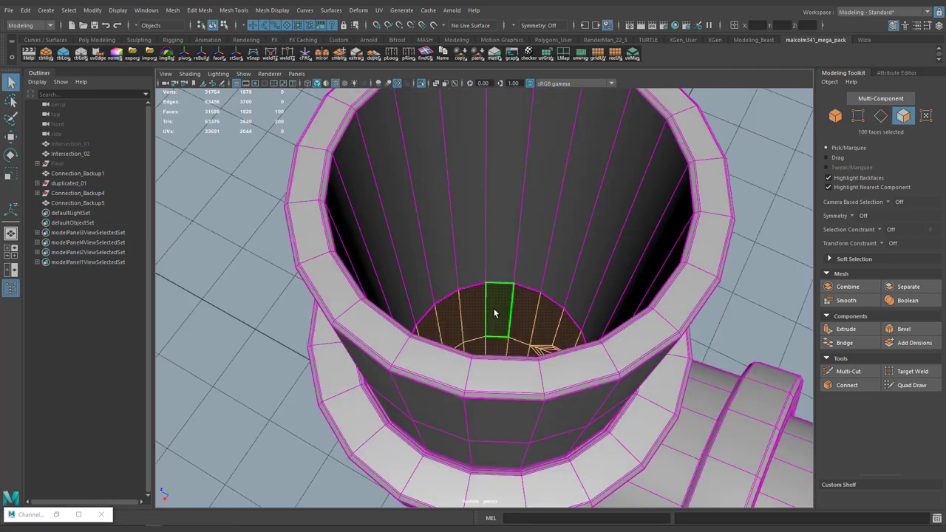
Reverse the inner shell's face normals and merge the overlapping vertices at its lower and upper pipe joints.
click(331, 9)
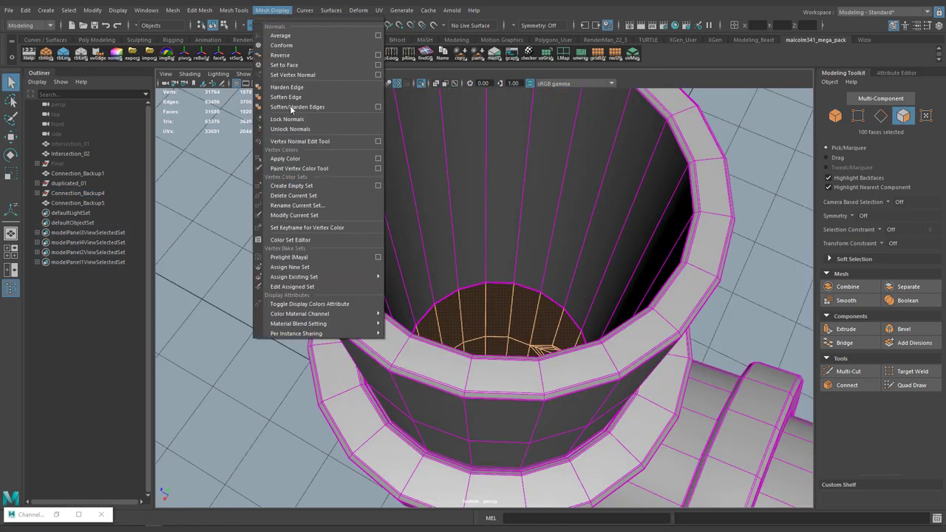
click(280, 86)
key(space)
key(space)
right_drag(666, 433, 642, 429)
drag(604, 328, 344, 298)
key(m)
alt+middle_drag(355, 156, 369, 413)
drag(345, 195, 645, 228)
key(m)
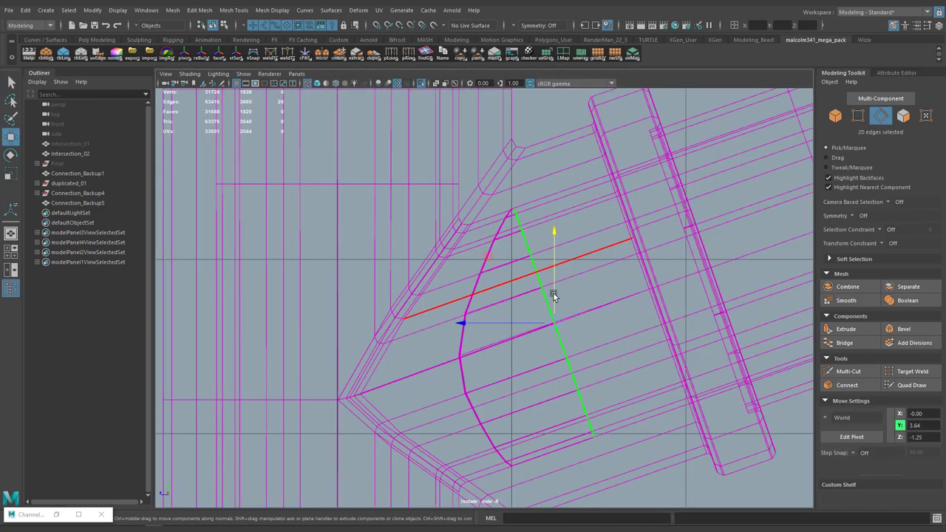
Flatten the branch's curved inner edge loop onto the shell's slanted end and merge the overlapping vertices.
double_click(486, 343)
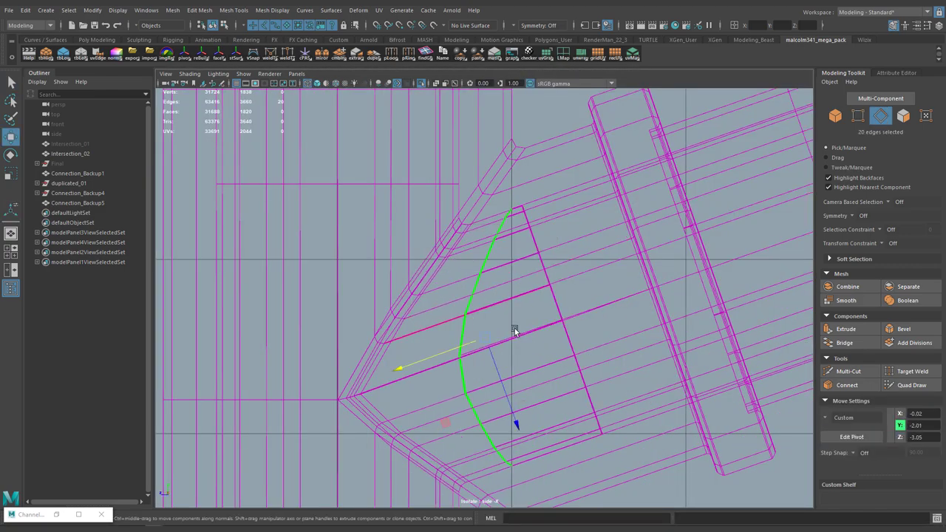
key(r)
drag(397, 368, 487, 369)
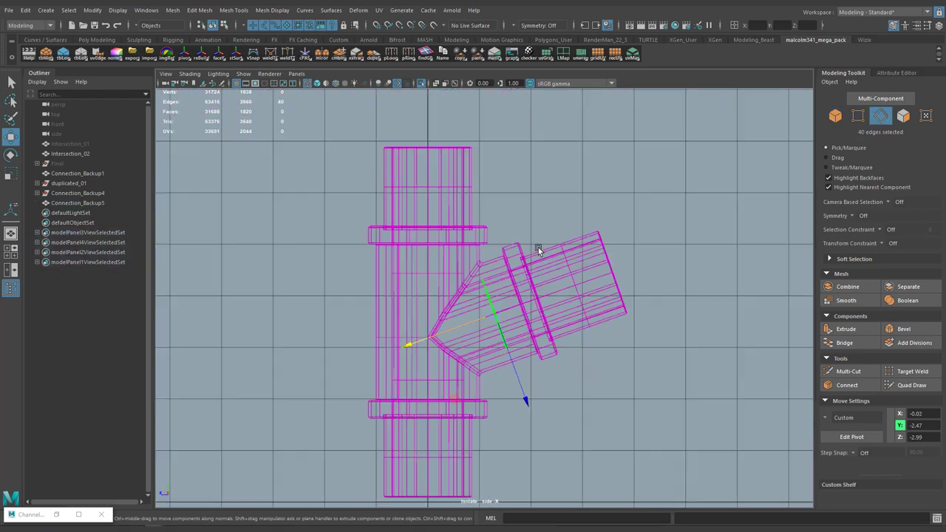
alt+right_drag(538, 247, 586, 251)
key(m)
alt+middle_drag(445, 366, 459, 299)
alt+right_drag(459, 300, 493, 274)
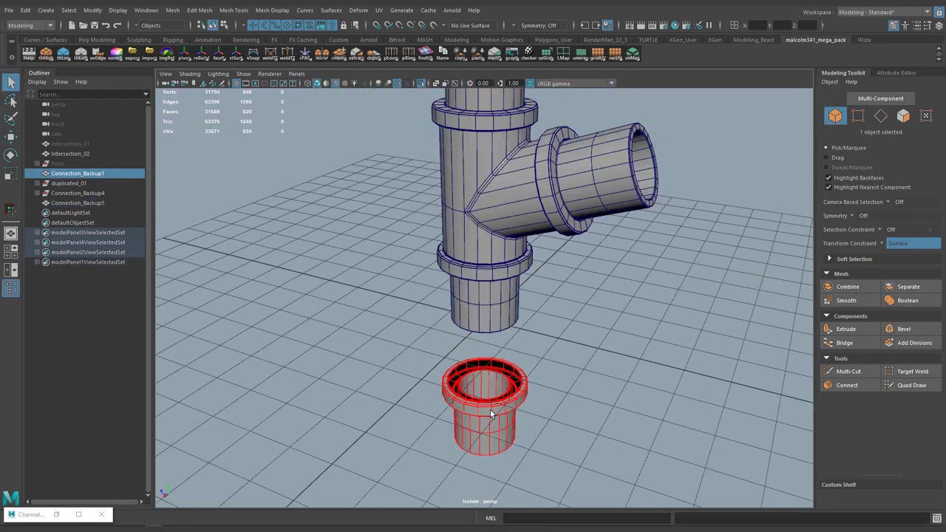
Hide the leftover pipe end below the tee and switch the tee to smooth mesh preview.
key(h)
alt+middle_drag(549, 294, 556, 382)
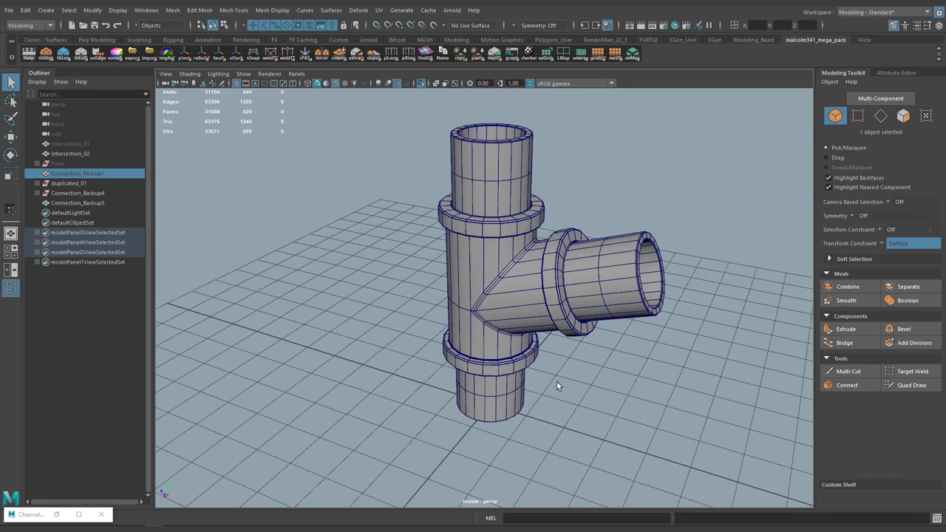
click(505, 312)
key(3)
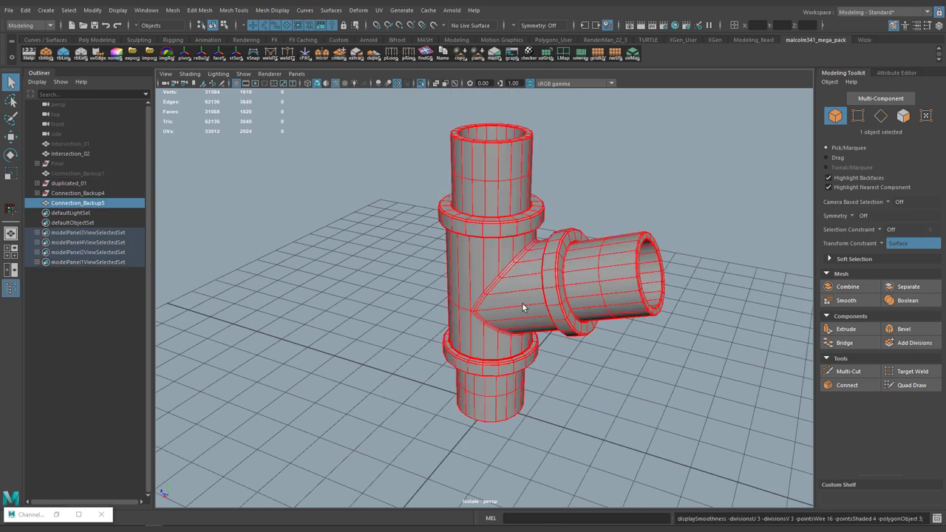
click(597, 158)
alt+right_drag(597, 158, 614, 205)
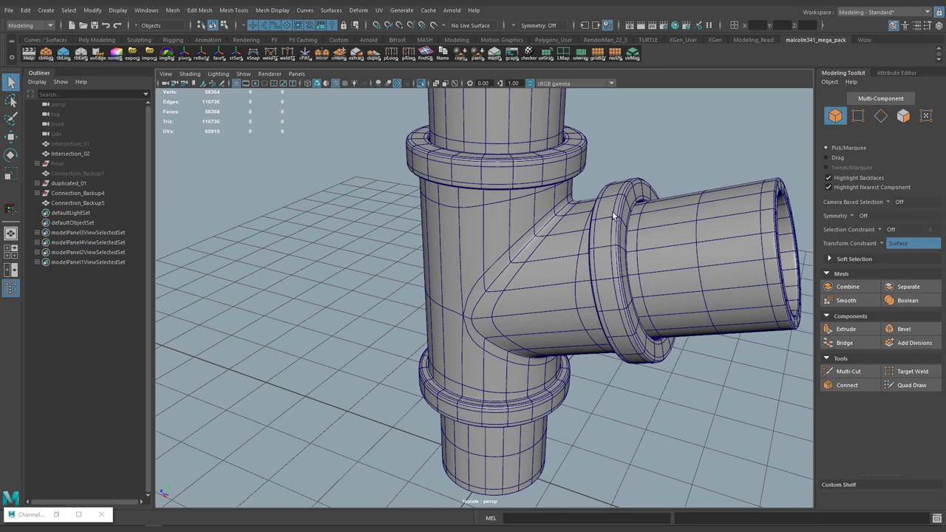
Examine the smoothed tee from several angles in object mode with the wireframe overlay off.
alt+drag(619, 197, 517, 231)
click(505, 233)
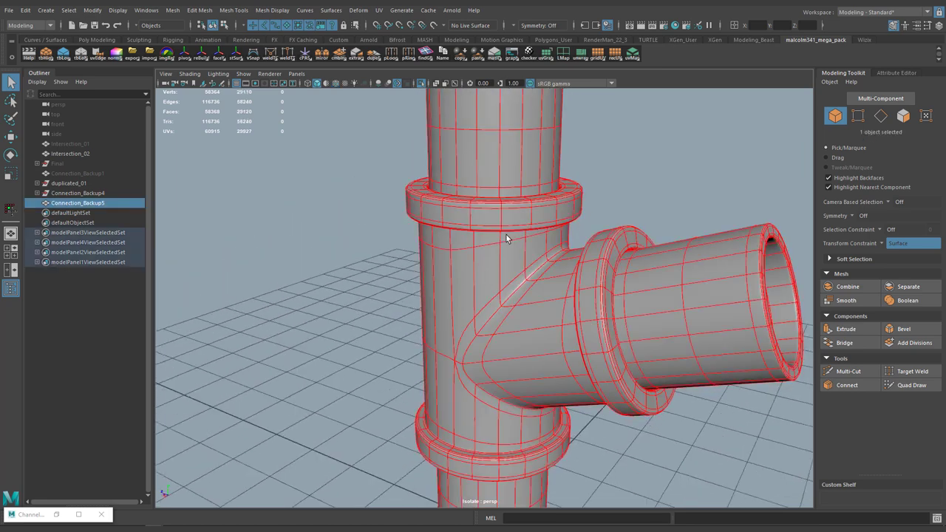
right_drag(506, 235, 614, 200)
click(541, 203)
alt+drag(612, 248, 494, 263)
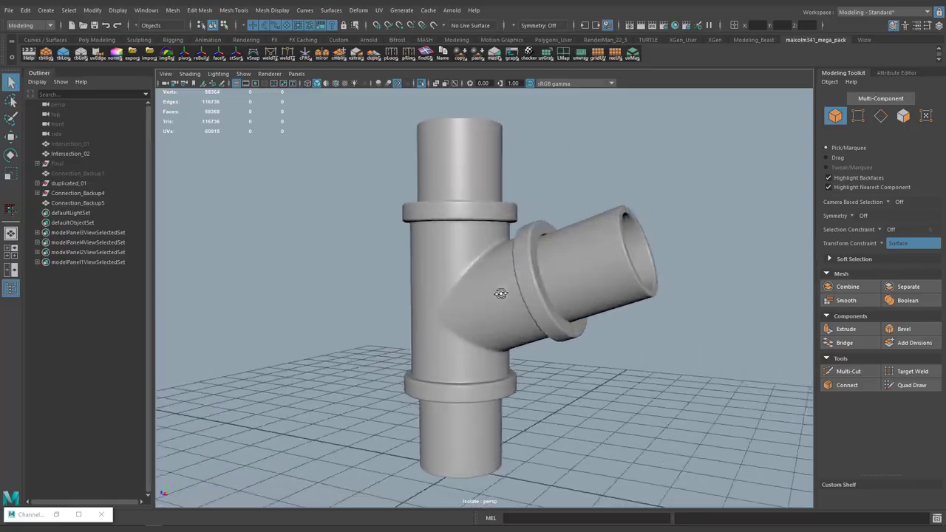